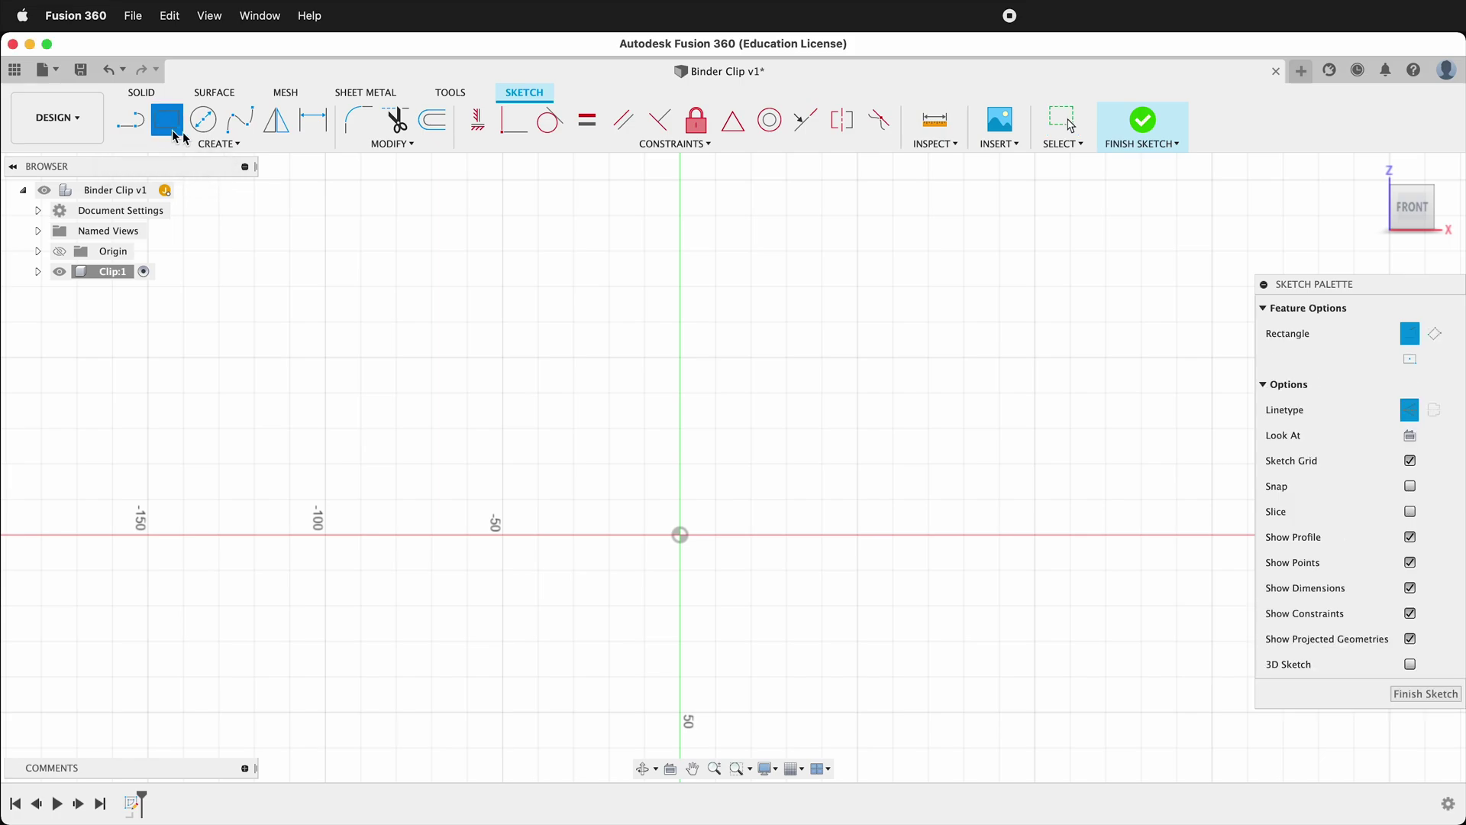
# - Draw a construction rectangle with its lower-left corner on the origin, extending up and to the right
pyautogui.click(681, 535)
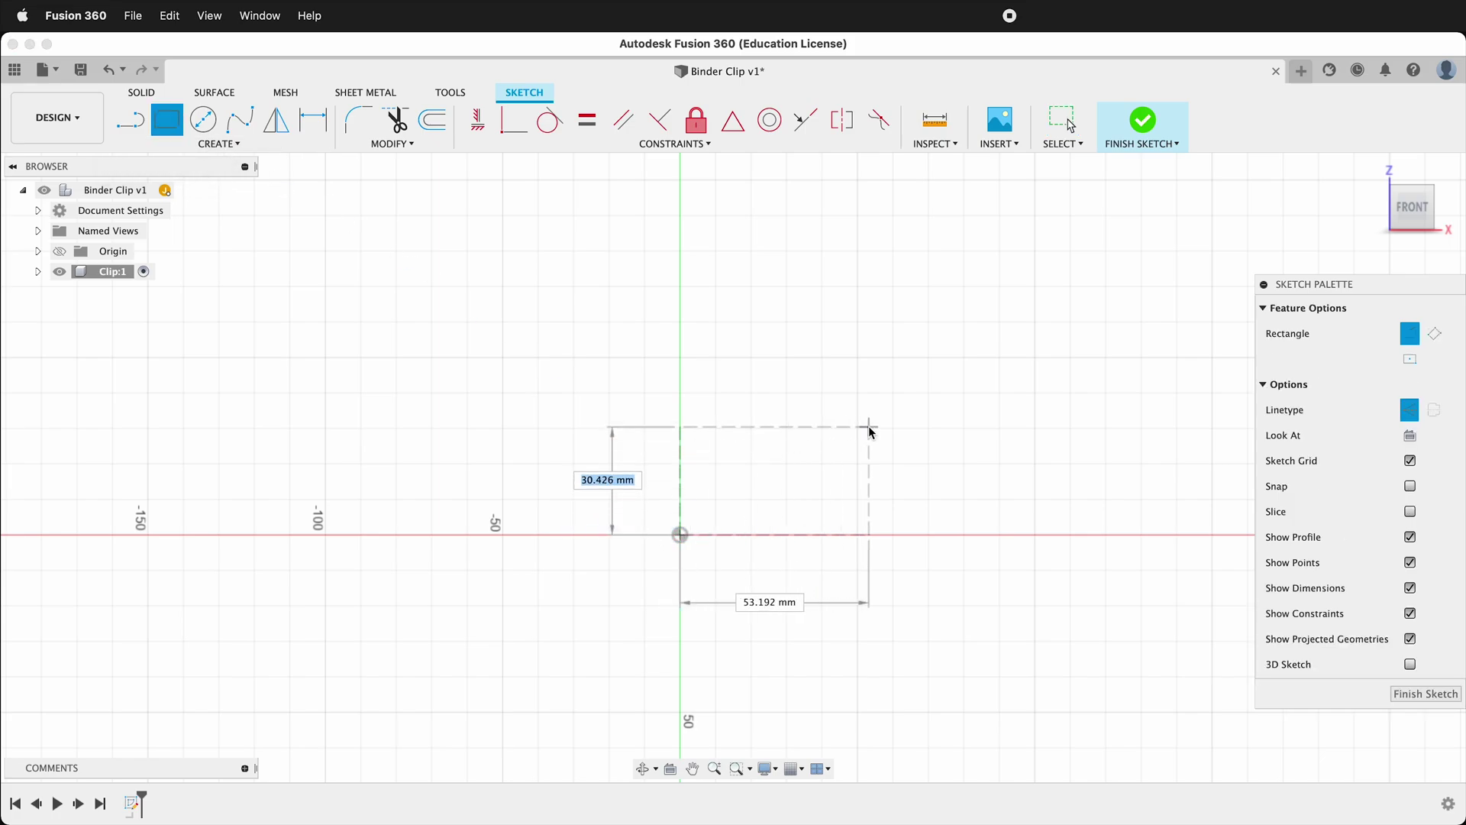
pyautogui.click(877, 442)
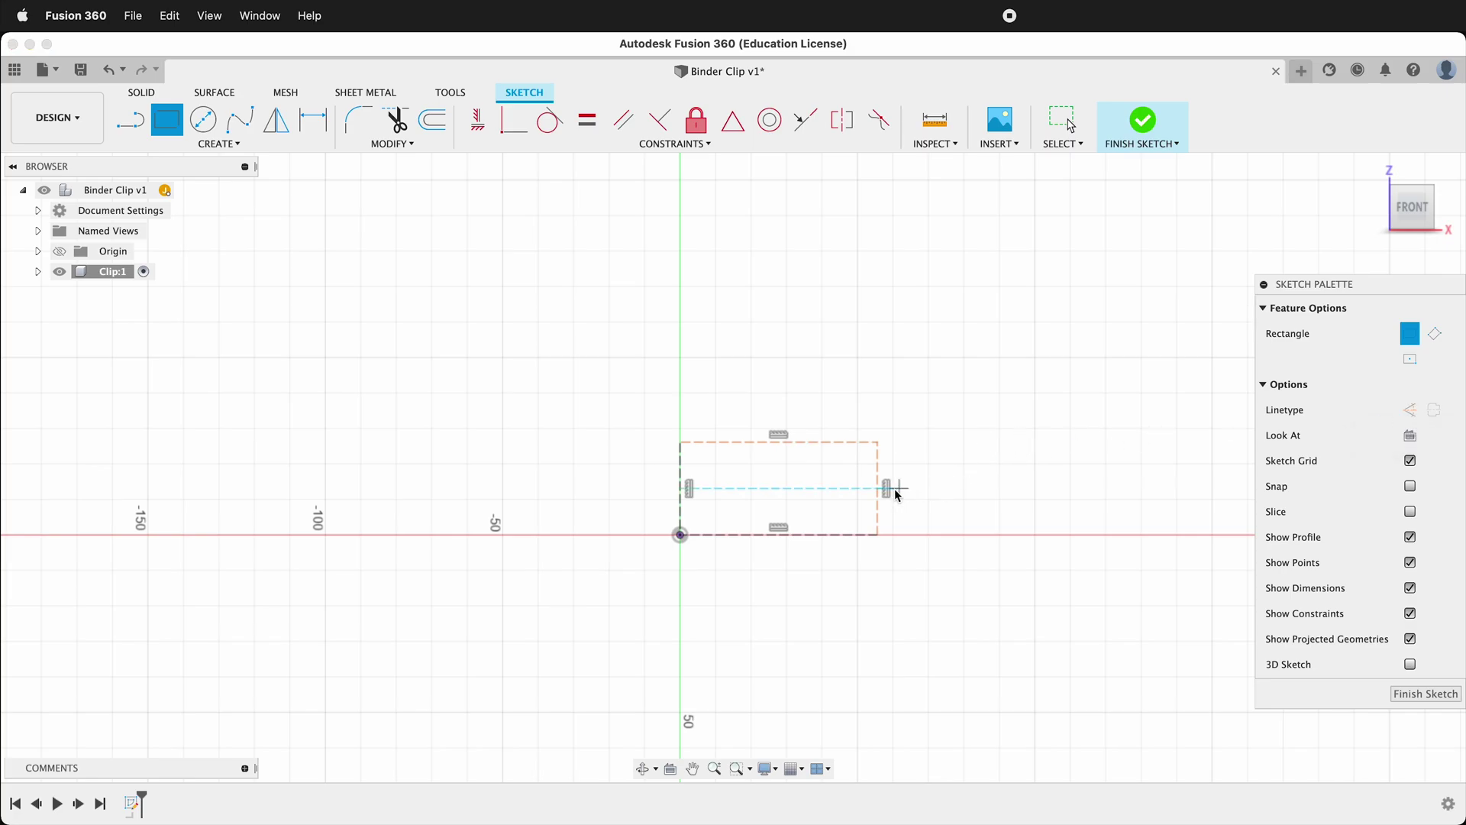
pyautogui.scroll(4, 890, 492)
# - Draw a 2-Tangent Circle of about 5.4 mm radius inside the rectangle's upper-right corner, touching its top and right sides
pyautogui.click(233, 144)
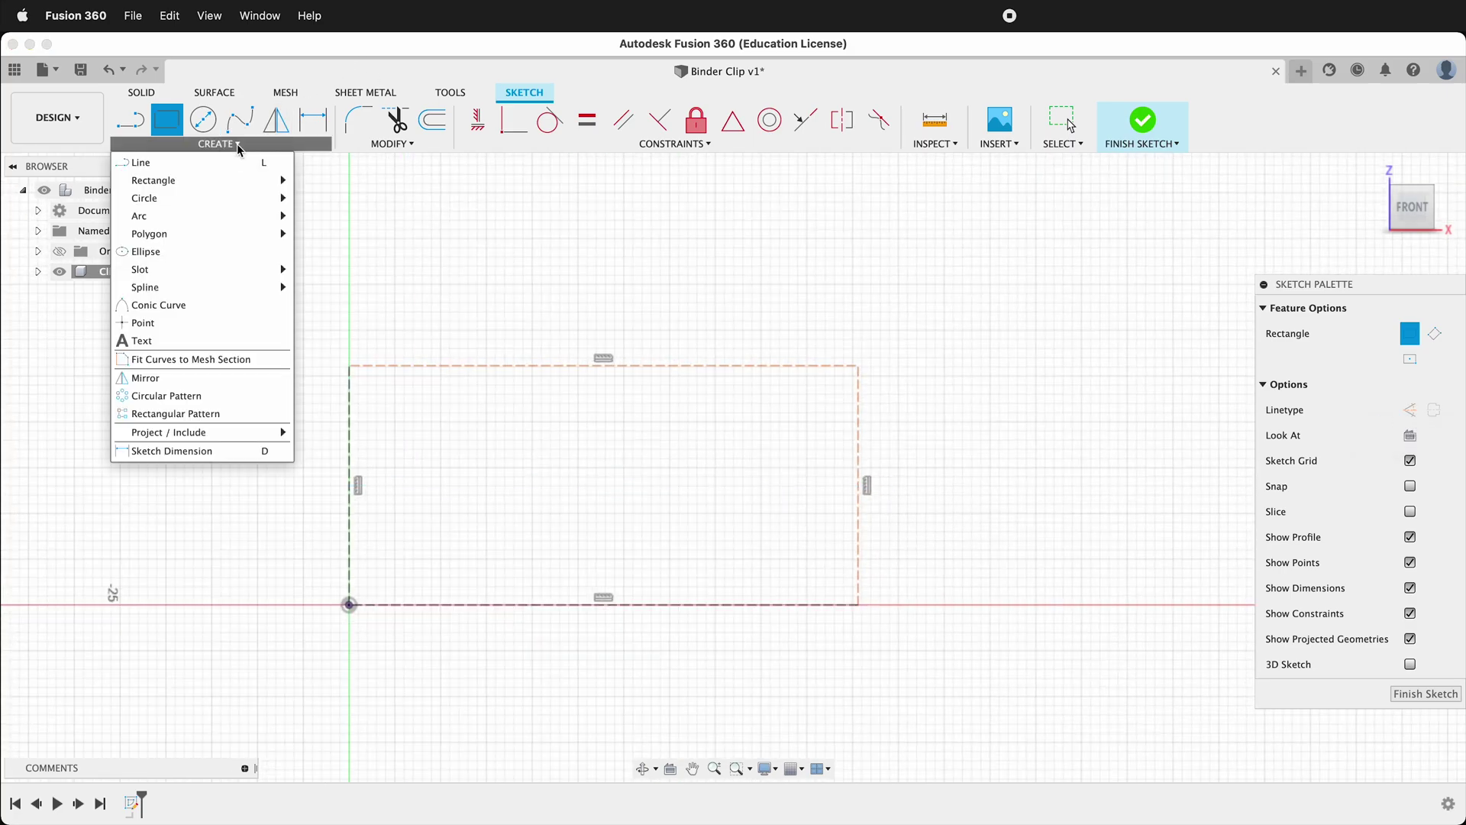
pyautogui.moveTo(218, 200)
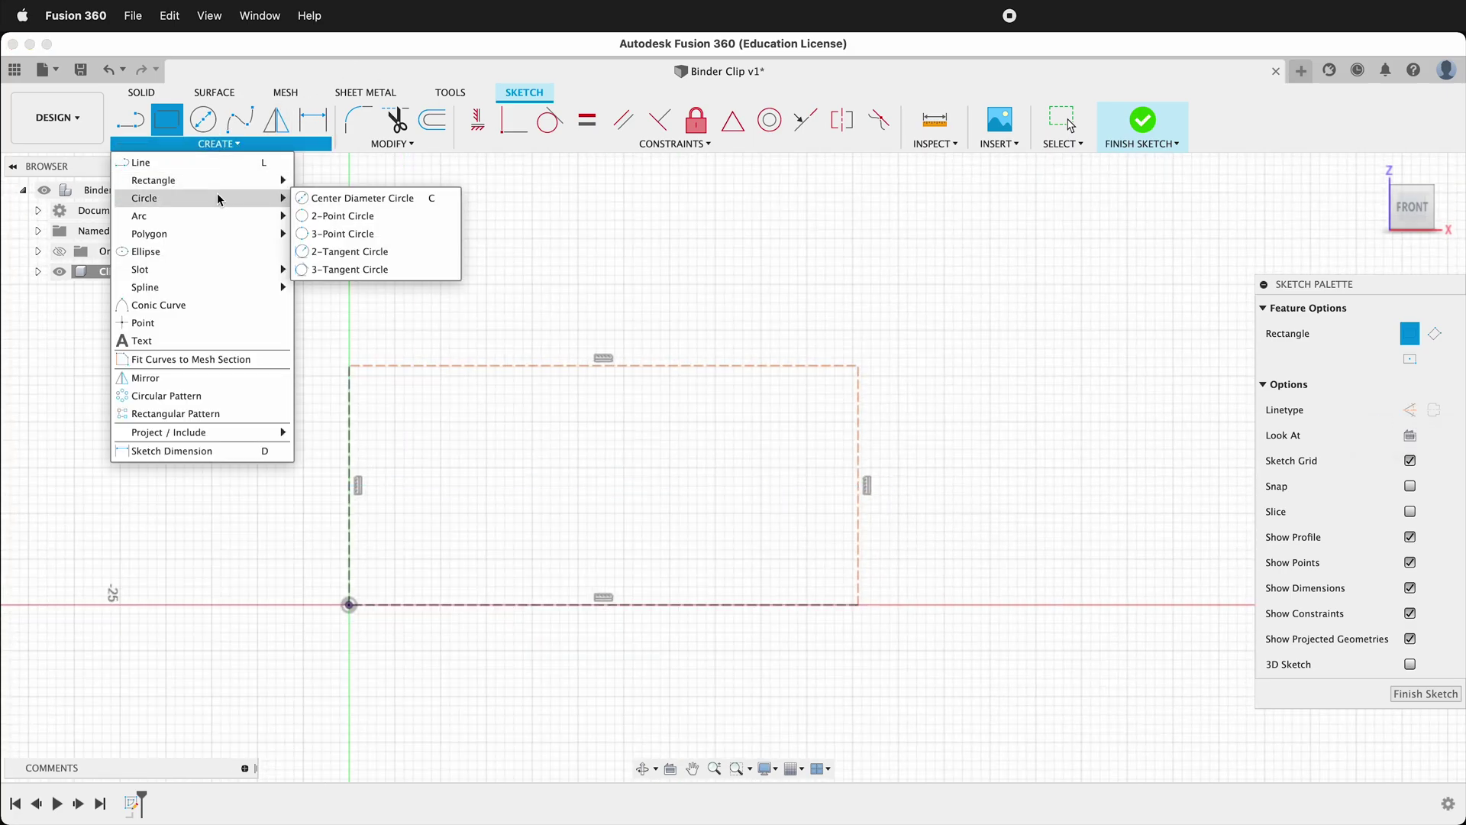
pyautogui.click(359, 252)
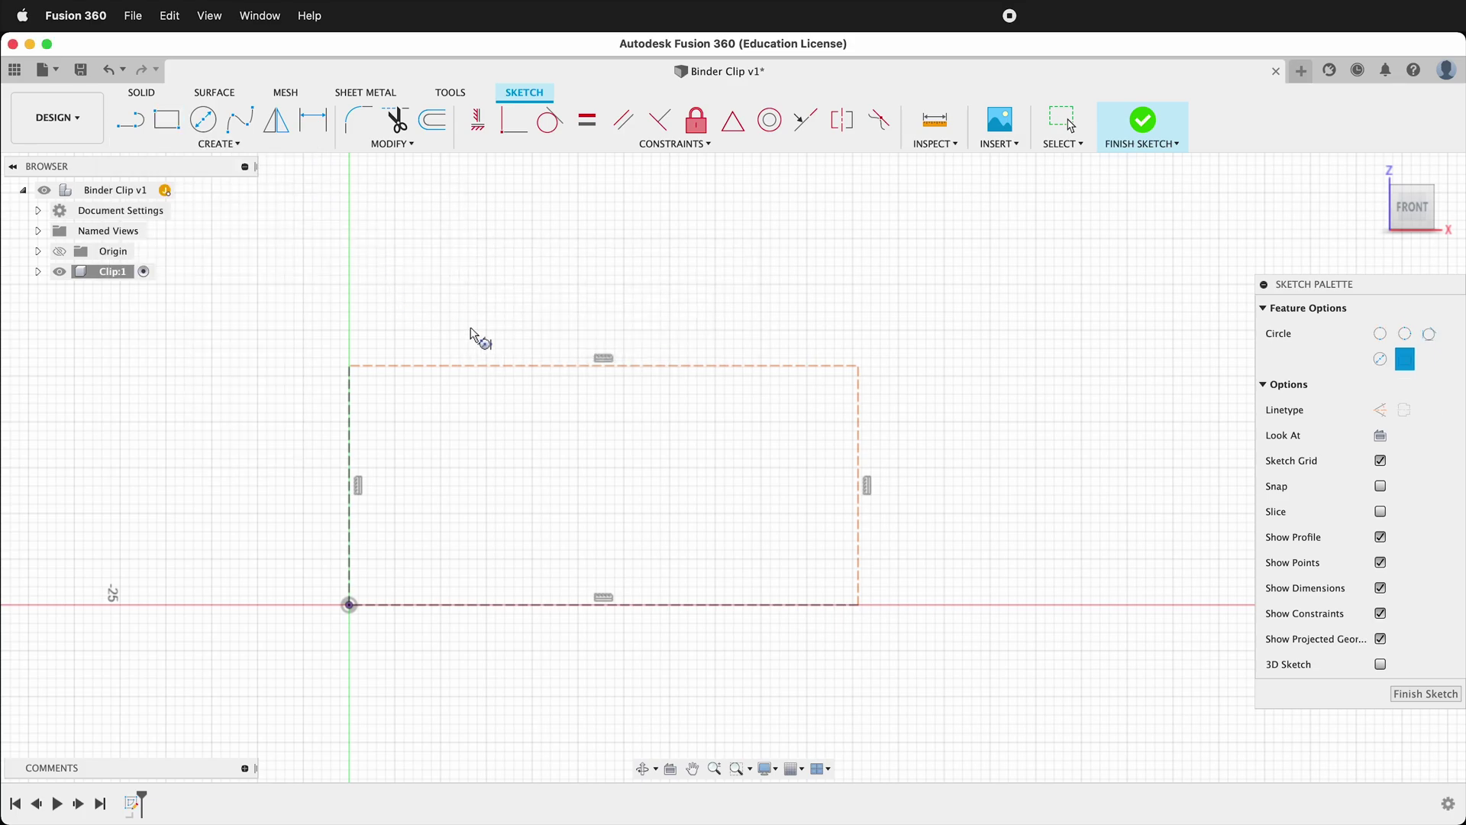
pyautogui.click(857, 409)
pyautogui.click(813, 366)
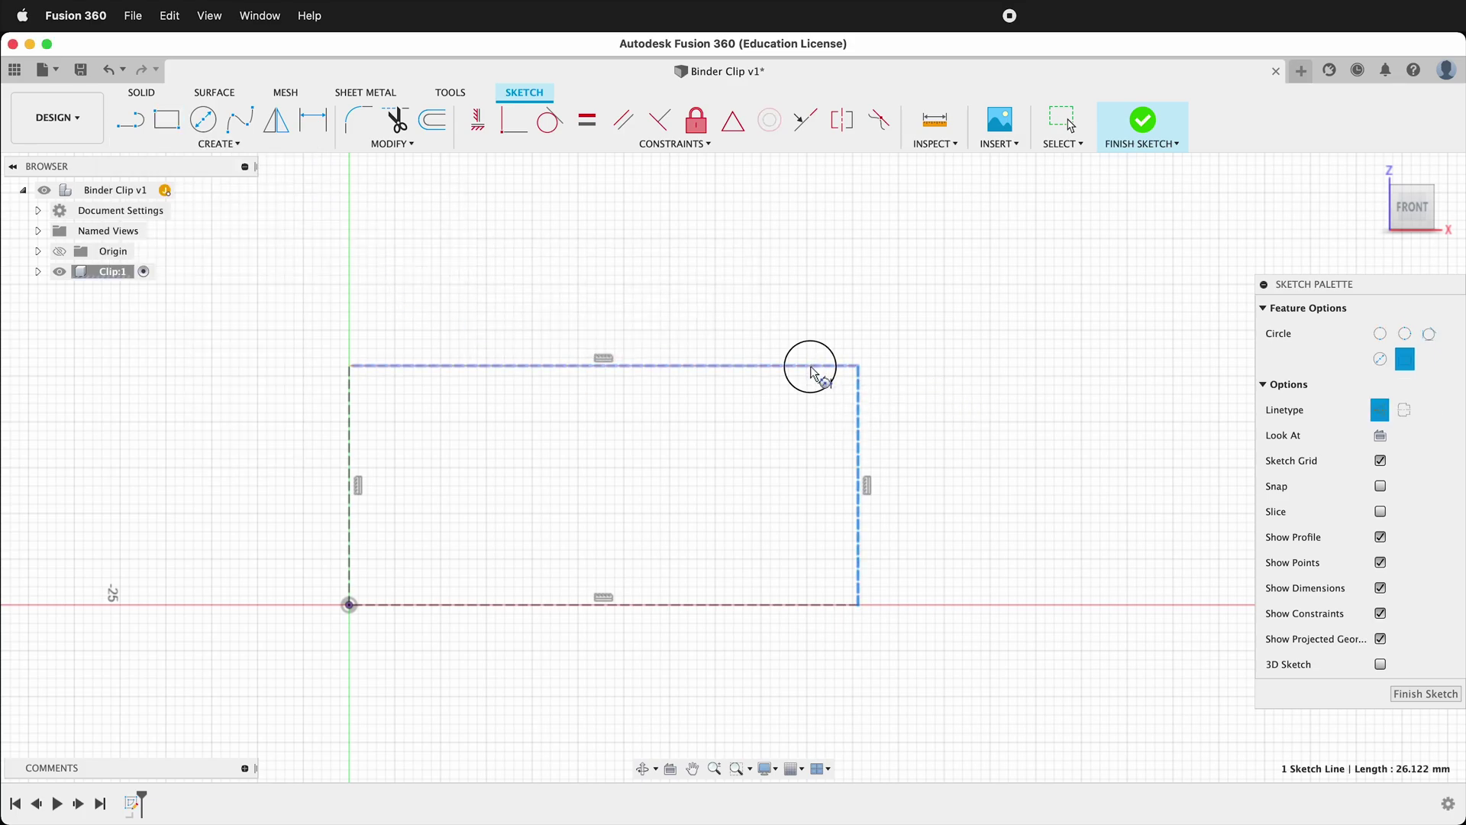
pyautogui.click(813, 422)
# - Dimension the corner circle's diameter to 3 mm
pyautogui.click(762, 418)
pyautogui.click(690, 432)
pyautogui.write('3')
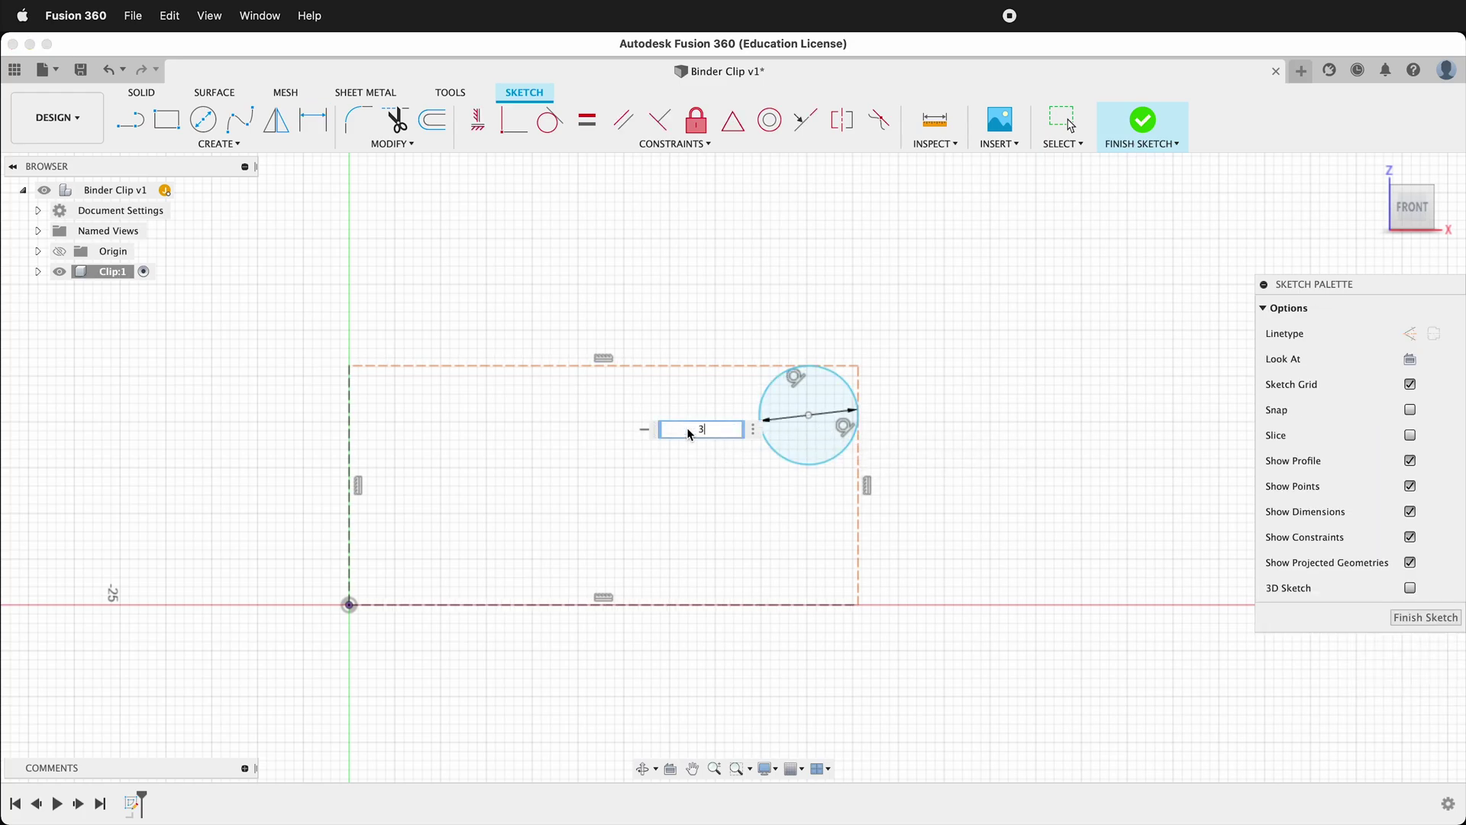
pyautogui.press('Return')
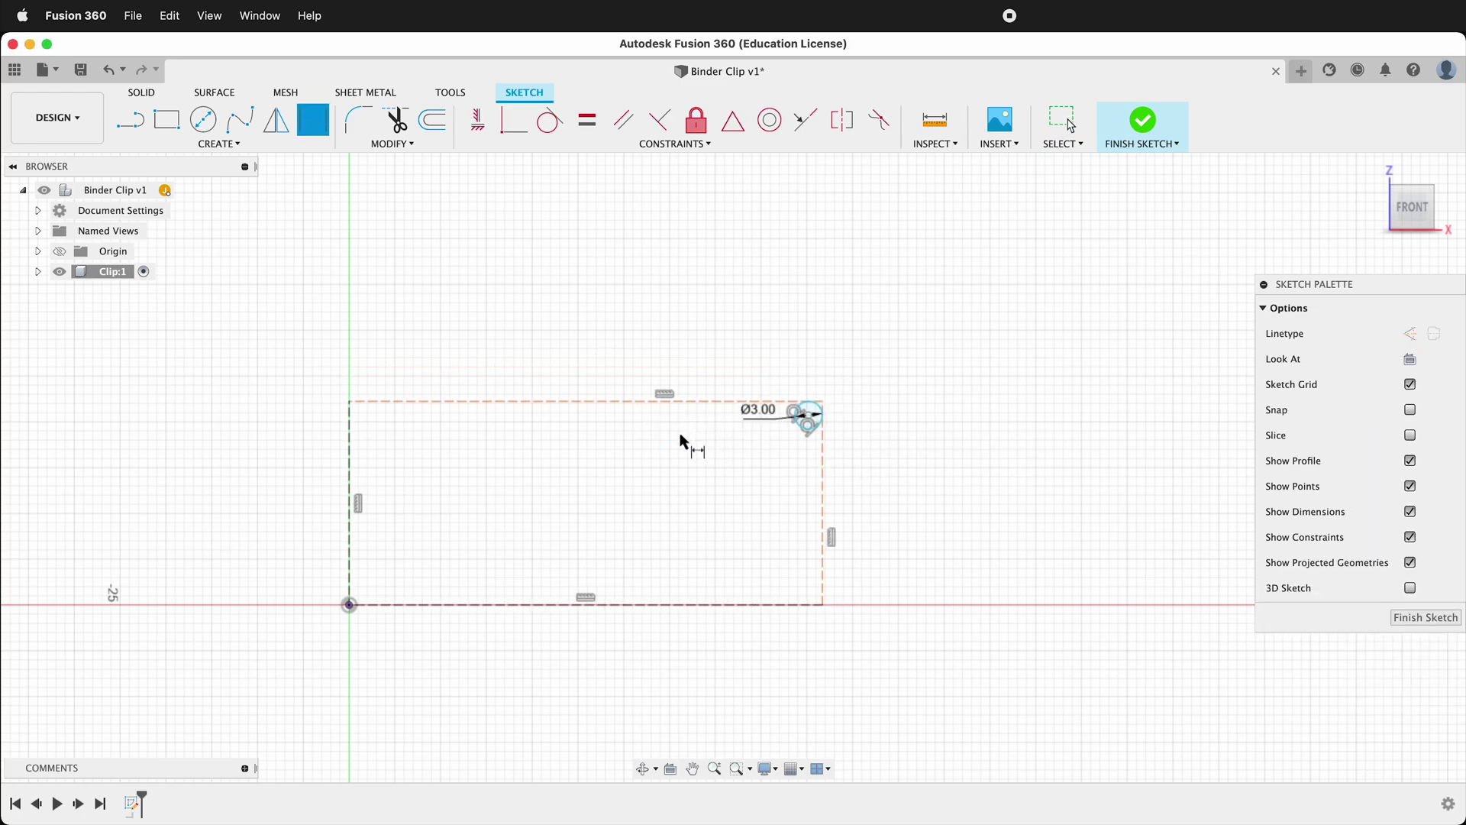
# - Set the construction rectangle's height to 7.625 mm and pull its right side inward to shorten the rectangle
pyautogui.click(824, 481)
pyautogui.click(895, 476)
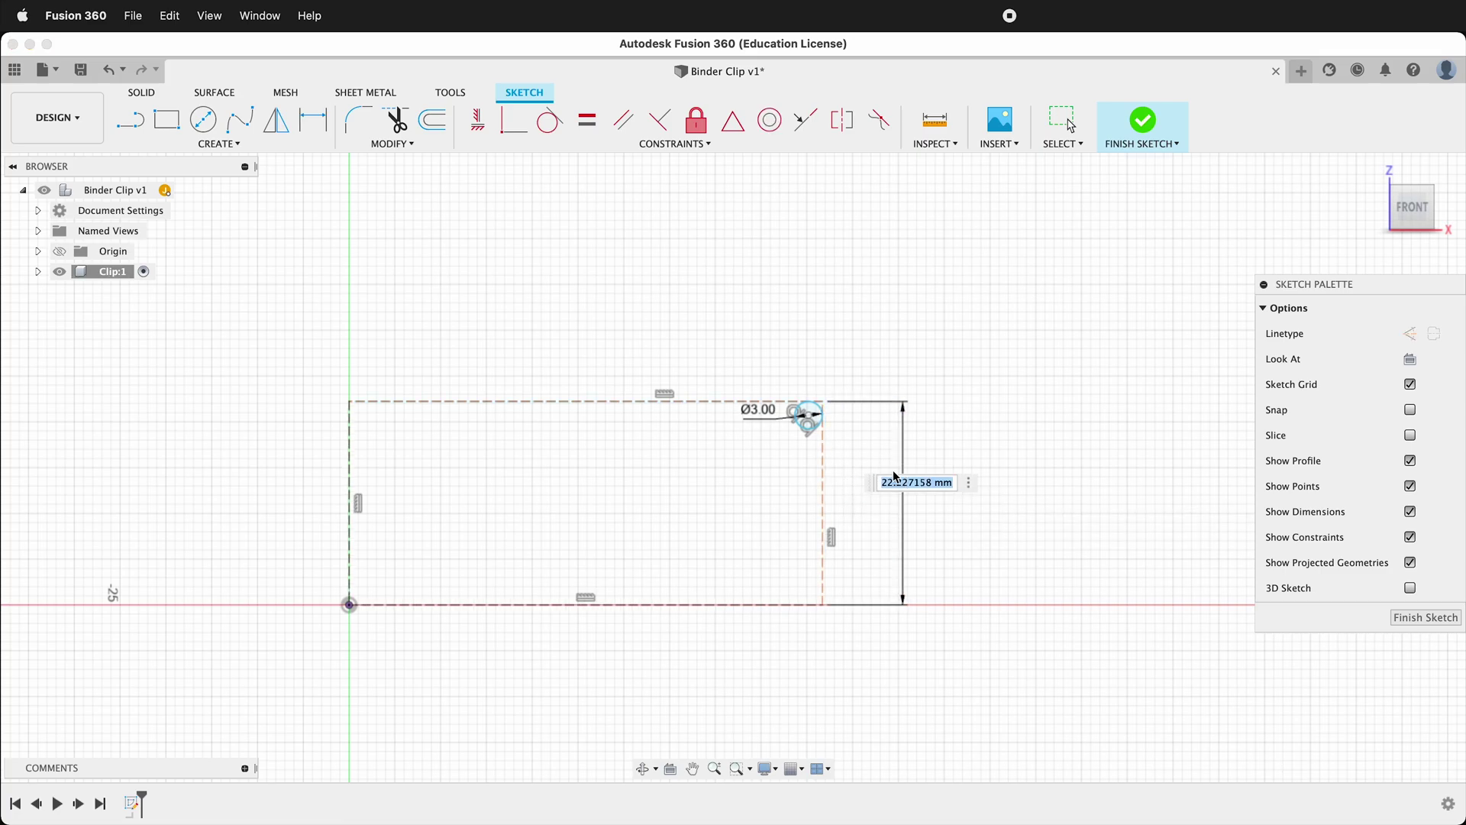
pyautogui.write('2')
pyautogui.press('Return')
pyautogui.press('Escape')
pyautogui.moveTo(809, 548); pyautogui.dragTo(516, 591)
pyautogui.scroll(8, 366, 590)
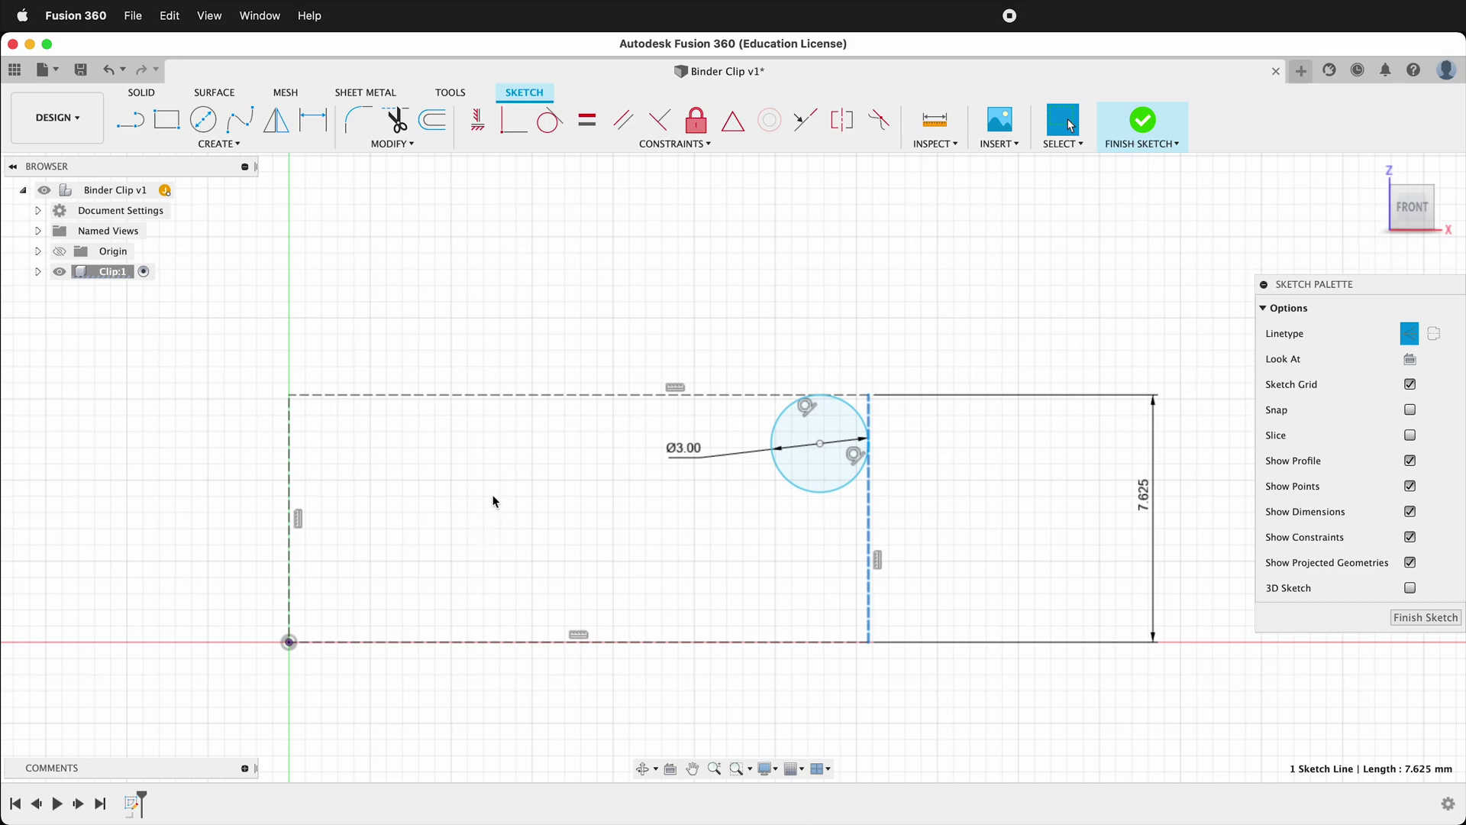
# - Draw a second circle inside the rectangle near its left side and set the diameter to 3 mm
pyautogui.press('c')
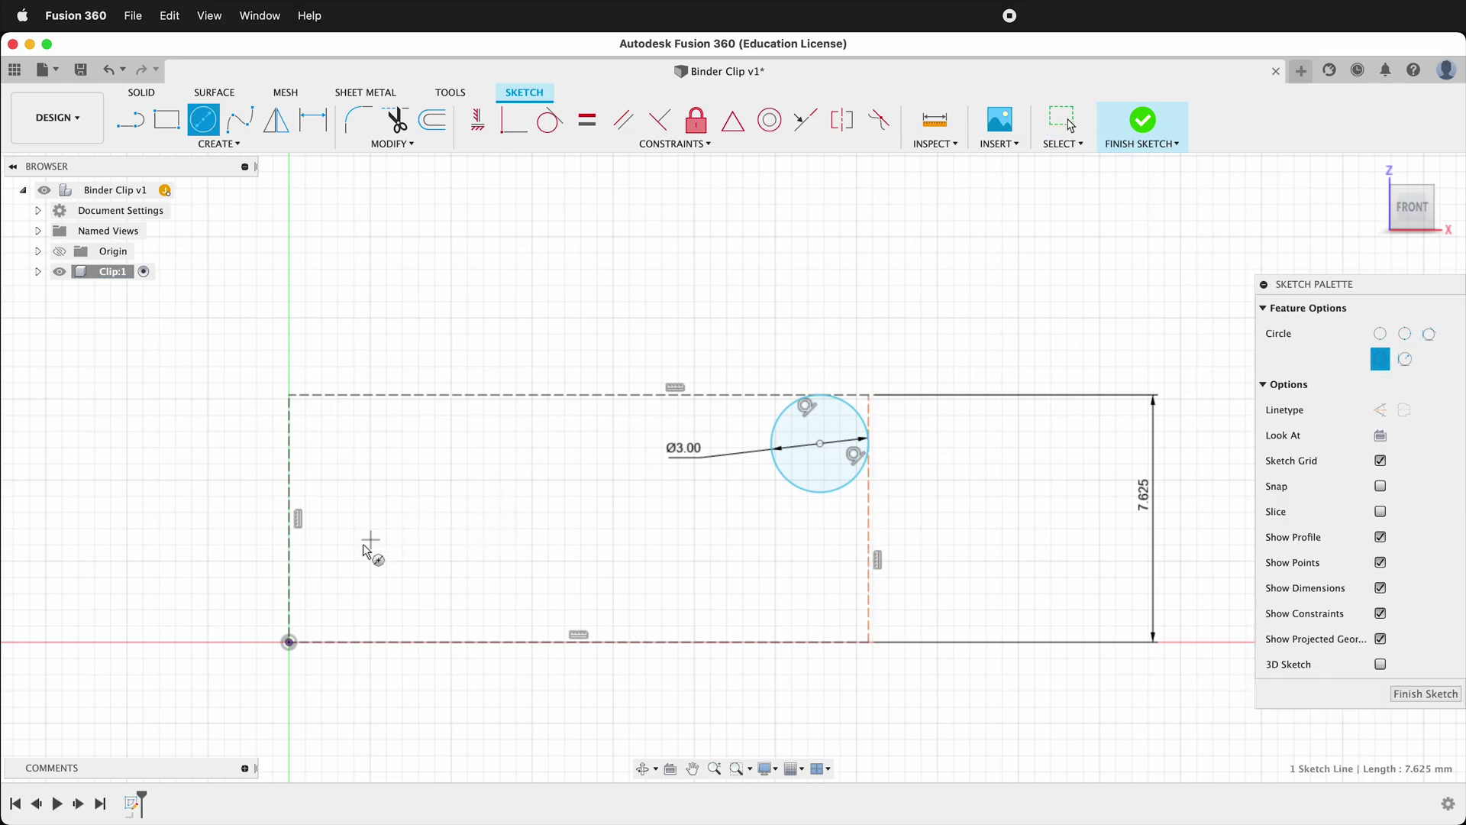
pyautogui.click(383, 547)
pyautogui.click(413, 583)
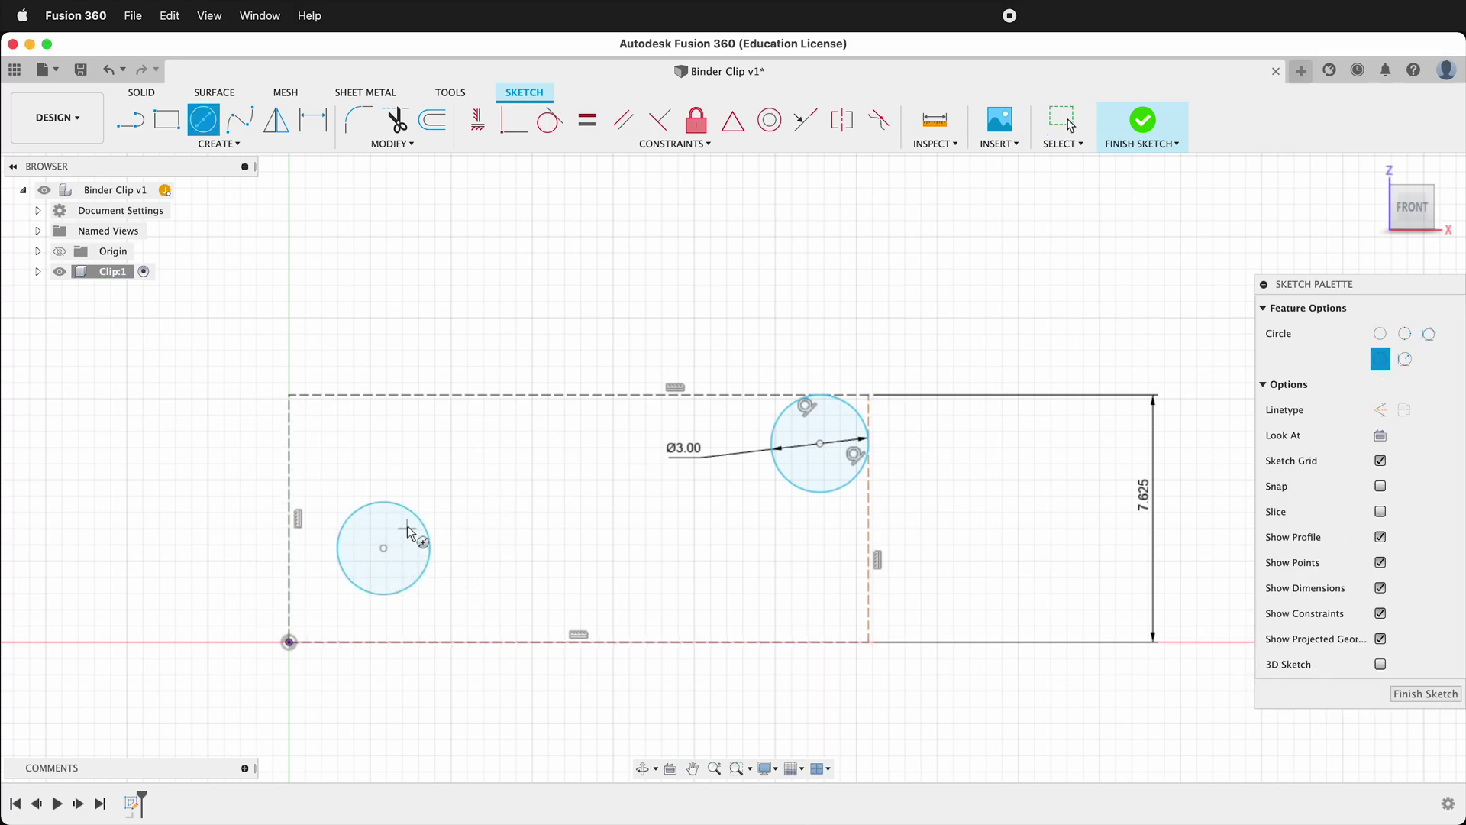
pyautogui.press('d')
pyautogui.click(430, 534)
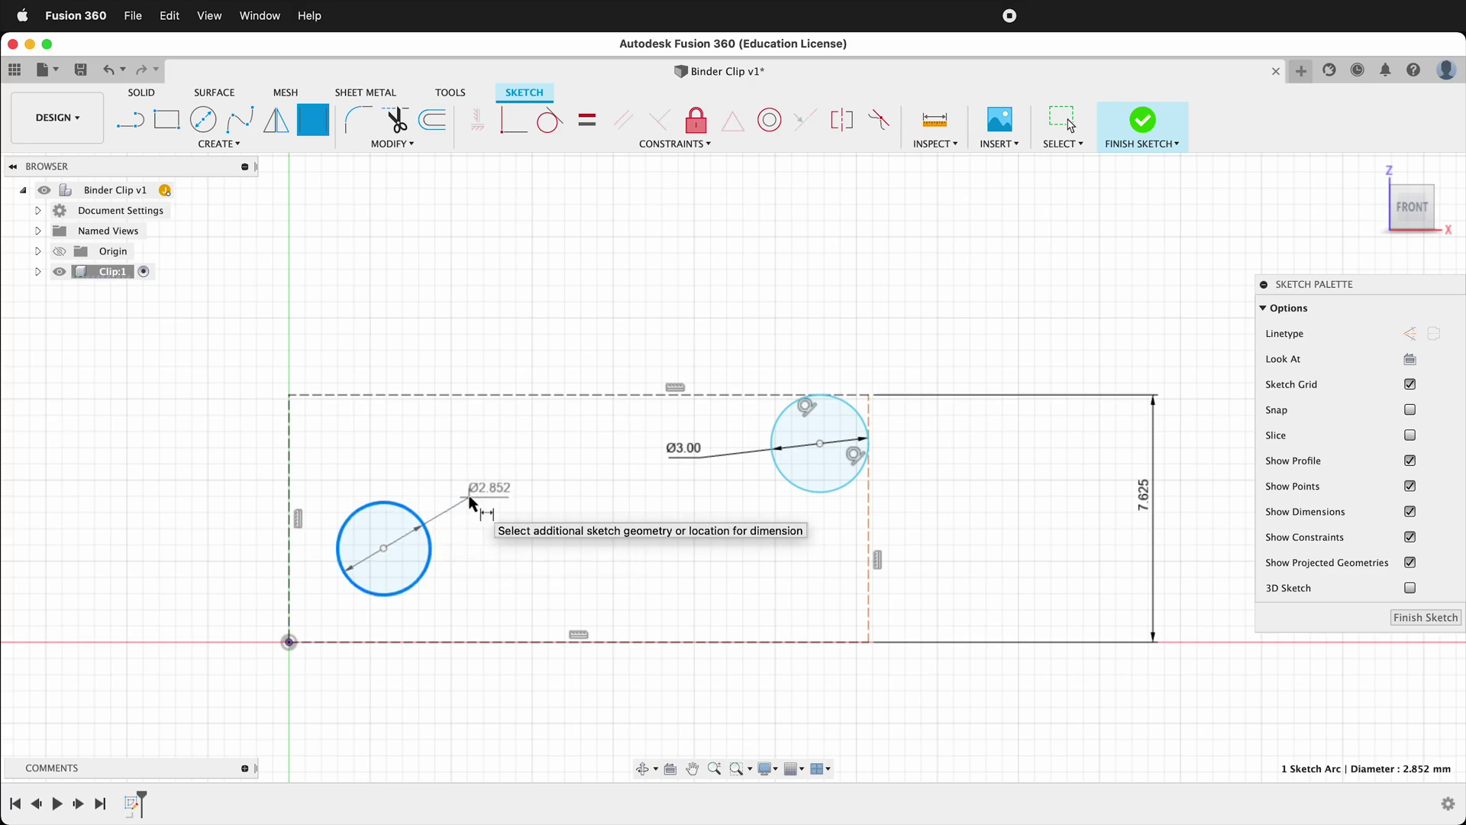
pyautogui.click(463, 492)
pyautogui.press('Return')
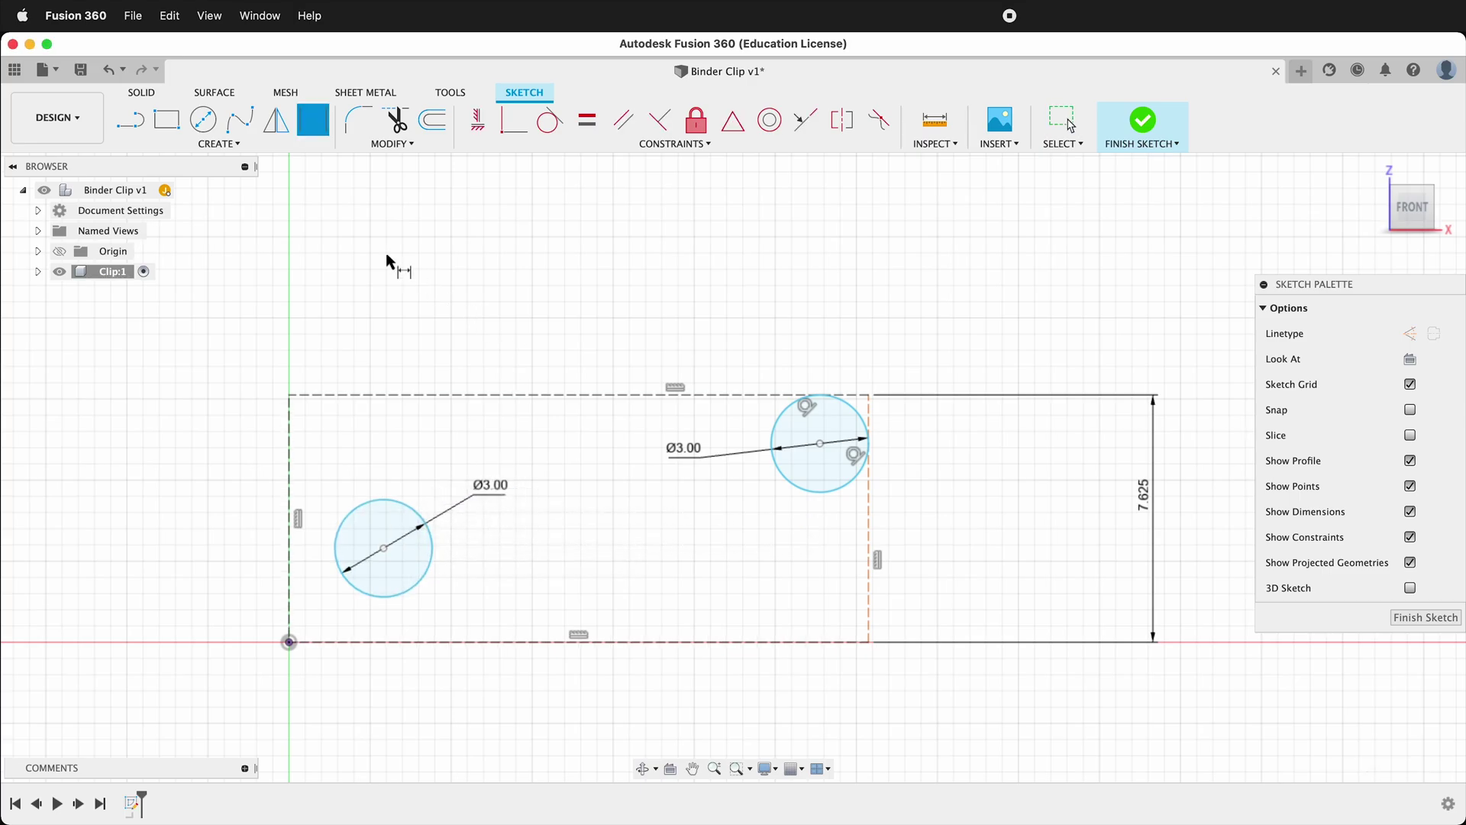
# - Make the second circle tangent to the rectangle's left side
pyautogui.click(541, 128)
pyautogui.click(336, 547)
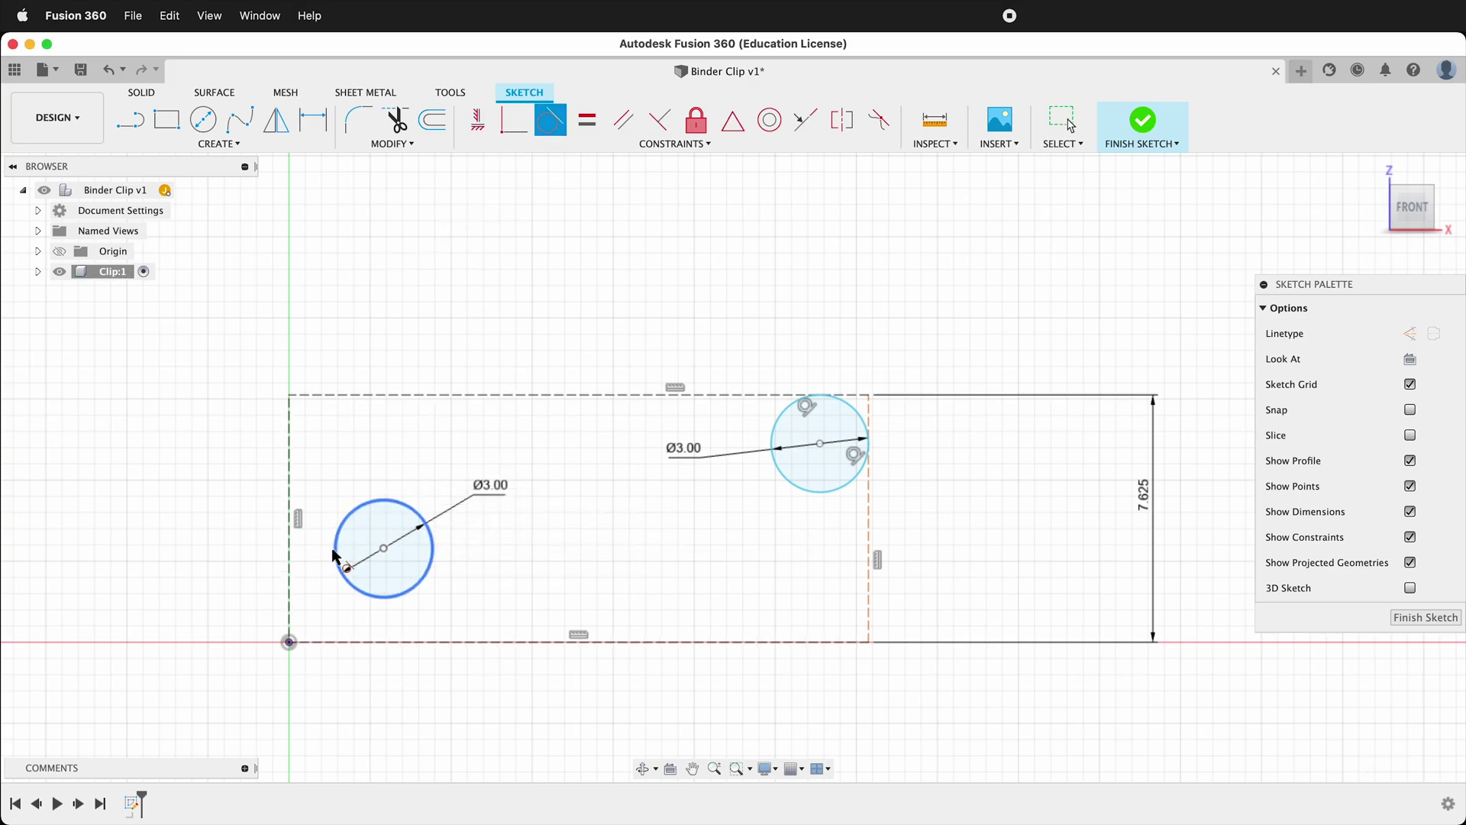
pyautogui.click(291, 546)
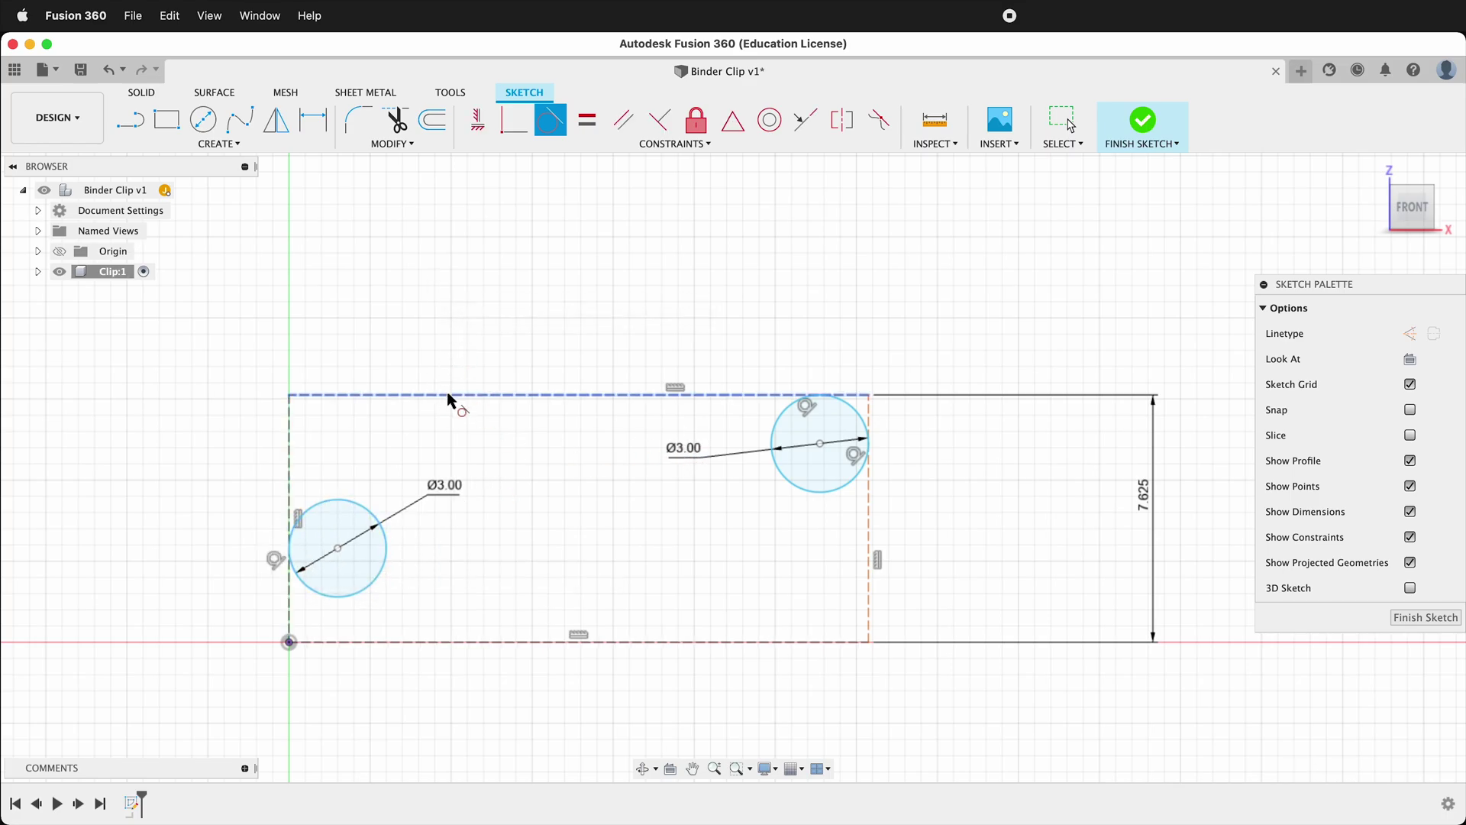
# - Draw a downward-bulging 3-Point Arc from the lower edge of the left circle to the left edge of the right circle
pyautogui.click(223, 143)
pyautogui.moveTo(222, 215)
pyautogui.click(328, 216)
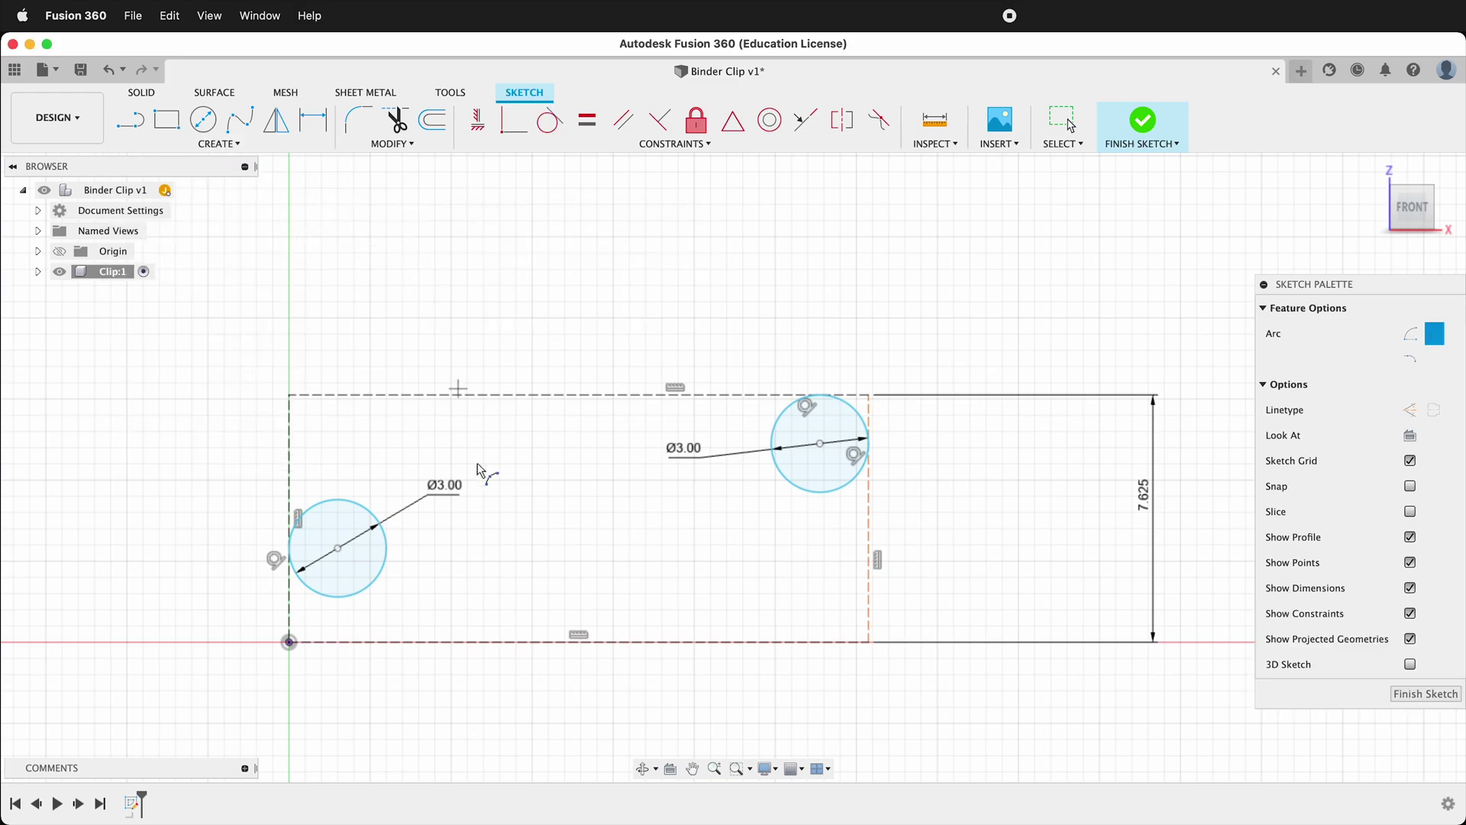
pyautogui.click(380, 570)
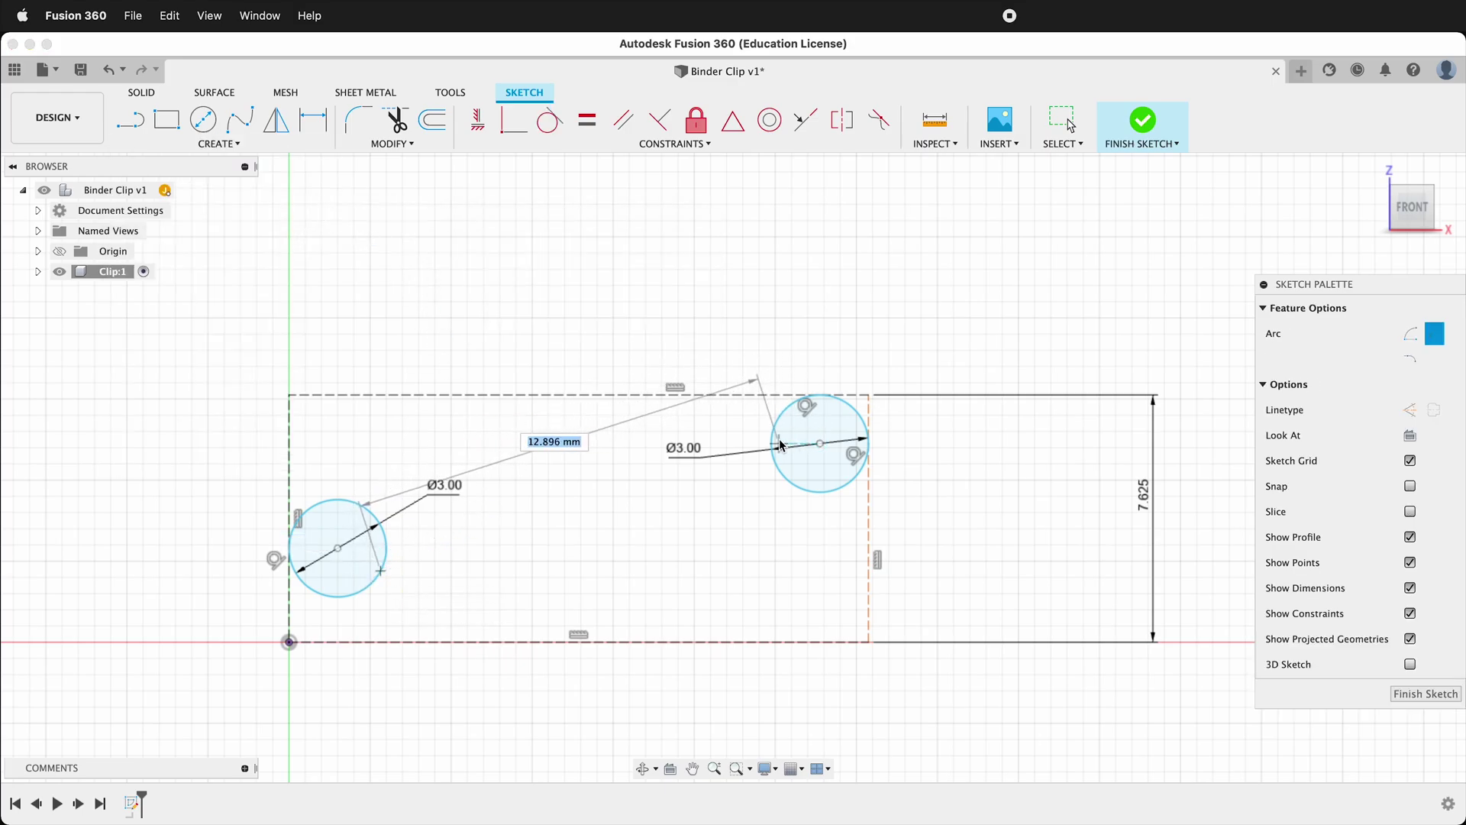
pyautogui.click(776, 442)
pyautogui.click(587, 526)
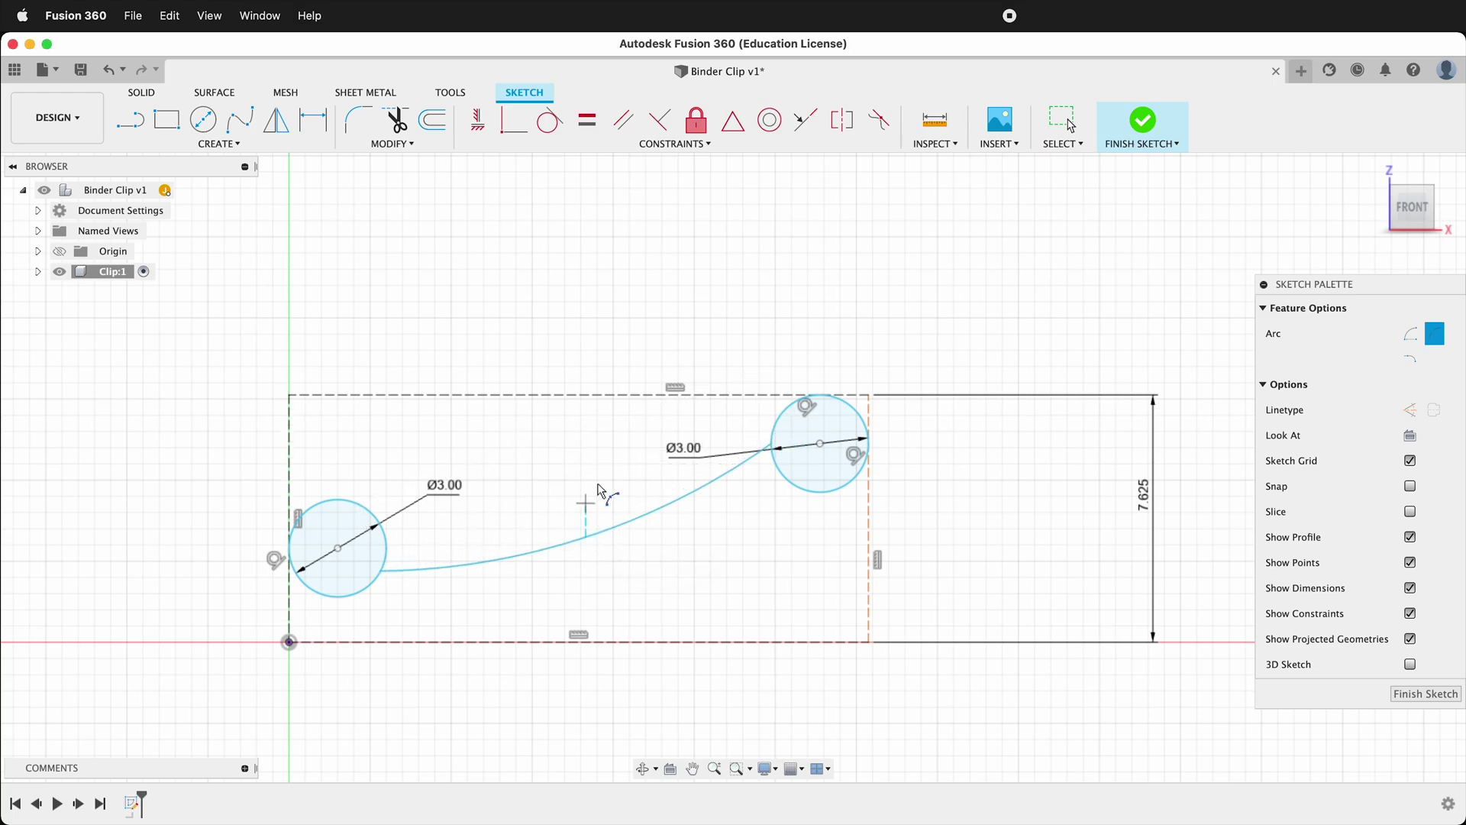
# - Constrain the connecting arc tangent to both the right and the left circle
pyautogui.click(548, 120)
pyautogui.click(760, 452)
pyautogui.click(775, 424)
pyautogui.click(360, 591)
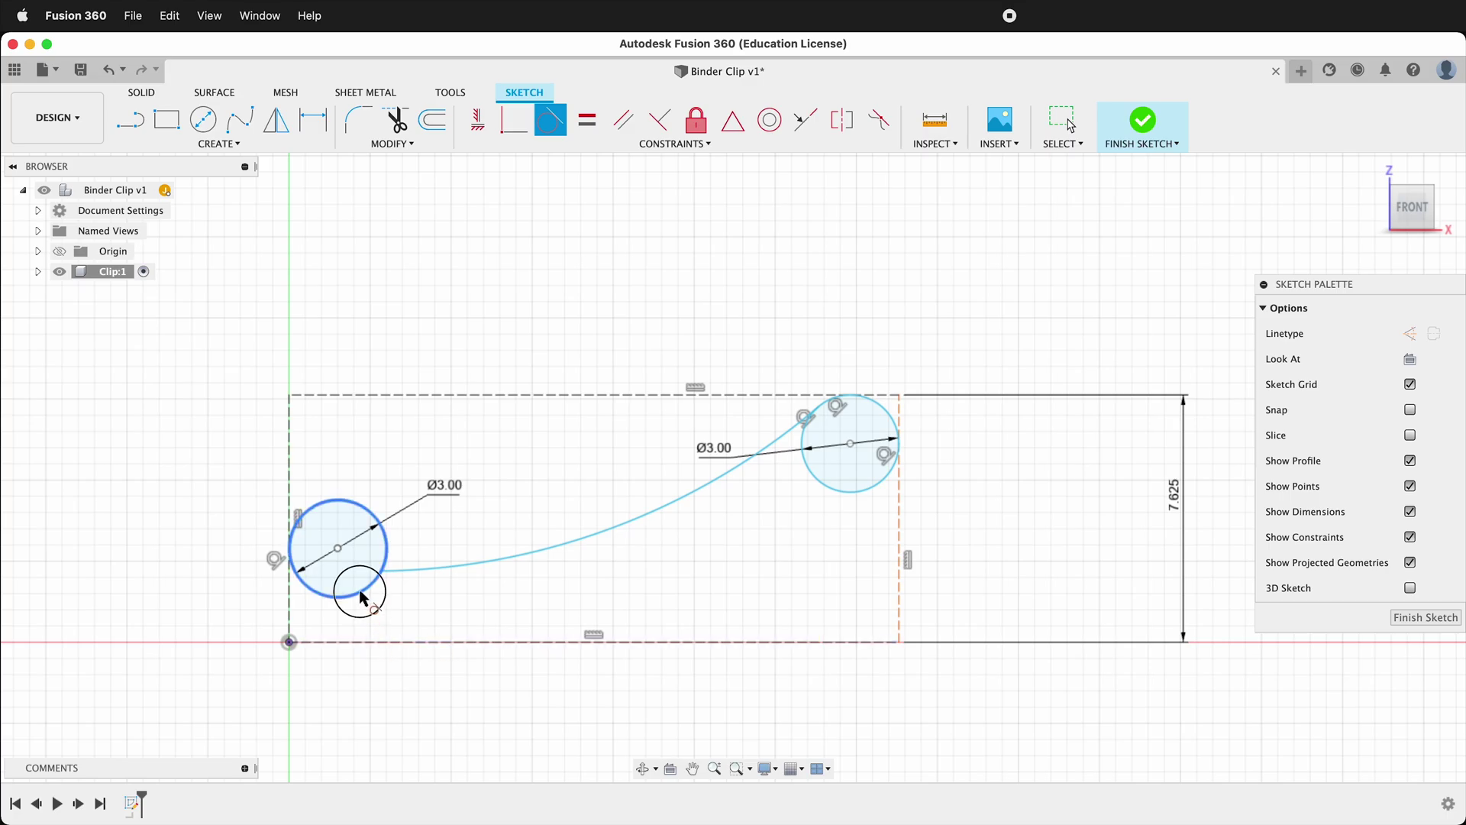
pyautogui.click(429, 572)
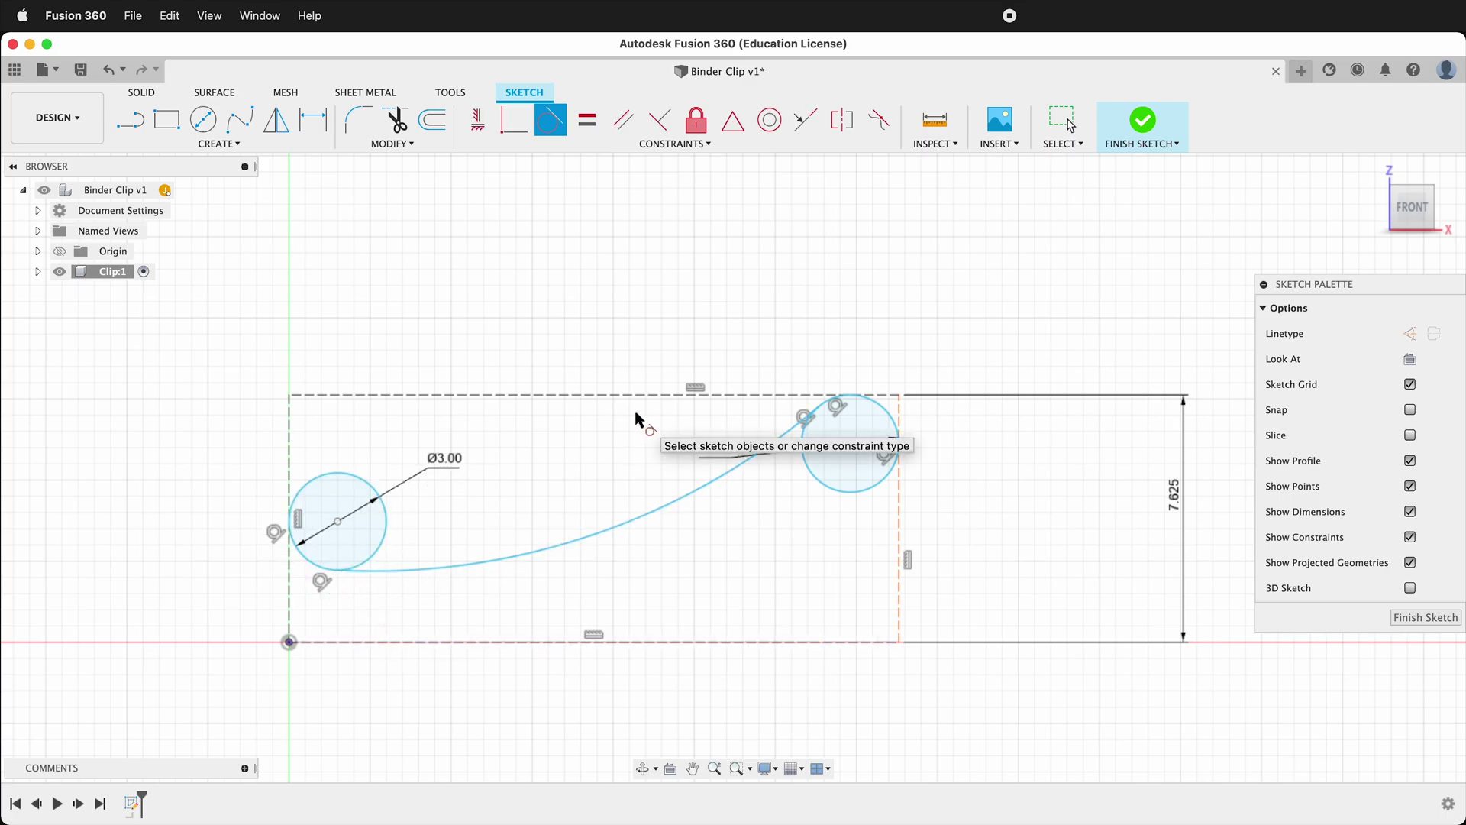
# - Dimension the connecting arc's radius with a larger value to flatten the curve
pyautogui.press('d')
pyautogui.click(643, 512)
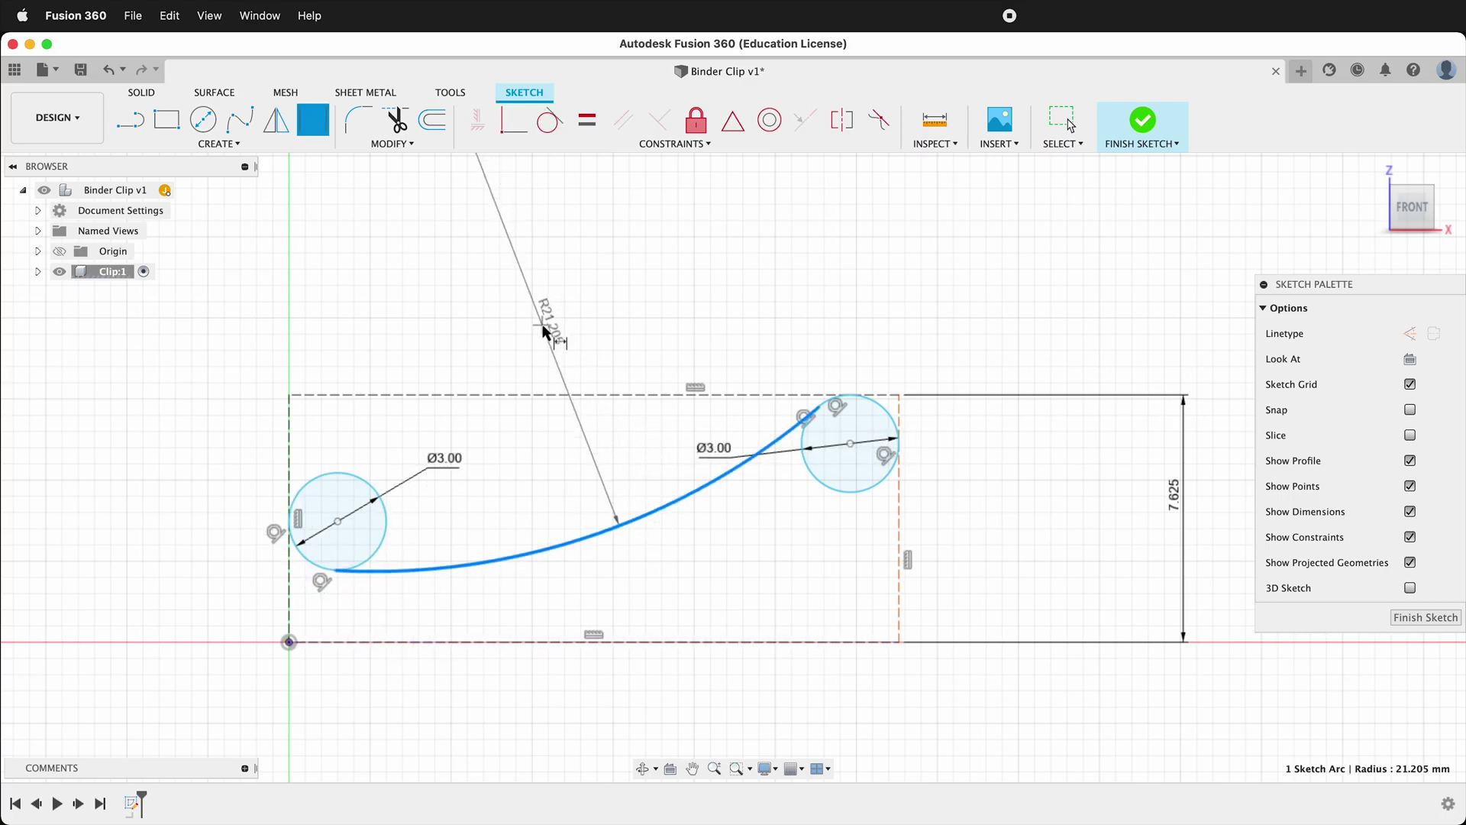
pyautogui.click(537, 325)
pyautogui.write('25')
pyautogui.press('Return')
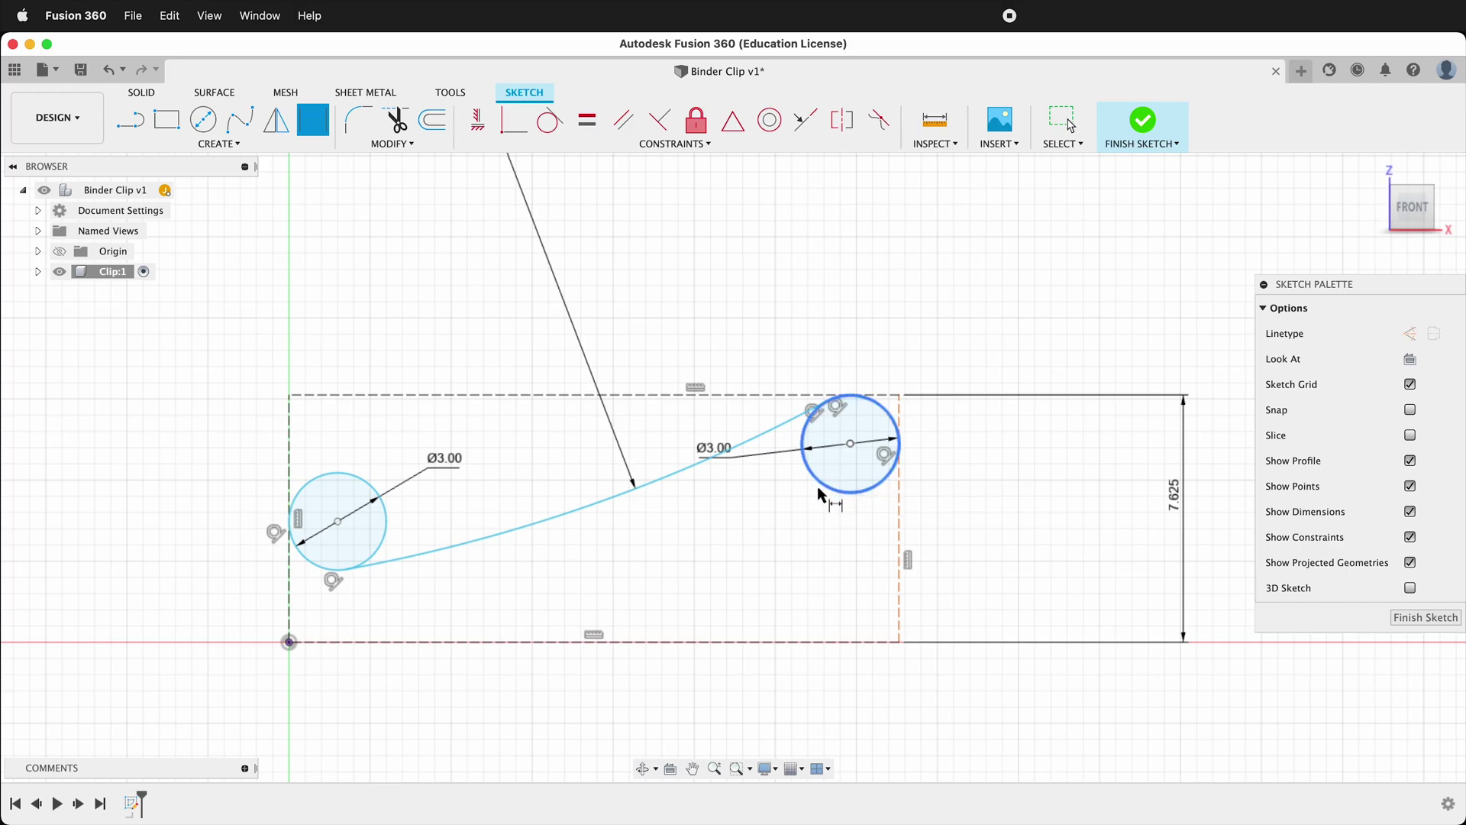
# - Draw a 3-Point Arc from the right circle's lower edge down to the rectangle's bottom side, bulging left
pyautogui.click(219, 143)
pyautogui.moveTo(187, 221)
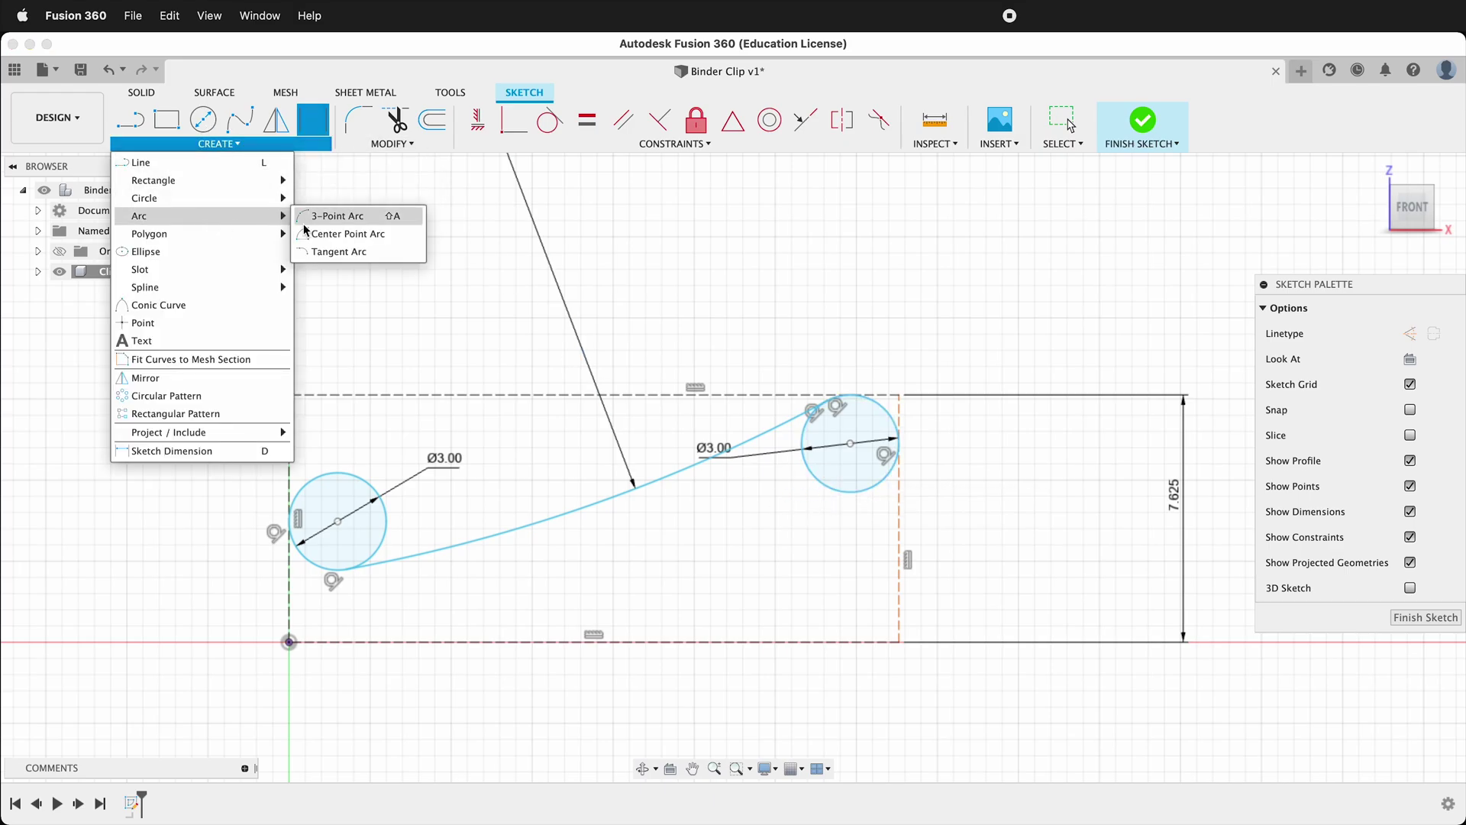
pyautogui.click(337, 216)
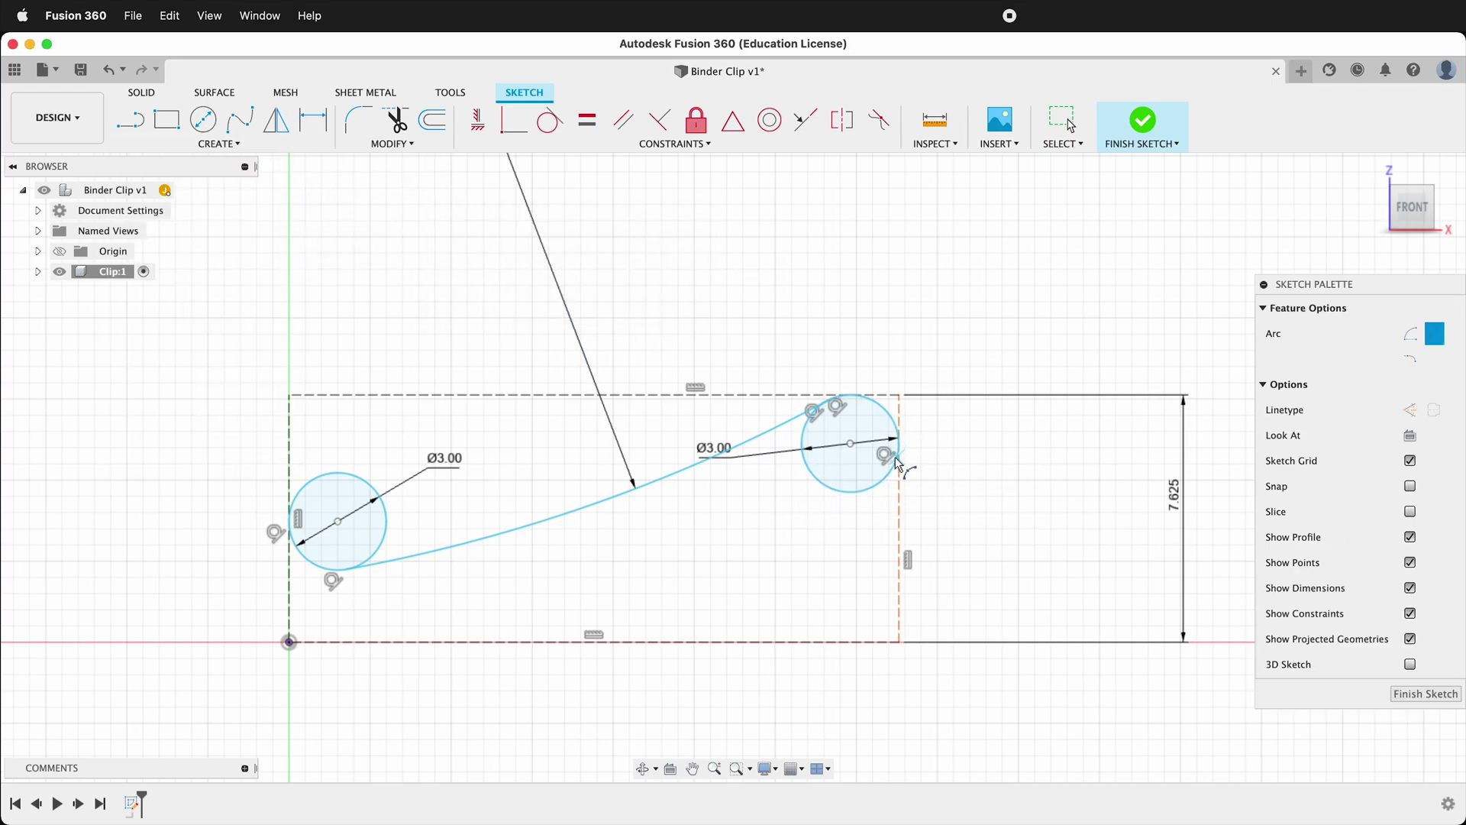
pyautogui.click(873, 488)
pyautogui.click(850, 640)
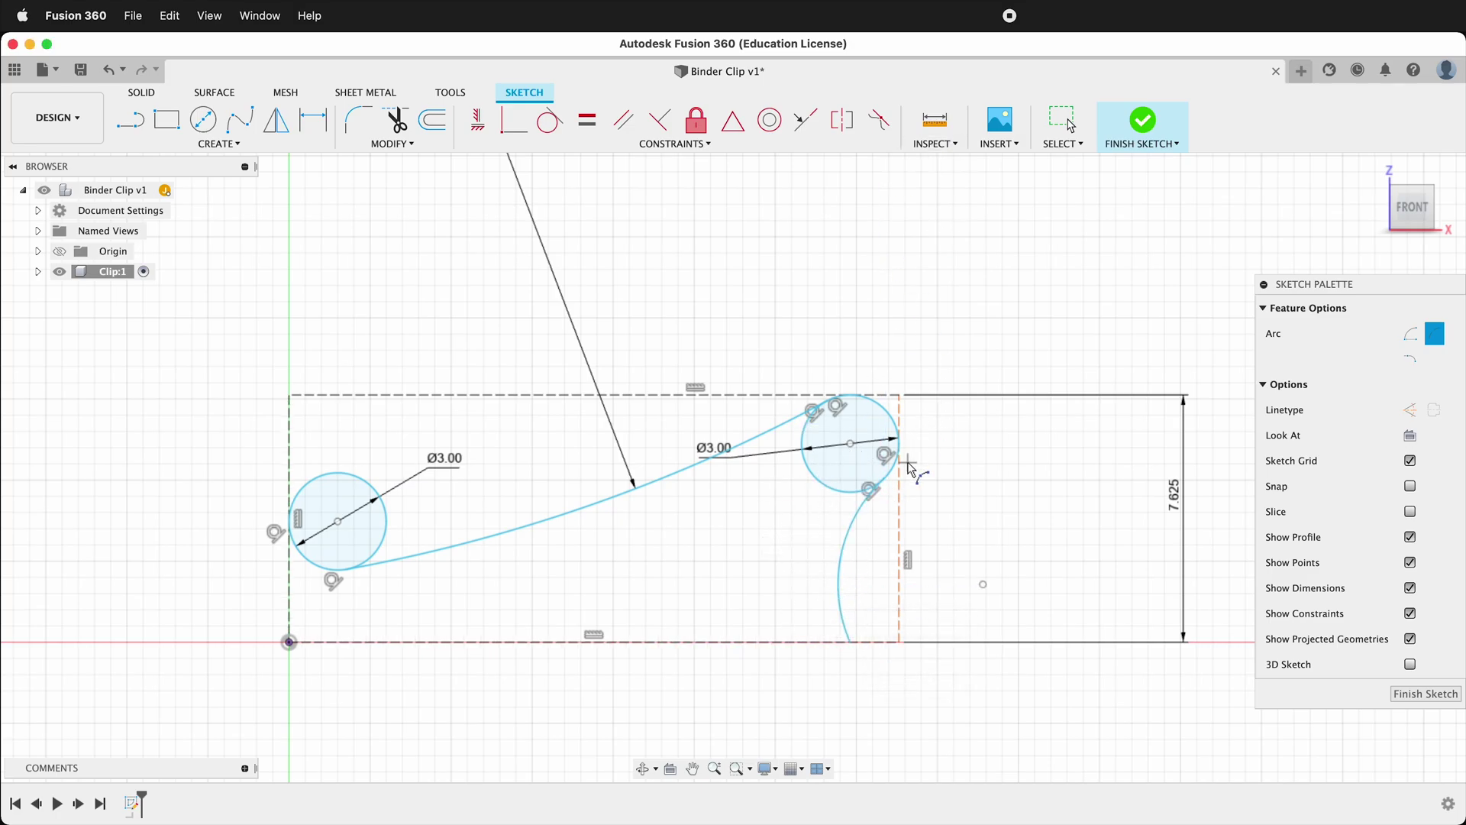
pyautogui.scroll(2, 850, 605)
pyautogui.click(839, 604)
# - Draw a vertical construction line about 4.3 mm long upward from the short arc's lower end
pyautogui.scroll(2, 847, 596)
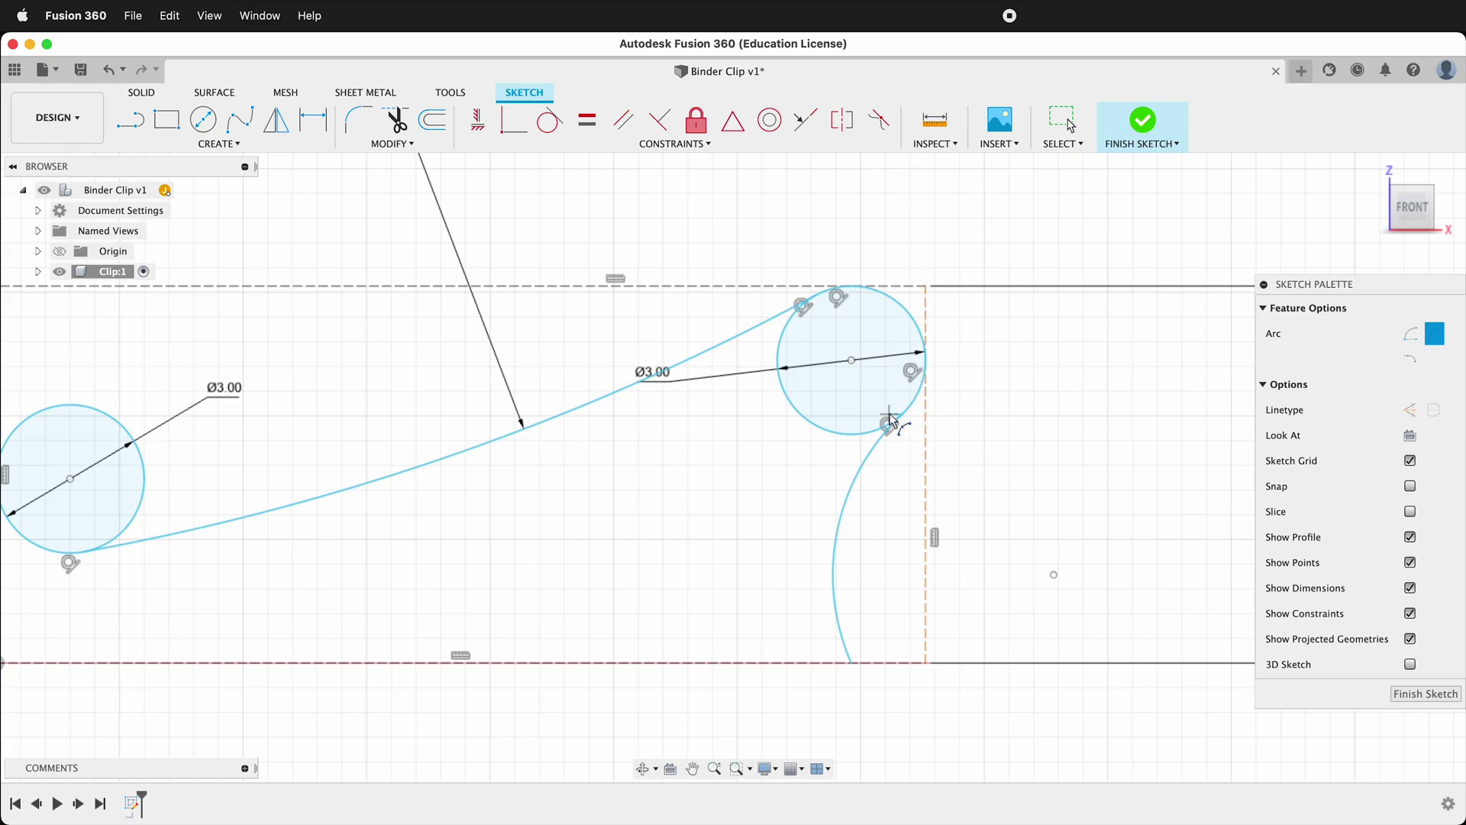
pyautogui.scroll(2, 894, 416)
pyautogui.scroll(-3, 931, 379)
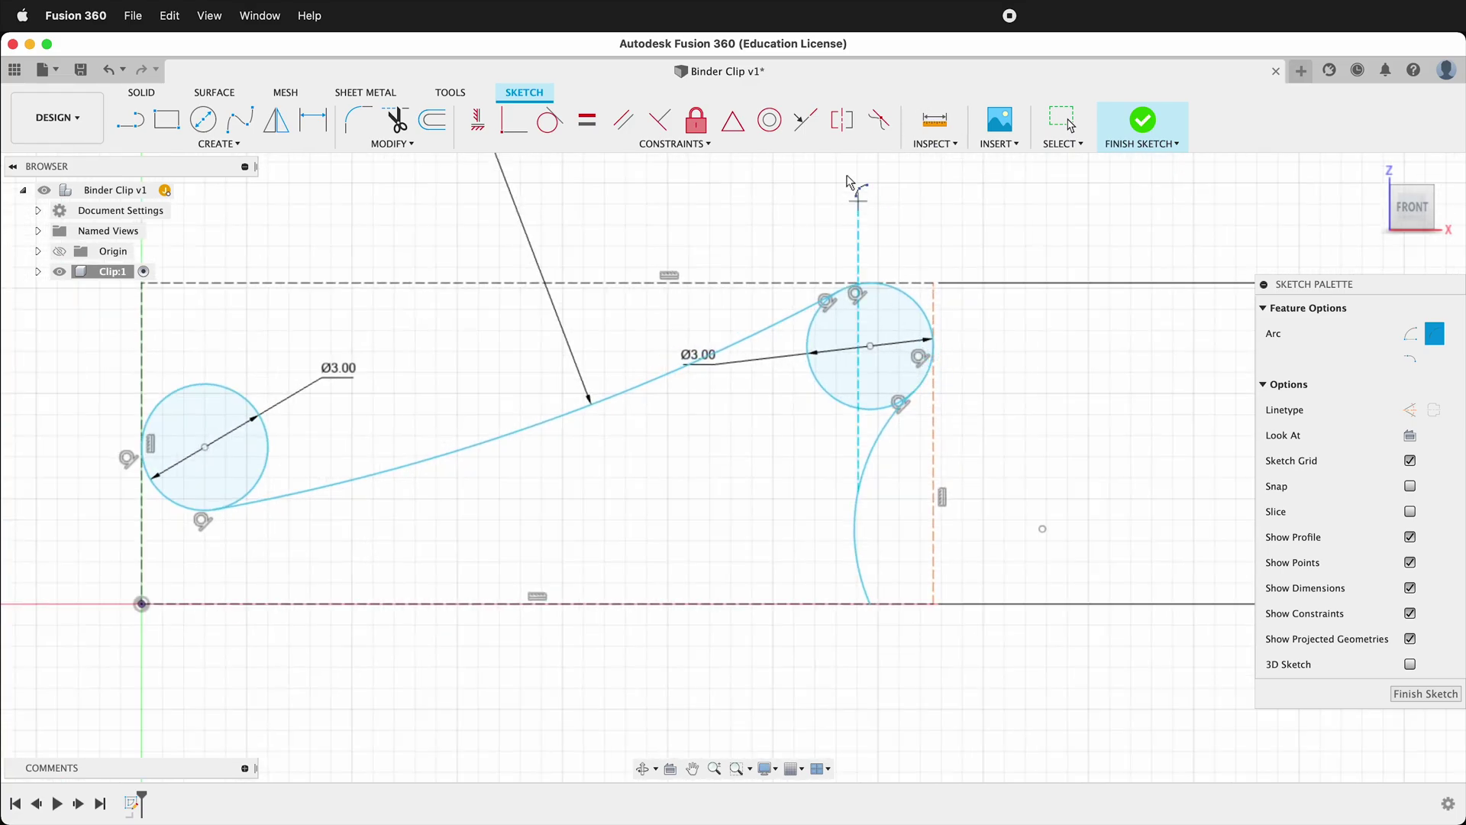
pyautogui.click(1409, 410)
pyautogui.press('l')
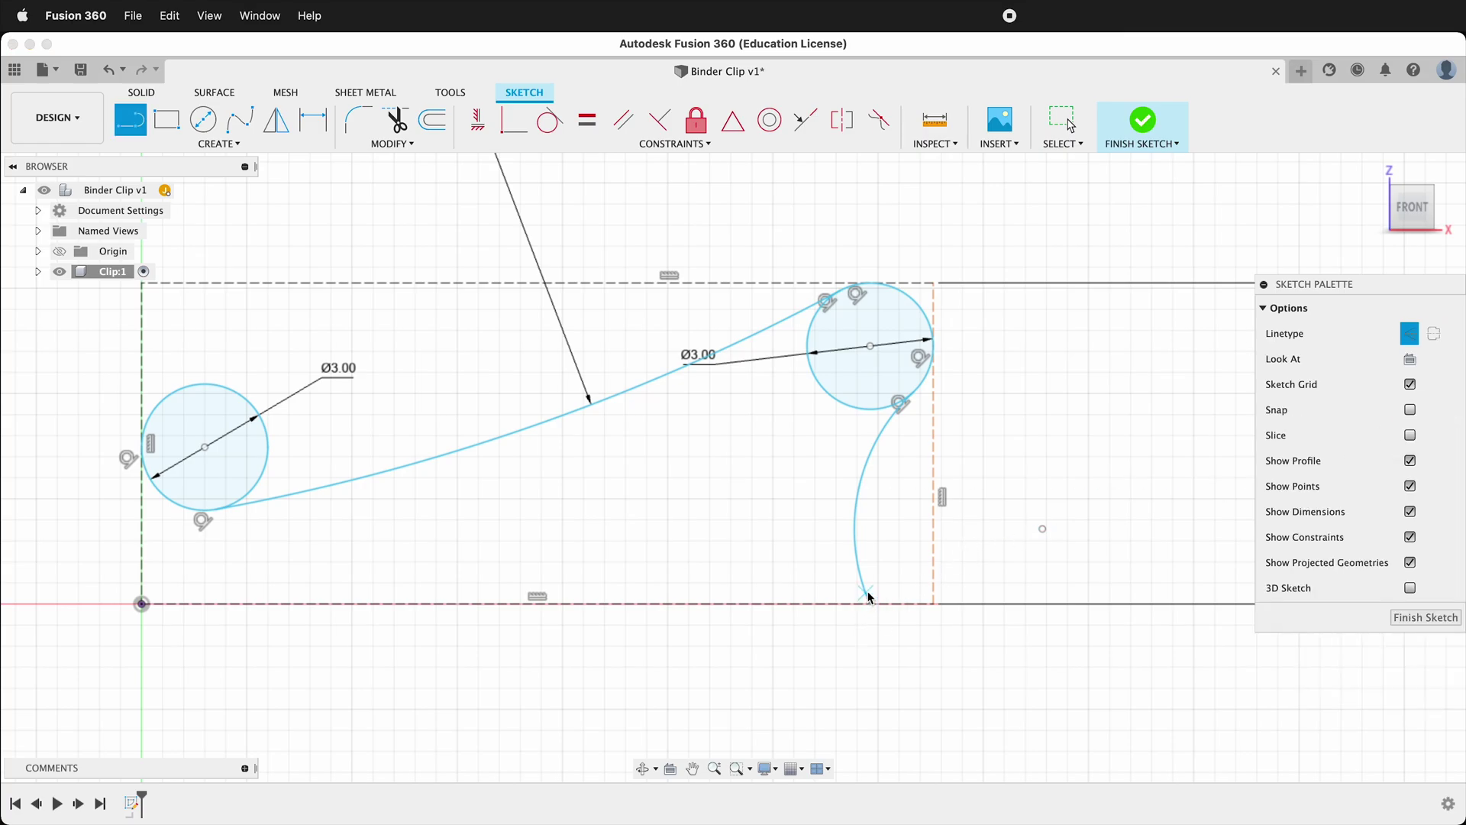
pyautogui.click(871, 604)
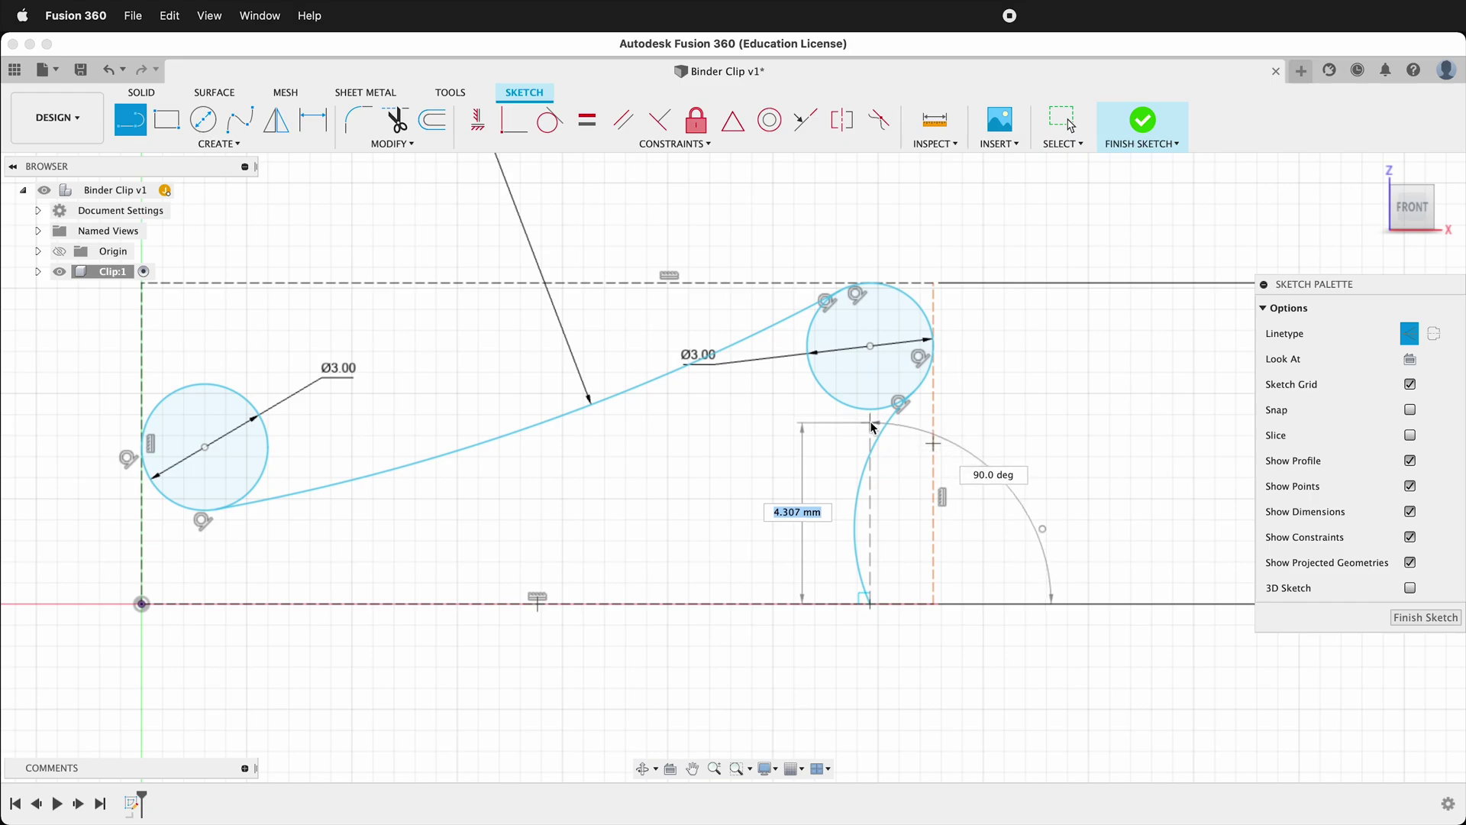
pyautogui.click(871, 424)
pyautogui.press('Escape')
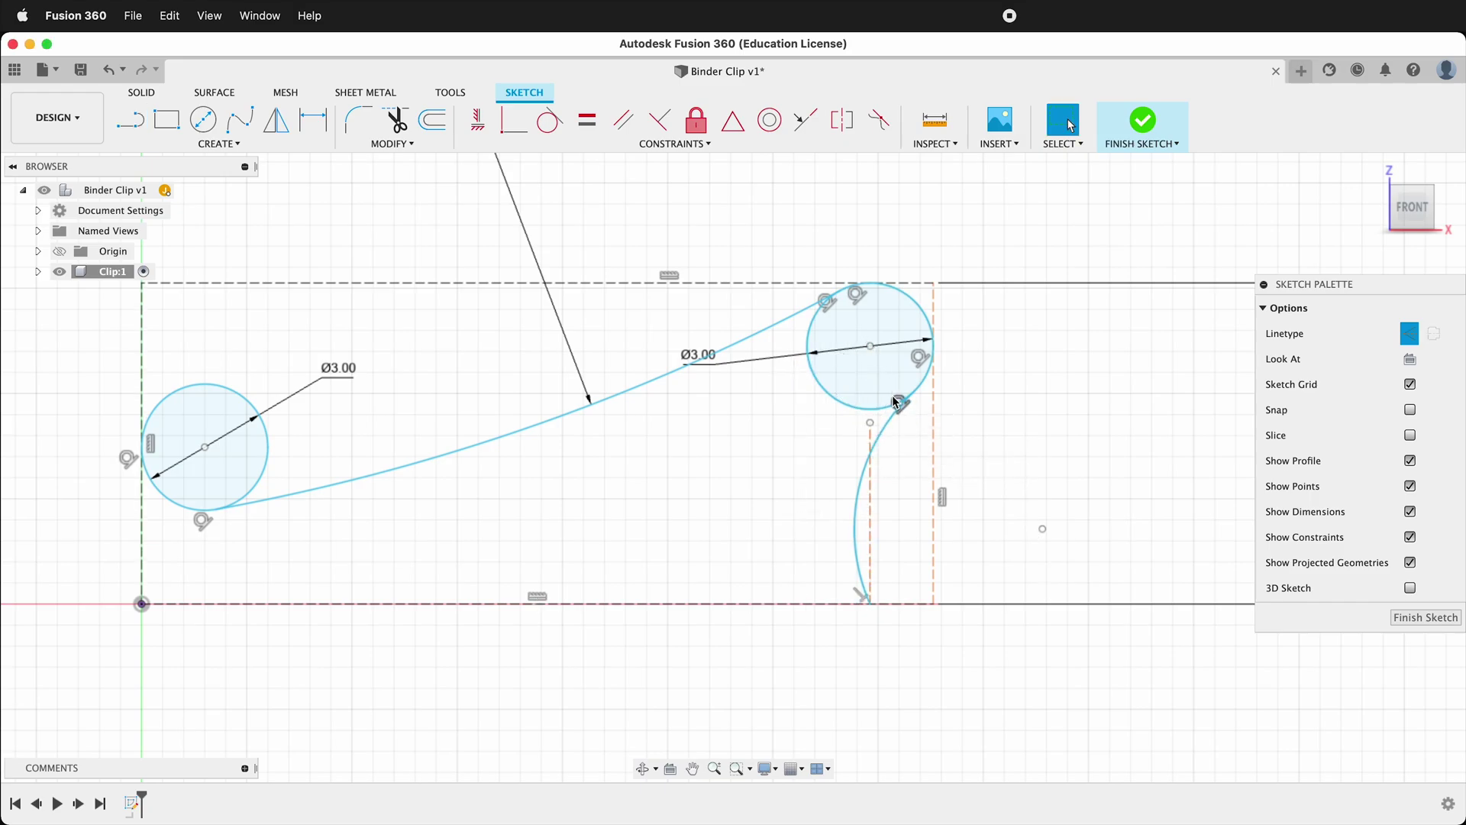
# - Dimension the vertical construction line's length to 4 mm
pyautogui.press('d')
pyautogui.click(871, 510)
pyautogui.click(780, 508)
pyautogui.write('4')
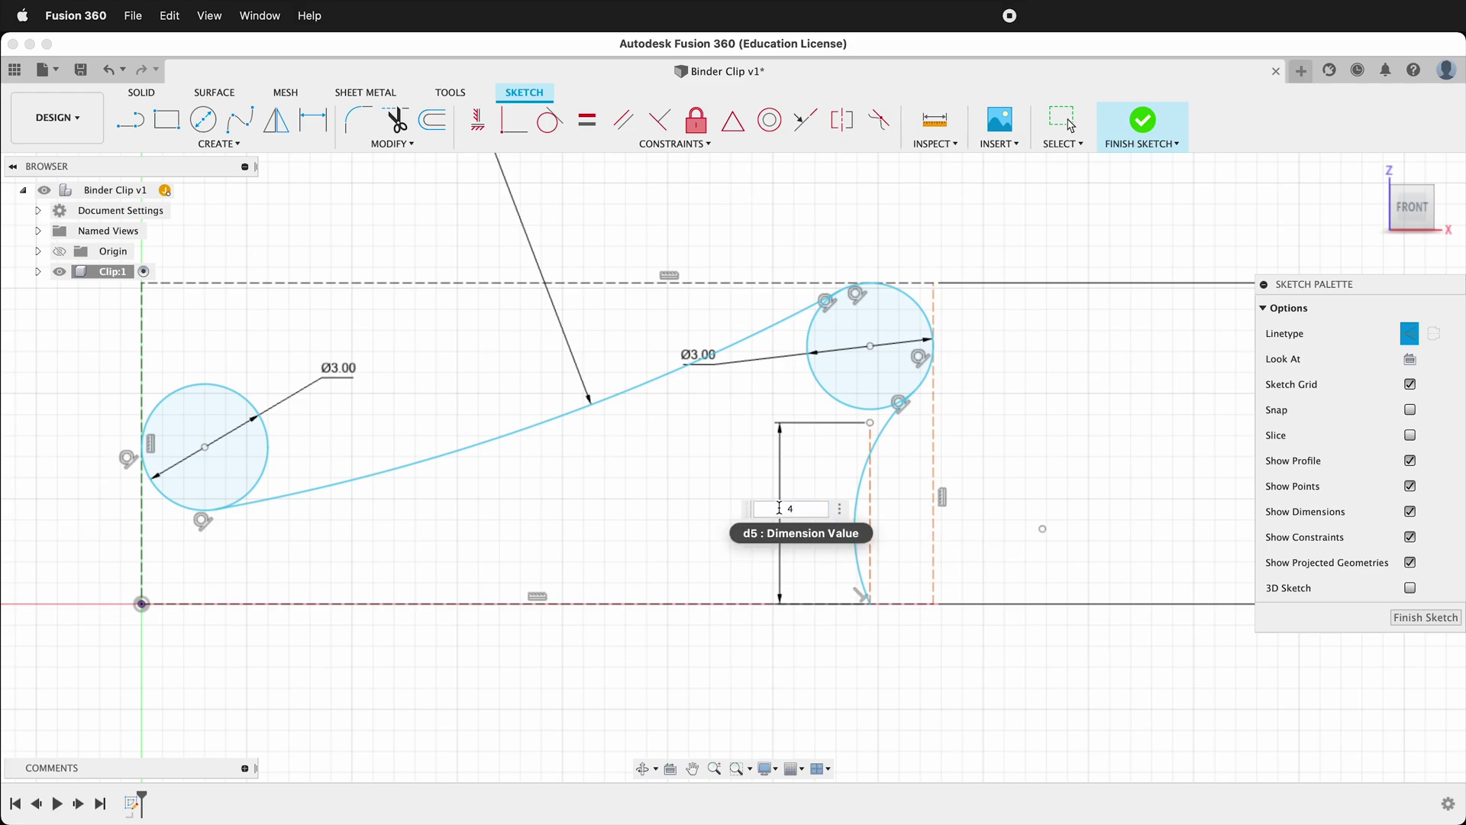
pyautogui.press('Return')
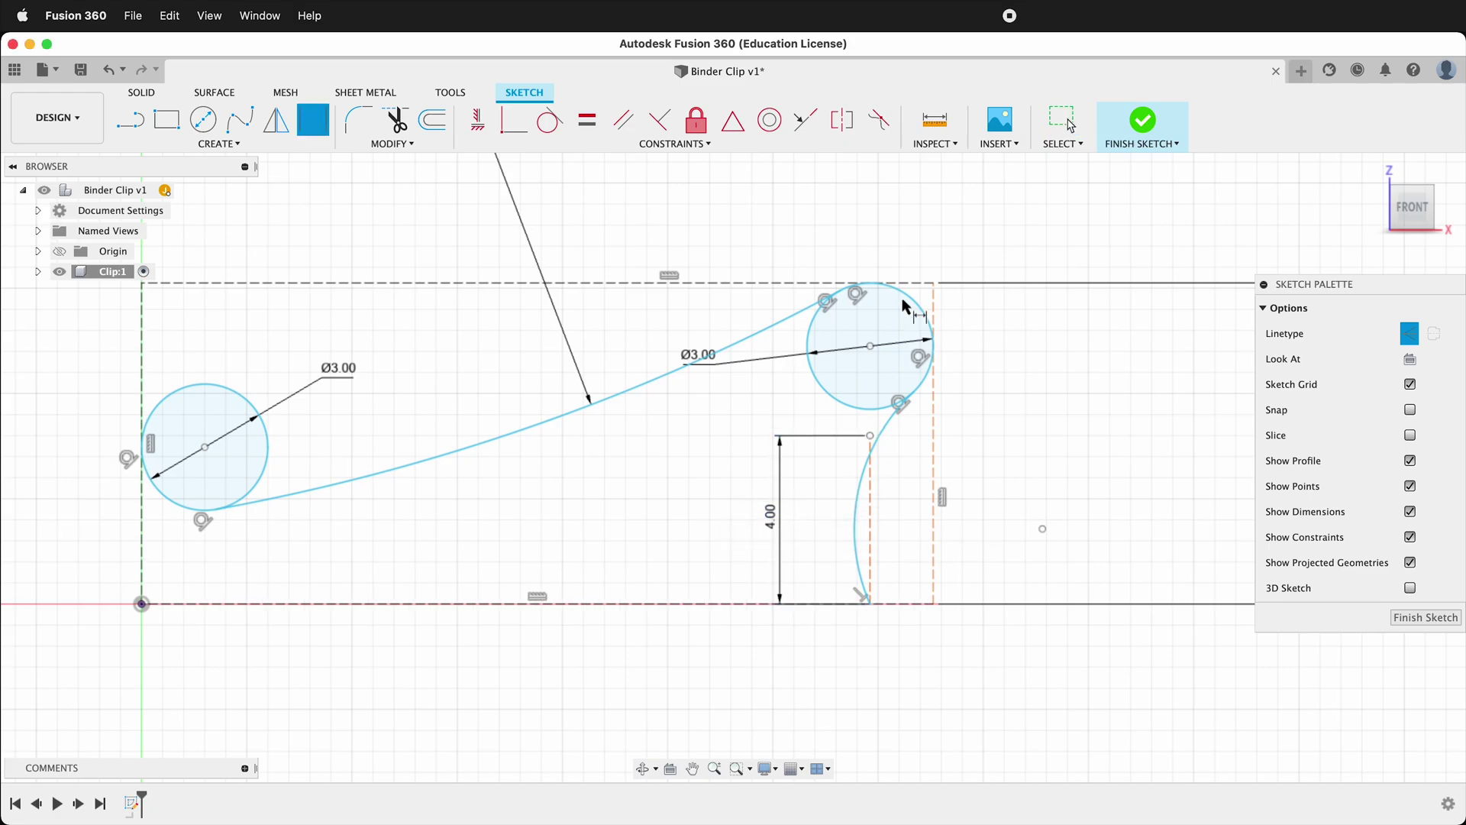
# - Make the short arc tangent to the vertical construction line
pyautogui.click(549, 120)
pyautogui.click(866, 508)
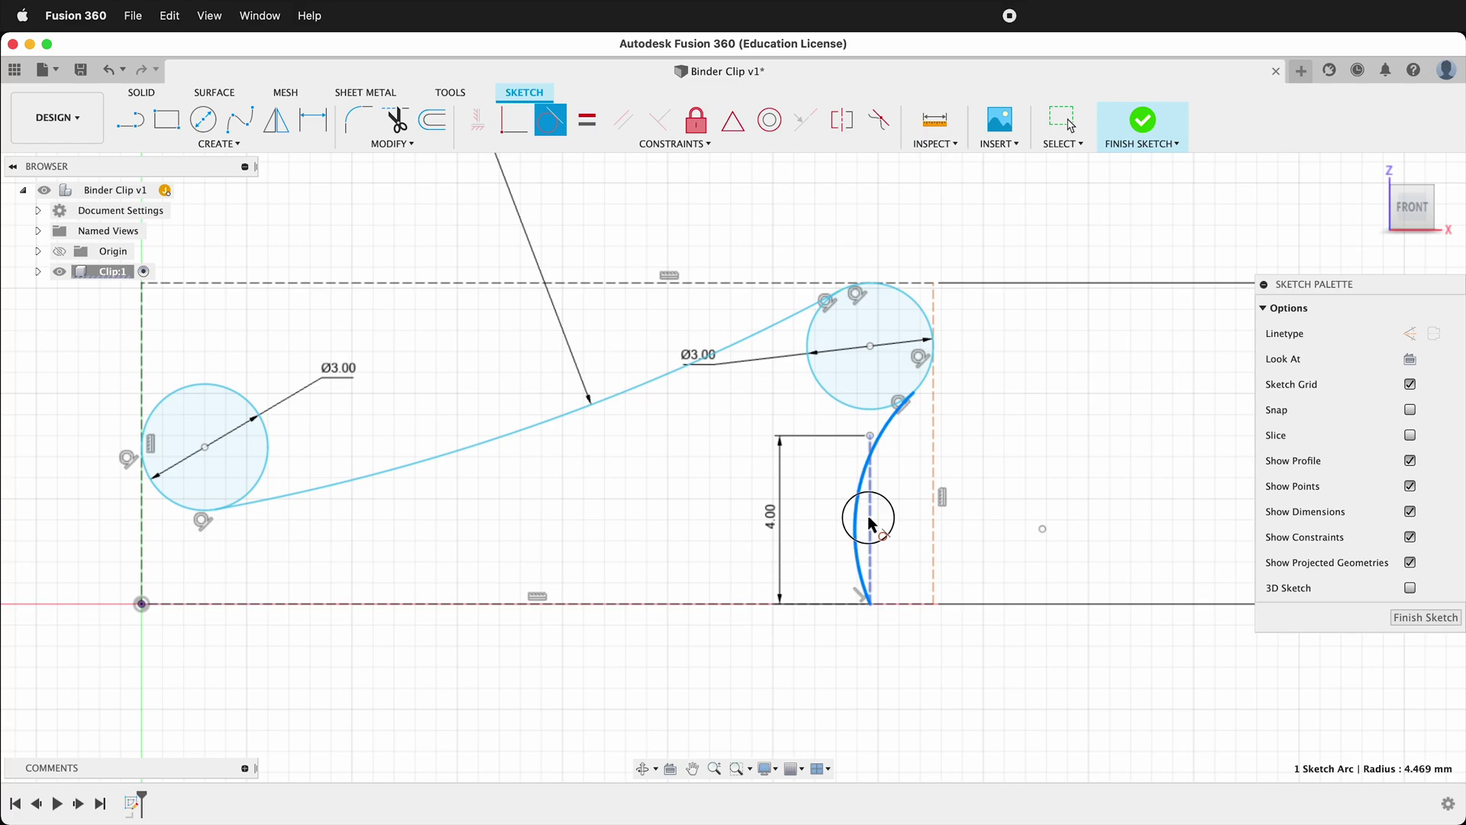
pyautogui.click(869, 523)
# - Dimension the horizontal distance between the 4 mm vertical construction line's lower end and the rectangle's right side as 1 mm
pyautogui.press('d')
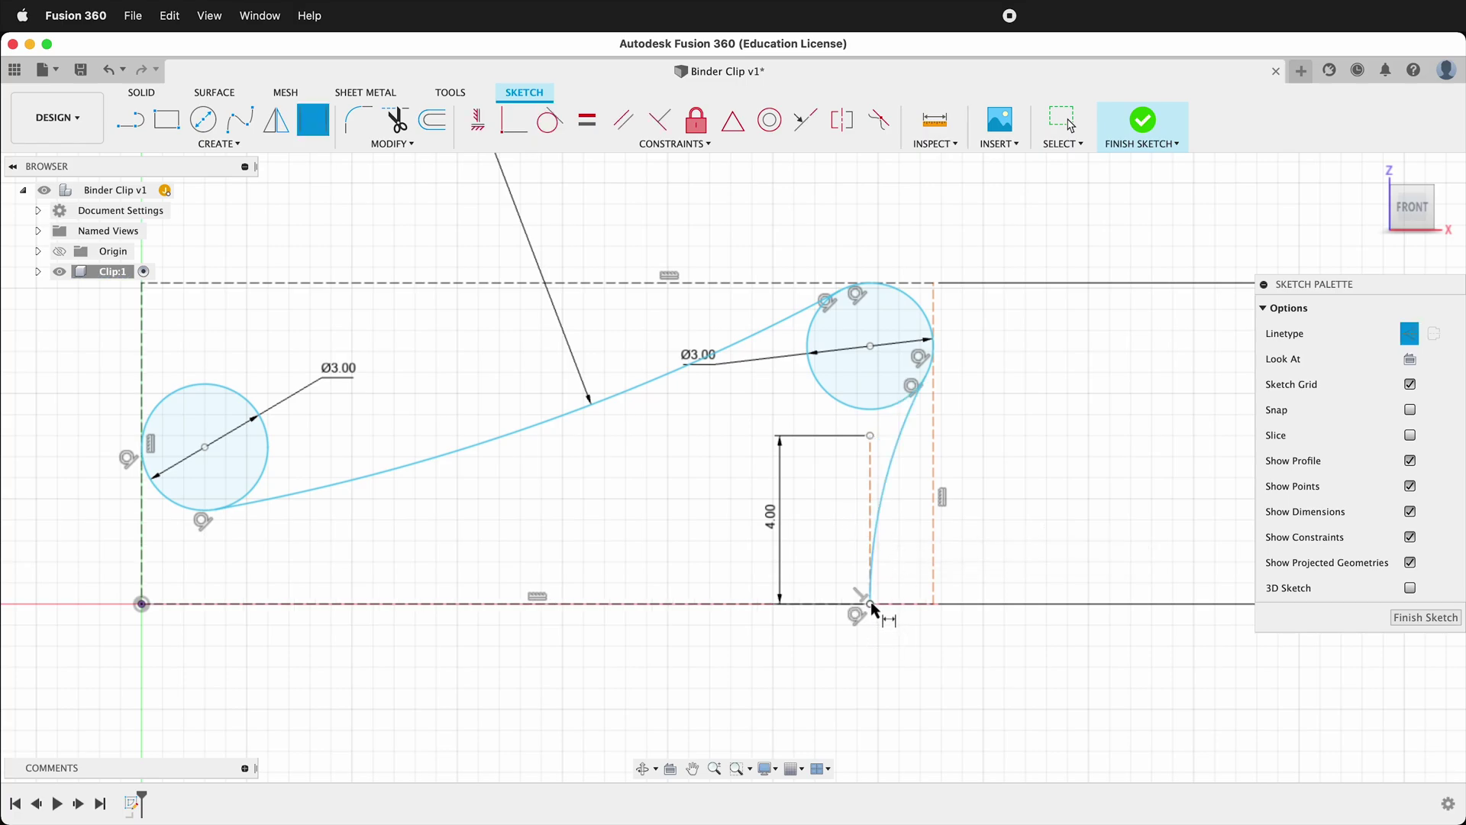
pyautogui.click(935, 603)
pyautogui.click(911, 626)
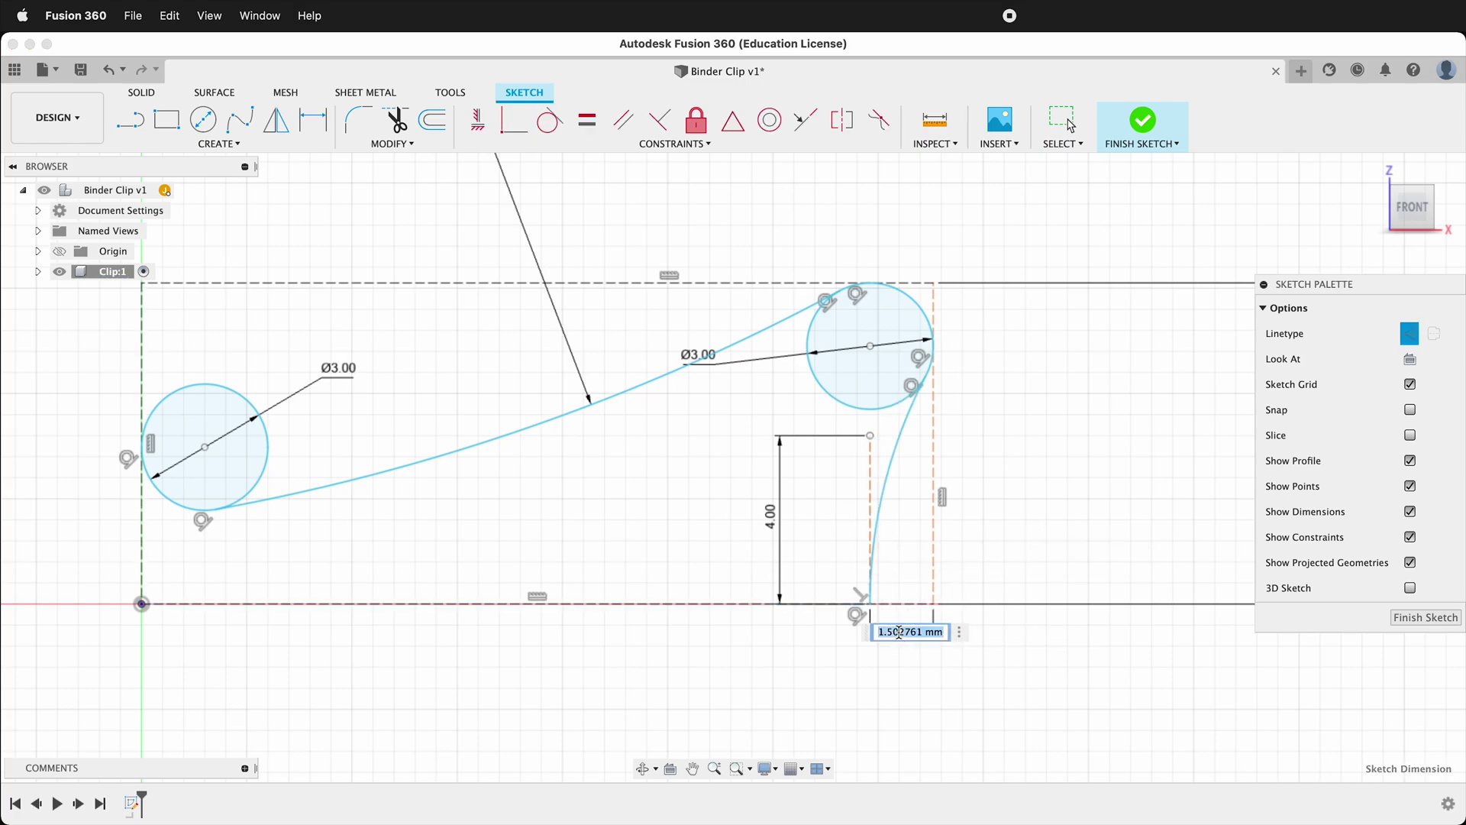
pyautogui.write('1')
pyautogui.press('Return')
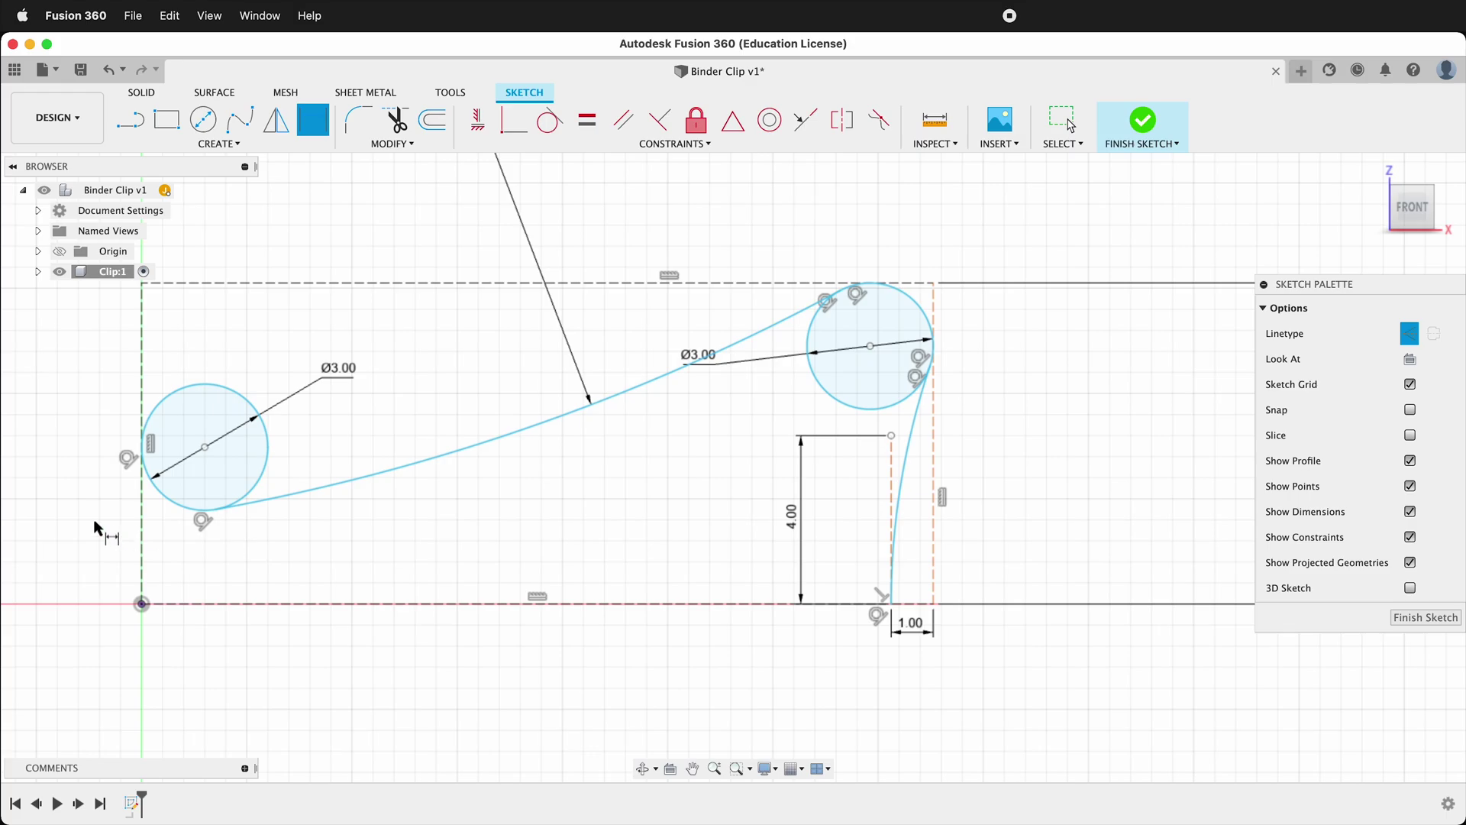
# - Apply a vertical constraint between the left circle's centre and the long arc's tangent endpoint on that circle
pyautogui.scroll(3, 227, 498)
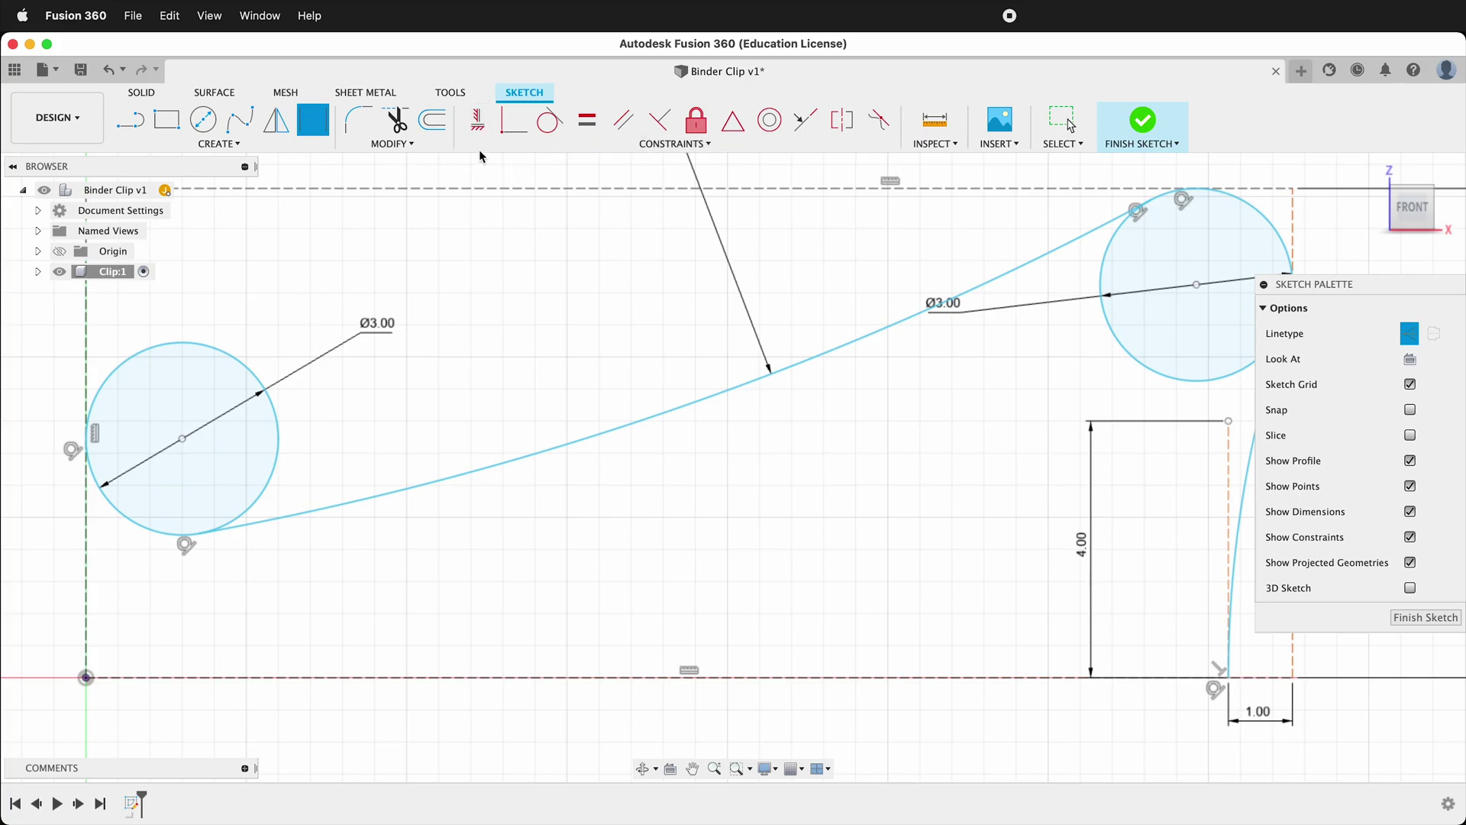
pyautogui.click(476, 120)
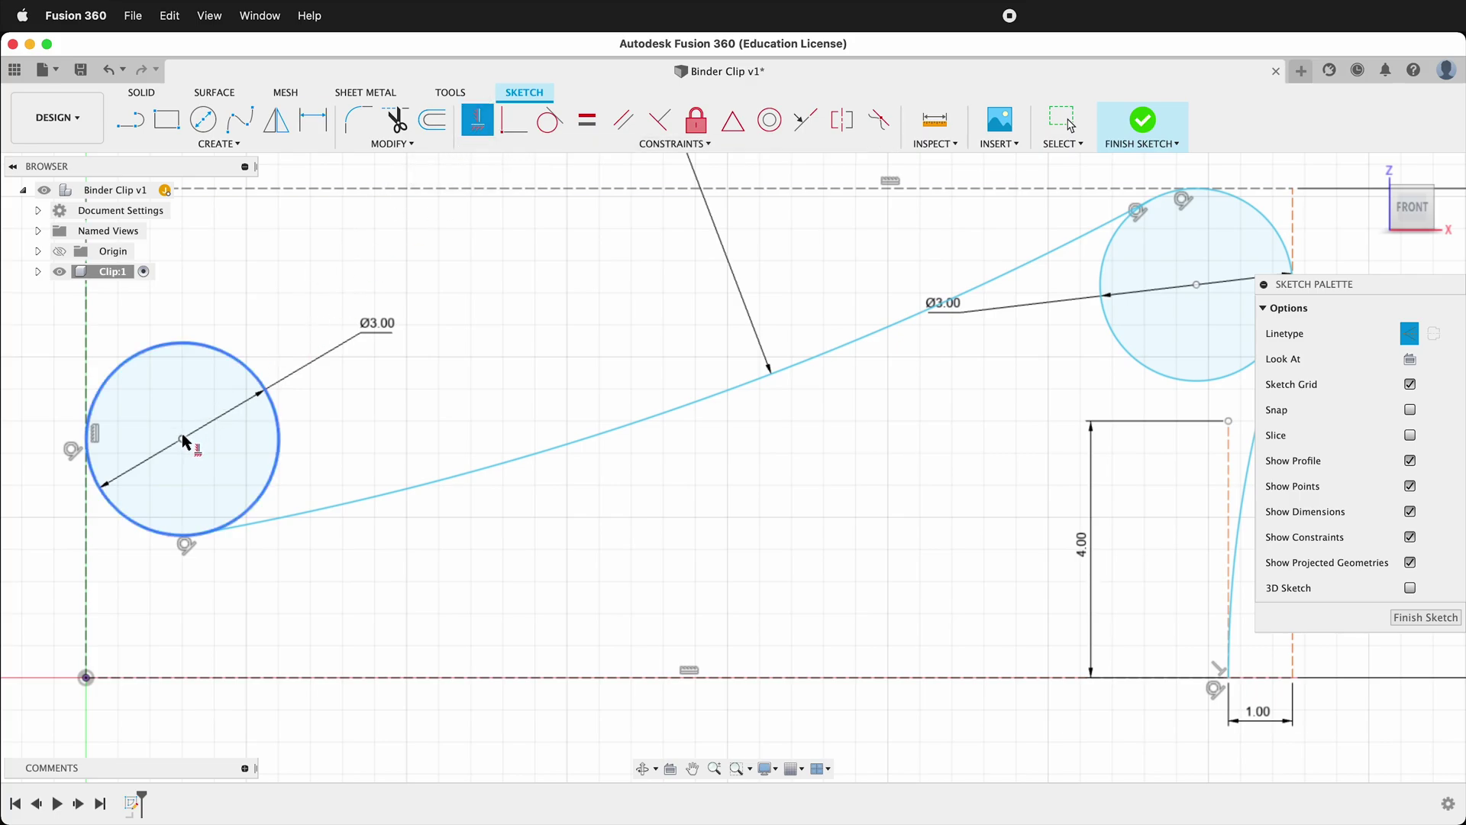
pyautogui.click(202, 537)
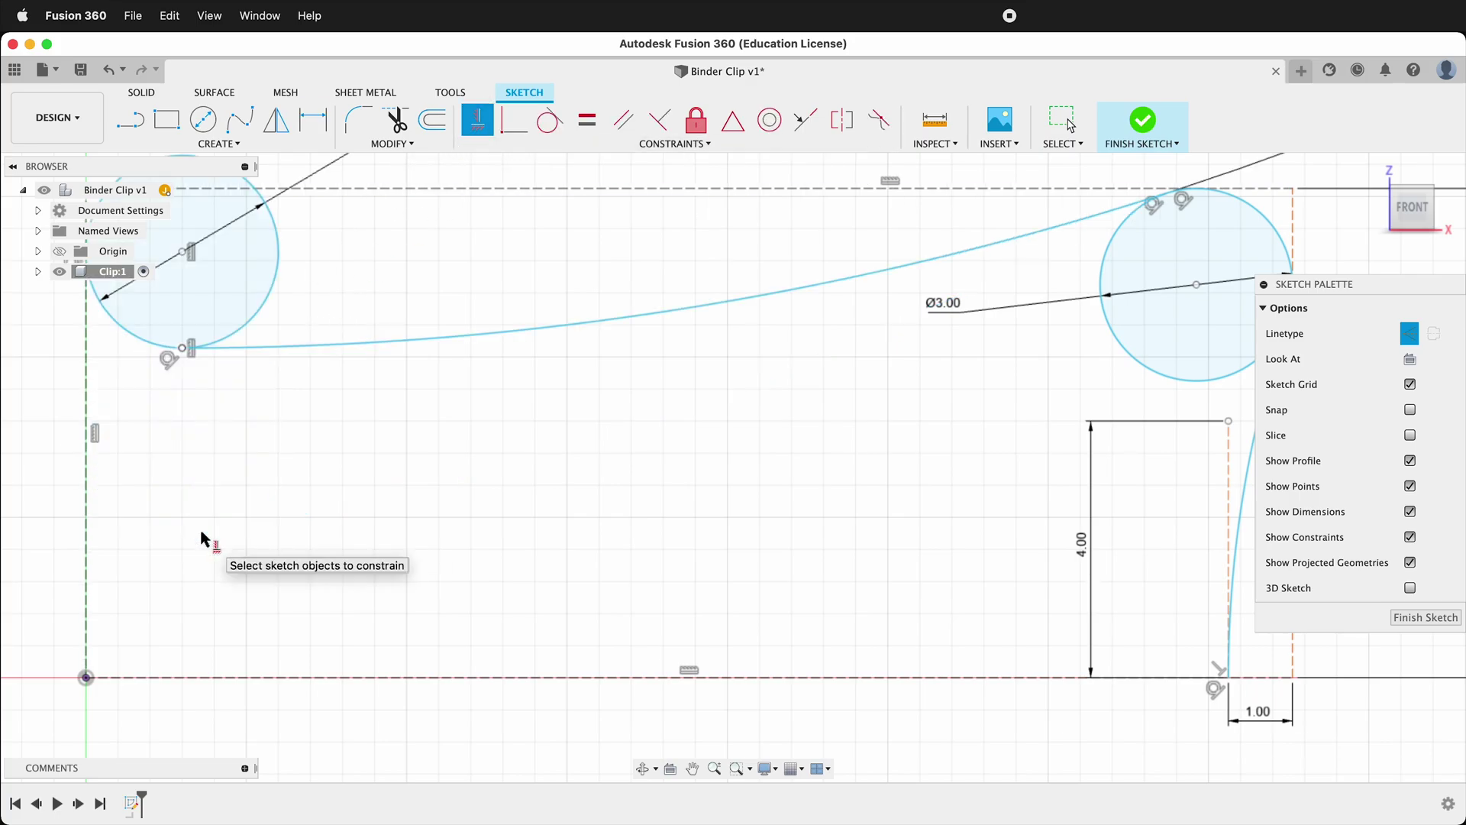
pyautogui.scroll(-3, 687, 458)
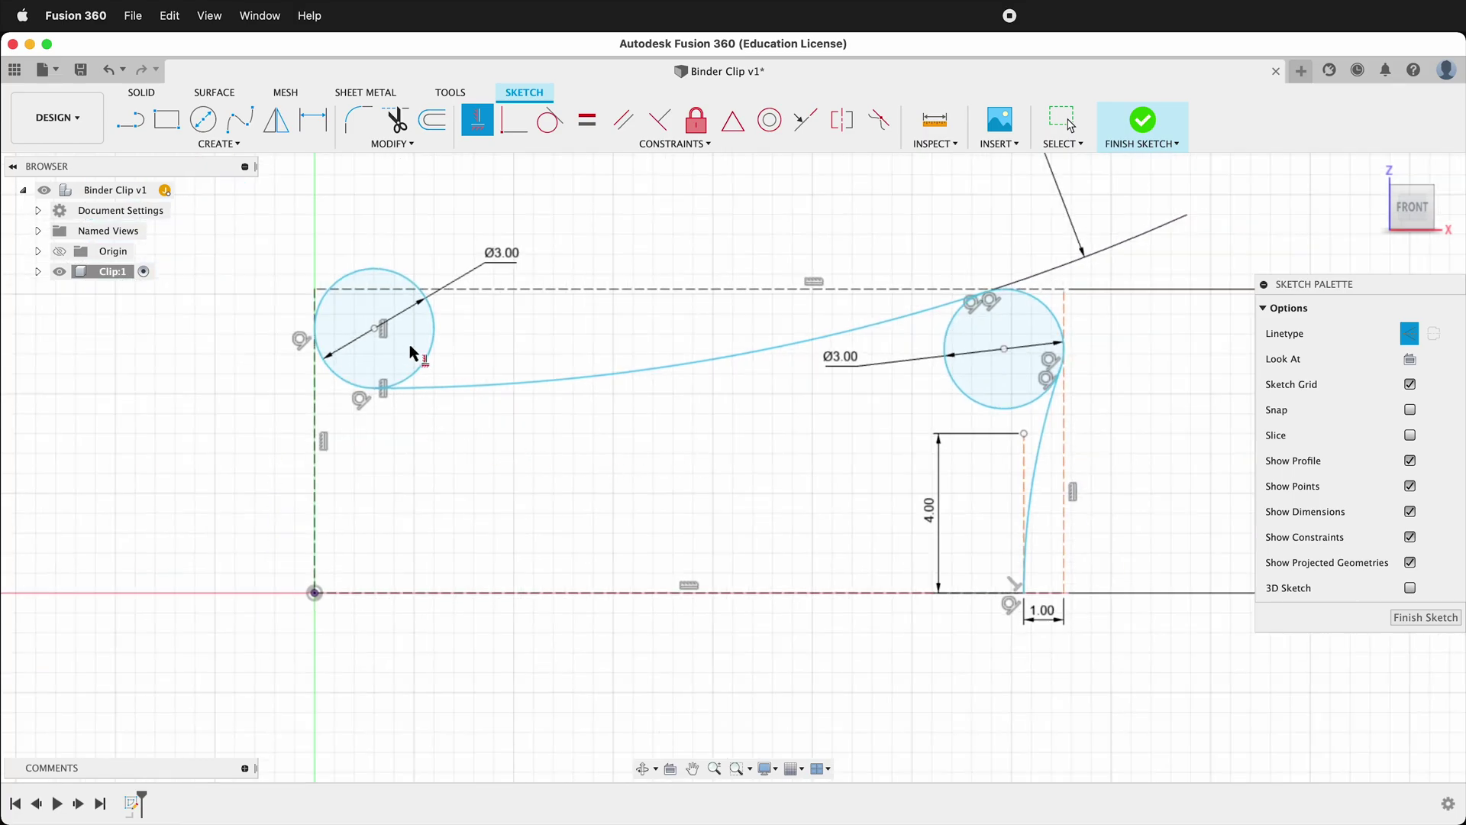
# - Dimension the height of the long arc's left endpoint above the rectangle's bottom side as 0.01 mm
pyautogui.press('d')
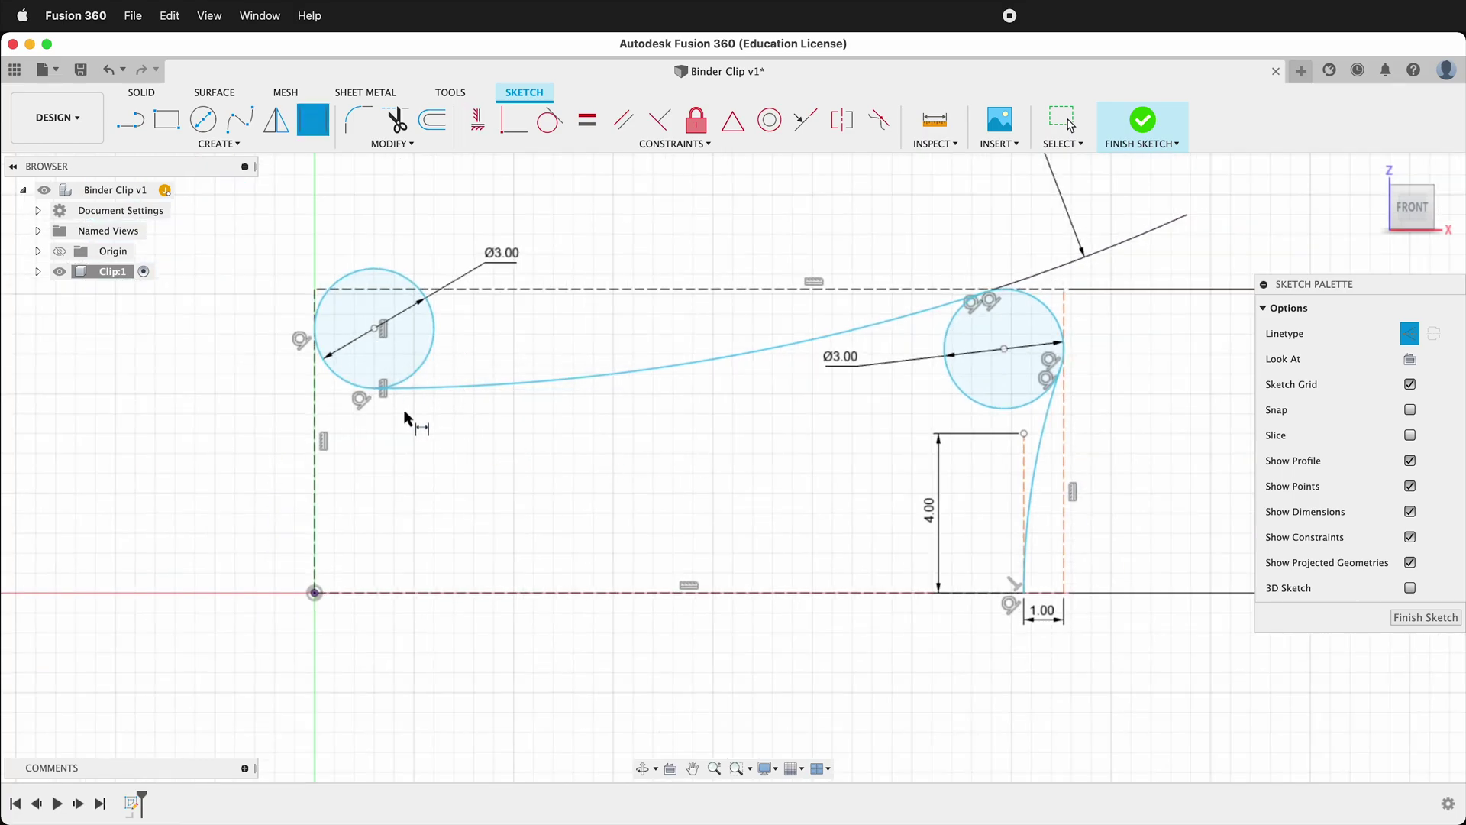
pyautogui.click(375, 388)
pyautogui.click(314, 593)
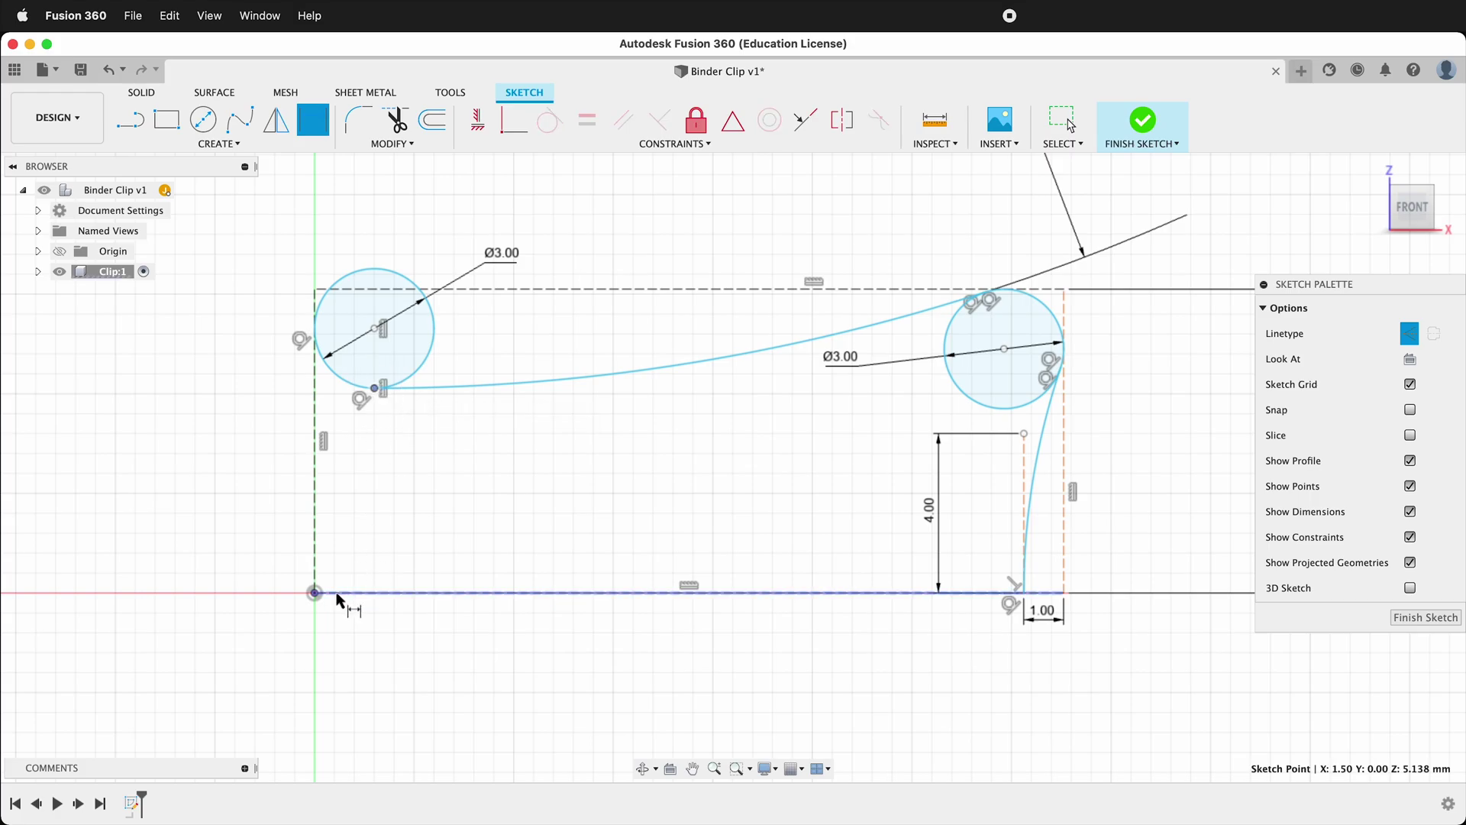
pyautogui.click(227, 548)
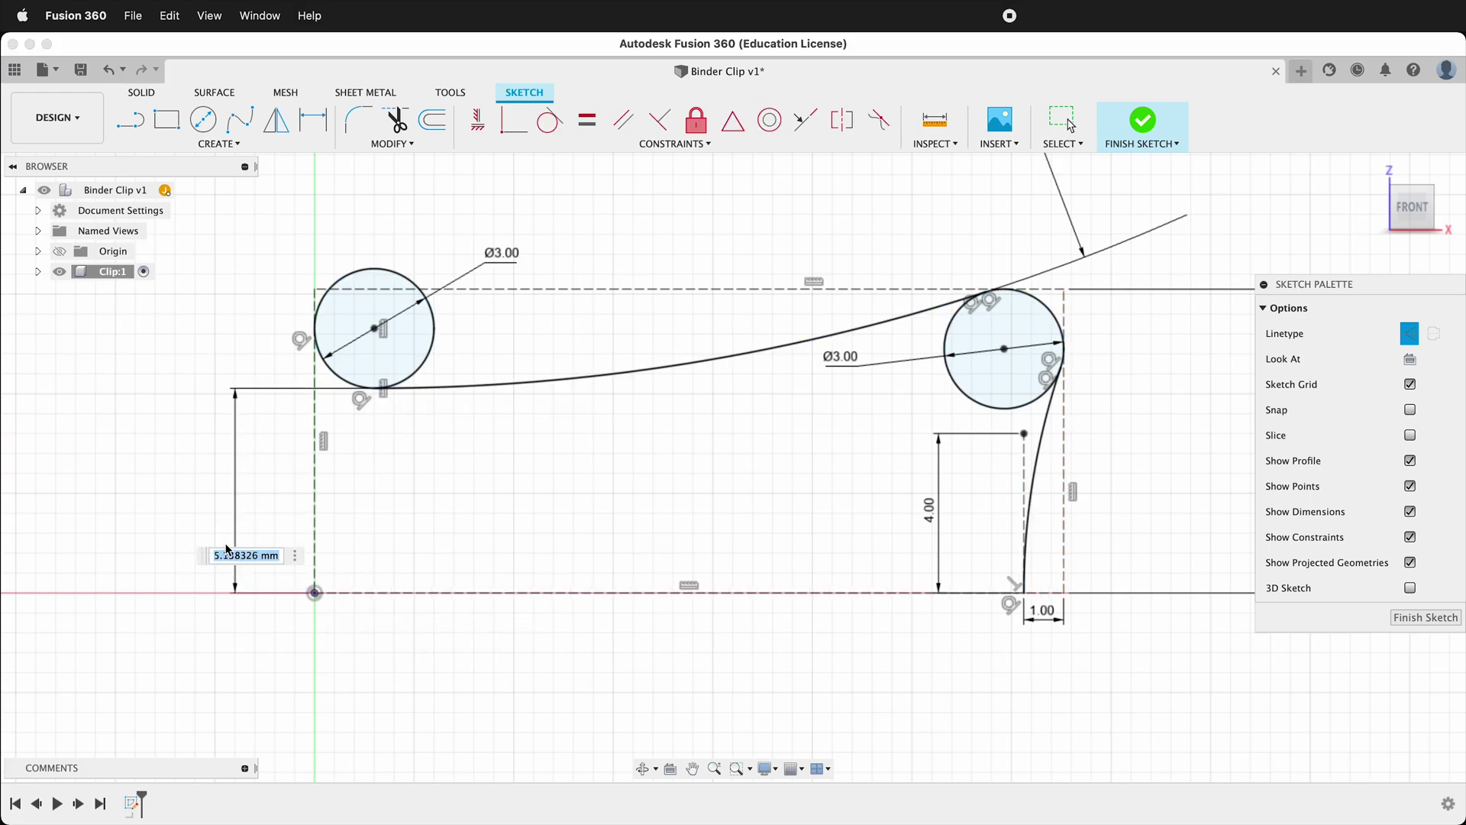
pyautogui.press('Return')
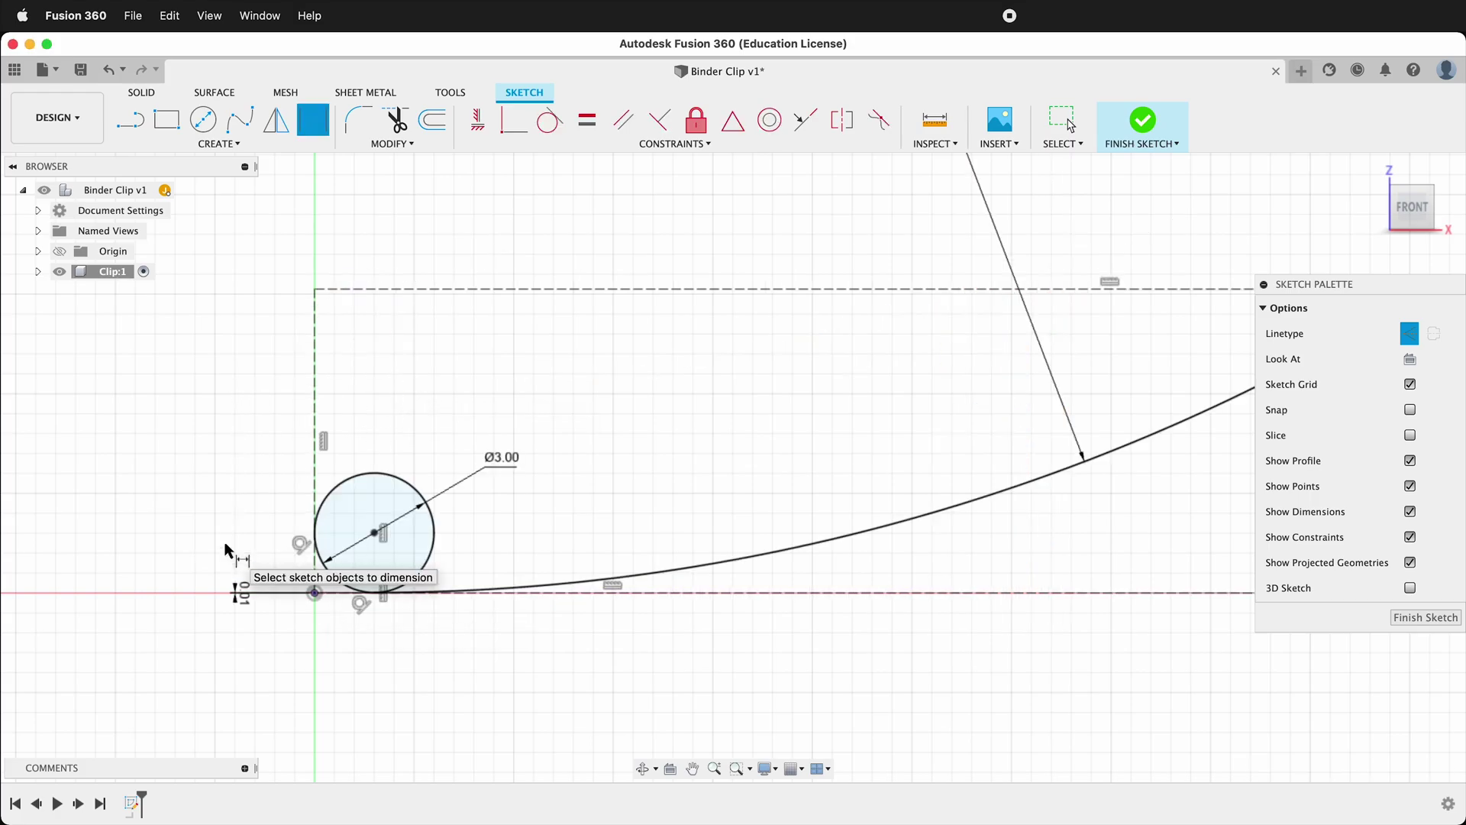
# - Draw a short vertical construction line down from the left circle's centre, continued by an angled one about 1.2 mm long to the circle's lower-right edge
pyautogui.scroll(5, 324, 575)
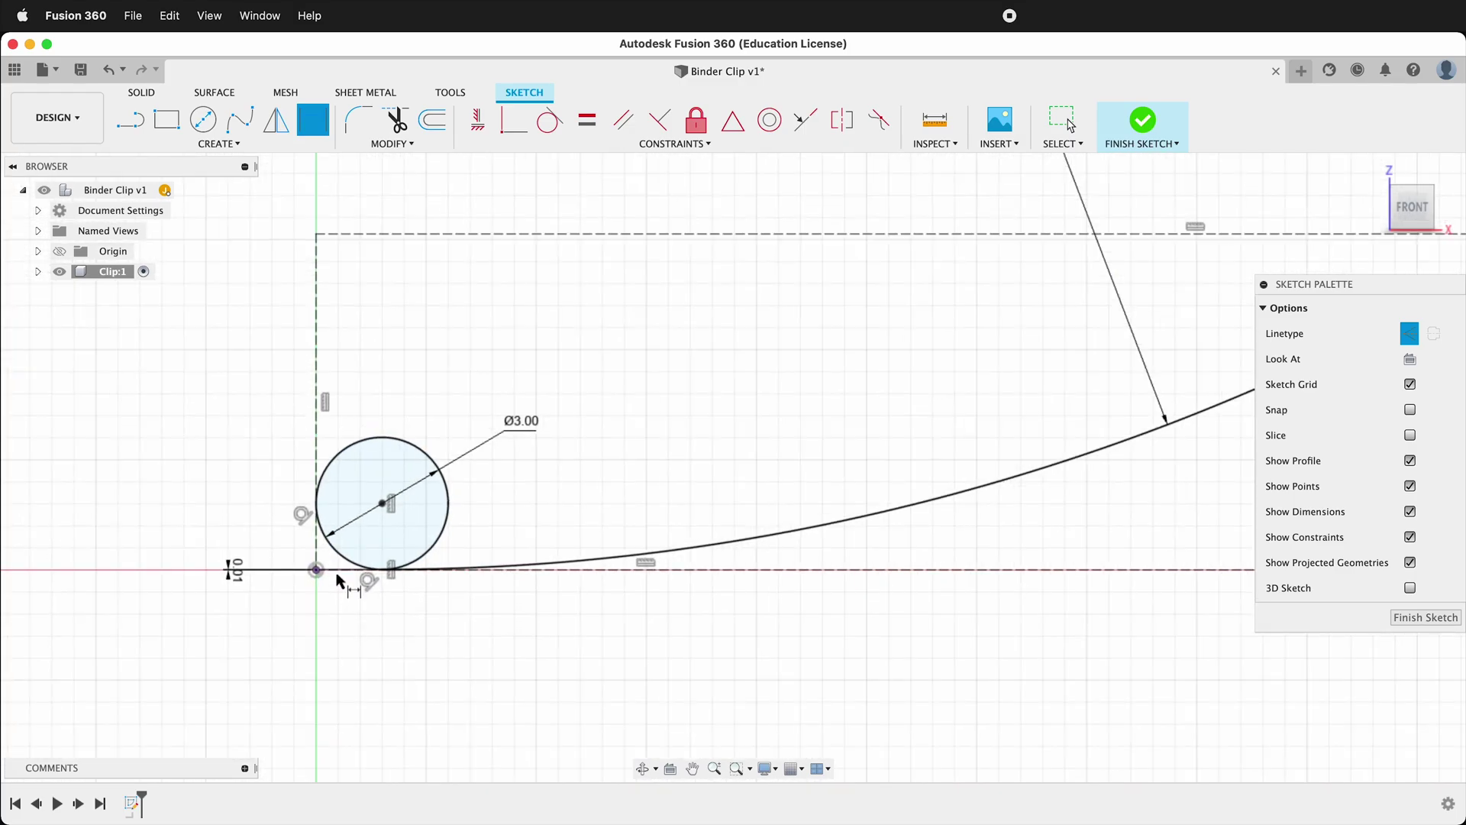
pyautogui.scroll(2, 425, 573)
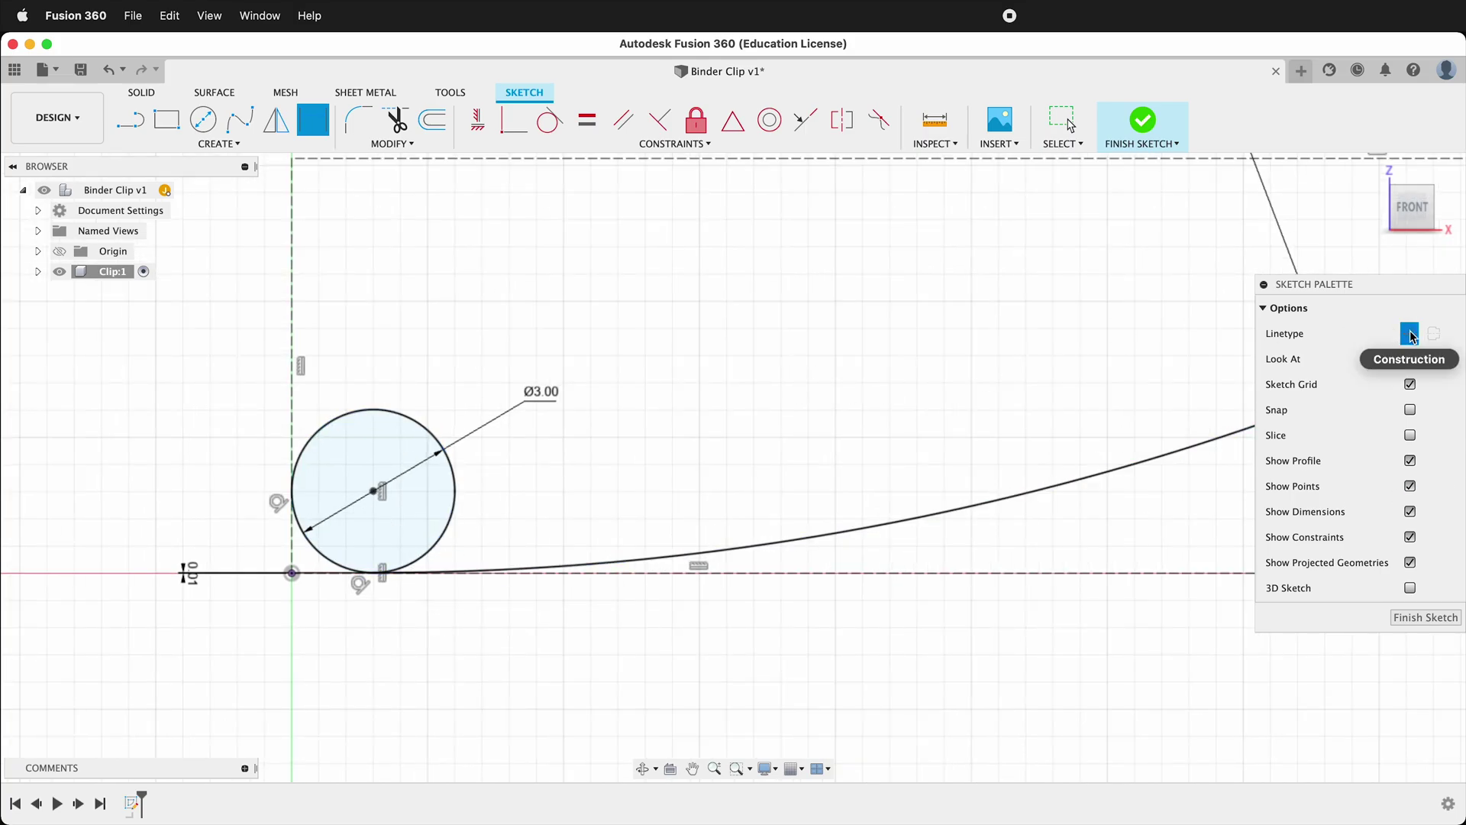
pyautogui.press('l')
pyautogui.scroll(3, 360, 491)
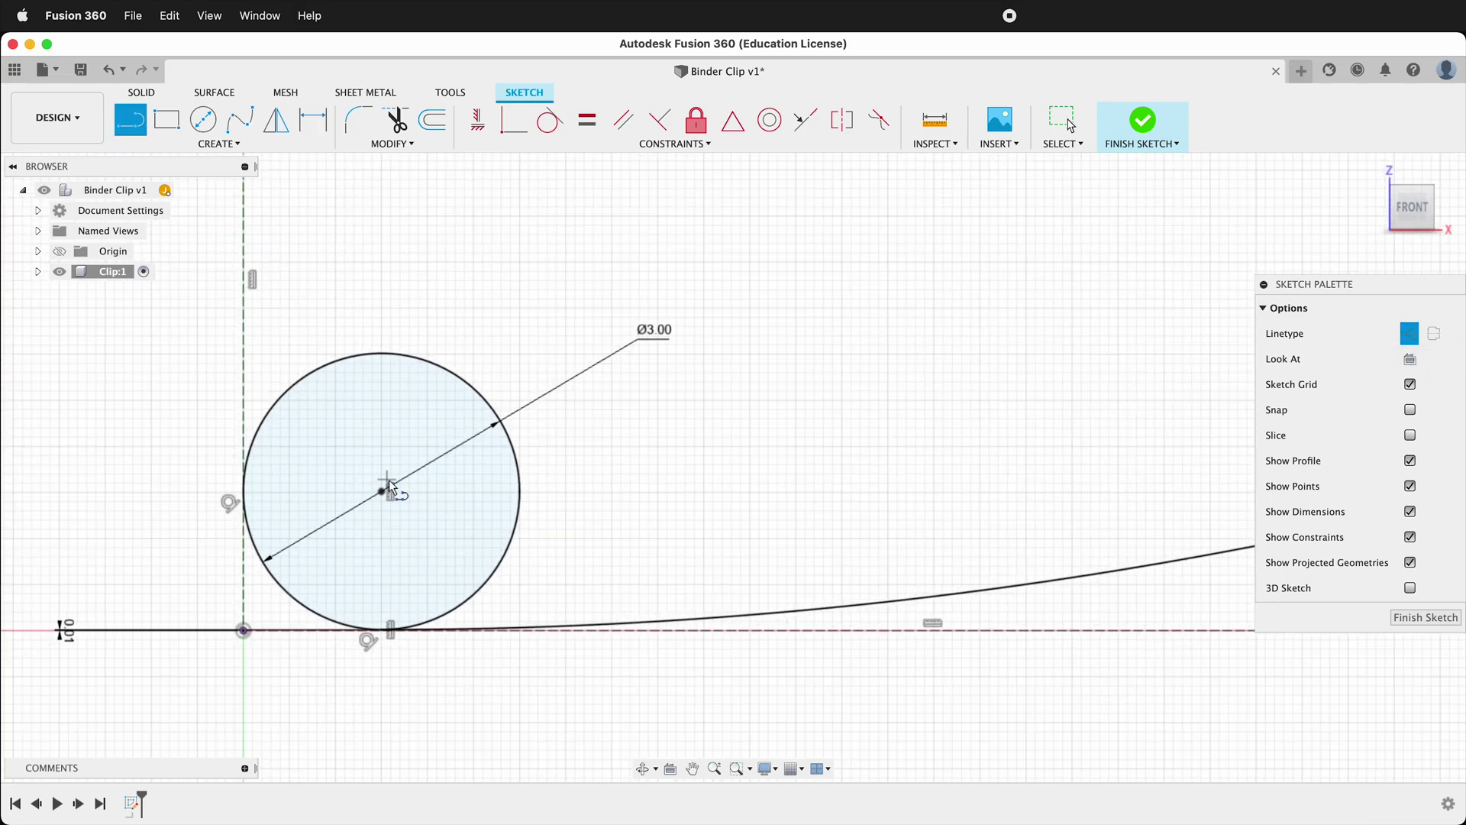
pyautogui.click(381, 492)
pyautogui.click(382, 543)
pyautogui.doubleClick(484, 584)
# - Dimension the short vertical construction line inside the left circle to 0.5 mm
pyautogui.press('d')
pyautogui.click(382, 513)
pyautogui.click(426, 518)
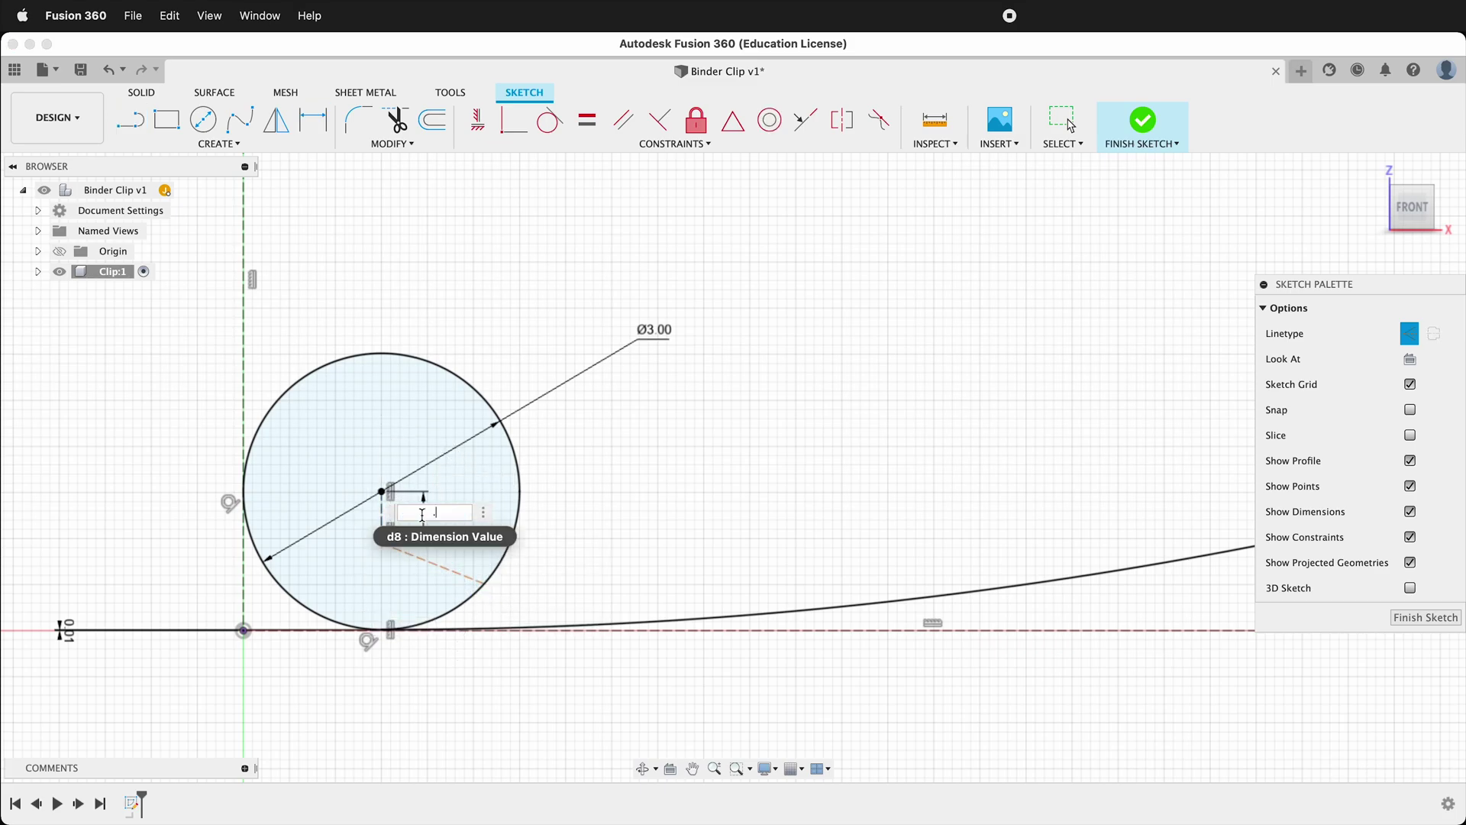
pyautogui.write('.5')
pyautogui.press('Return')
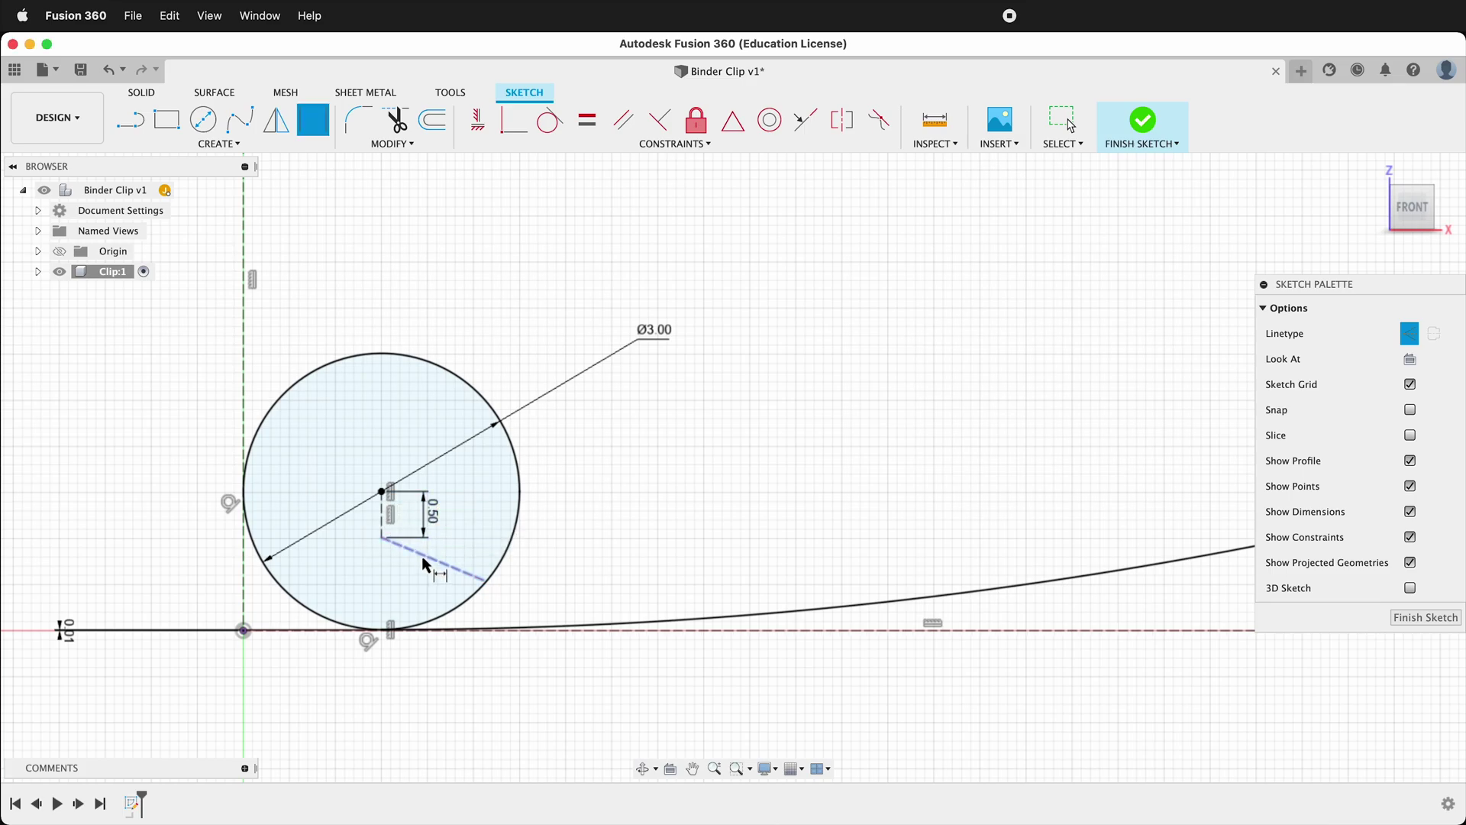
# - Set the angle between the vertical and angled construction lines inside the left circle to 100 degrees
pyautogui.click(425, 560)
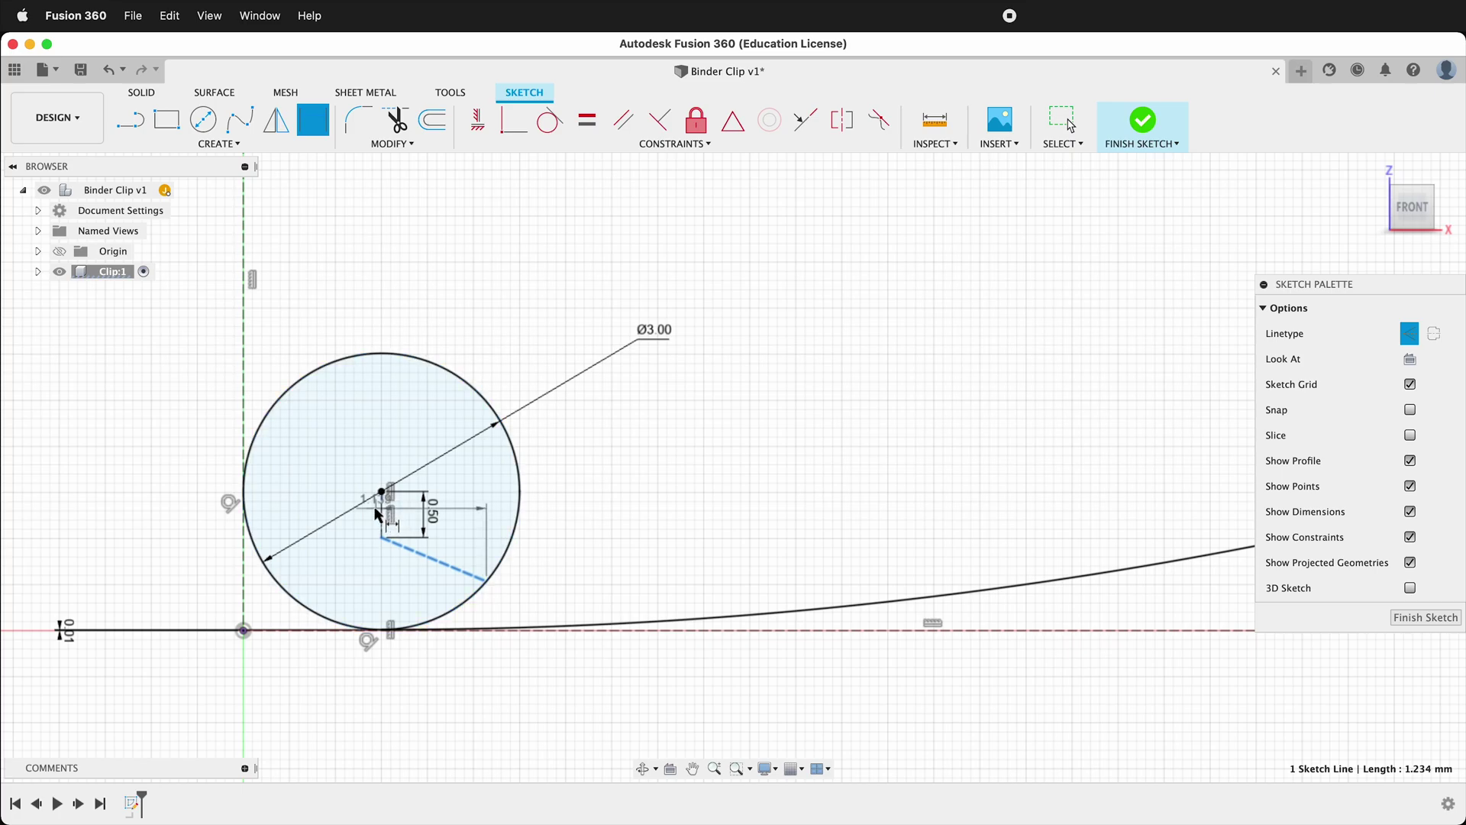
pyautogui.click(381, 523)
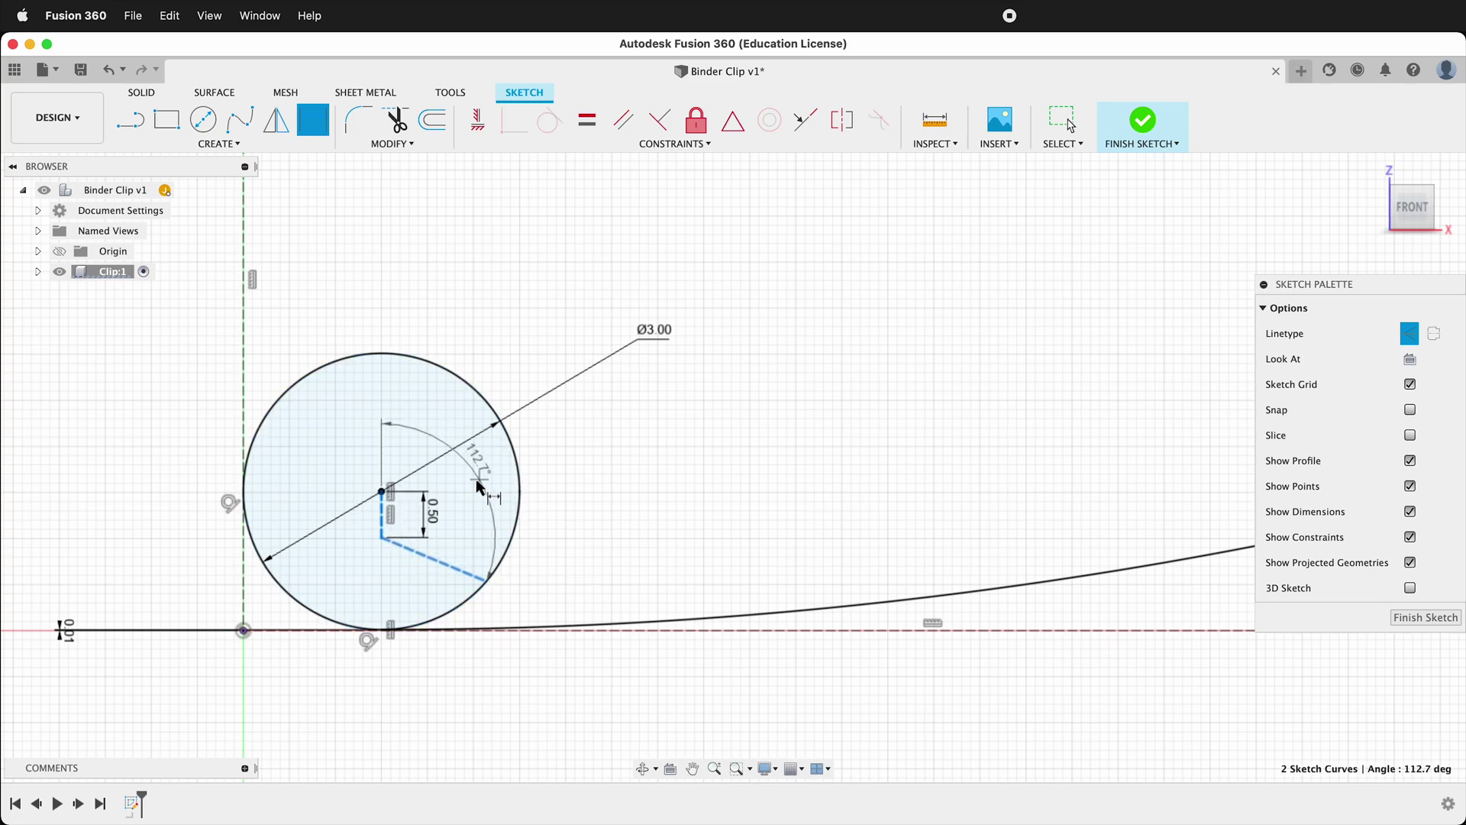
pyautogui.click(467, 481)
pyautogui.write('100')
pyautogui.press('Return')
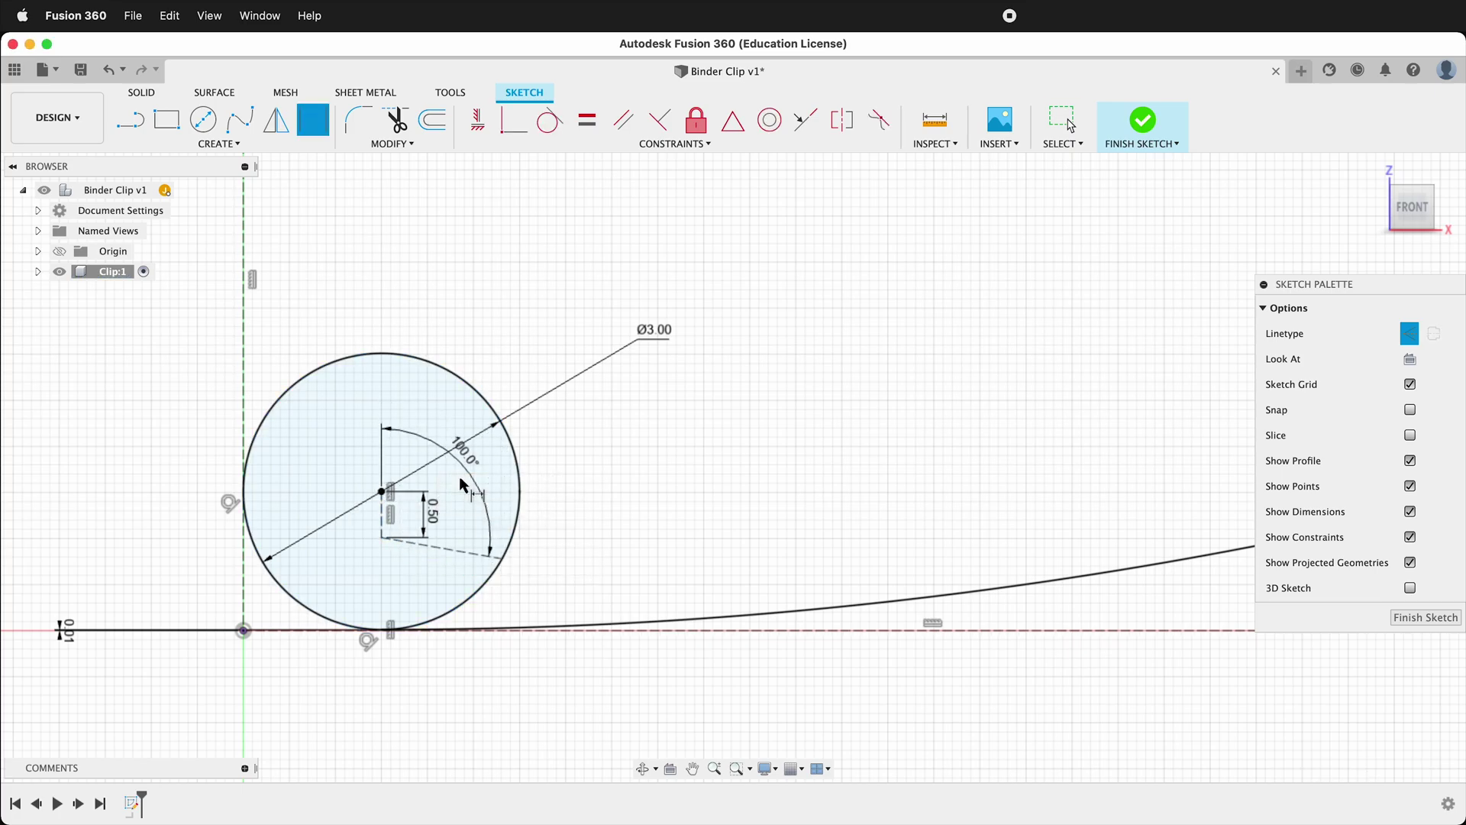
# - Break the left circle at the arc endpoint and angled construction line, and the right circle at its two arc tangent points
pyautogui.click(392, 143)
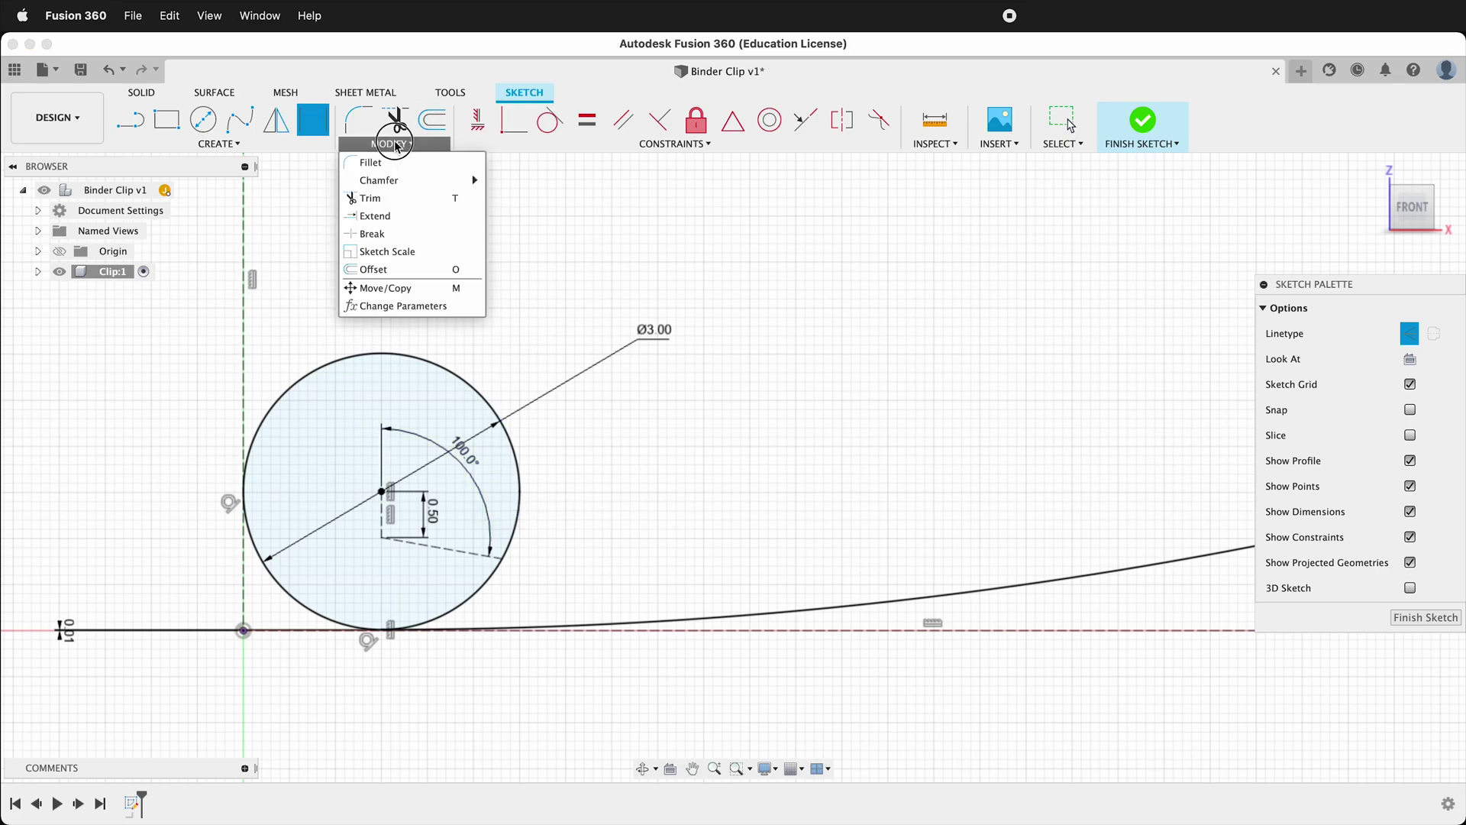
pyautogui.click(393, 232)
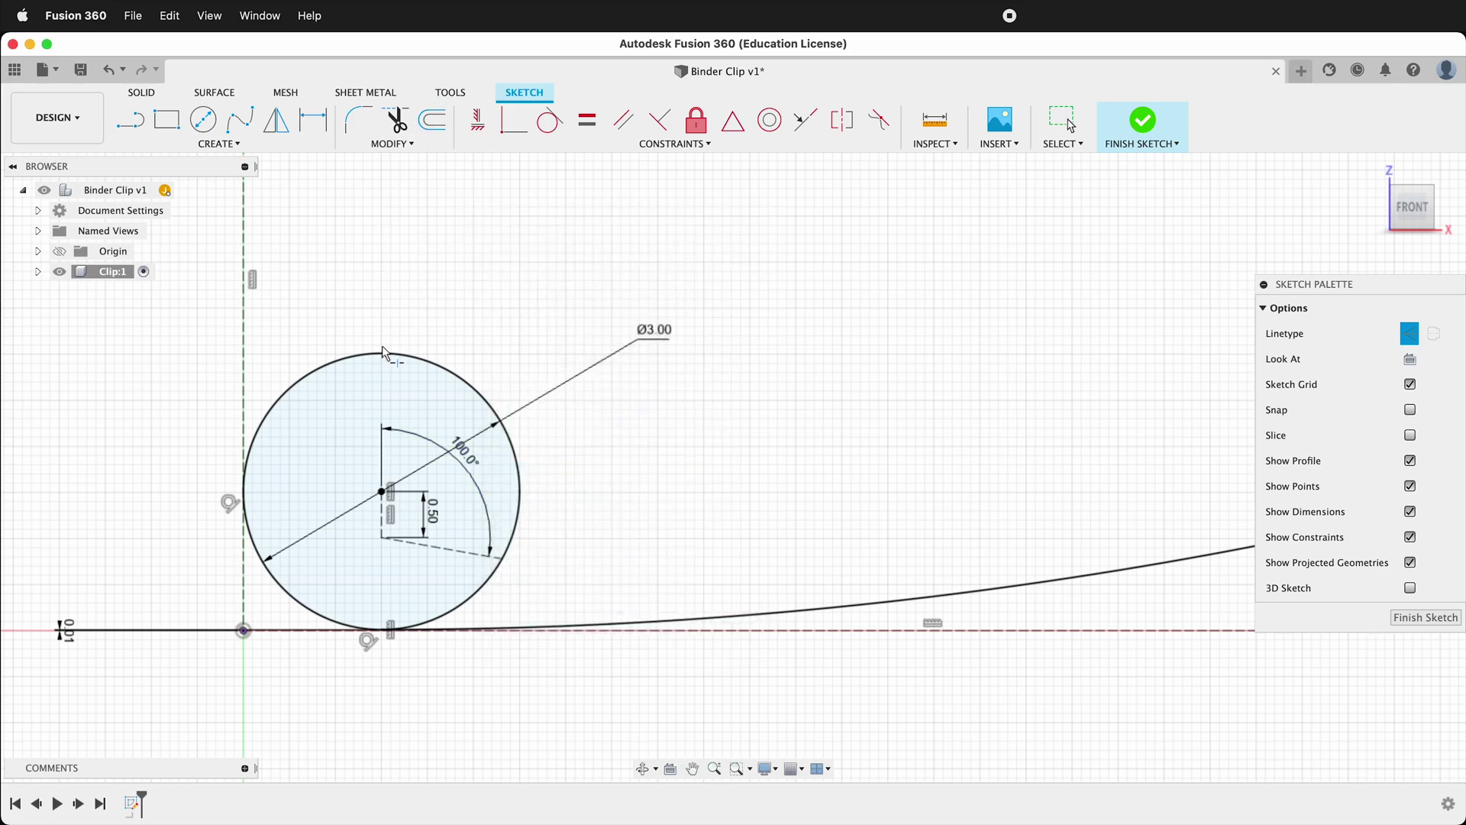
pyautogui.click(477, 591)
pyautogui.scroll(-8, 377, 561)
pyautogui.scroll(3, 869, 482)
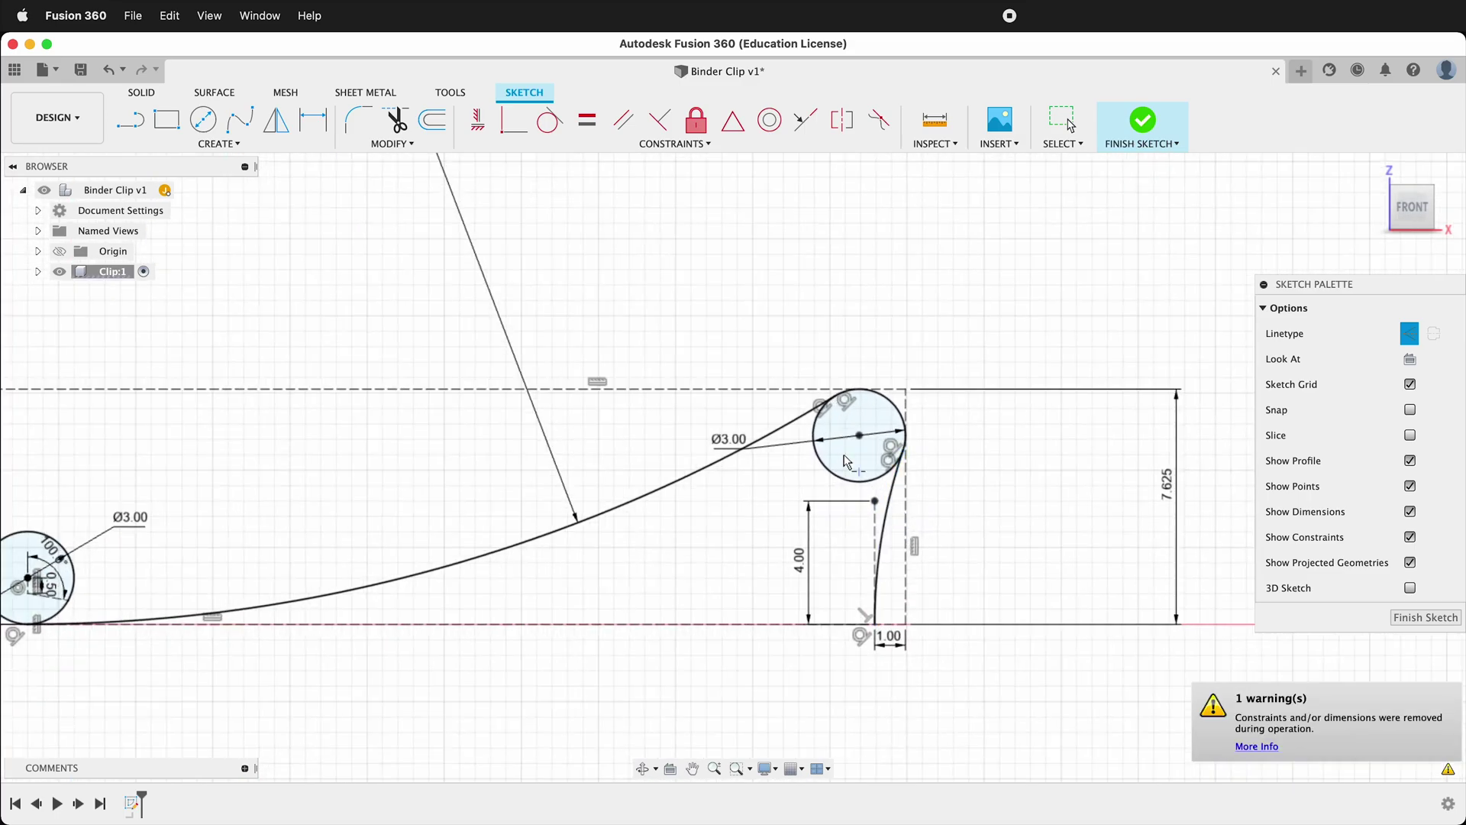
pyautogui.scroll(4, 868, 482)
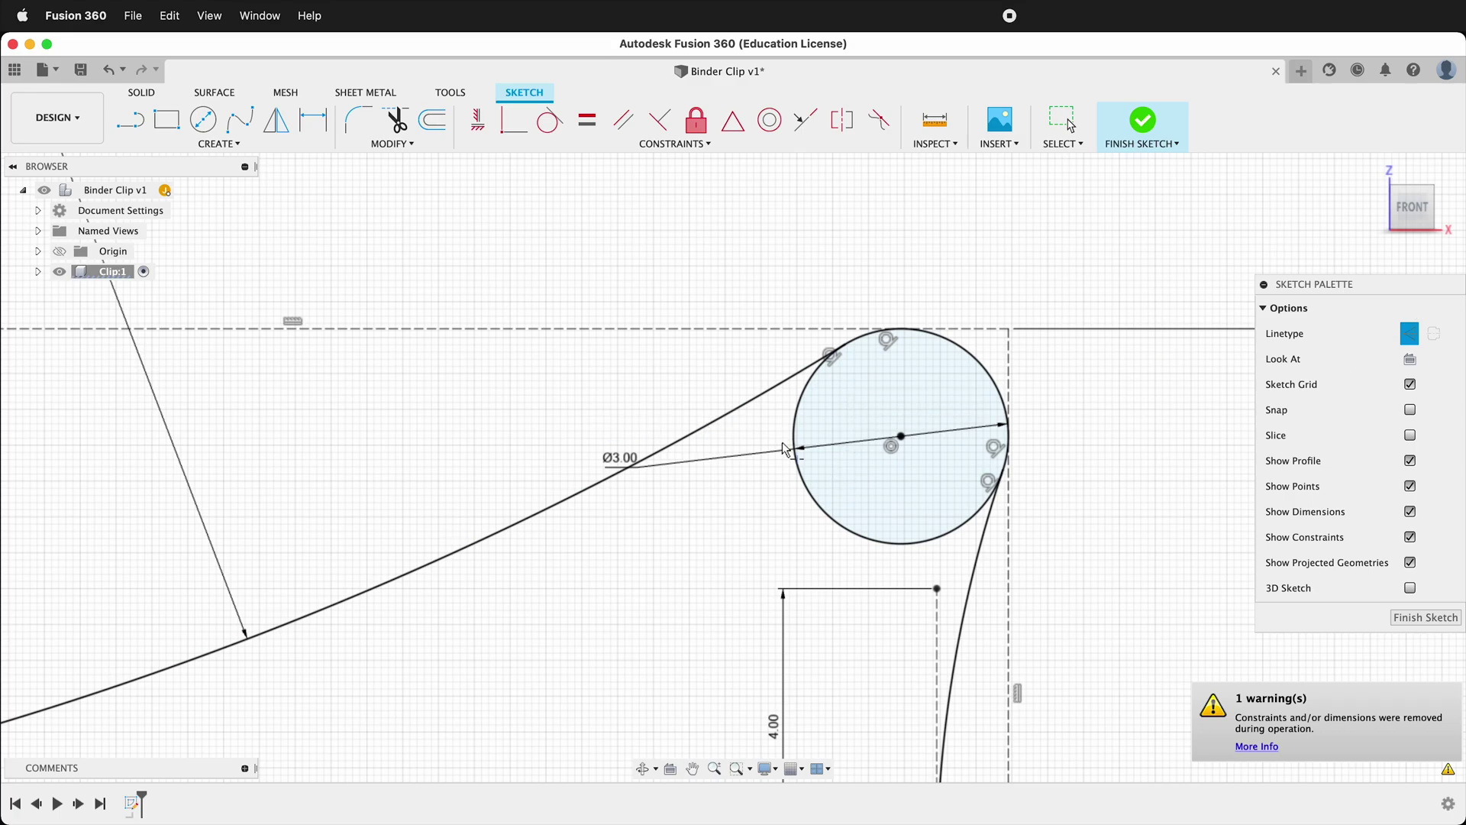
# - Convert the right circle's lower-left arc and the left circle's short lower-right arc to construction geometry
pyautogui.click(801, 376)
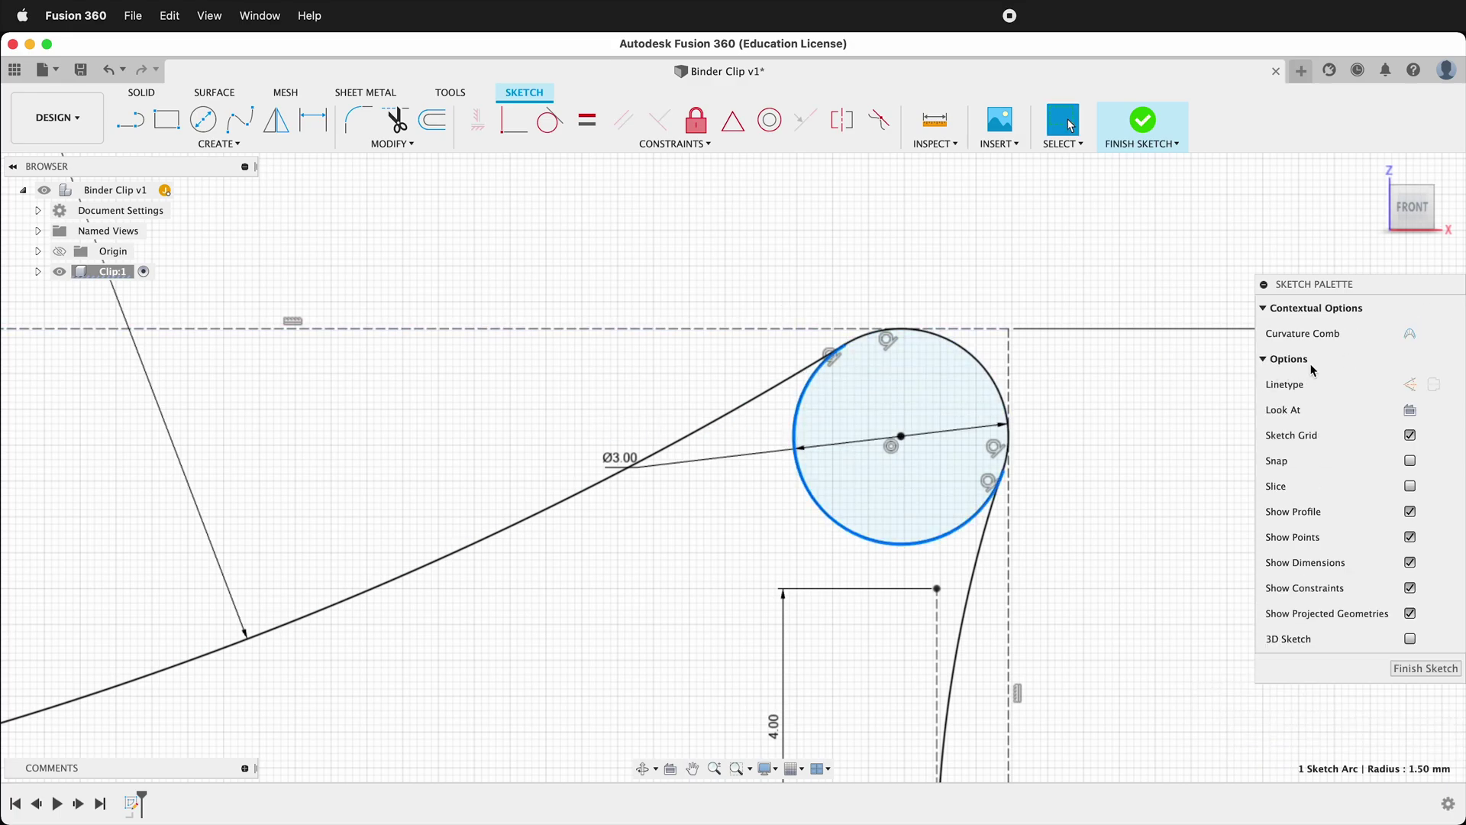
pyautogui.click(1410, 384)
pyautogui.scroll(-5, 1129, 392)
pyautogui.scroll(8, 358, 555)
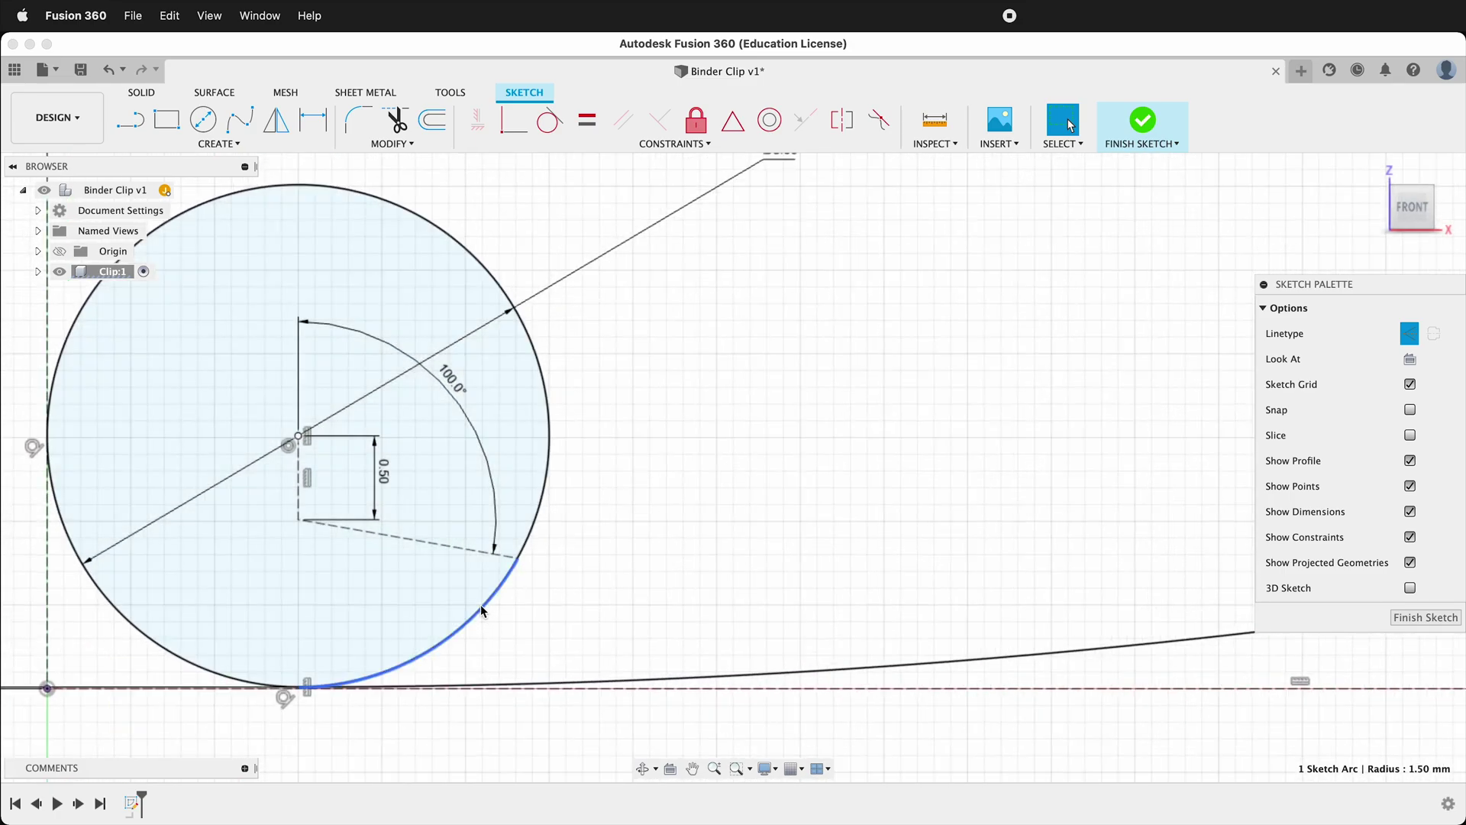
pyautogui.click(481, 611)
pyautogui.click(1410, 384)
pyautogui.scroll(-2, 584, 393)
pyautogui.scroll(-5, 583, 393)
pyautogui.moveTo(927, 362); pyautogui.dragTo(579, 453, button='middle')
pyautogui.scroll(-4, 579, 450)
pyautogui.moveTo(775, 391); pyautogui.dragTo(695, 401, button='middle')
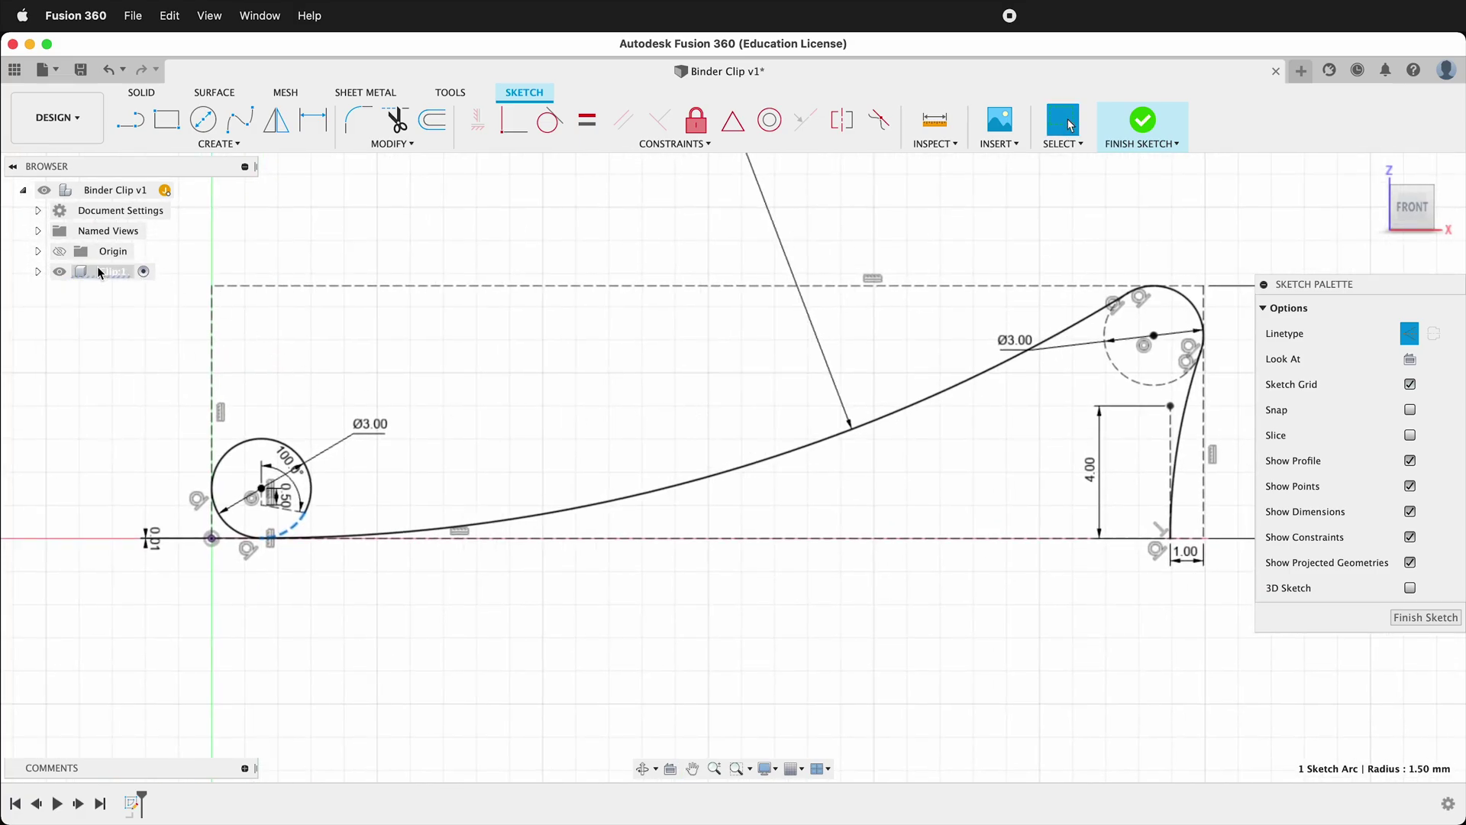
# - Expand the Clip component's sketches to check whether Sketch1 is fully constrained
pyautogui.click(38, 271)
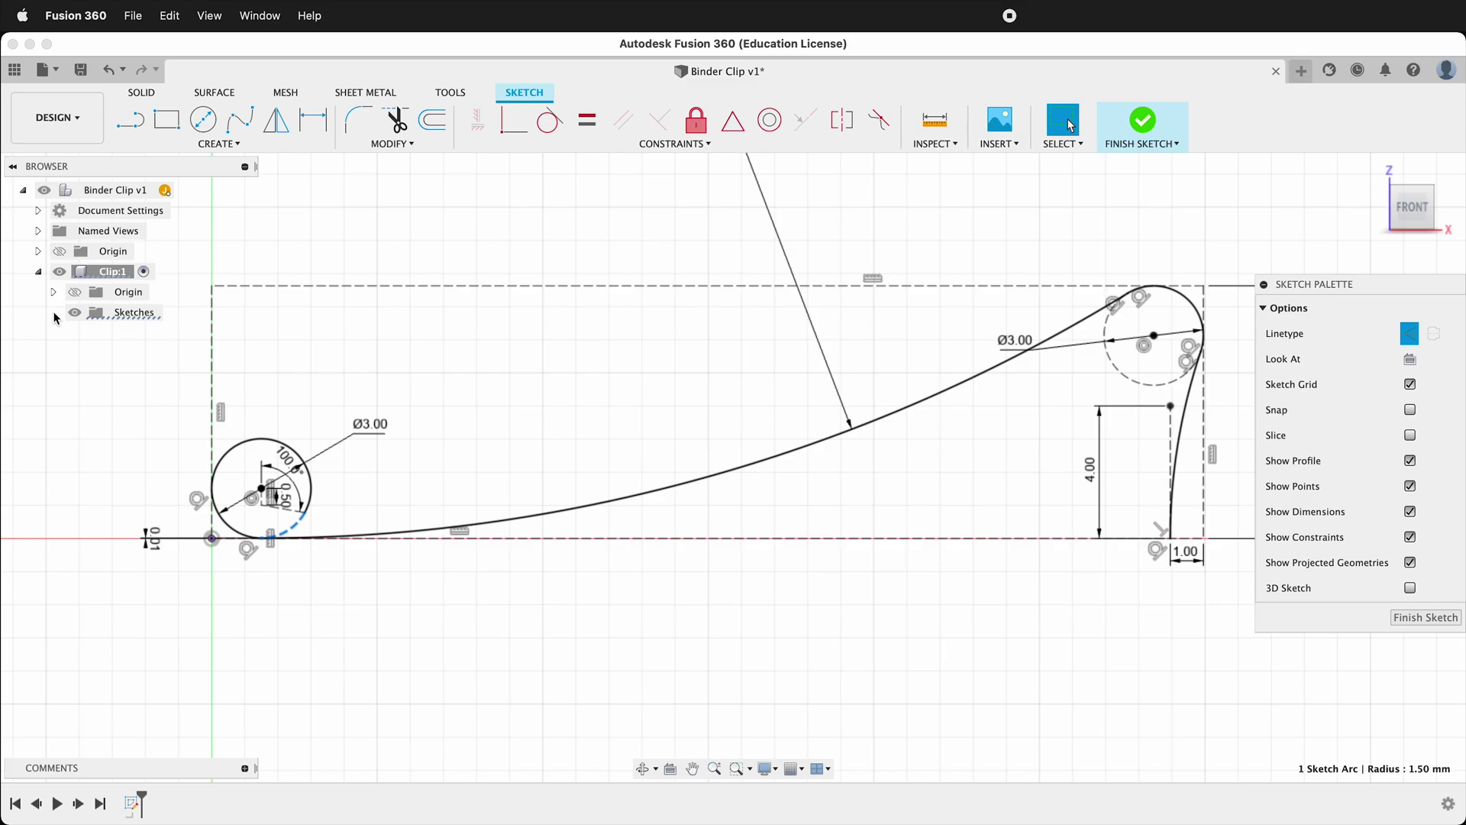
pyautogui.click(54, 313)
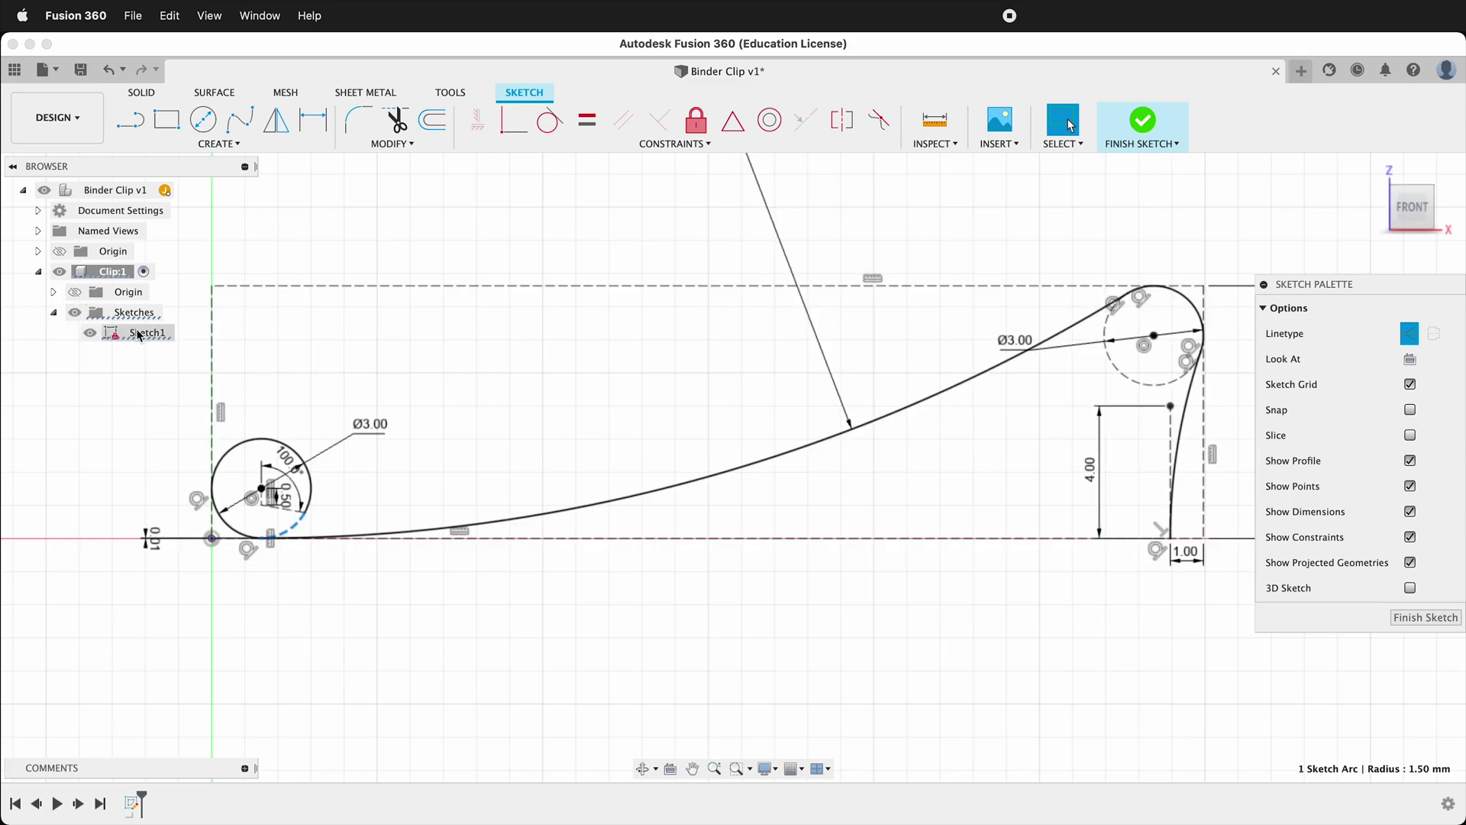
pyautogui.click(546, 423)
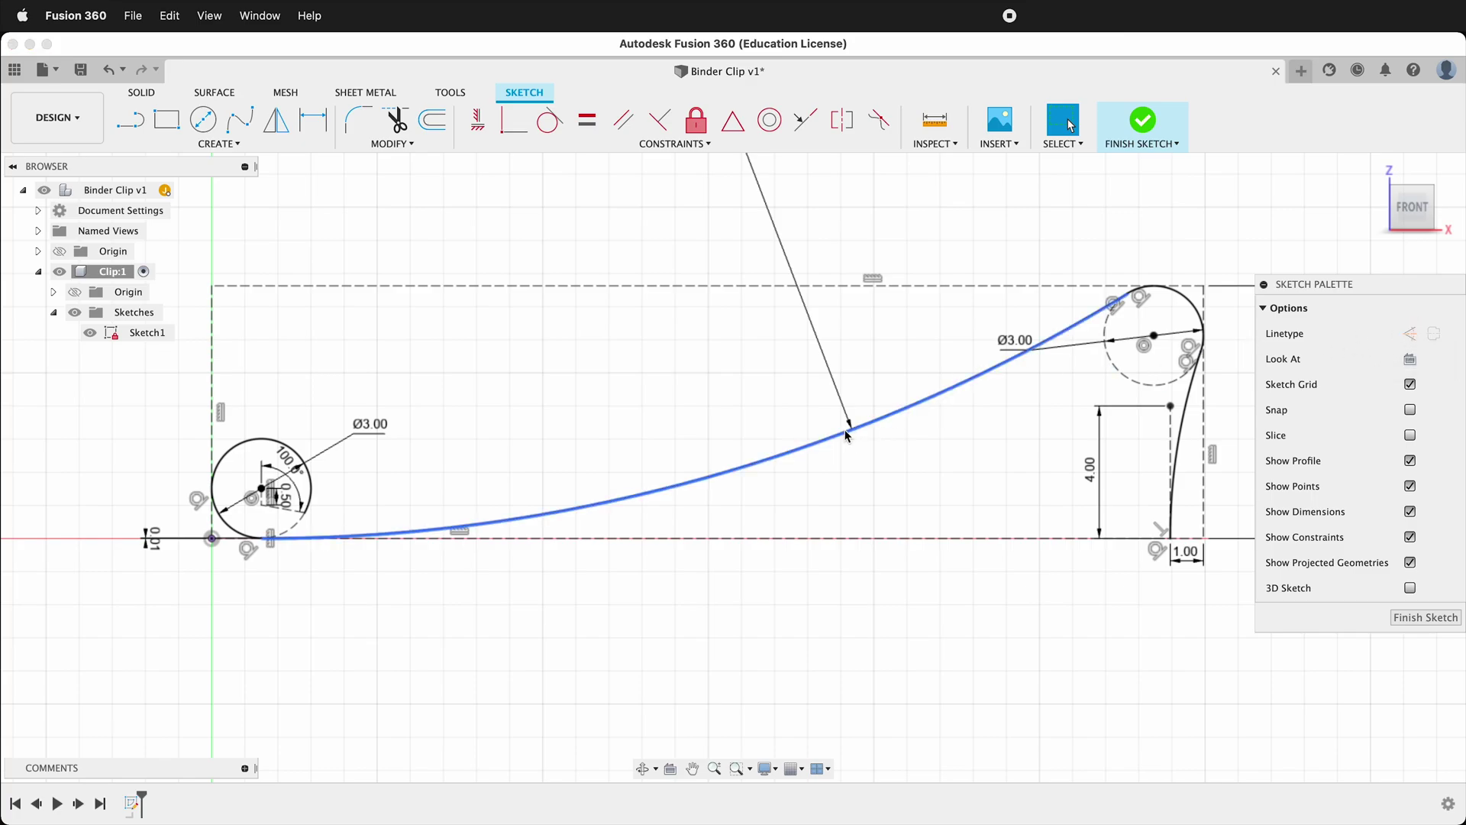
# - Offset the chain of four connected clip profile curves by 0.37 mm towards the inside of the left curl
pyautogui.doubleClick(647, 496)
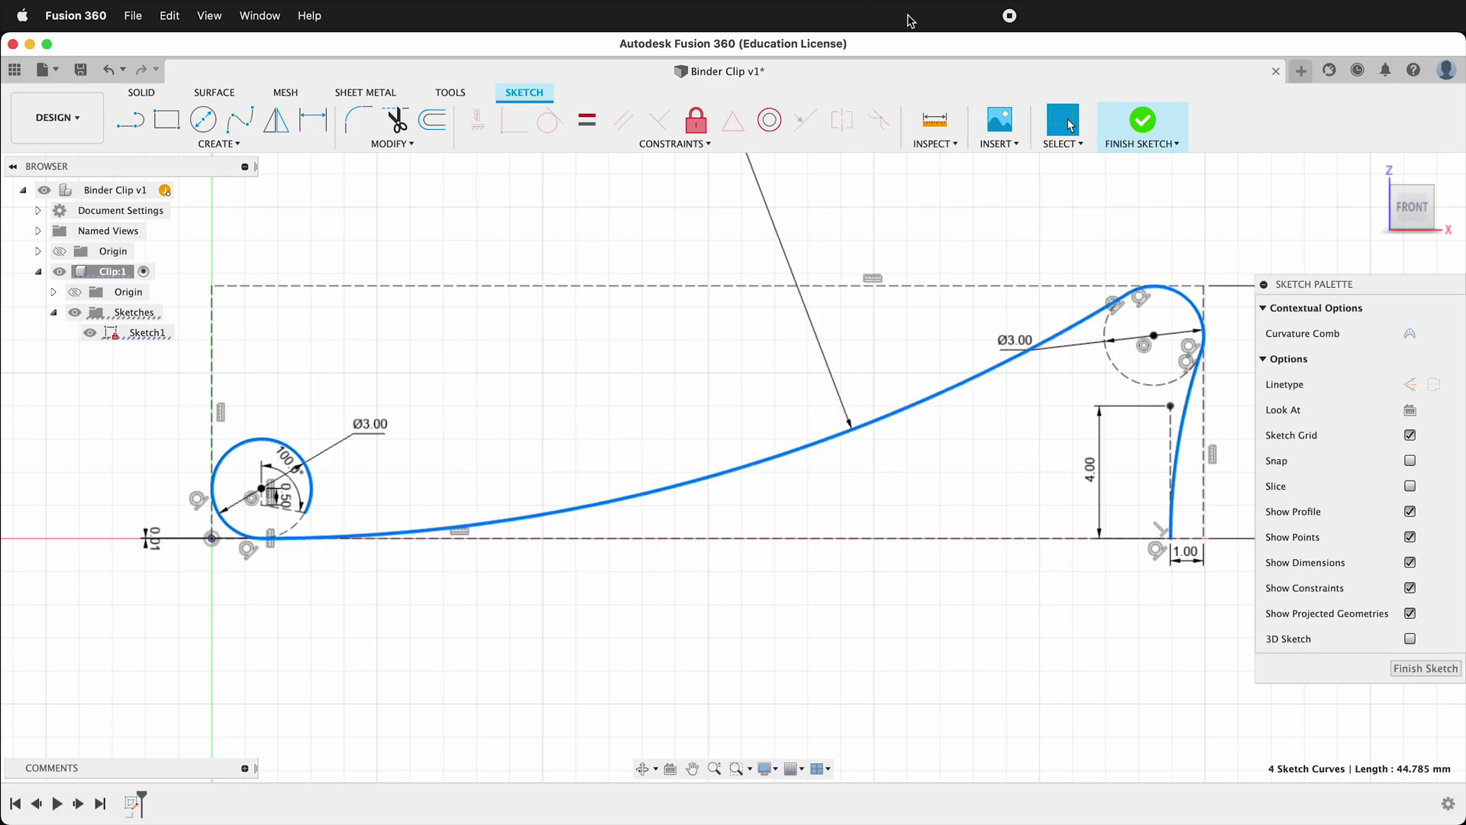
pyautogui.click(432, 119)
pyautogui.moveTo(216, 413); pyautogui.dragTo(264, 453)
pyautogui.scroll(3, 330, 461)
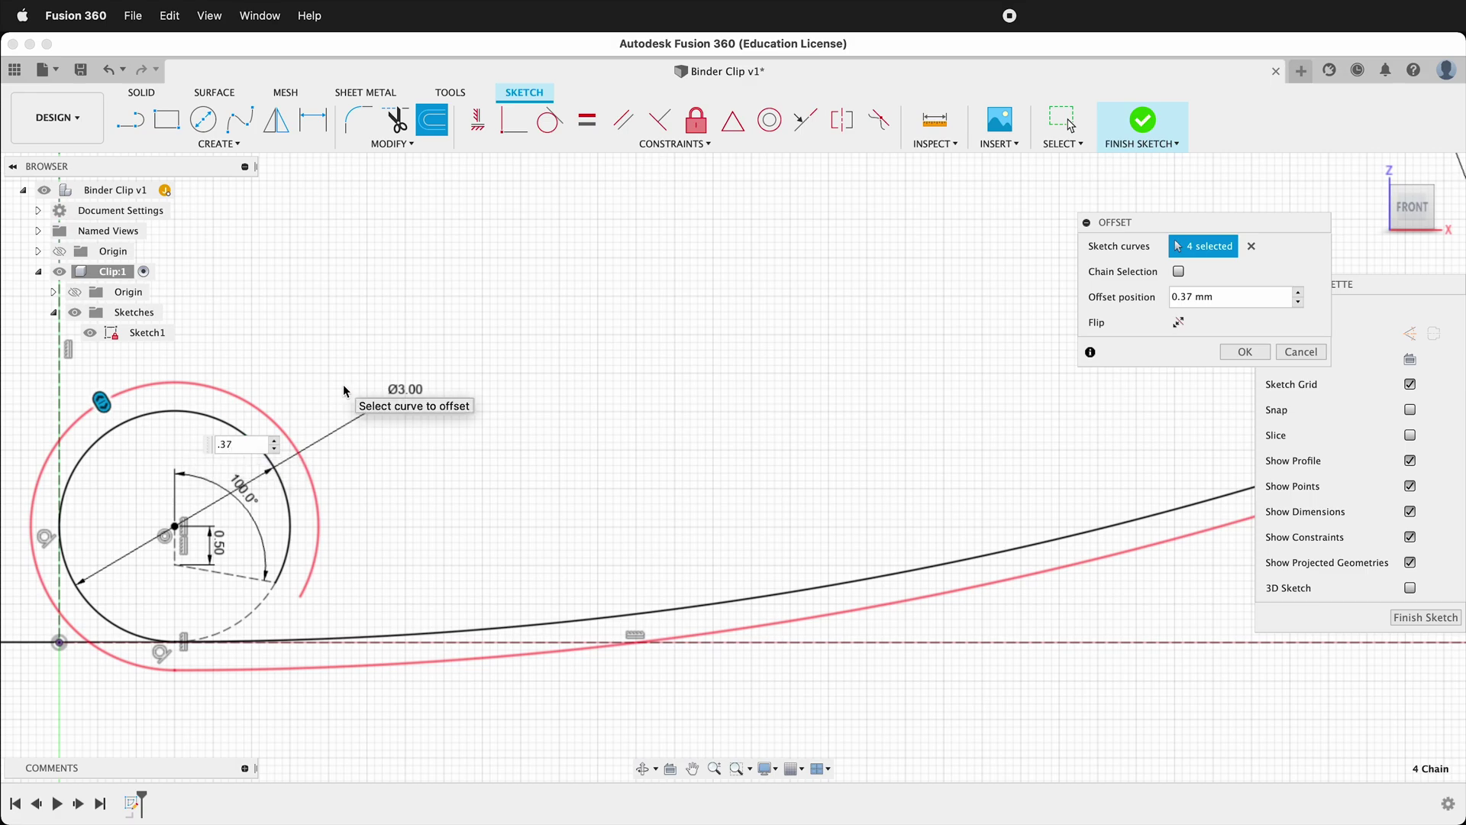
pyautogui.write('-')
pyautogui.click(1243, 352)
# - Close the left curl's open end with a line joining the inner and outer arc endpoints
pyautogui.scroll(5, 341, 566)
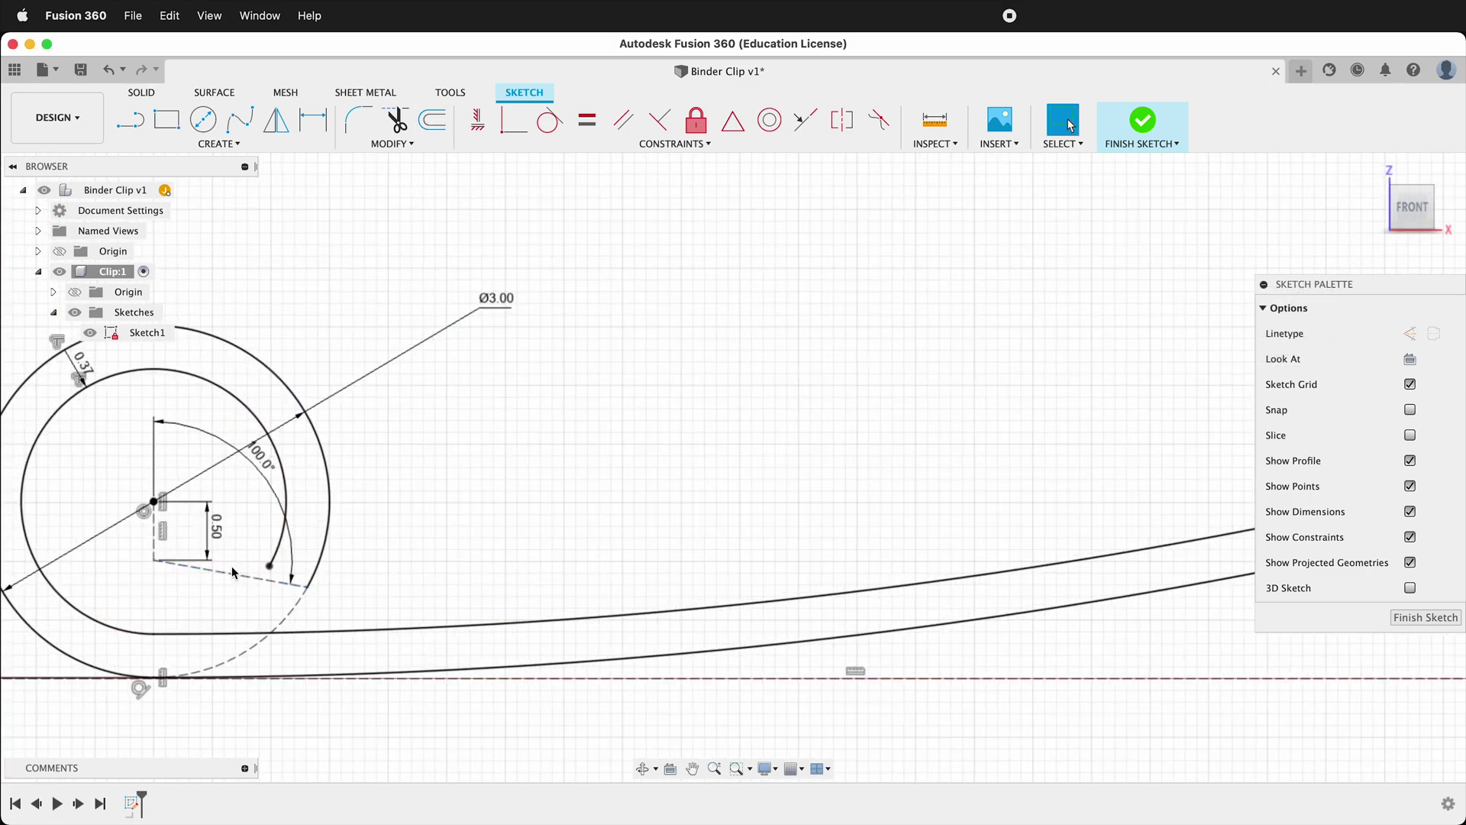
pyautogui.press('l')
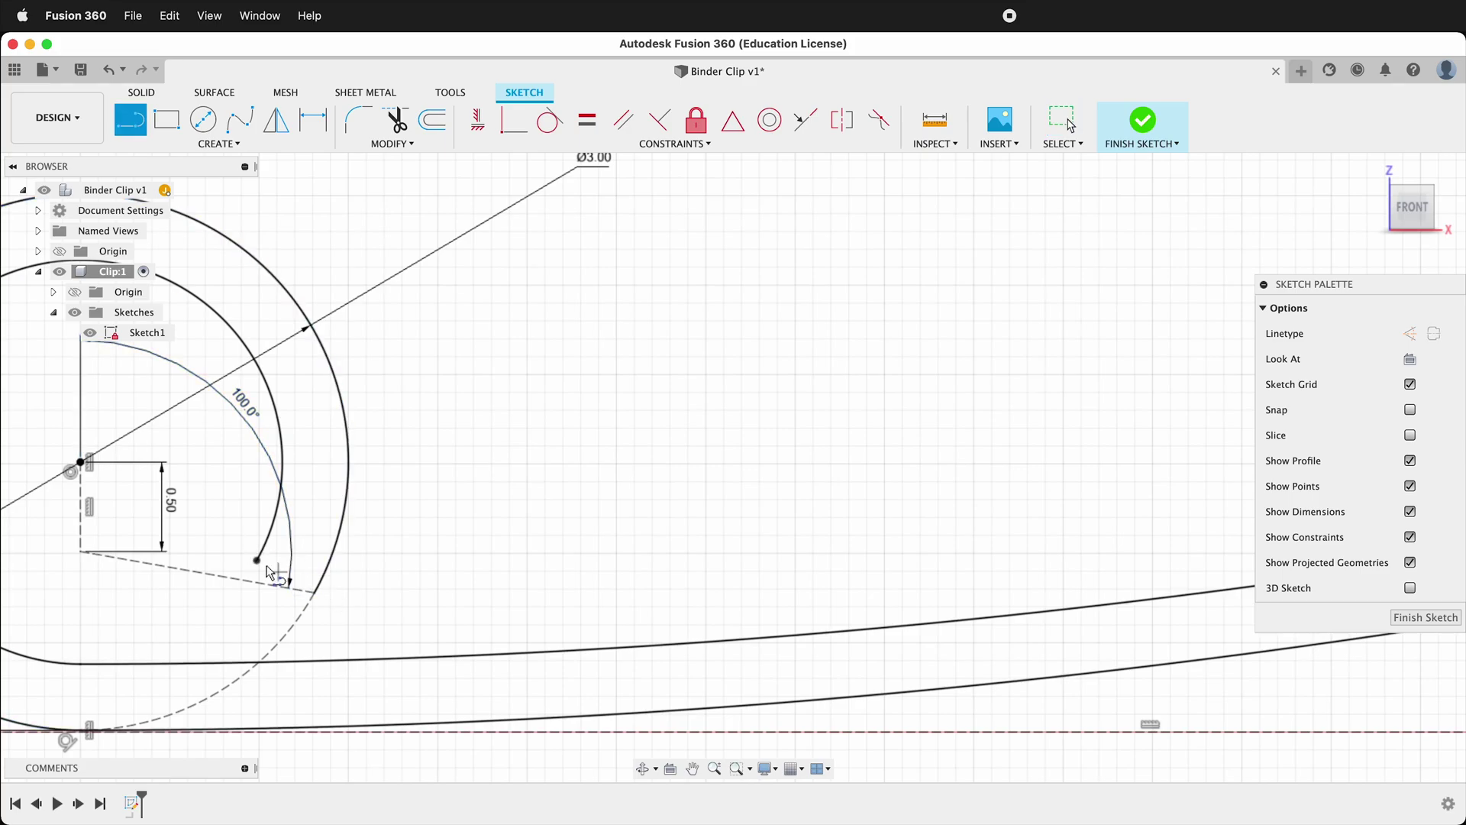
pyautogui.click(258, 561)
pyautogui.click(310, 592)
pyautogui.scroll(-3, 298, 401)
pyautogui.scroll(-5, 296, 406)
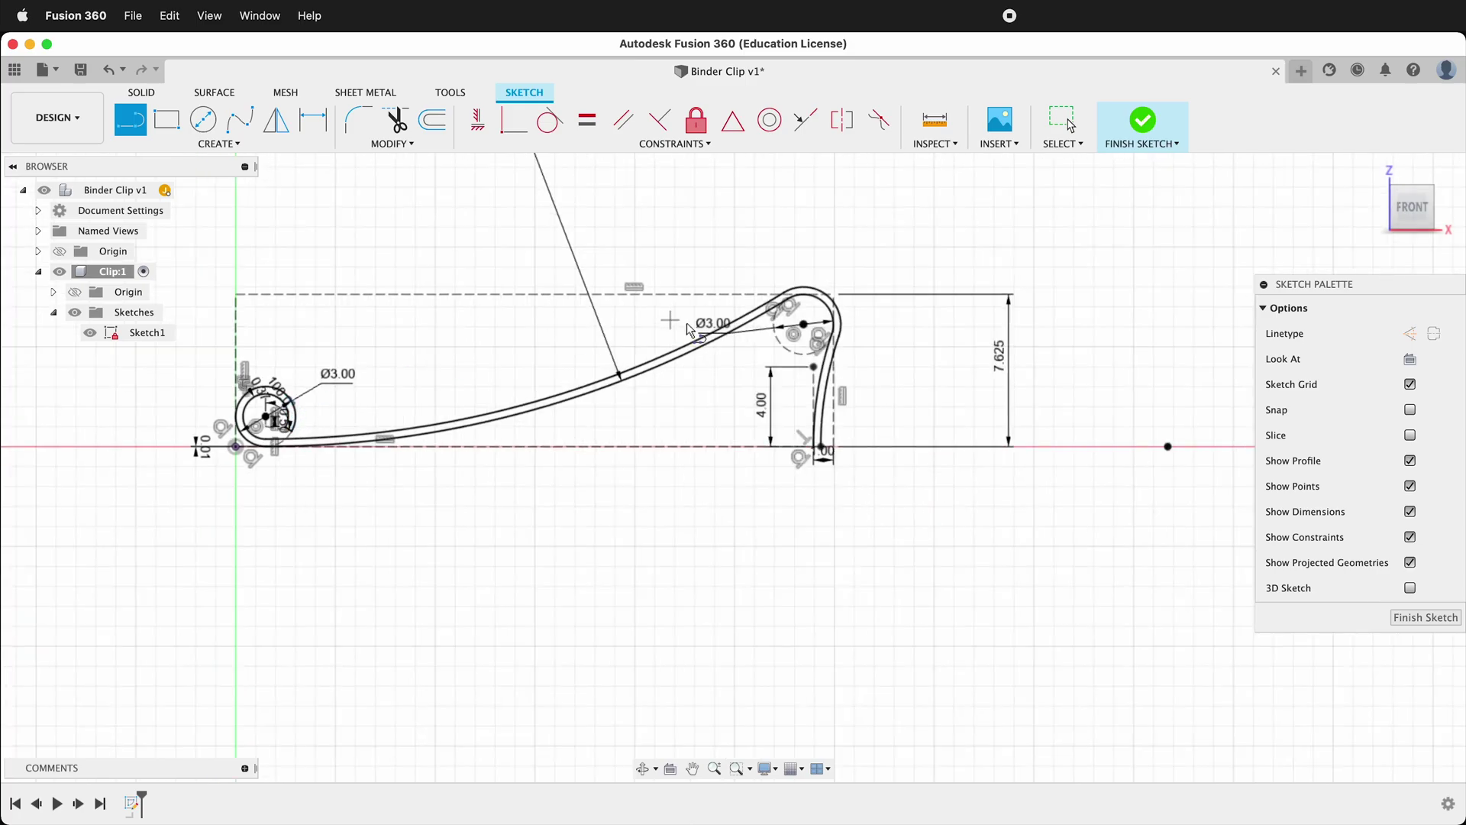
pyautogui.scroll(3, 850, 371)
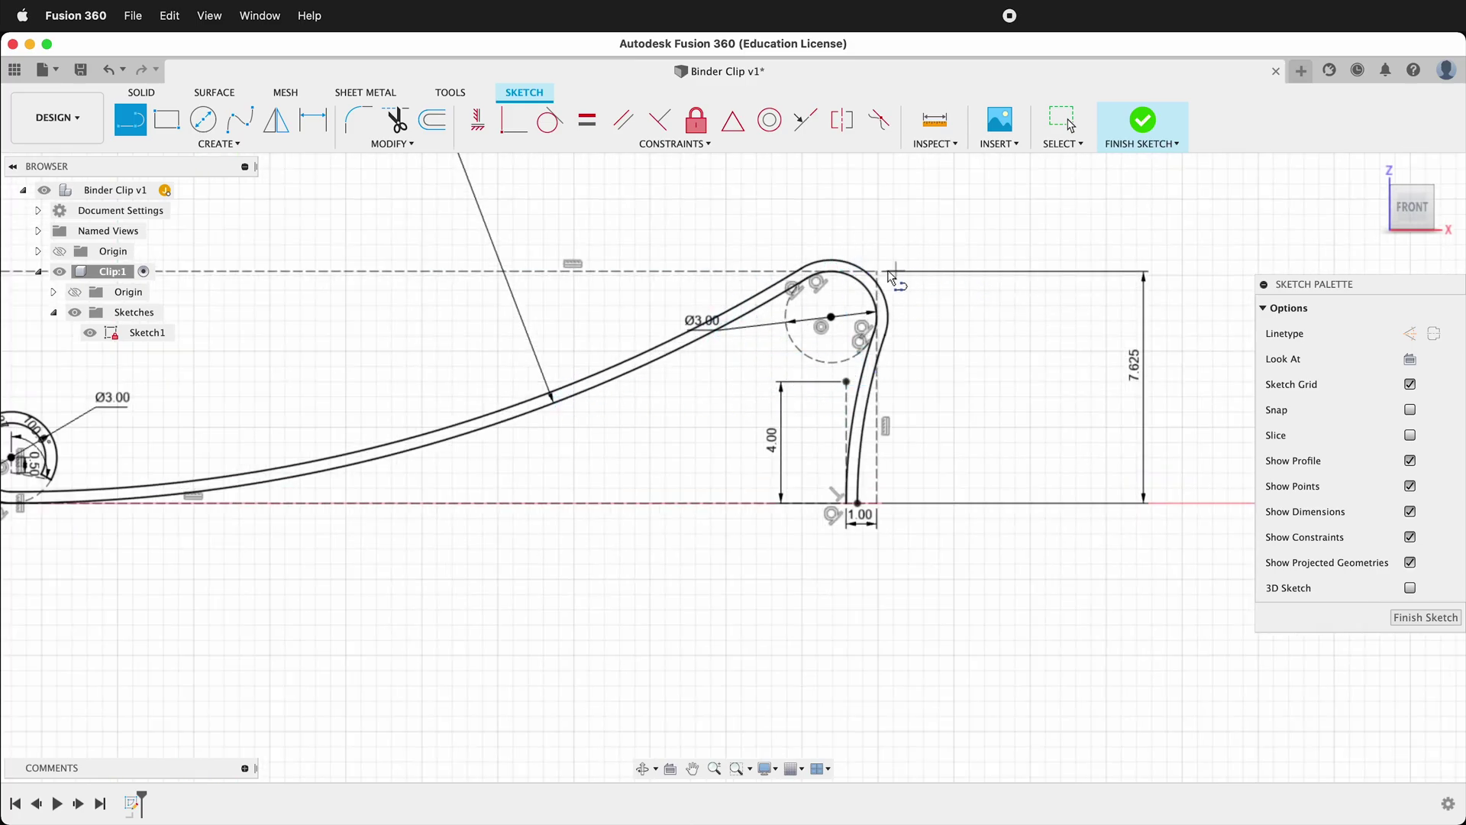
# - Mirror the nine closed clip profile curves across the horizontal construction line along the red axis
pyautogui.press('Escape')
pyautogui.doubleClick(832, 265)
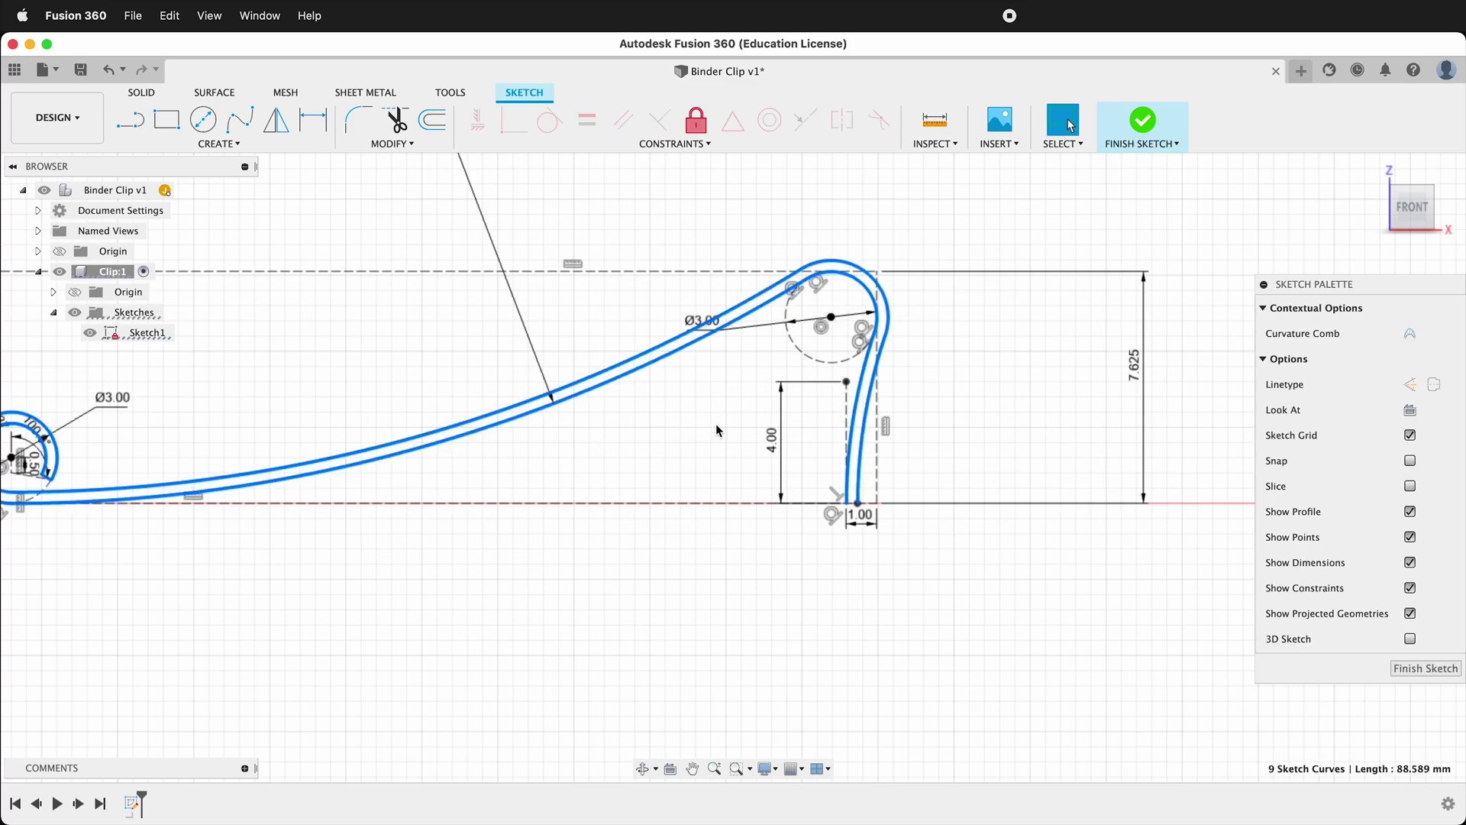
pyautogui.click(274, 122)
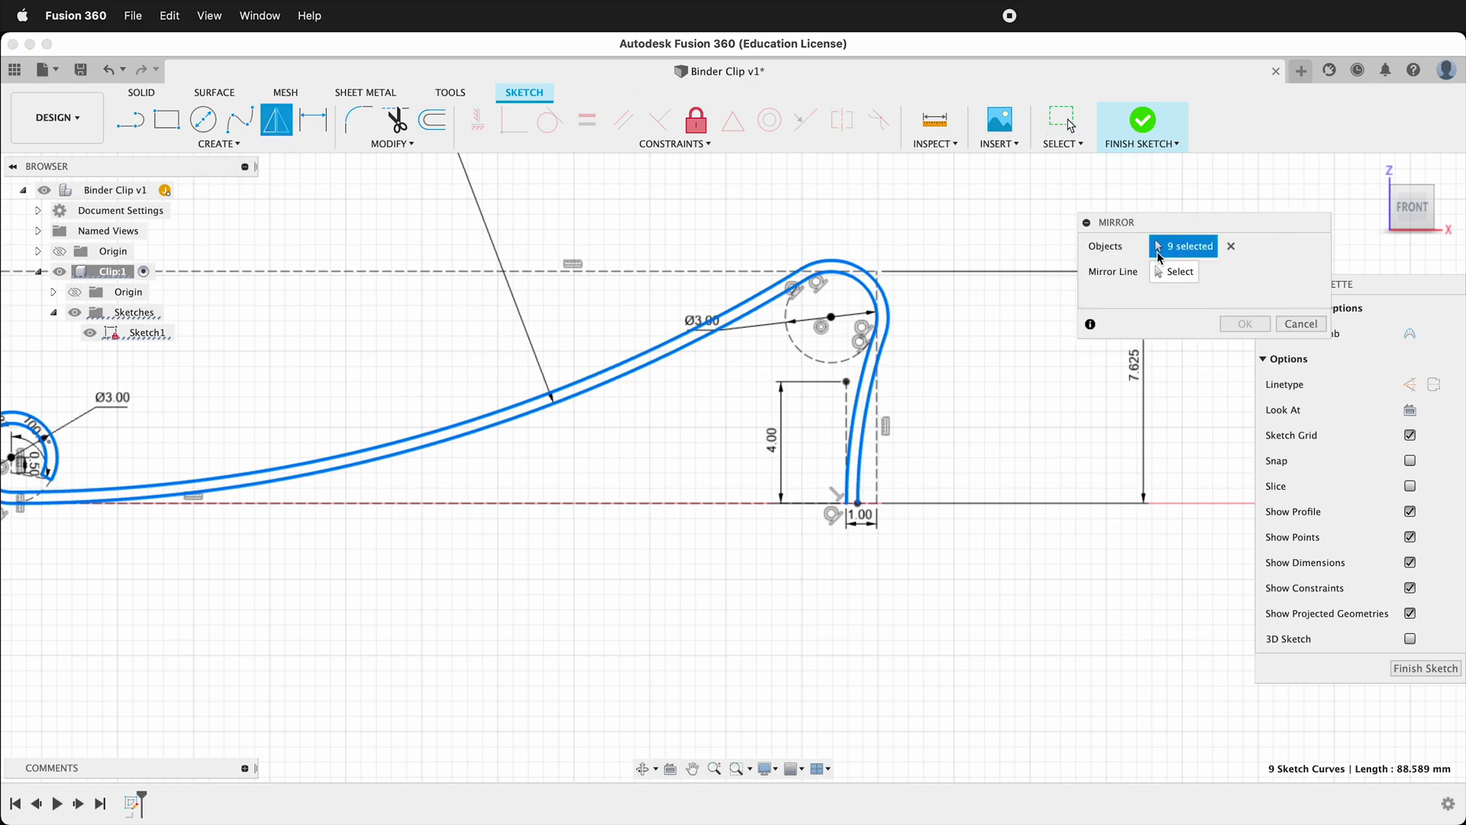
pyautogui.click(1173, 273)
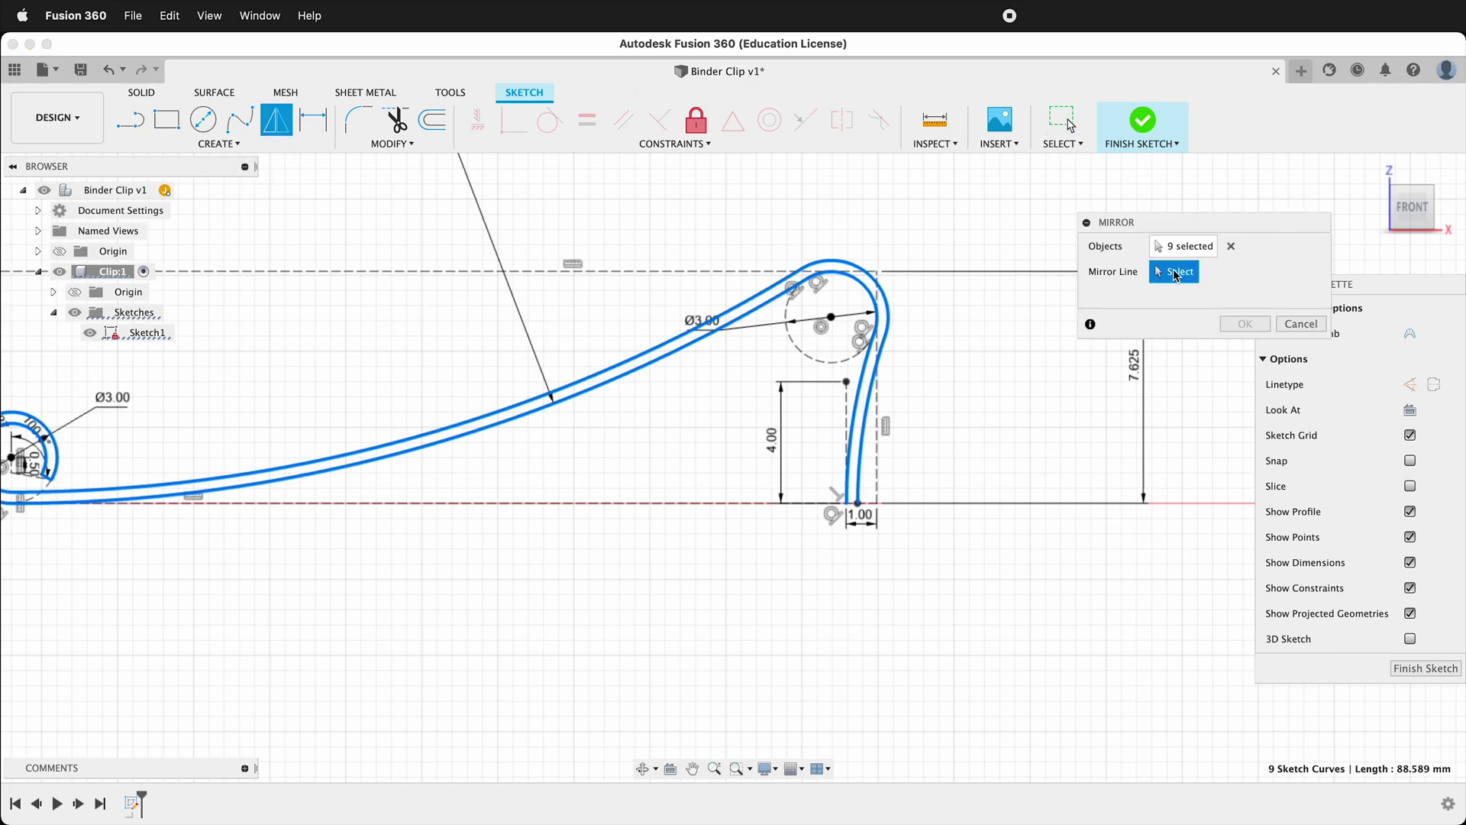
pyautogui.scroll(-3, 1121, 381)
pyautogui.scroll(5, 459, 492)
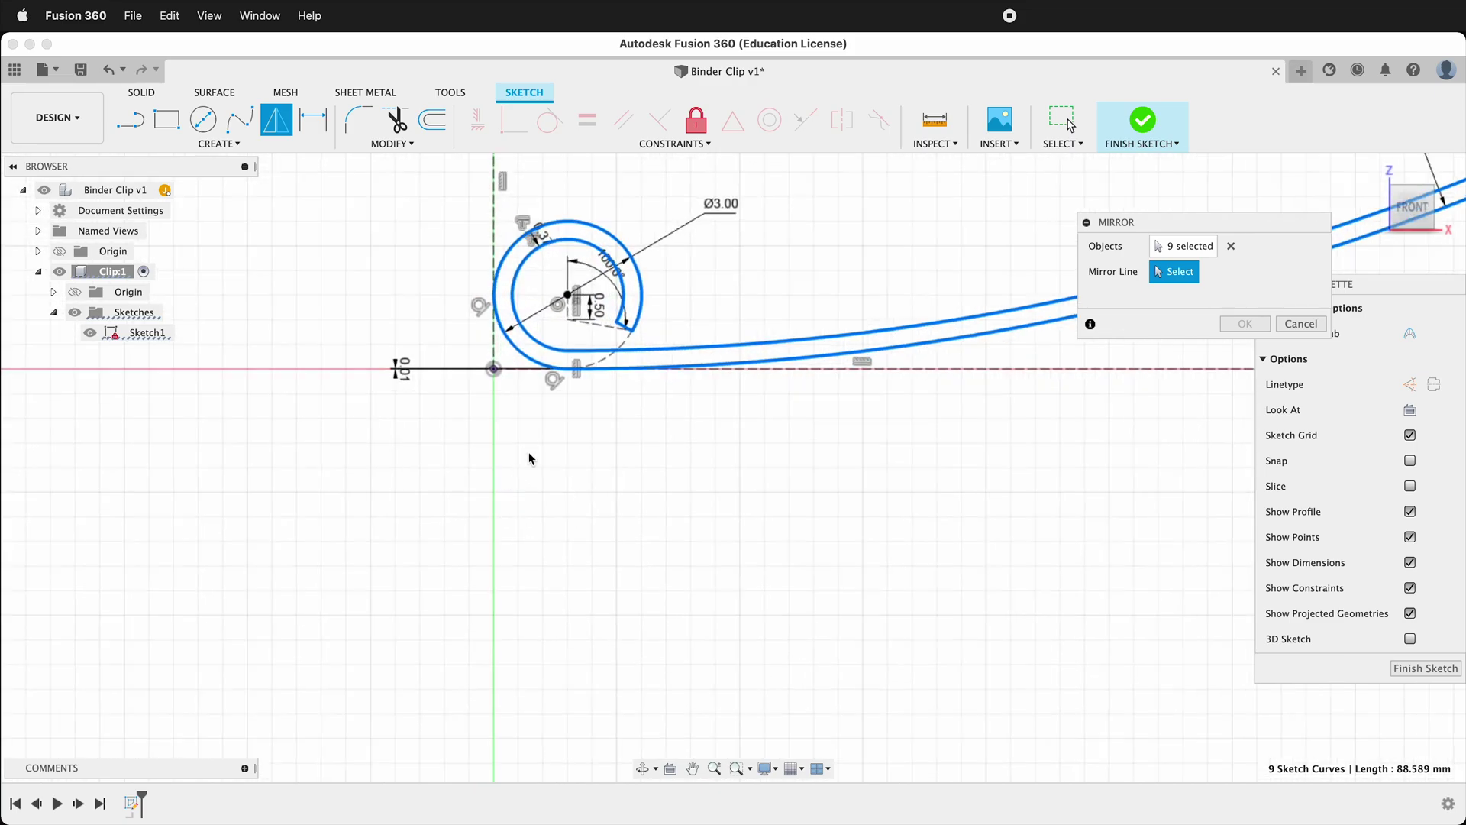
pyautogui.click(861, 368)
pyautogui.scroll(-3, 251, 443)
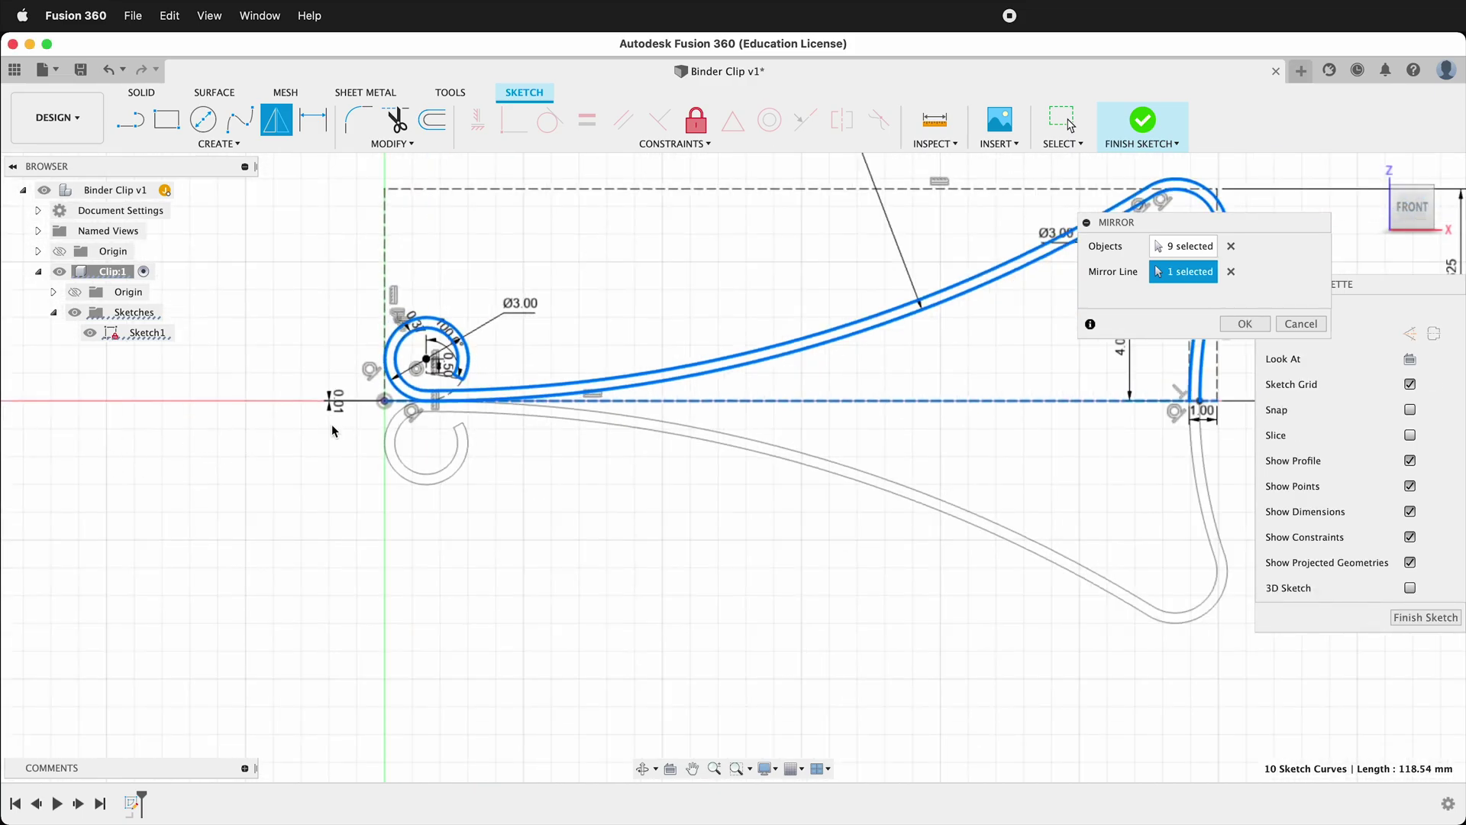
pyautogui.click(1245, 324)
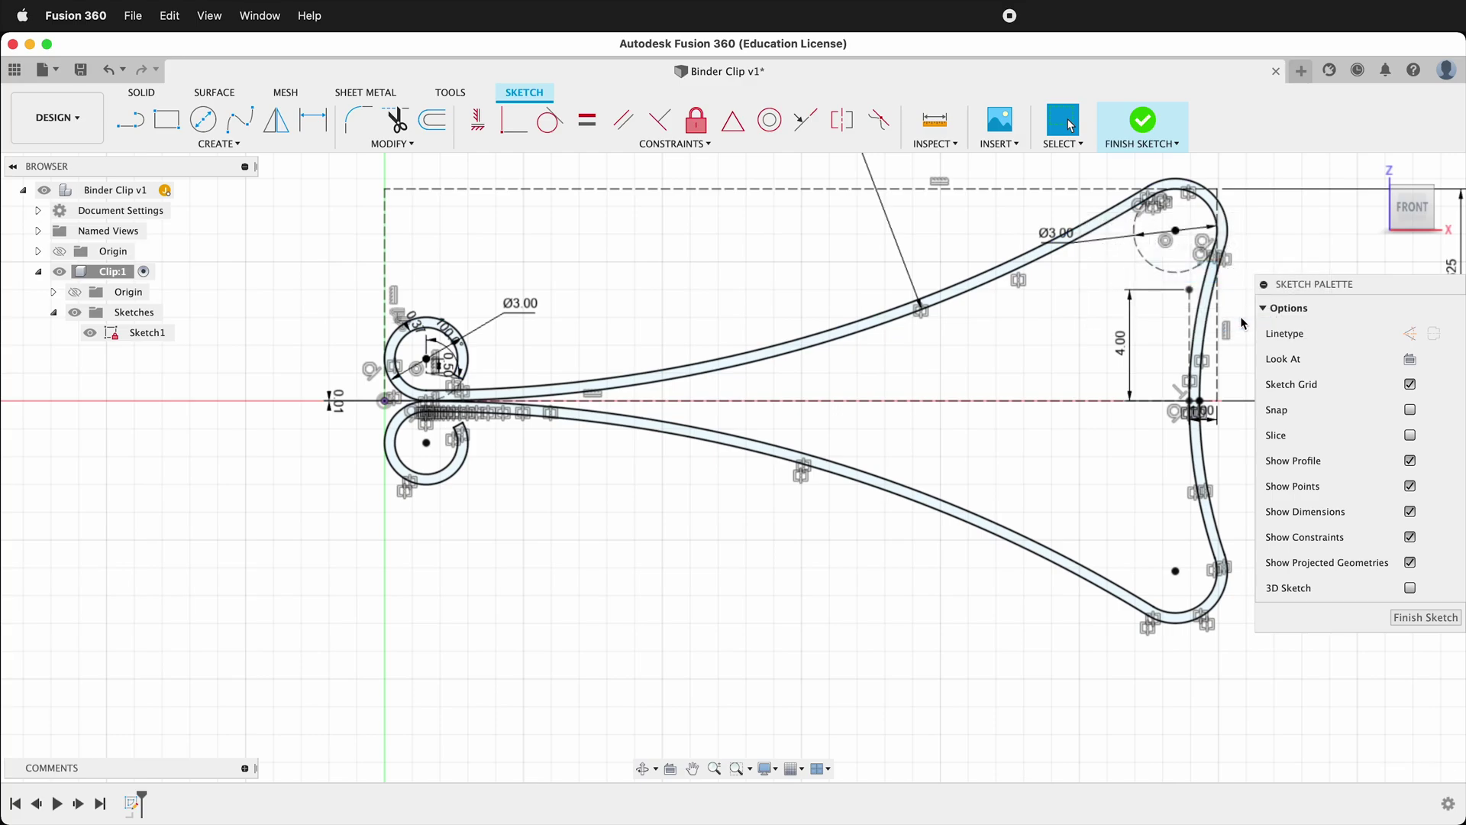
# - Finish the sketch and extrude the clip profile symmetrically by 16 mm as a new body
pyautogui.click(1422, 617)
pyautogui.keyDown('shift'); pyautogui.moveTo(439, 448); pyautogui.dragTo(514, 460, button='middle'); pyautogui.keyUp('shift')
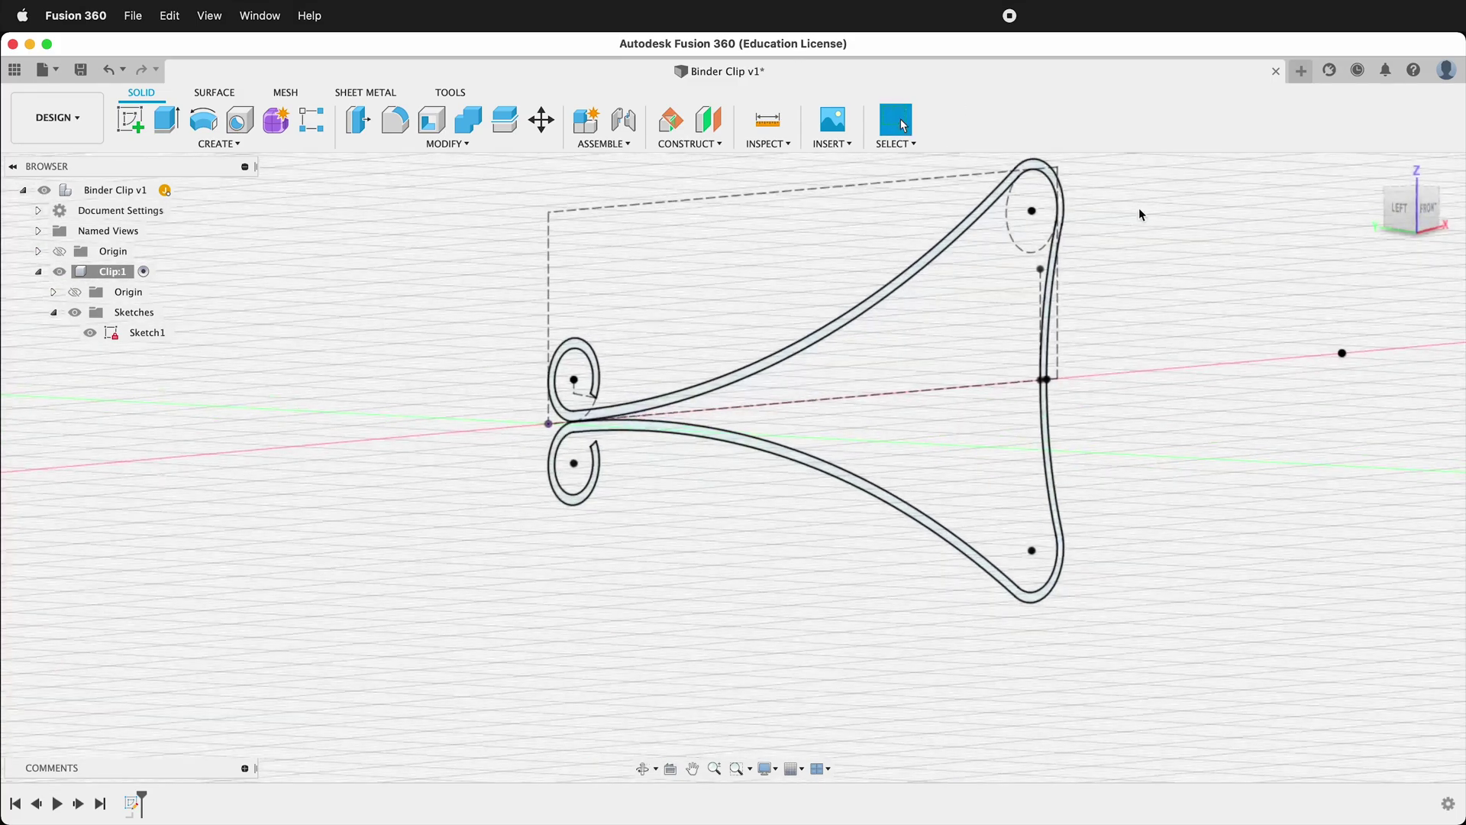
pyautogui.click(172, 123)
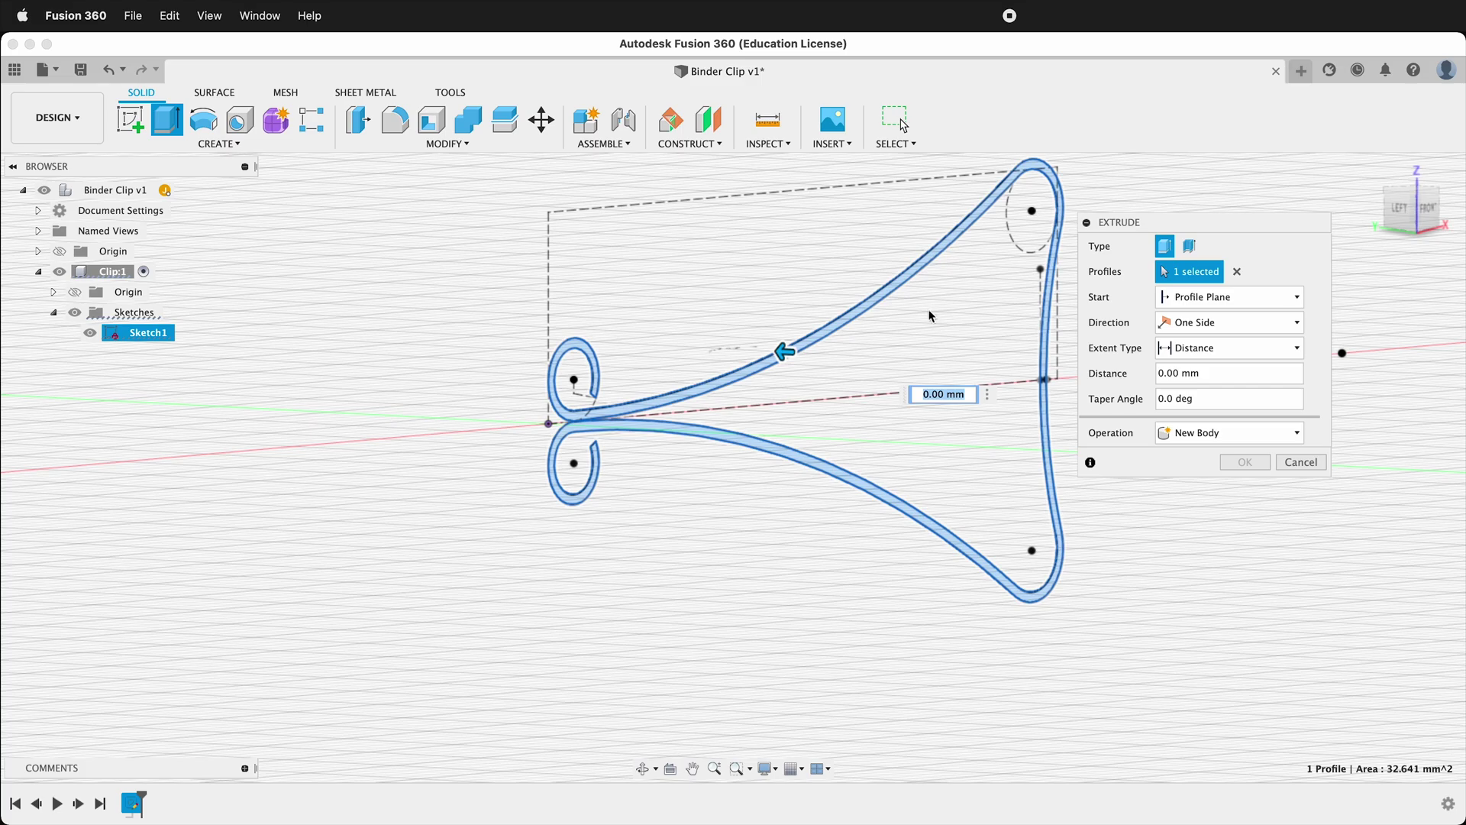
pyautogui.click(1262, 326)
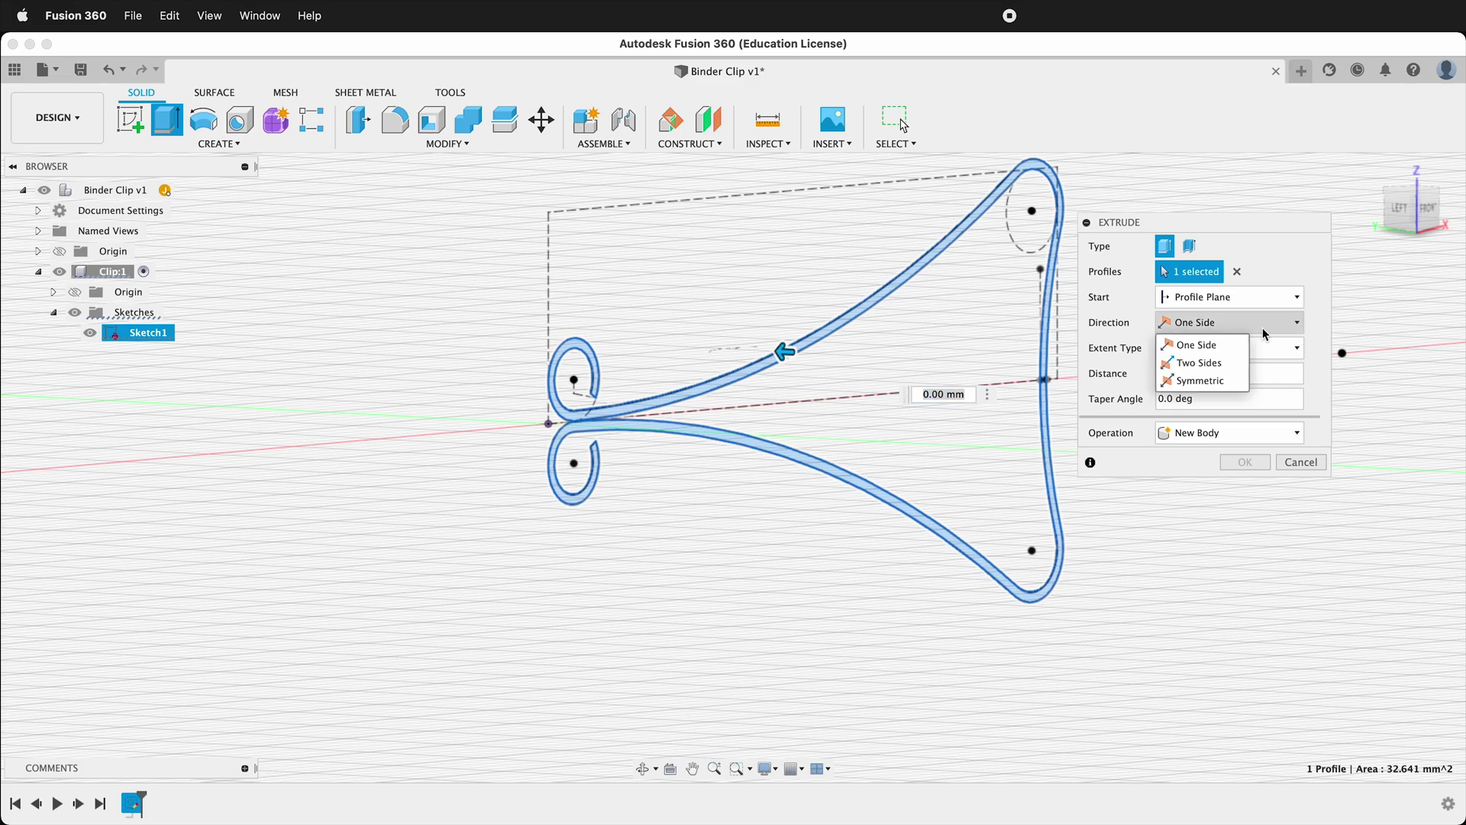
pyautogui.click(1211, 379)
pyautogui.write('16')
pyautogui.click(1246, 488)
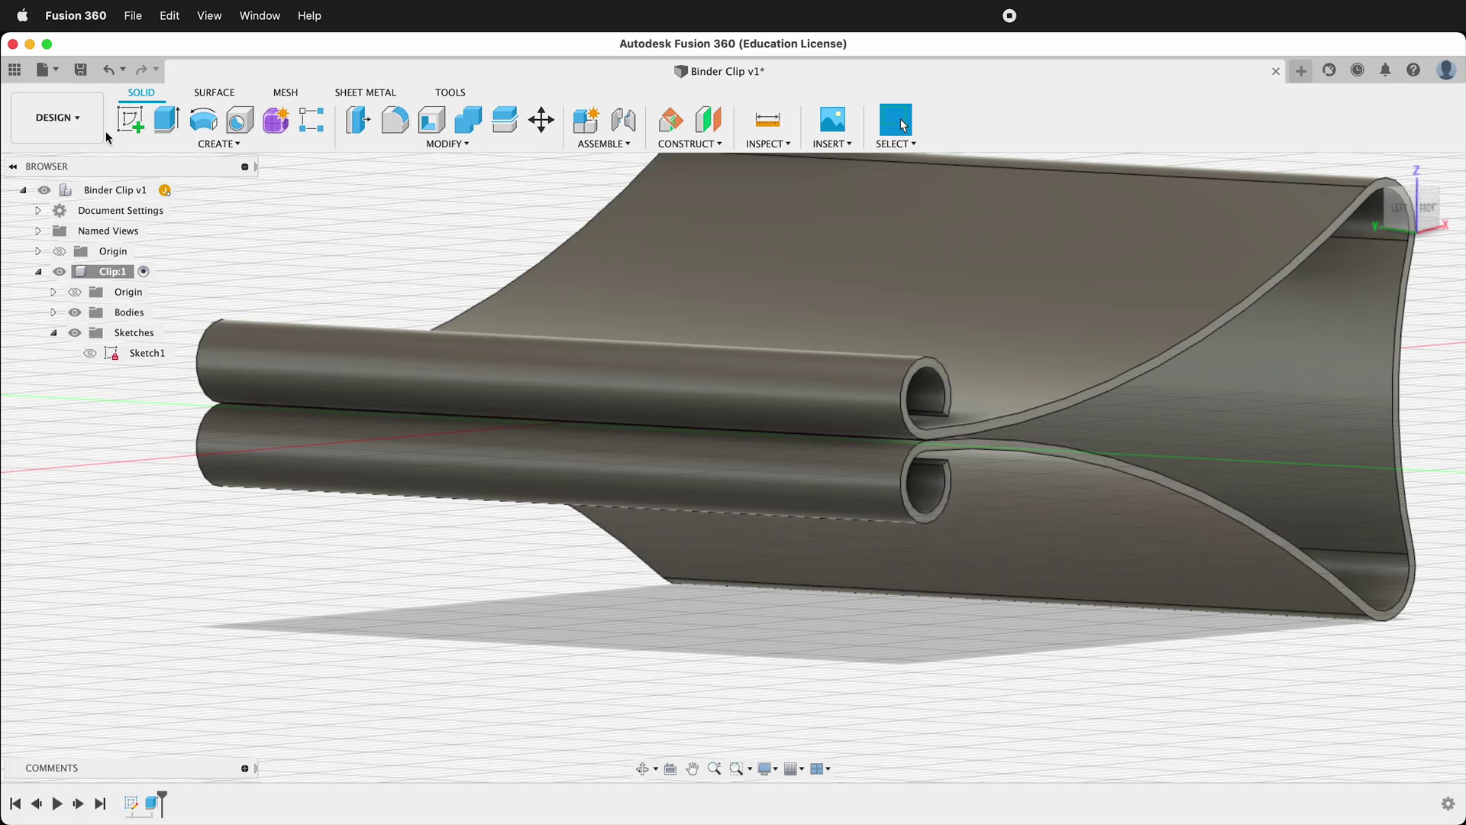
# - Start a sketch on the clip's front end face and project the whole face outline into it
pyautogui.click(132, 120)
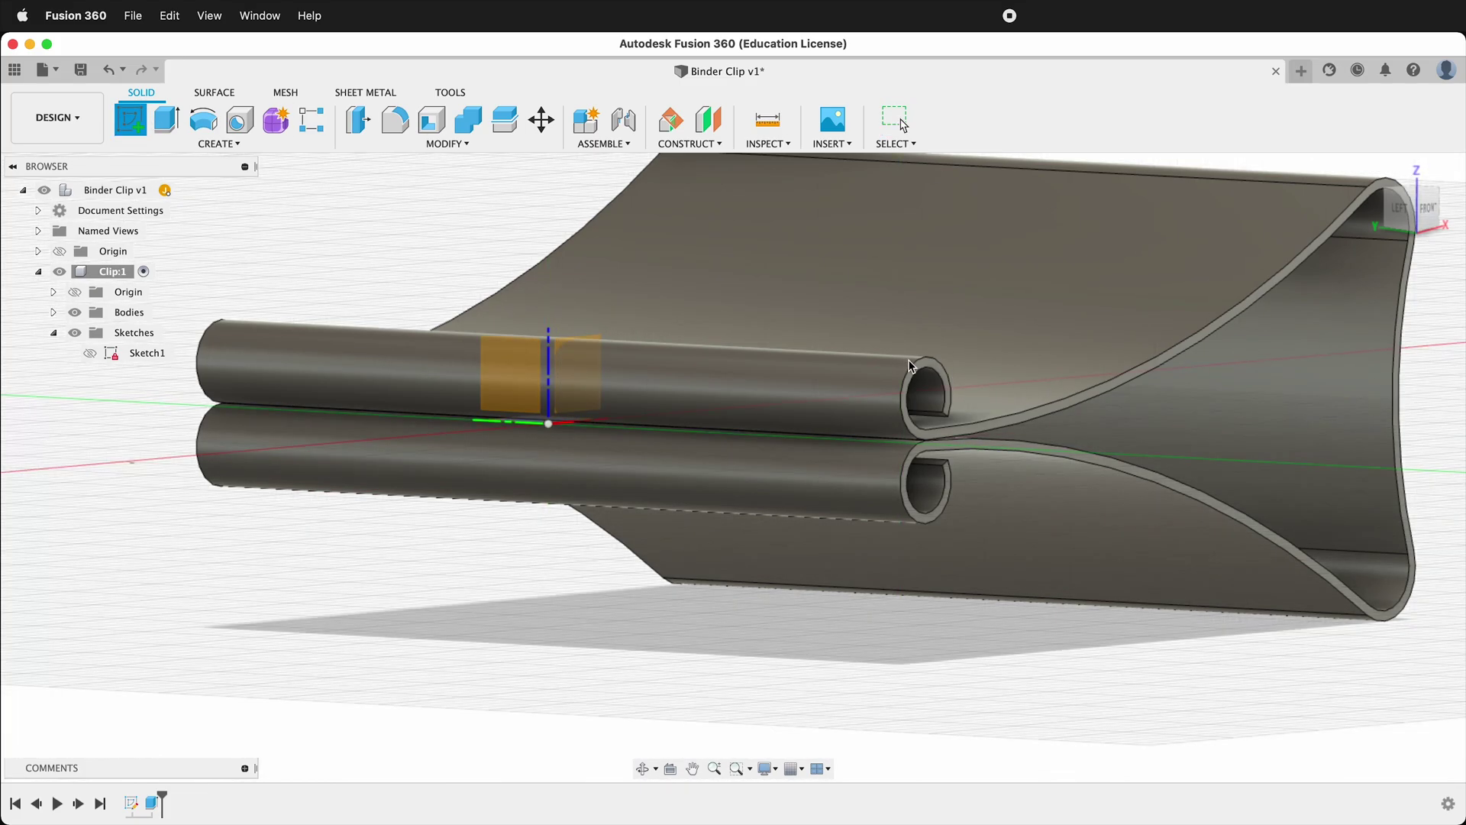
pyautogui.click(922, 363)
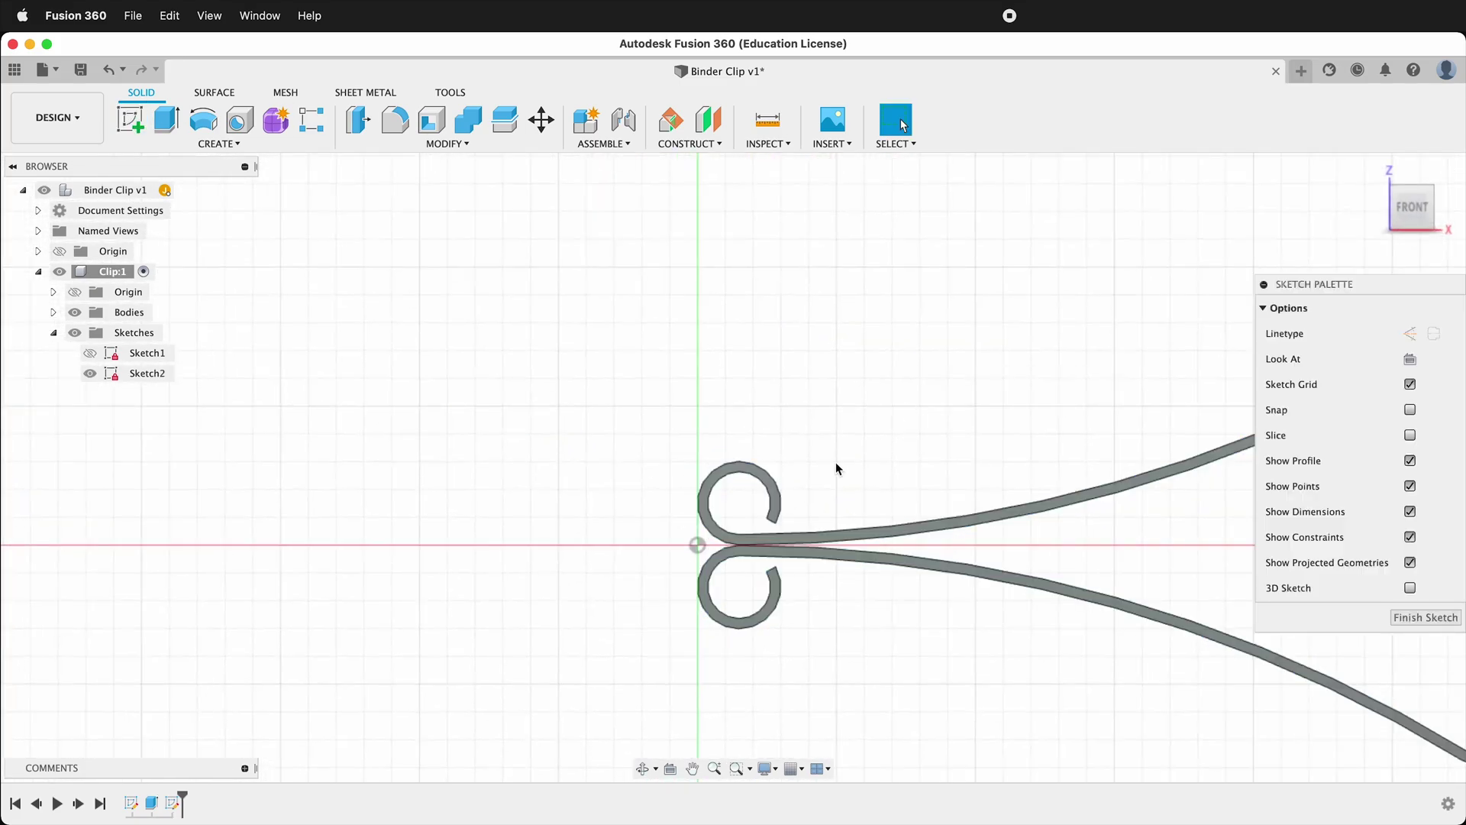
pyautogui.press('p')
pyautogui.click(771, 337)
pyautogui.click(1220, 325)
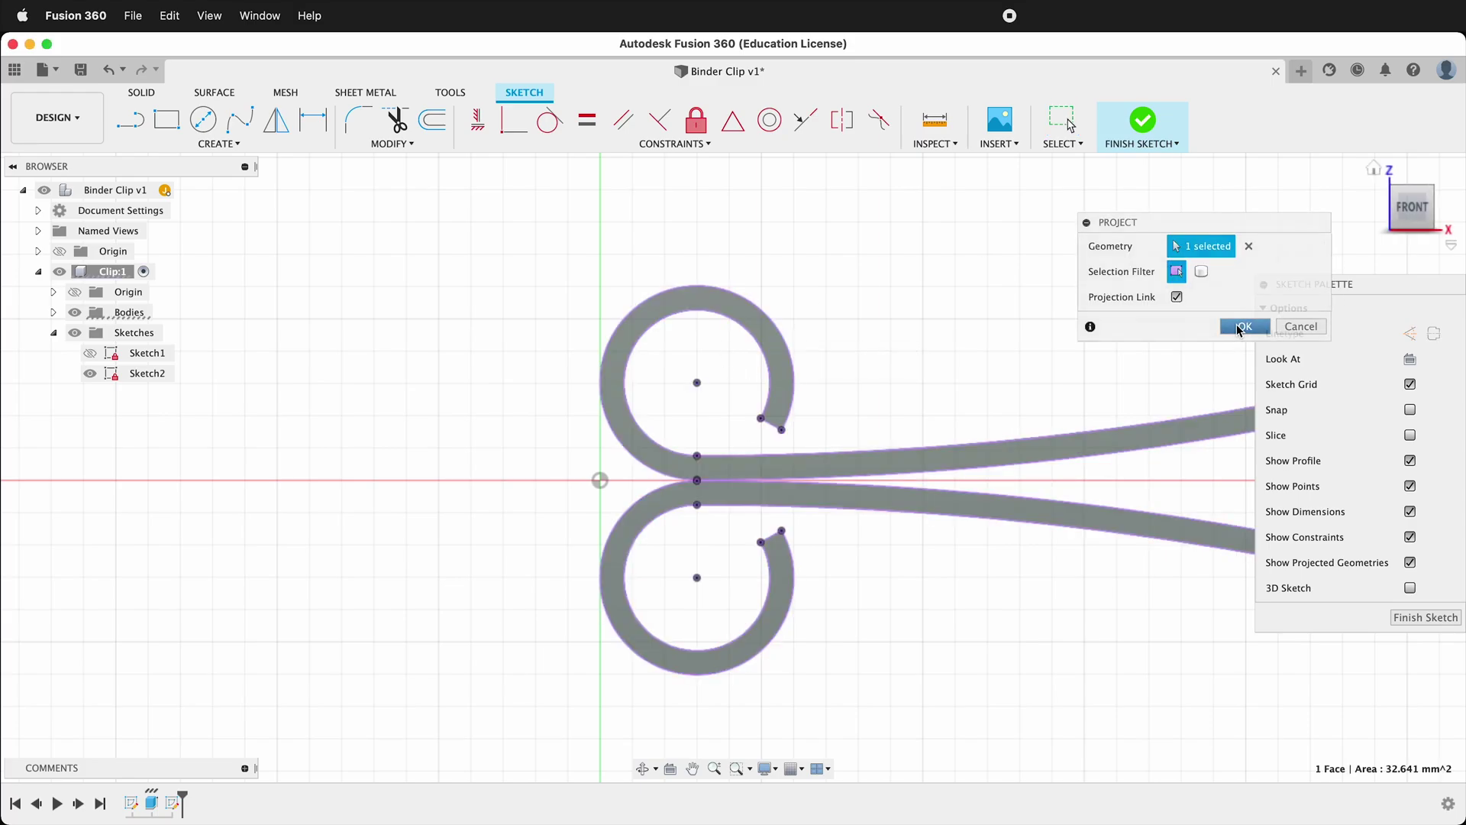
# - Draw a vertical line joining the centre points of the upper and lower curls
pyautogui.press('l')
pyautogui.click(696, 382)
pyautogui.click(696, 577)
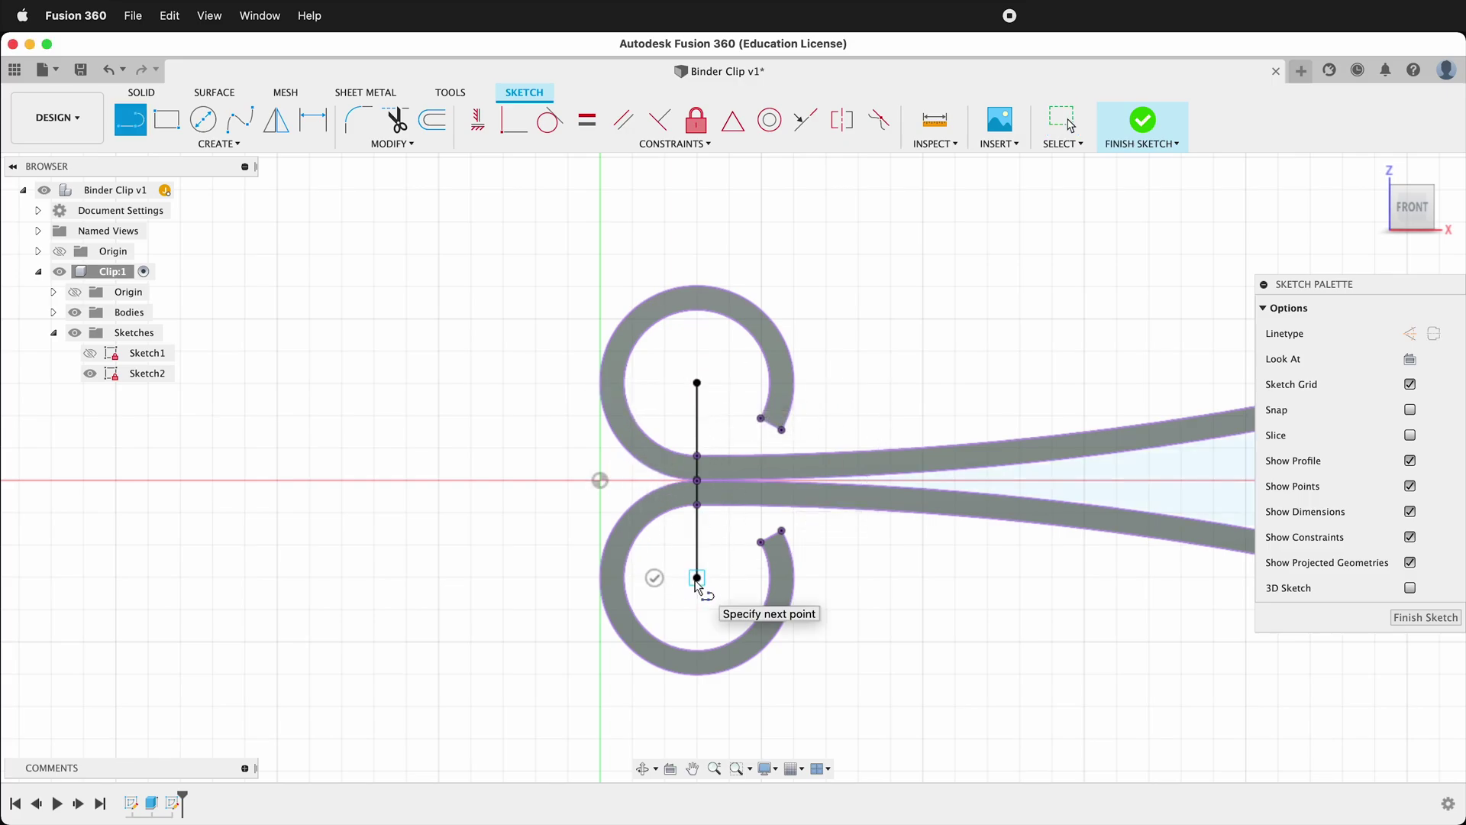
pyautogui.press('Escape')
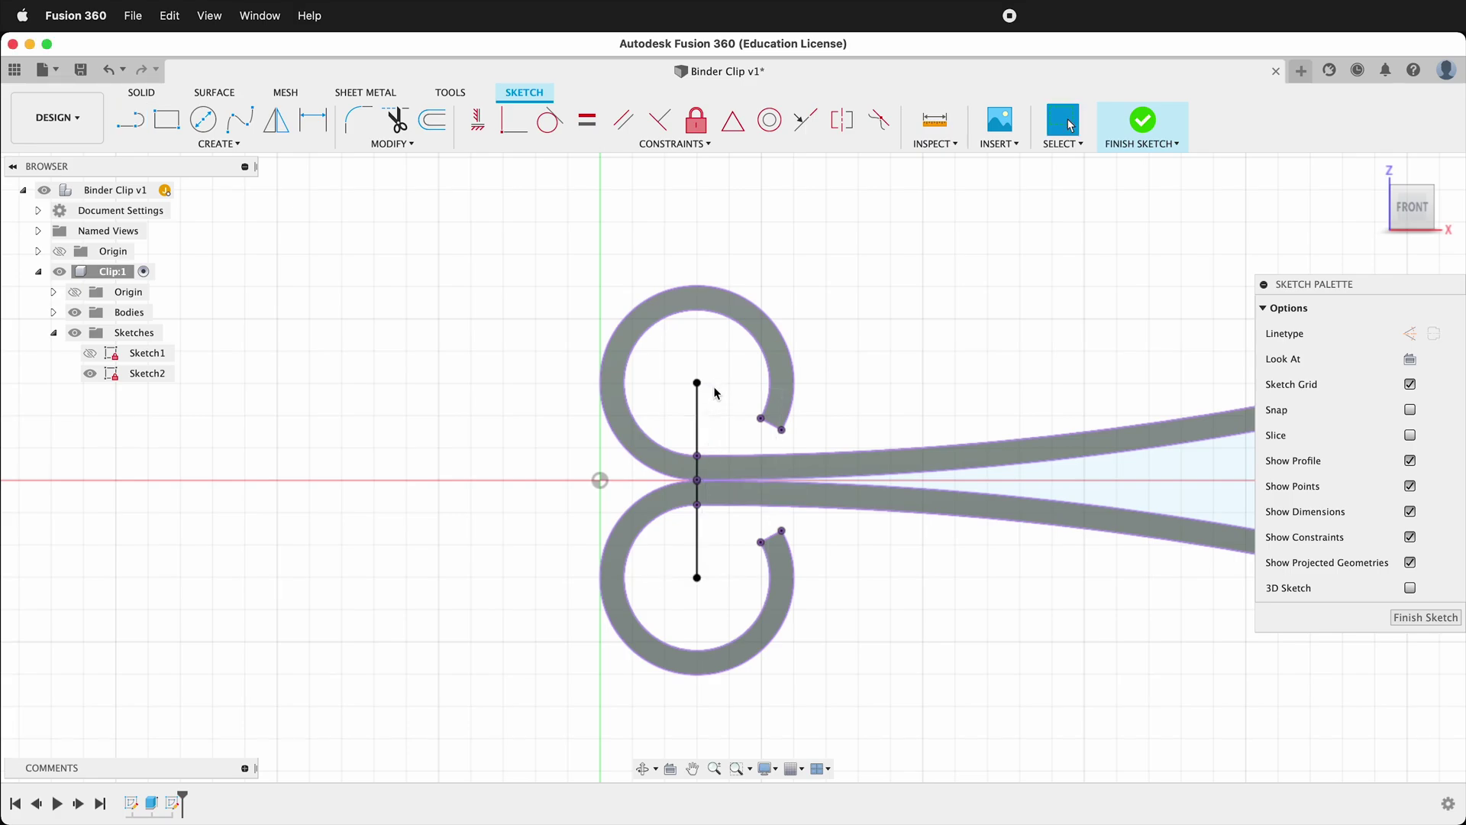
# - Draw a slanted line from each curl's centre to its outer edge, one up-left and one down-left
pyautogui.press('l')
pyautogui.click(697, 382)
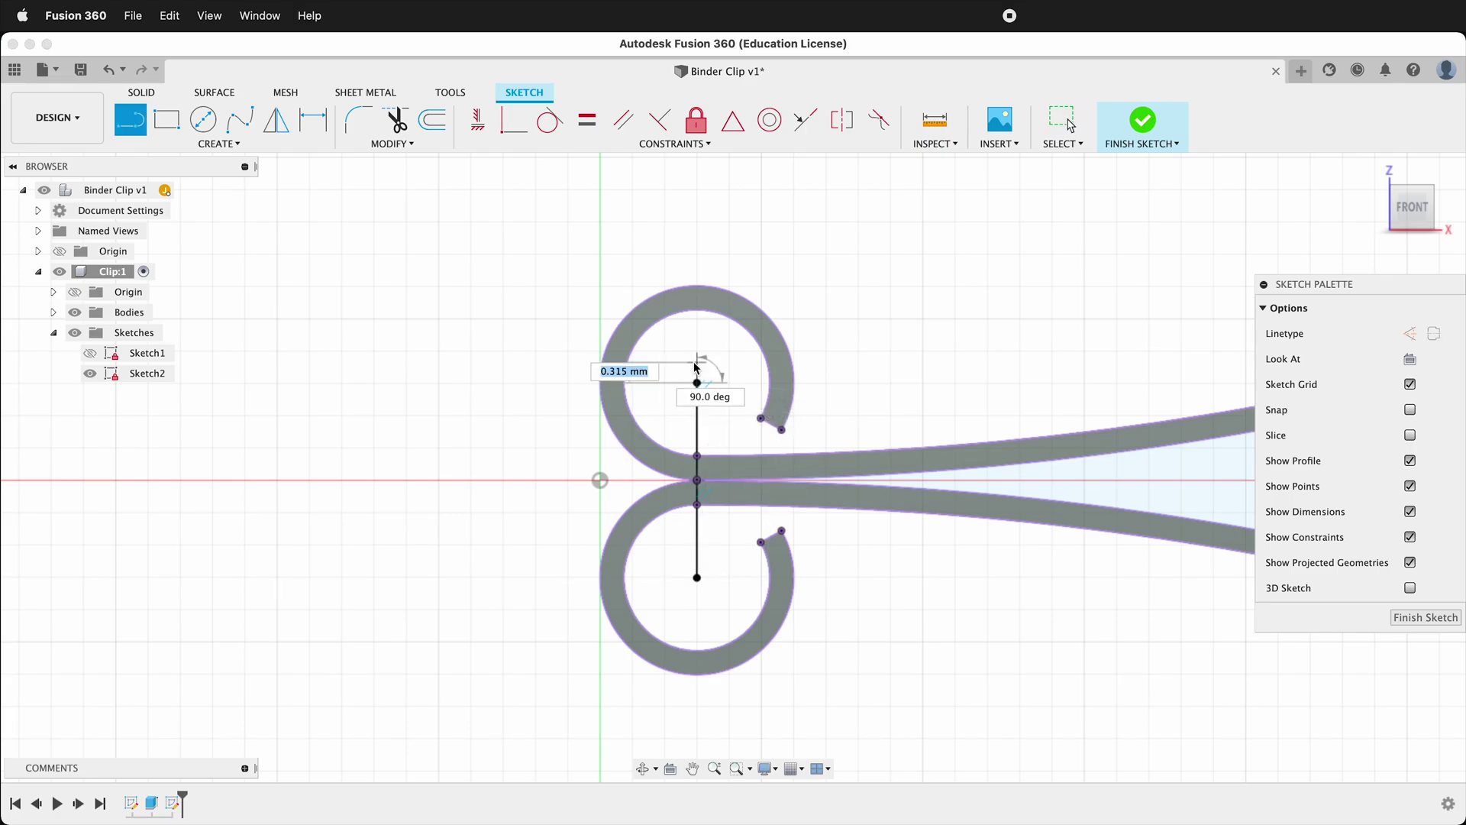
pyautogui.click(660, 295)
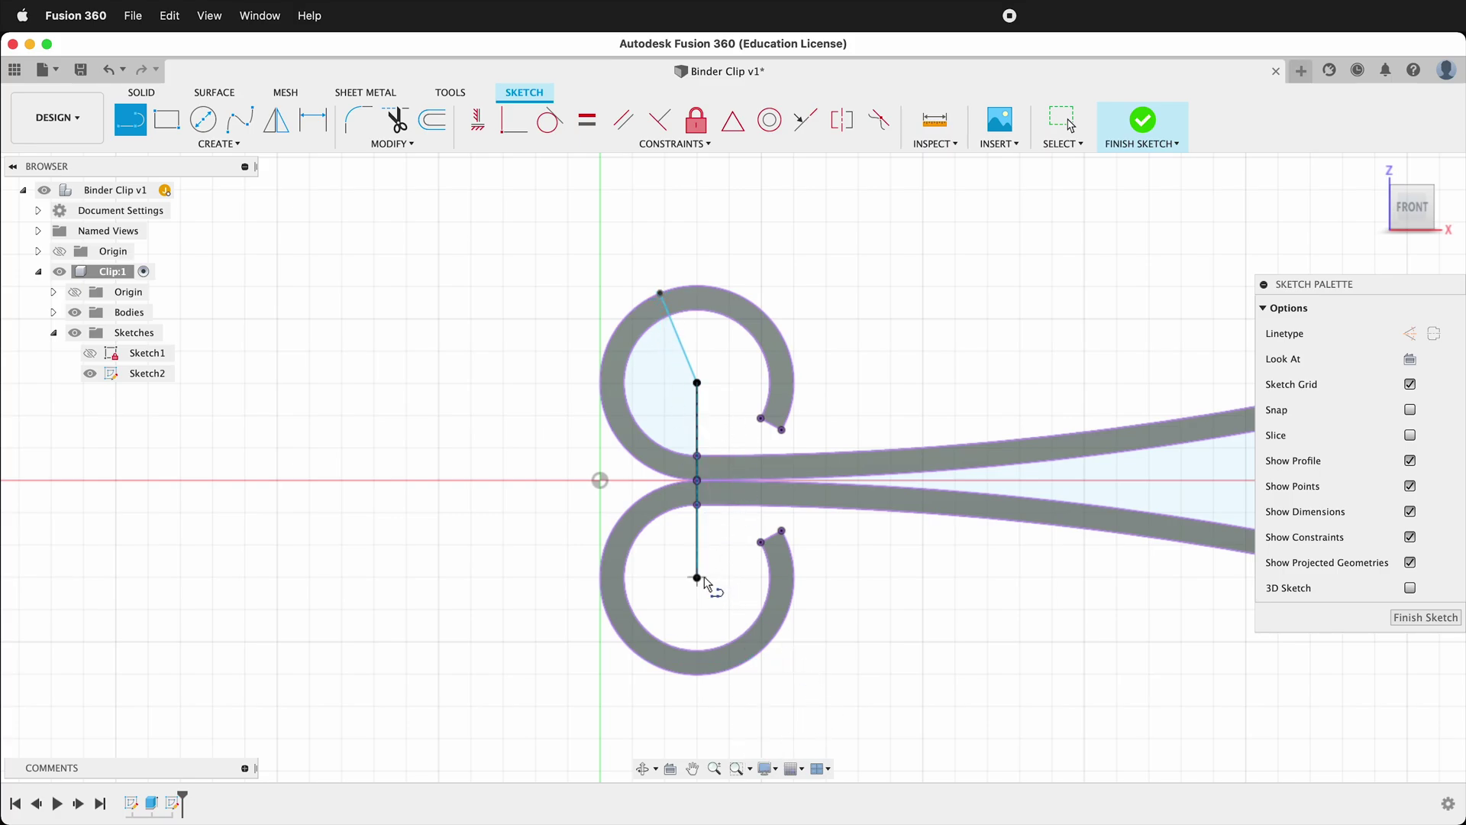
pyautogui.click(698, 577)
pyautogui.click(658, 658)
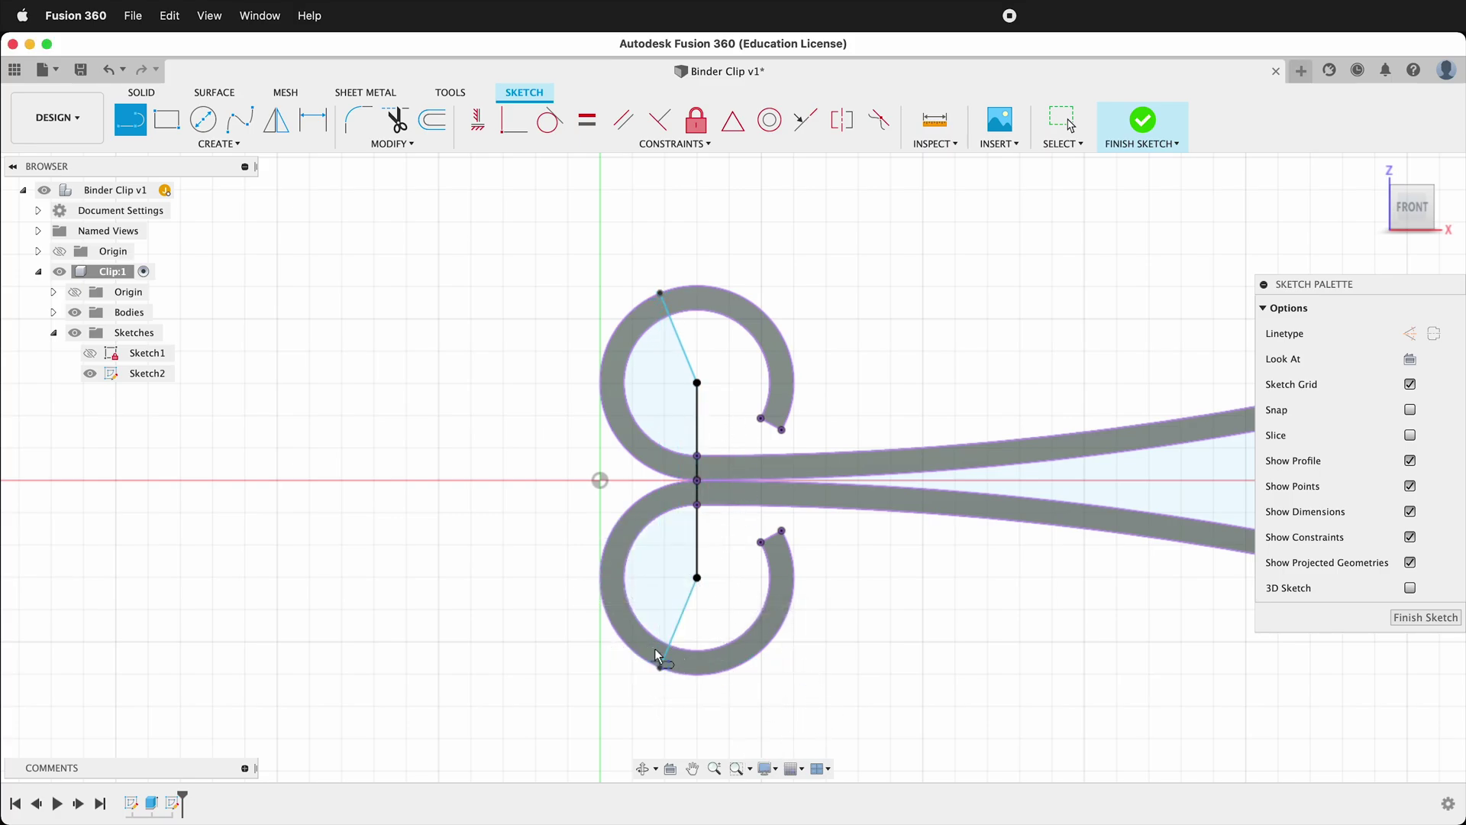
# - Dimension the angle between the upper slanted line and the vertical centre line as 165 degrees
pyautogui.press('d')
pyautogui.click(678, 347)
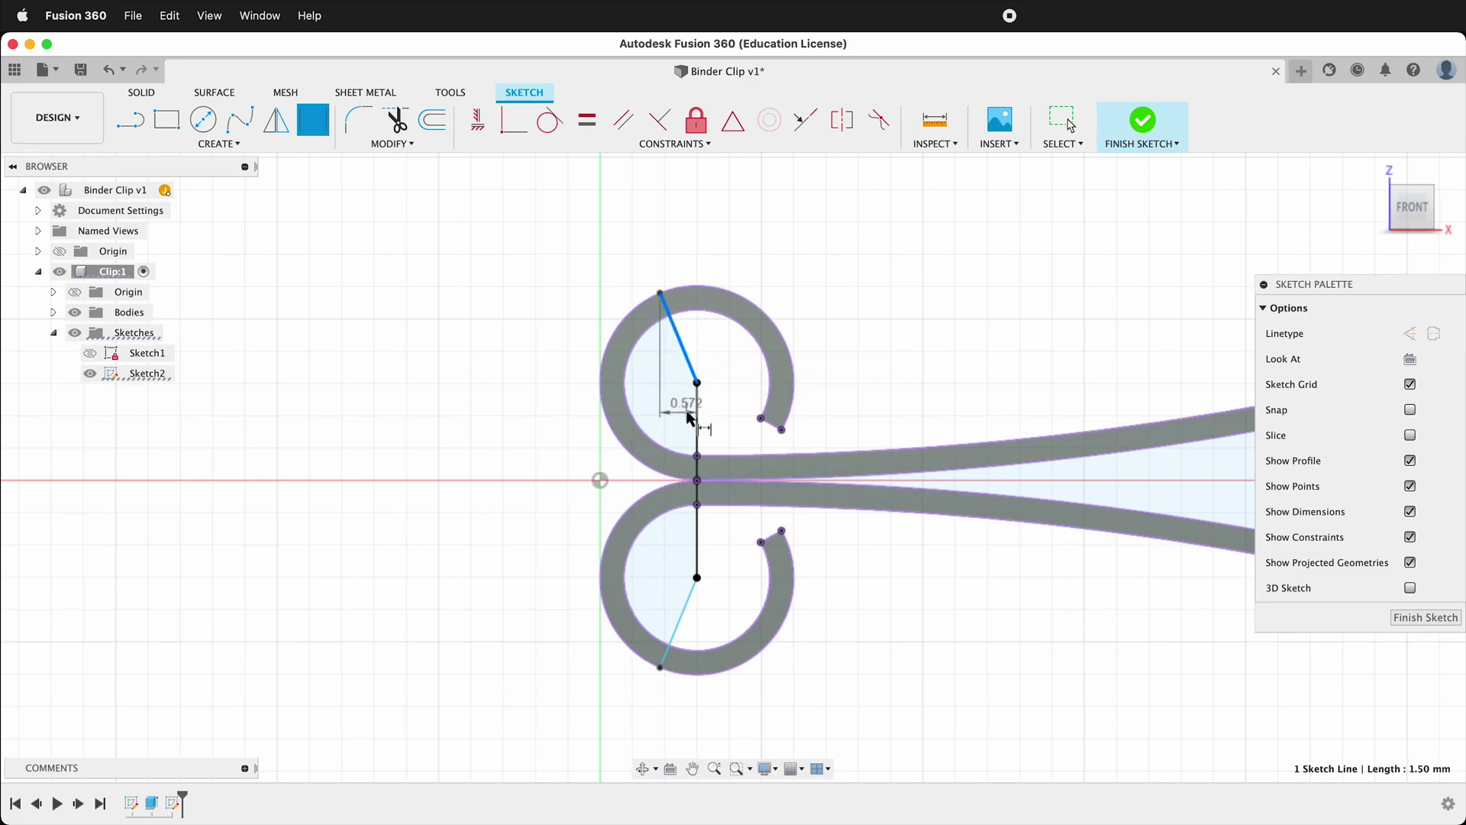
pyautogui.click(696, 416)
pyautogui.click(668, 394)
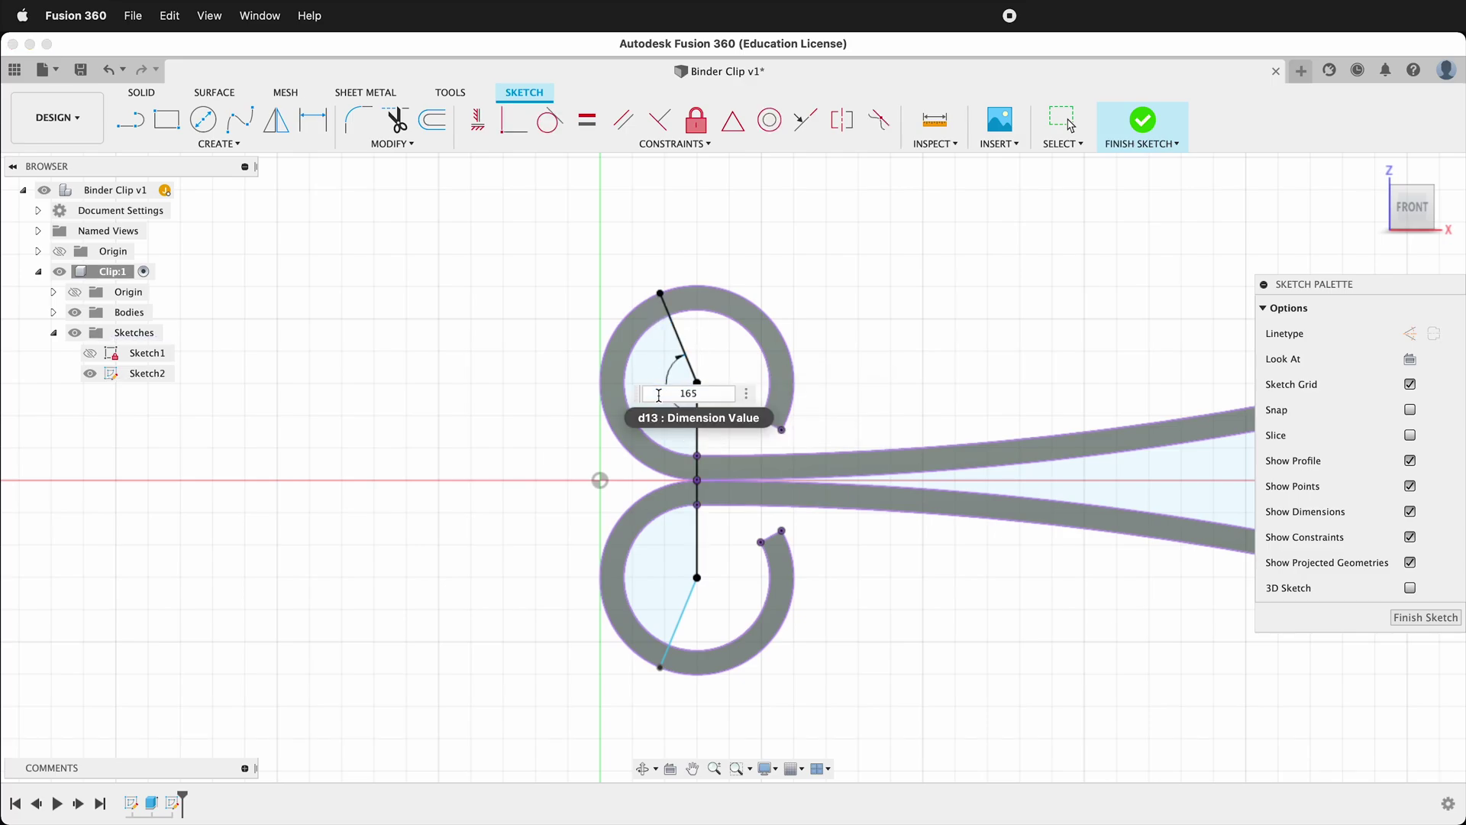
pyautogui.write('165')
pyautogui.press('Return')
# - Dimension the lower slanted line's angle to the vertical line, linking its value to the upper angle dimension d13
pyautogui.click(682, 620)
pyautogui.click(696, 547)
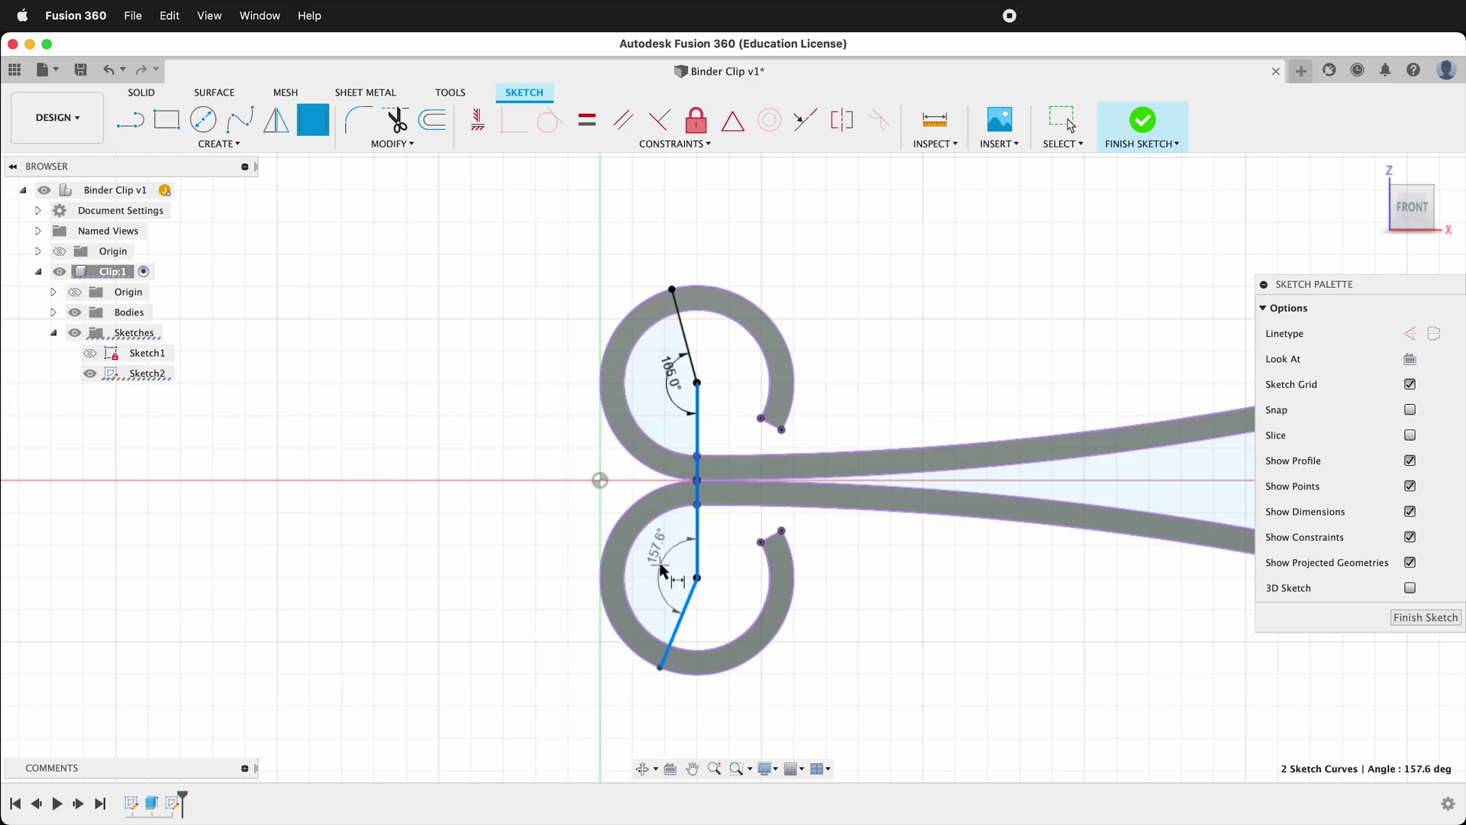
pyautogui.click(666, 573)
pyautogui.click(669, 372)
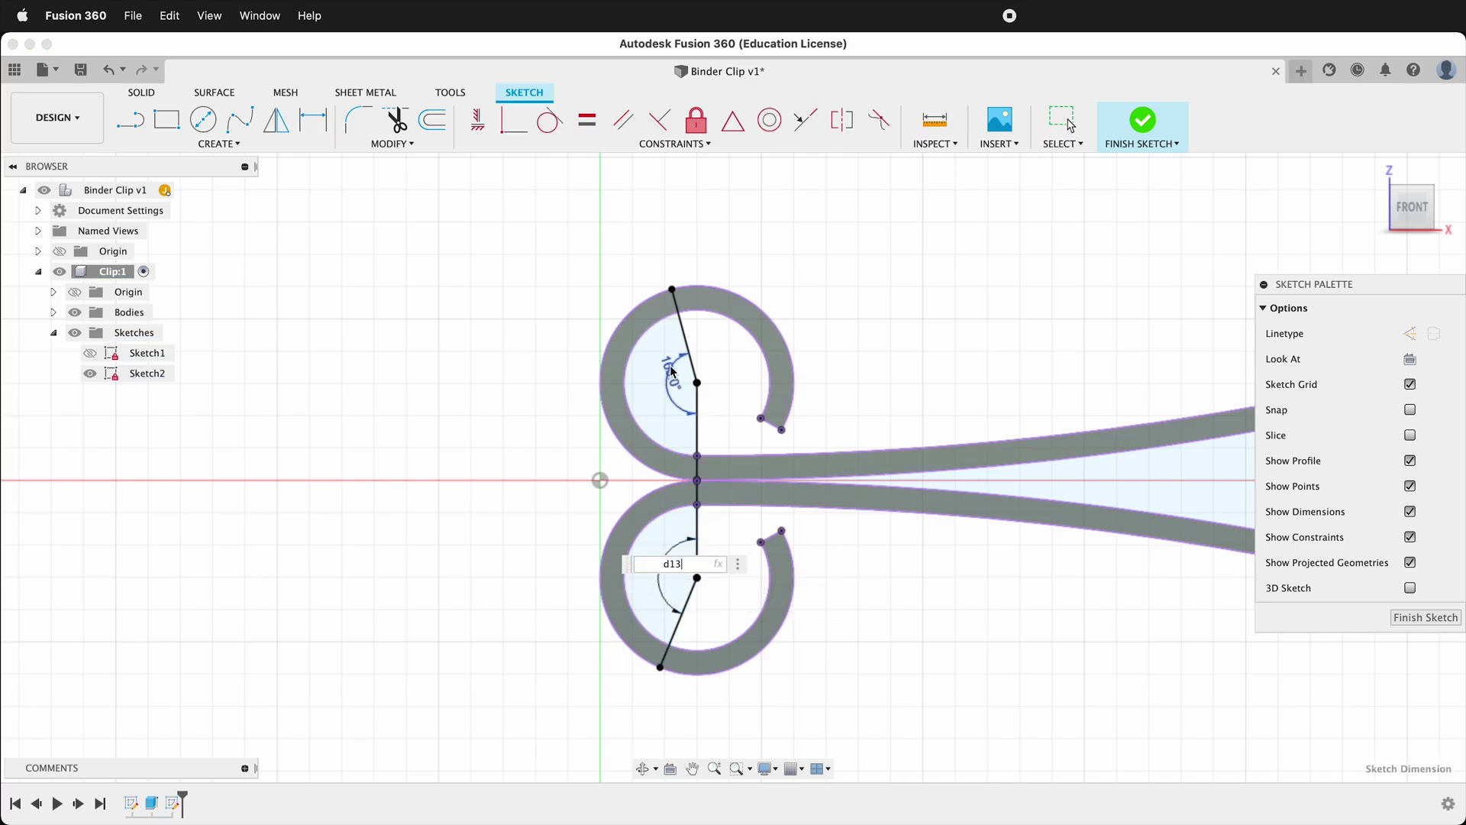
pyautogui.press('Return')
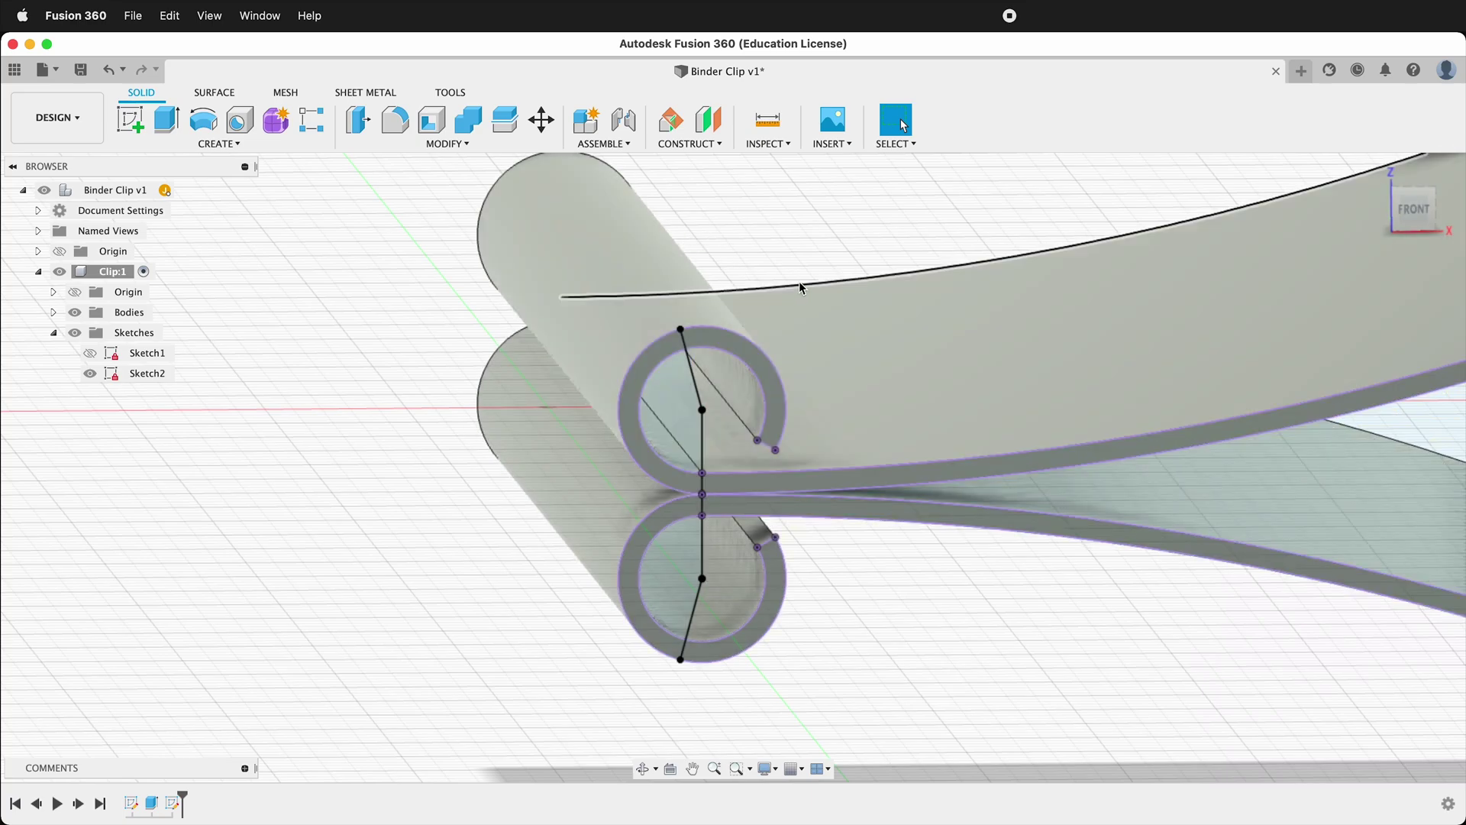
# - Set up an extrusion of the two curl-end profiles starting at an offset of -7.75 mm from the sketch plane
pyautogui.press('e')
pyautogui.click(734, 354)
pyautogui.click(757, 619)
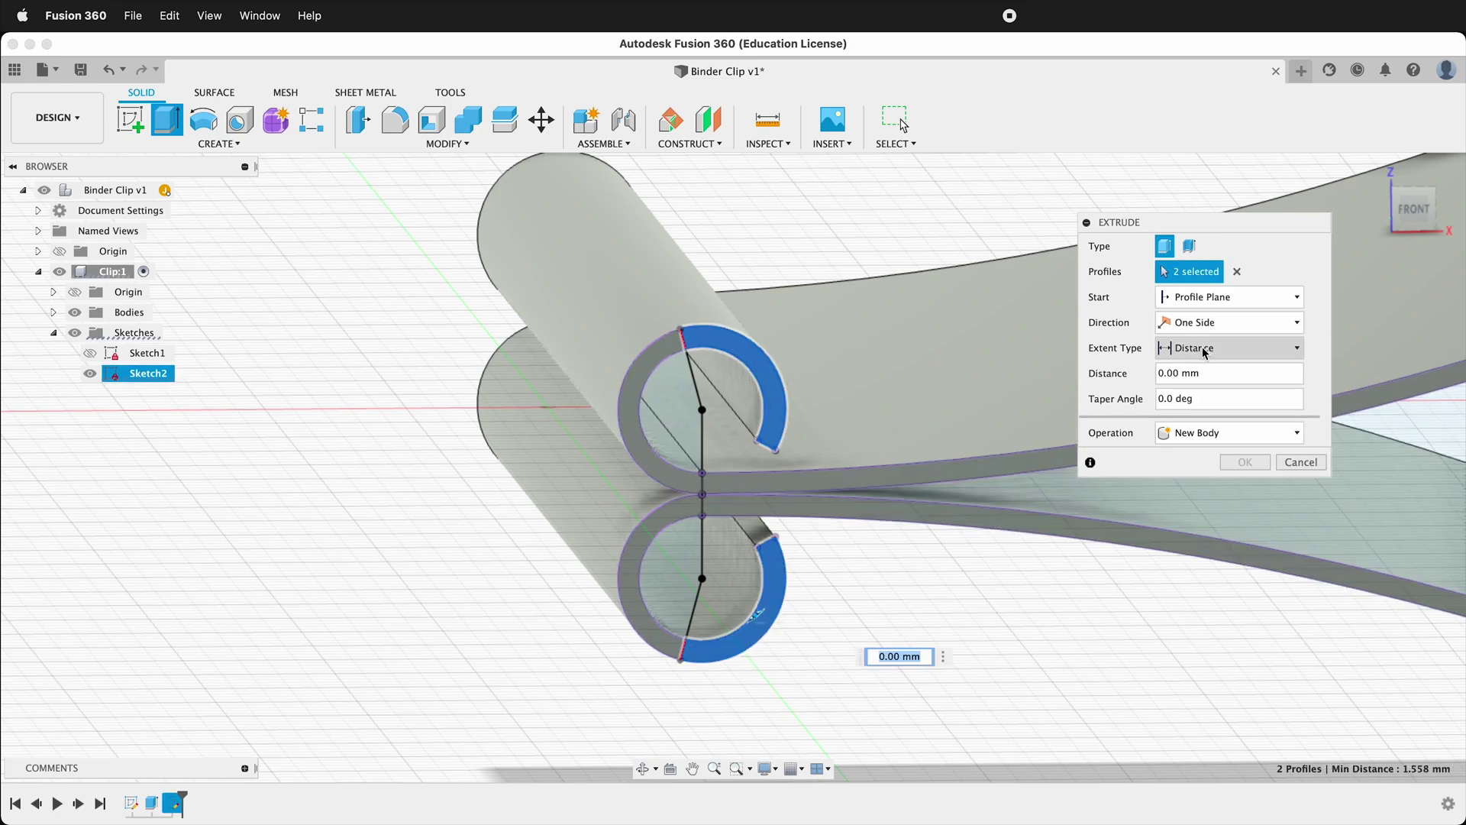
pyautogui.click(1235, 298)
pyautogui.click(1219, 336)
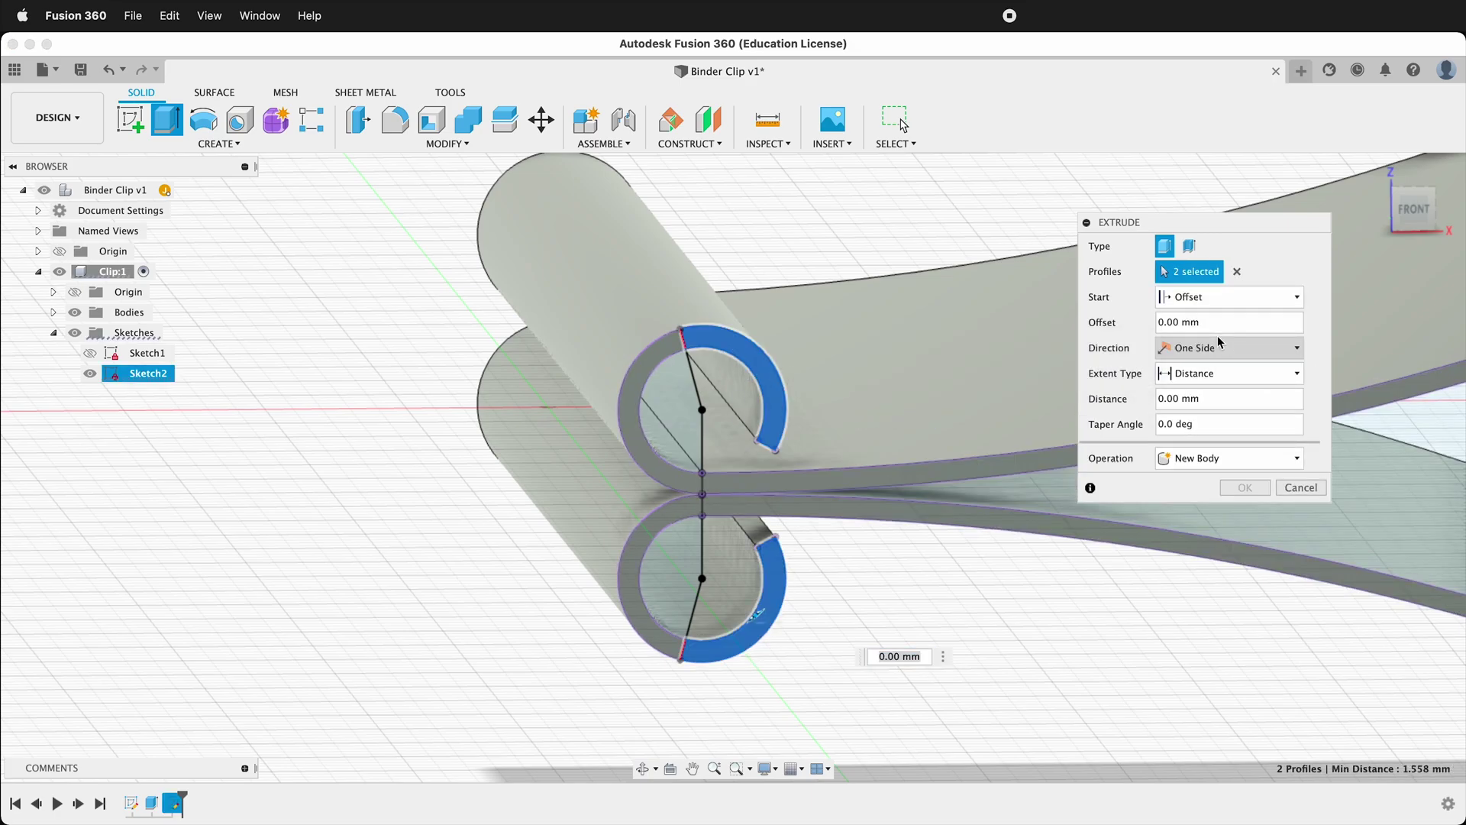
pyautogui.click(1113, 324)
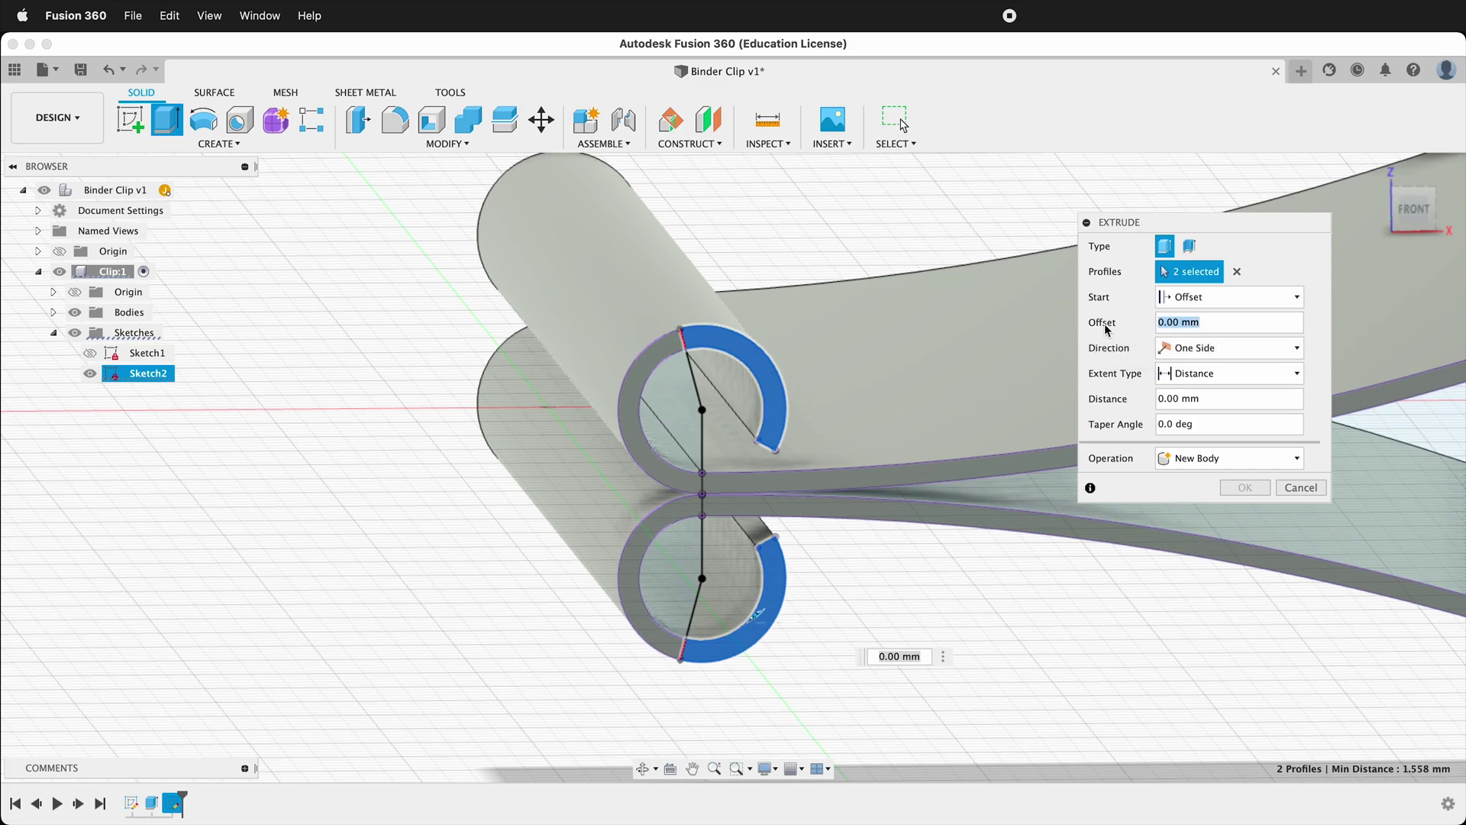
pyautogui.write('-7.75')
# - Cut the notches through both curls with an extrude distance of -16.5 mm
pyautogui.click(1176, 397)
pyautogui.write('16.5')
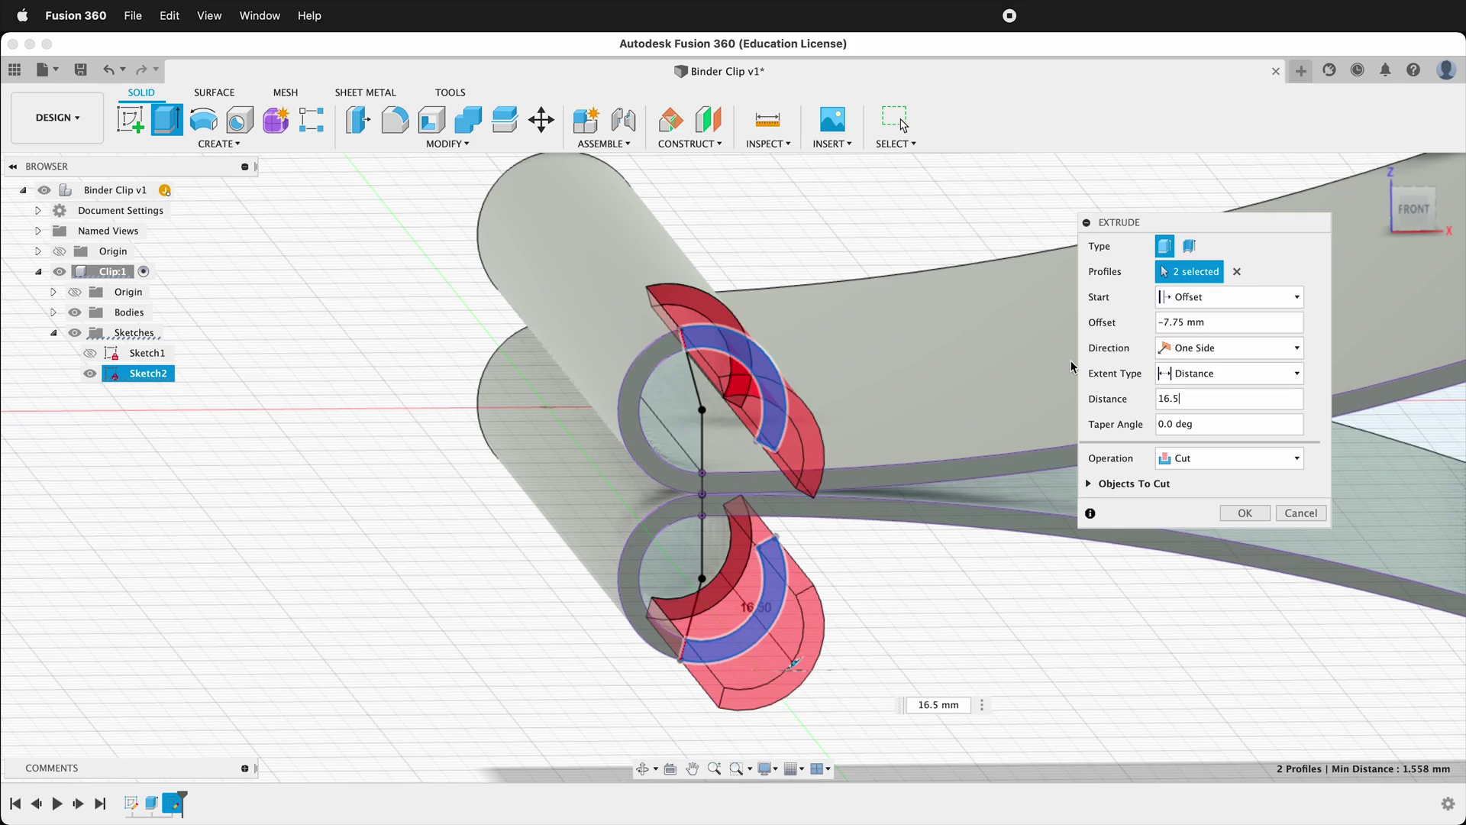
pyautogui.press('Home')
pyautogui.write('-')
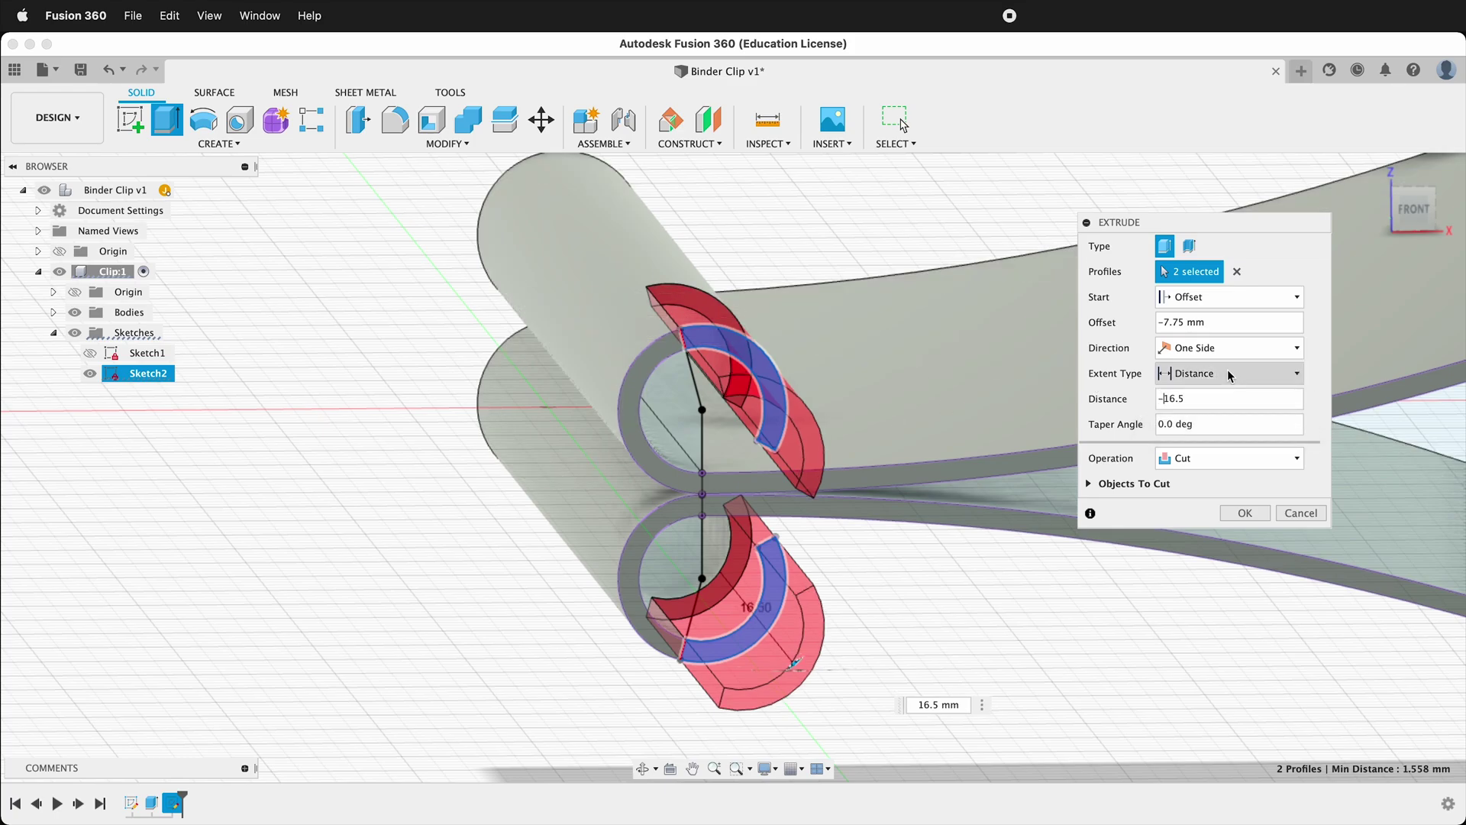
pyautogui.keyDown('shift'); pyautogui.moveTo(845, 353); pyautogui.dragTo(702, 370, button='middle'); pyautogui.keyUp('shift')
pyautogui.keyDown('shift'); pyautogui.moveTo(575, 368); pyautogui.dragTo(1025, 404, button='middle'); pyautogui.keyUp('shift')
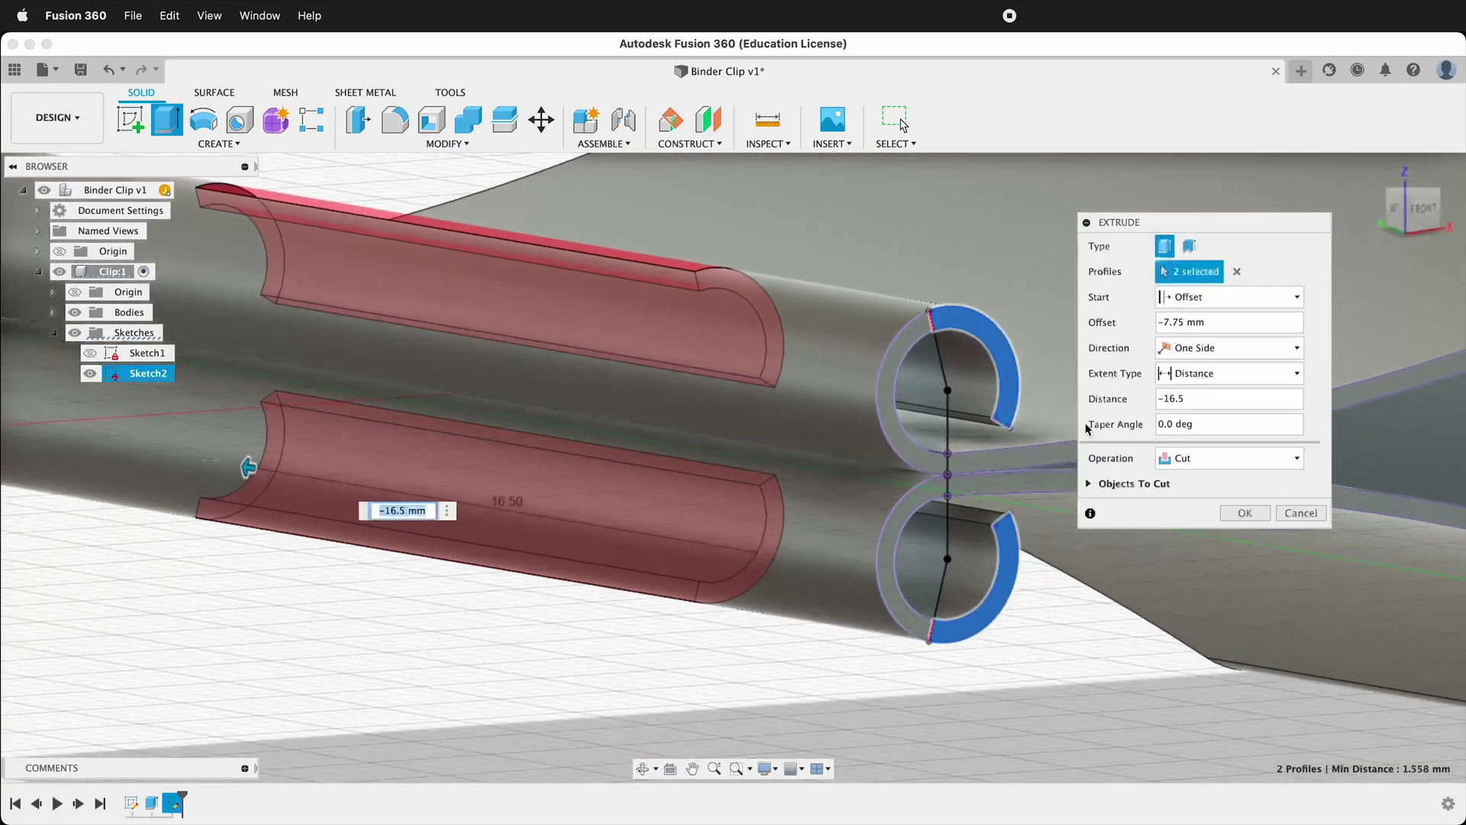
pyautogui.click(1242, 513)
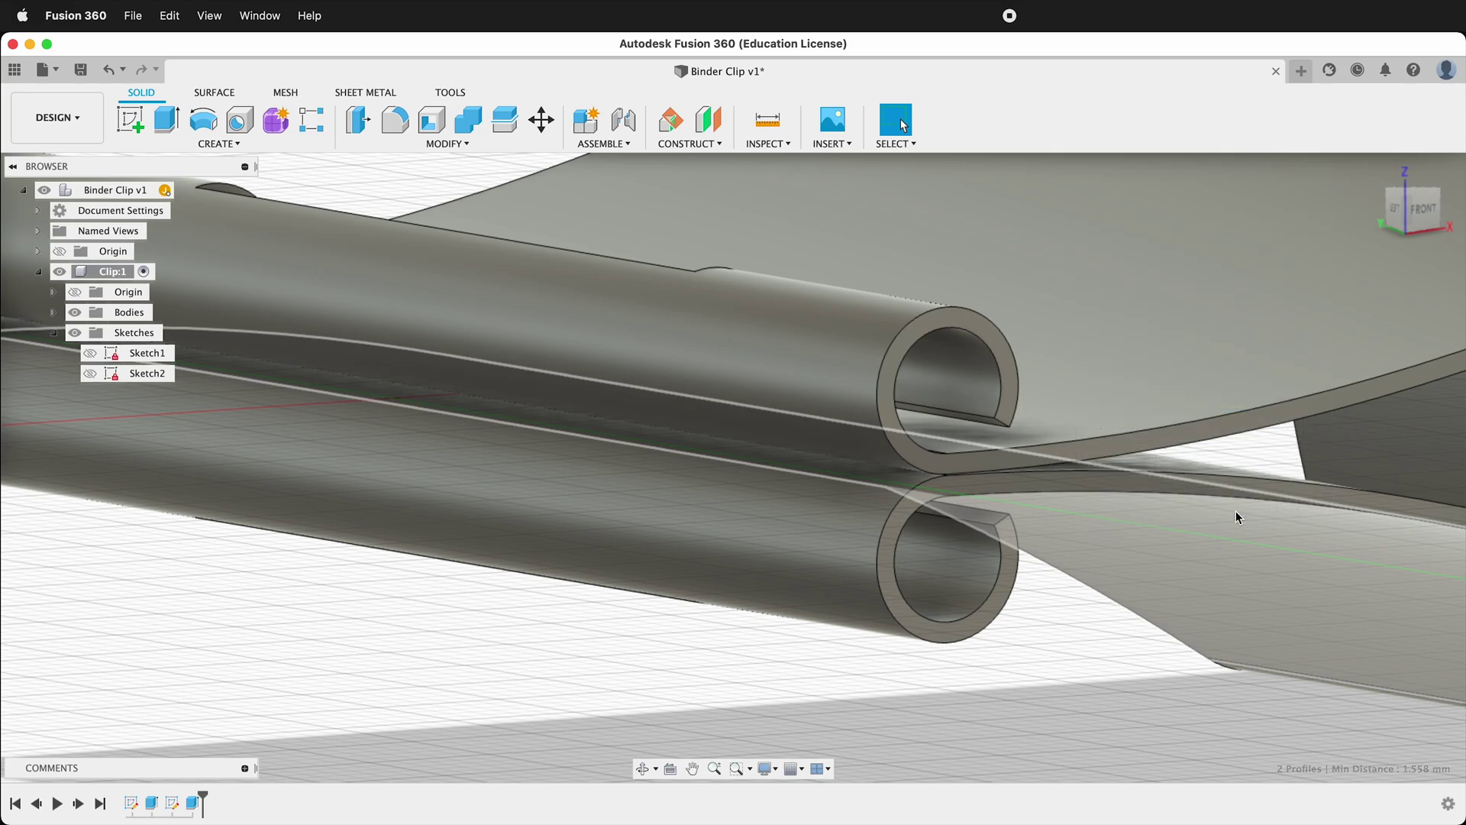
# - Start a new sketch on the vertical YZ origin plane at the clip's curled end
pyautogui.moveTo(759, 501)
pyautogui.keyDown('shift'); pyautogui.mouseDown(button='middle')
pyautogui.moveTo(904, 478)
pyautogui.moveTo(763, 481)
pyautogui.mouseUp(button='middle'); pyautogui.keyUp('shift')
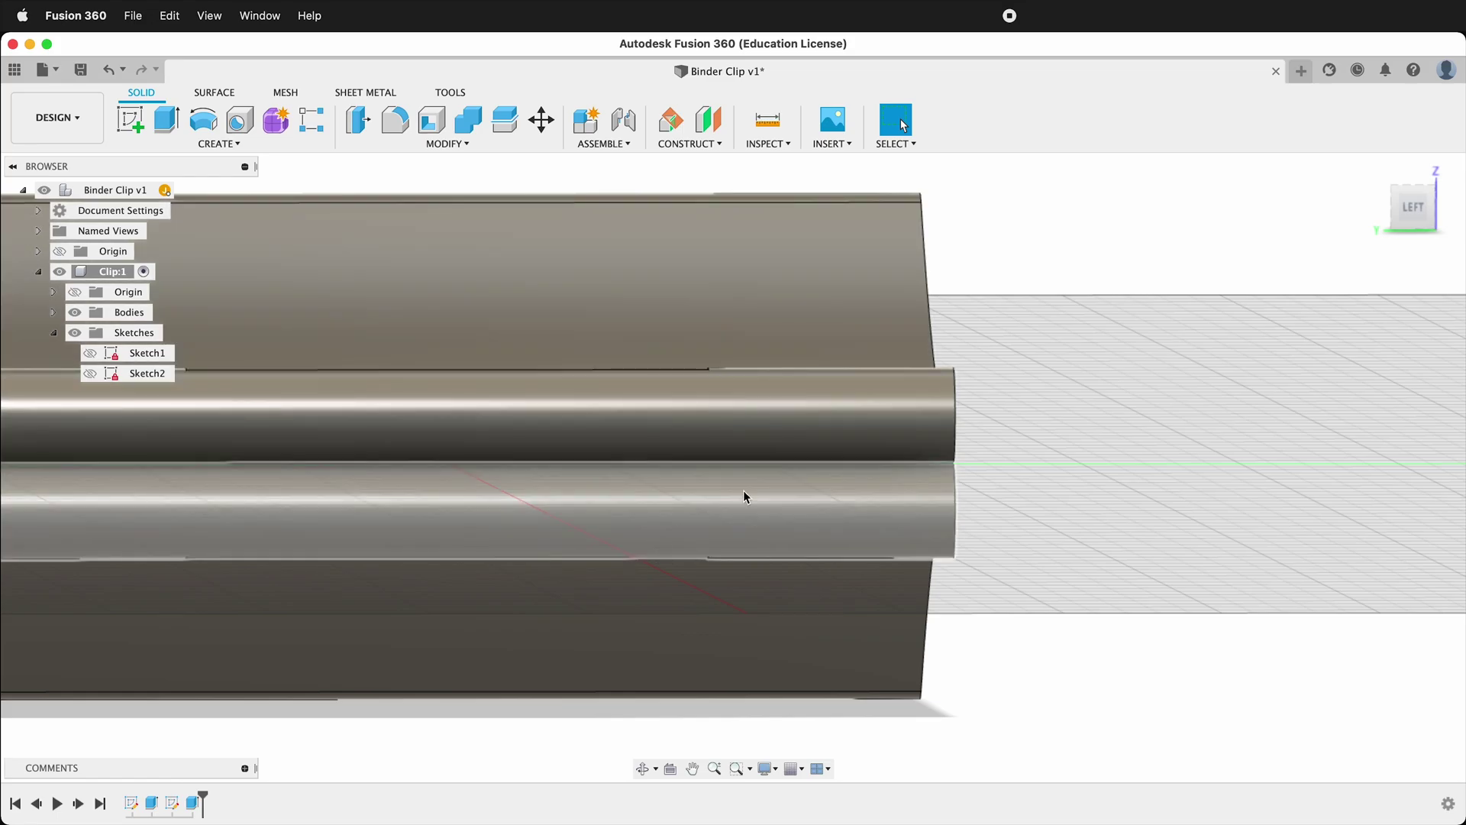
pyautogui.keyDown('shift'); pyautogui.moveTo(855, 458); pyautogui.dragTo(809, 489, button='middle'); pyautogui.keyUp('shift')
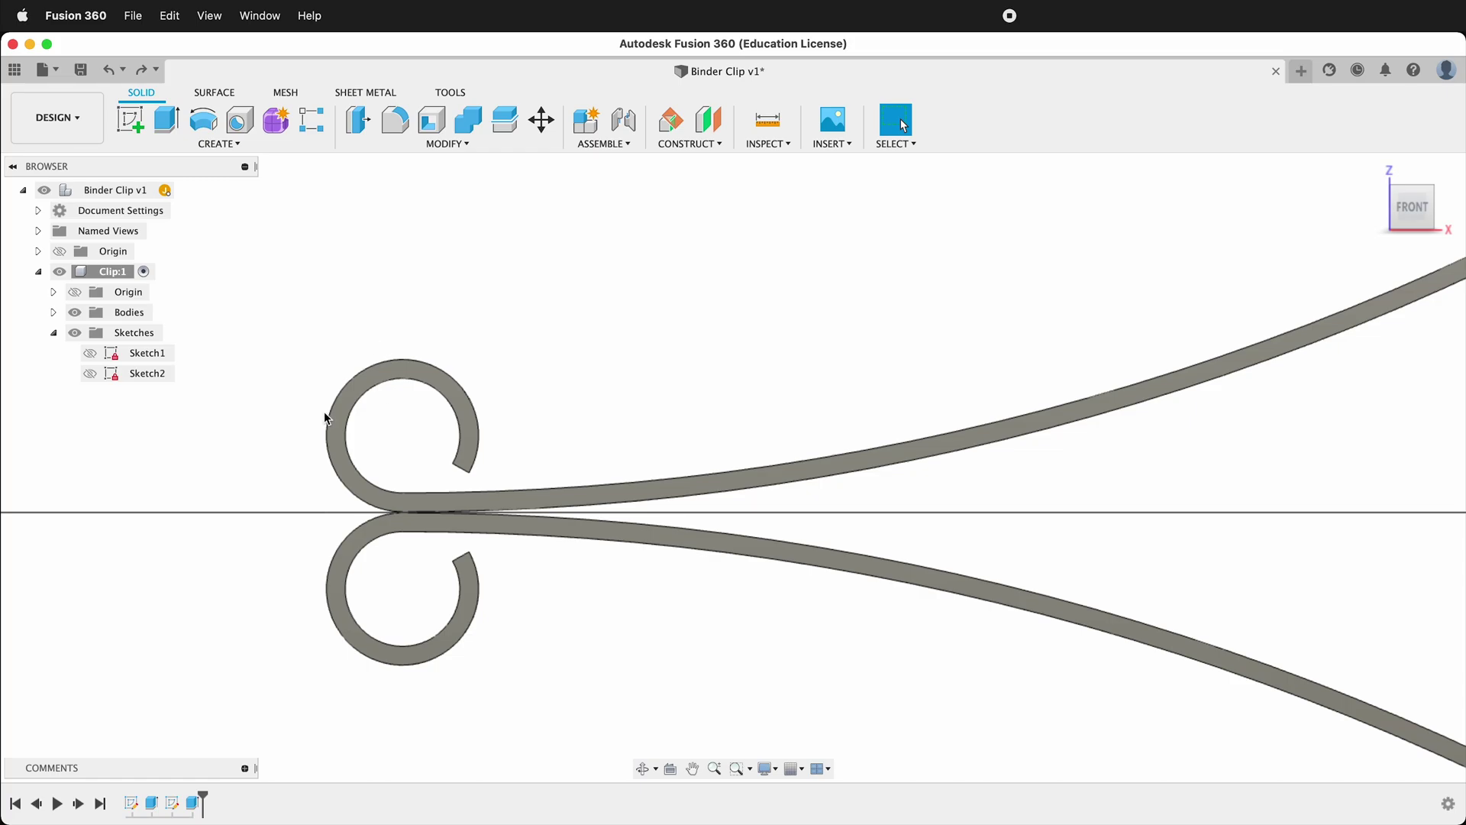
pyautogui.keyDown('shift'); pyautogui.moveTo(848, 363); pyautogui.dragTo(895, 347, button='middle'); pyautogui.keyUp('shift')
pyautogui.scroll(-2, 895, 347)
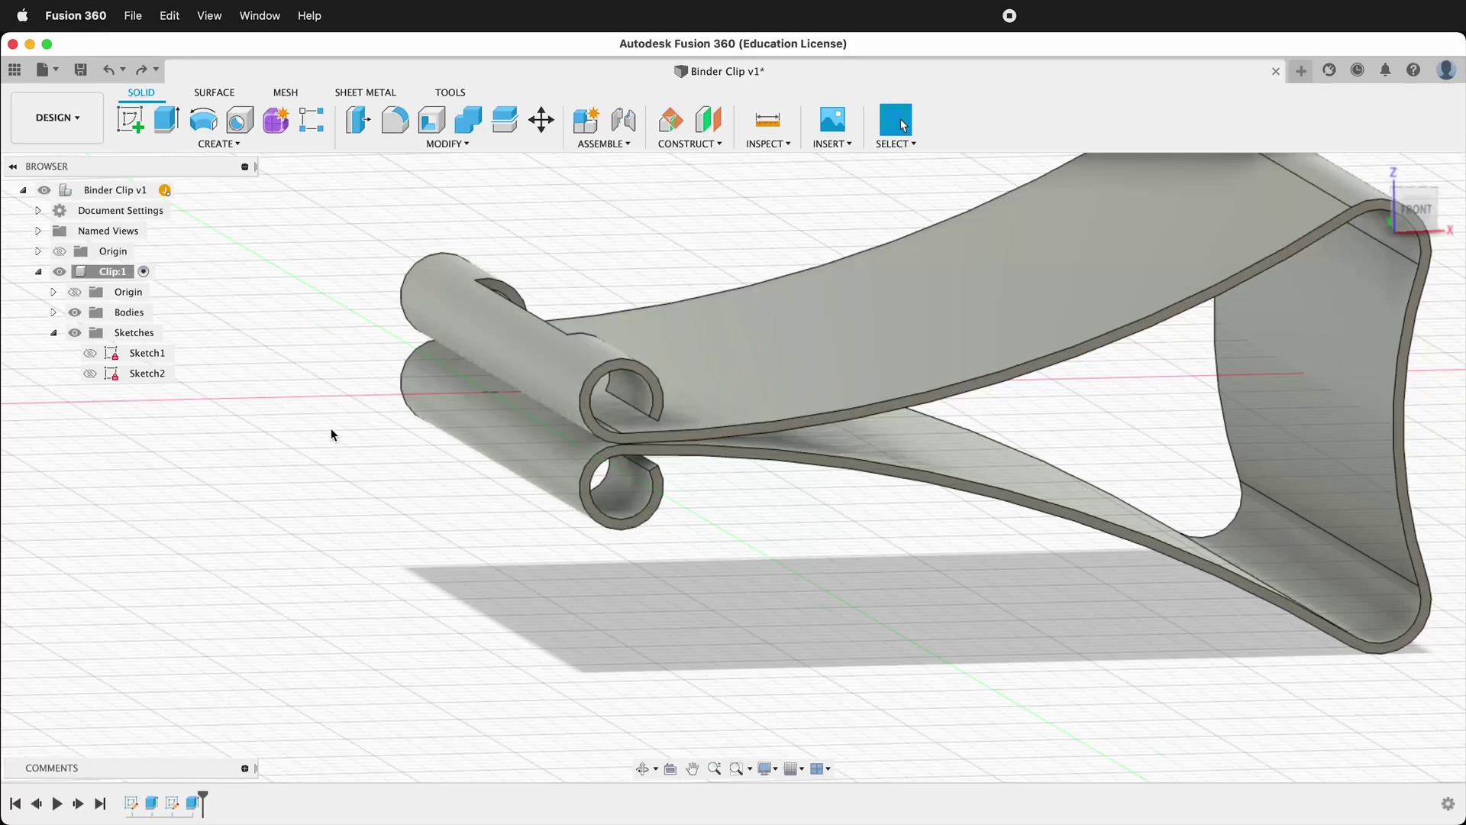
pyautogui.click(130, 120)
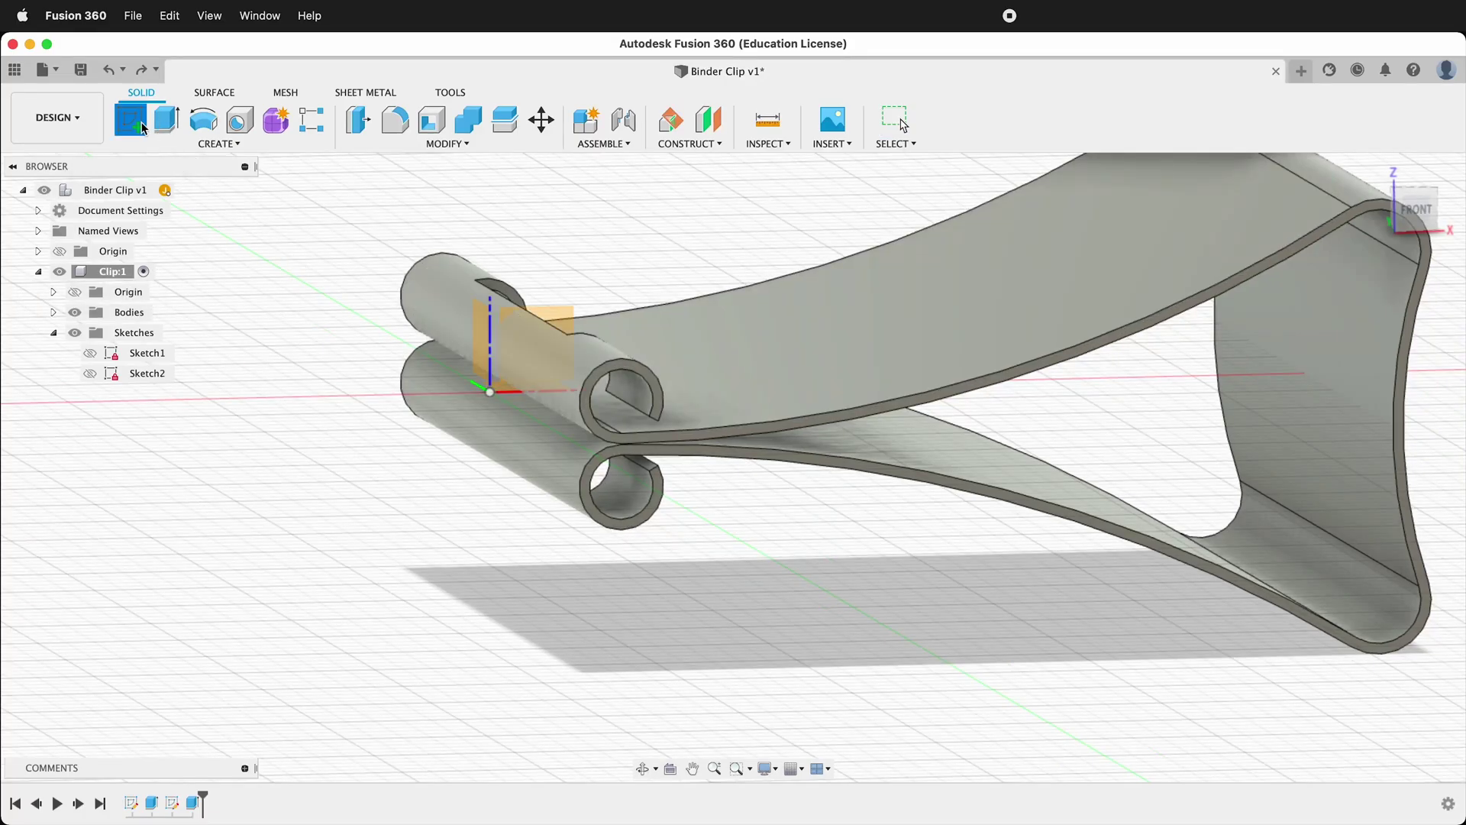
pyautogui.click(476, 336)
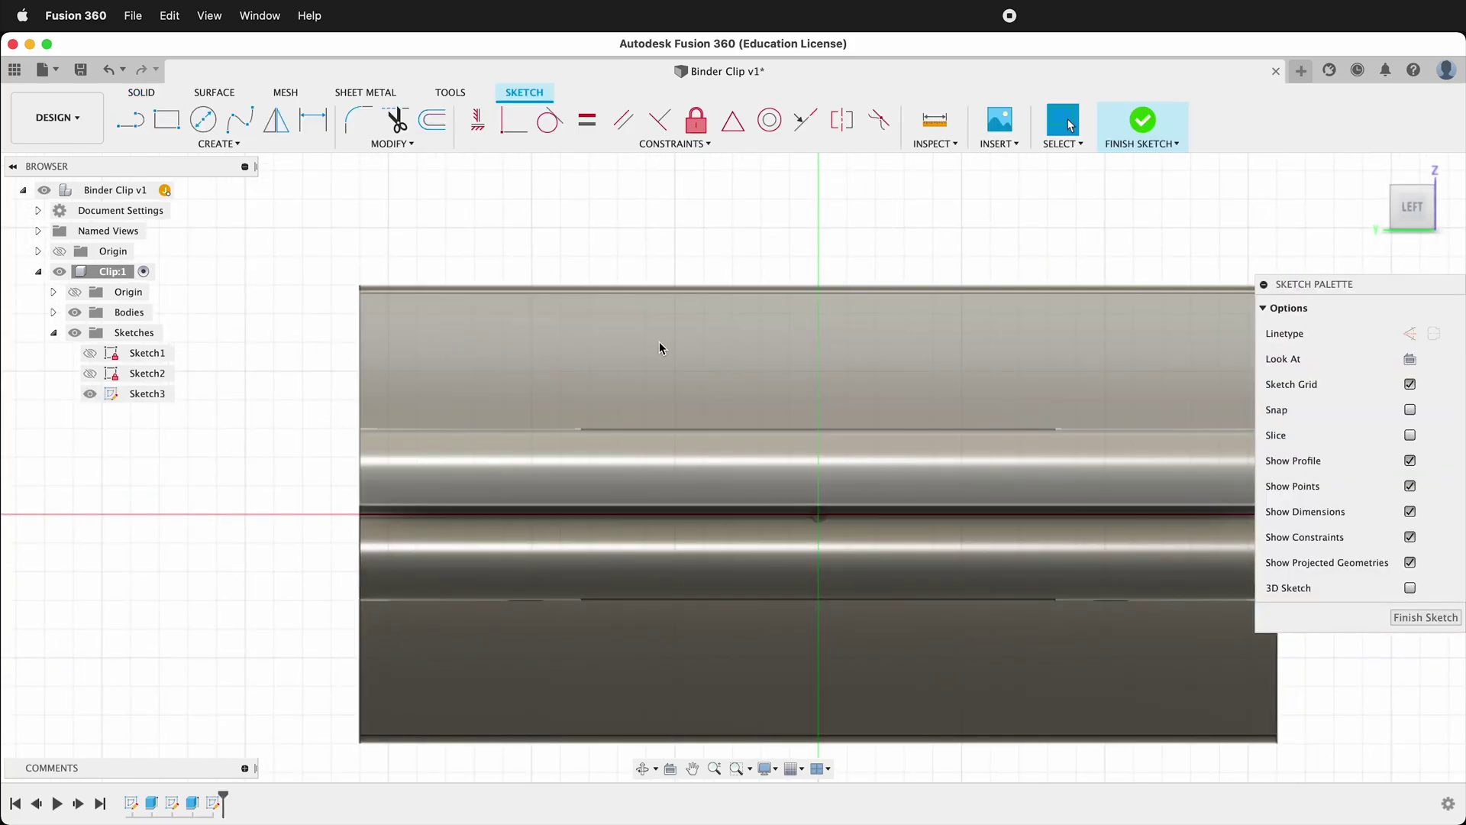
# - Start projecting geometry into the sketch with the long central end faces of the upper and lower curls
pyautogui.press('p')
pyautogui.keyDown('shift'); pyautogui.moveTo(661, 382); pyautogui.dragTo(472, 416, button='middle'); pyautogui.keyUp('shift')
pyautogui.scroll(6, 875, 419)
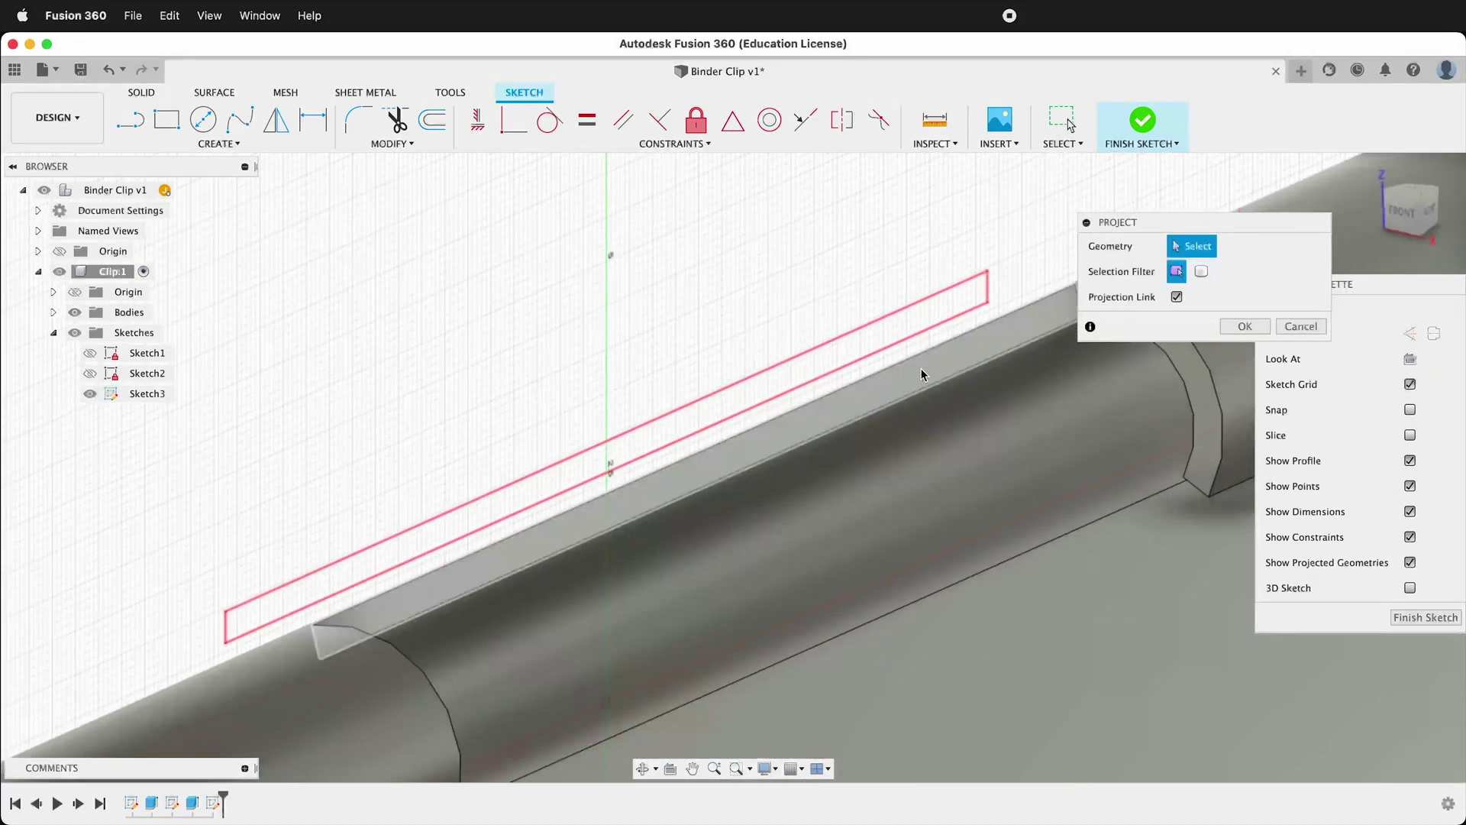
pyautogui.click(945, 360)
pyautogui.scroll(-6, 870, 403)
pyautogui.keyDown('shift'); pyautogui.moveTo(622, 566); pyautogui.dragTo(691, 527, button='middle'); pyautogui.keyUp('shift')
pyautogui.scroll(6, 848, 584)
pyautogui.click(863, 600)
pyautogui.keyDown('shift'); pyautogui.moveTo(863, 599); pyautogui.dragTo(641, 498, button='middle'); pyautogui.keyUp('shift')
pyautogui.keyDown('shift'); pyautogui.moveTo(710, 535); pyautogui.dragTo(717, 478, button='middle'); pyautogui.keyUp('shift')
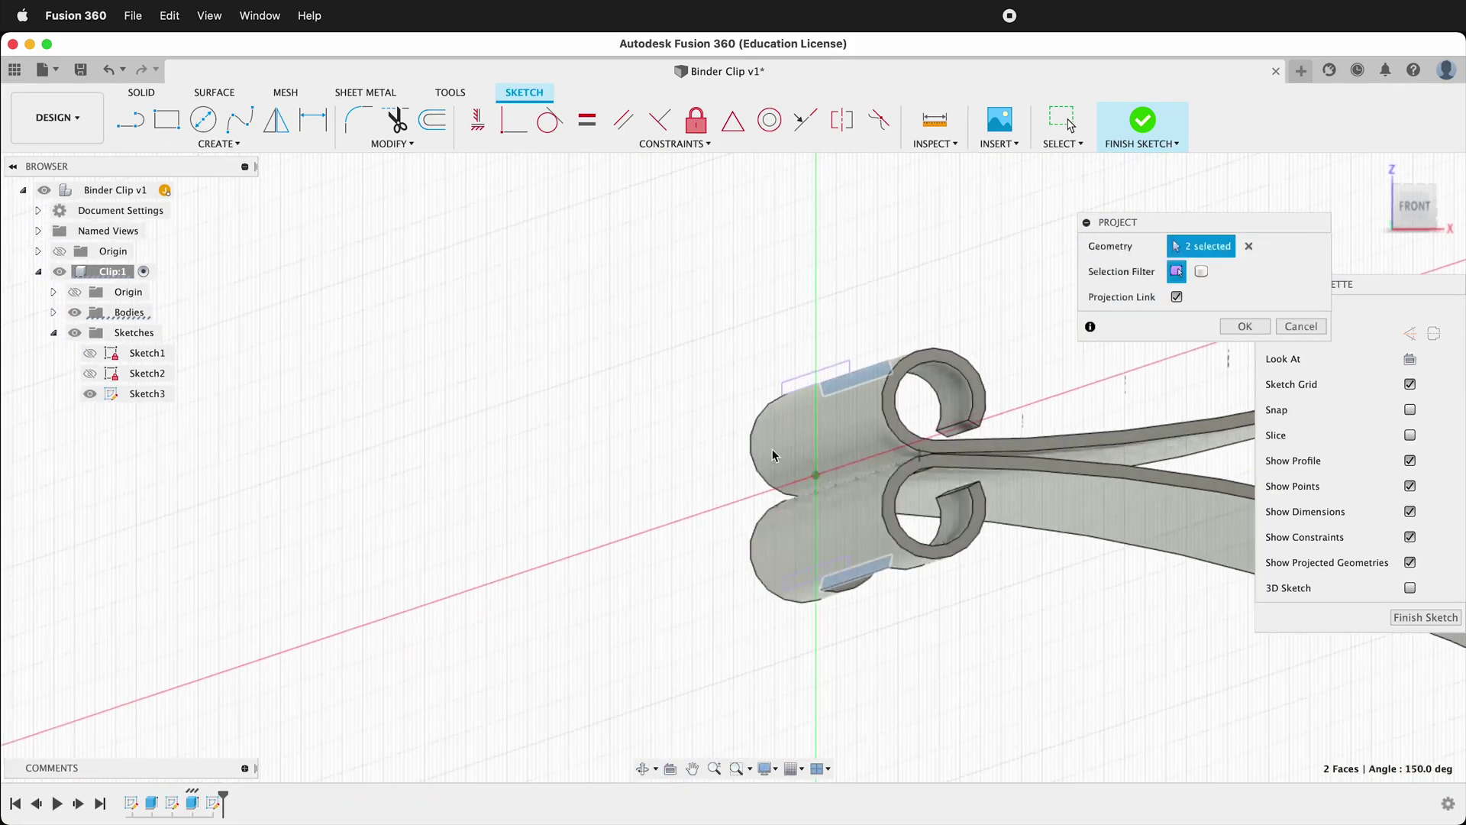
# - Add the four short outer end faces of both curls to the projection, complete it, and return to the left view
pyautogui.scroll(6, 1014, 393)
pyautogui.click(955, 510)
pyautogui.keyDown('shift'); pyautogui.moveTo(961, 617); pyautogui.dragTo(981, 713, button='middle'); pyautogui.keyUp('shift')
pyautogui.click(983, 711)
pyautogui.moveTo(529, 497)
pyautogui.keyDown('shift'); pyautogui.mouseDown(button='middle')
pyautogui.moveTo(595, 521)
pyautogui.moveTo(710, 489)
pyautogui.moveTo(810, 486)
pyautogui.mouseUp(button='middle'); pyautogui.keyUp('shift')
pyautogui.scroll(4, 534, 441)
pyautogui.click(467, 443)
pyautogui.keyDown('shift'); pyautogui.moveTo(467, 443); pyautogui.dragTo(369, 685, button='middle'); pyautogui.keyUp('shift')
pyautogui.click(360, 686)
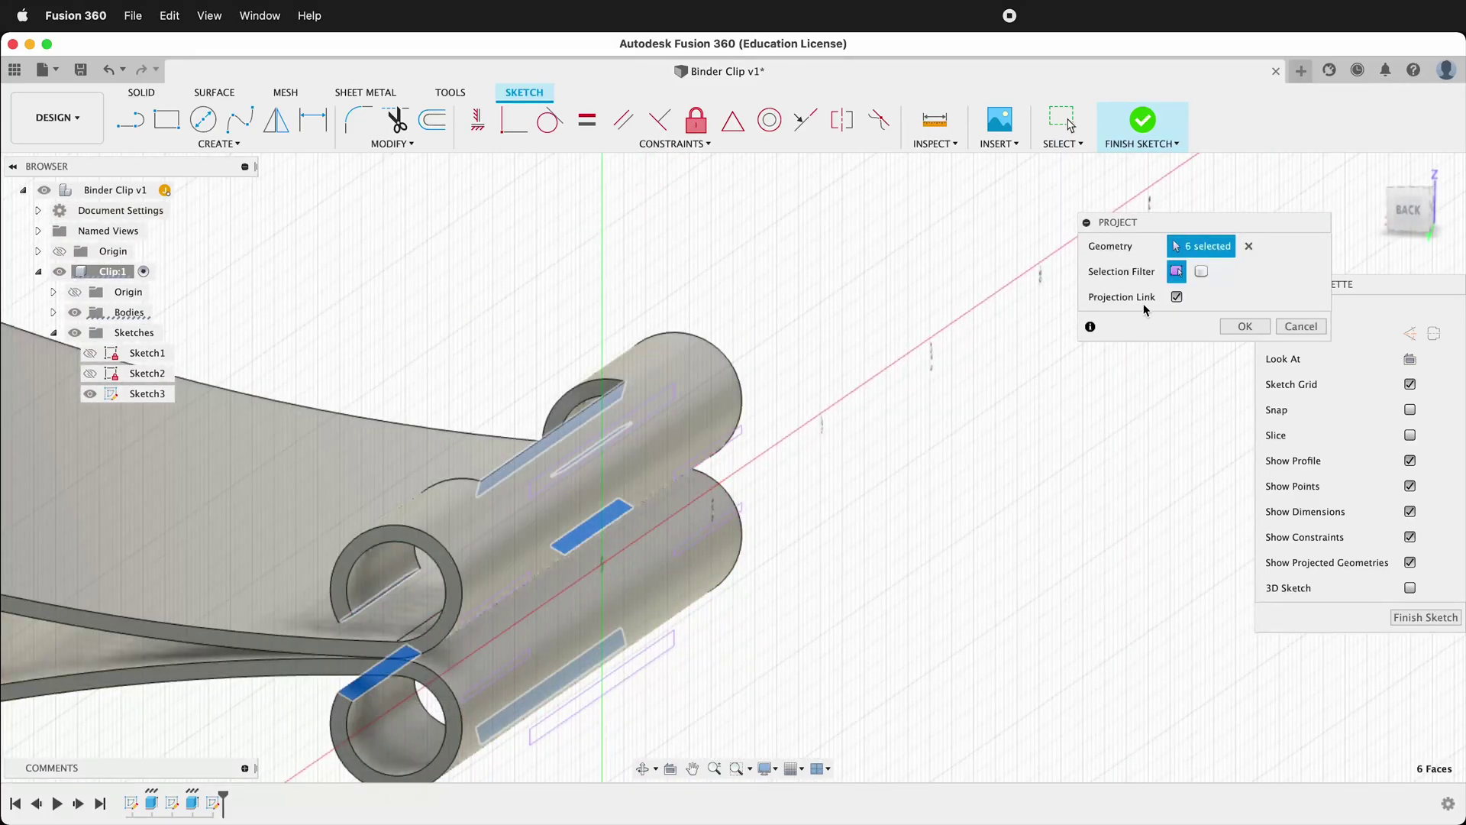
pyautogui.click(1253, 326)
pyautogui.keyDown('shift'); pyautogui.moveTo(840, 340); pyautogui.dragTo(916, 323, button='middle'); pyautogui.keyUp('shift')
pyautogui.click(1423, 215)
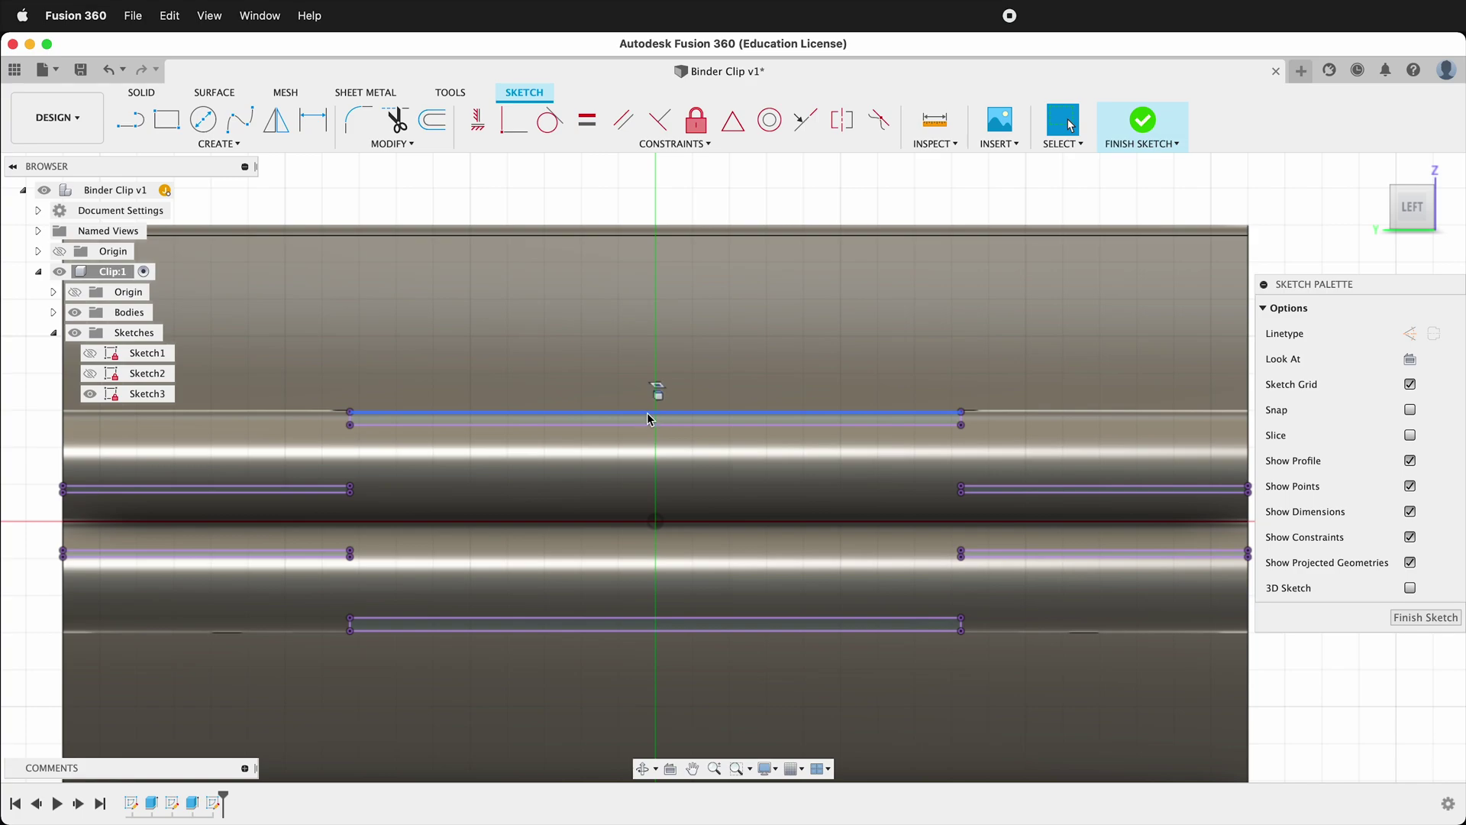
# - Draw a 7.5 mm horizontal line along the top edge of the upper central projected face
pyautogui.press('l')
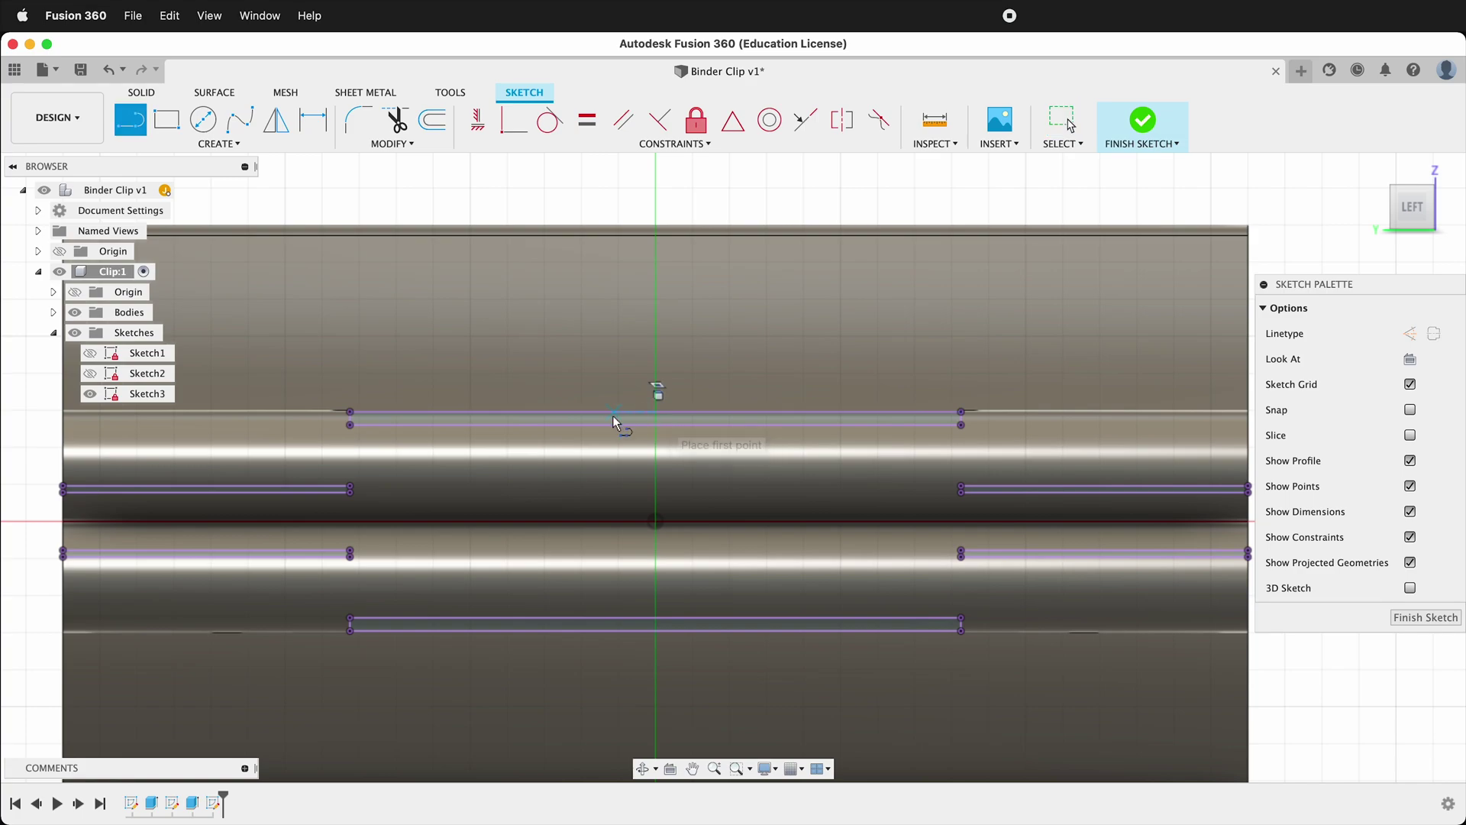
pyautogui.click(511, 411)
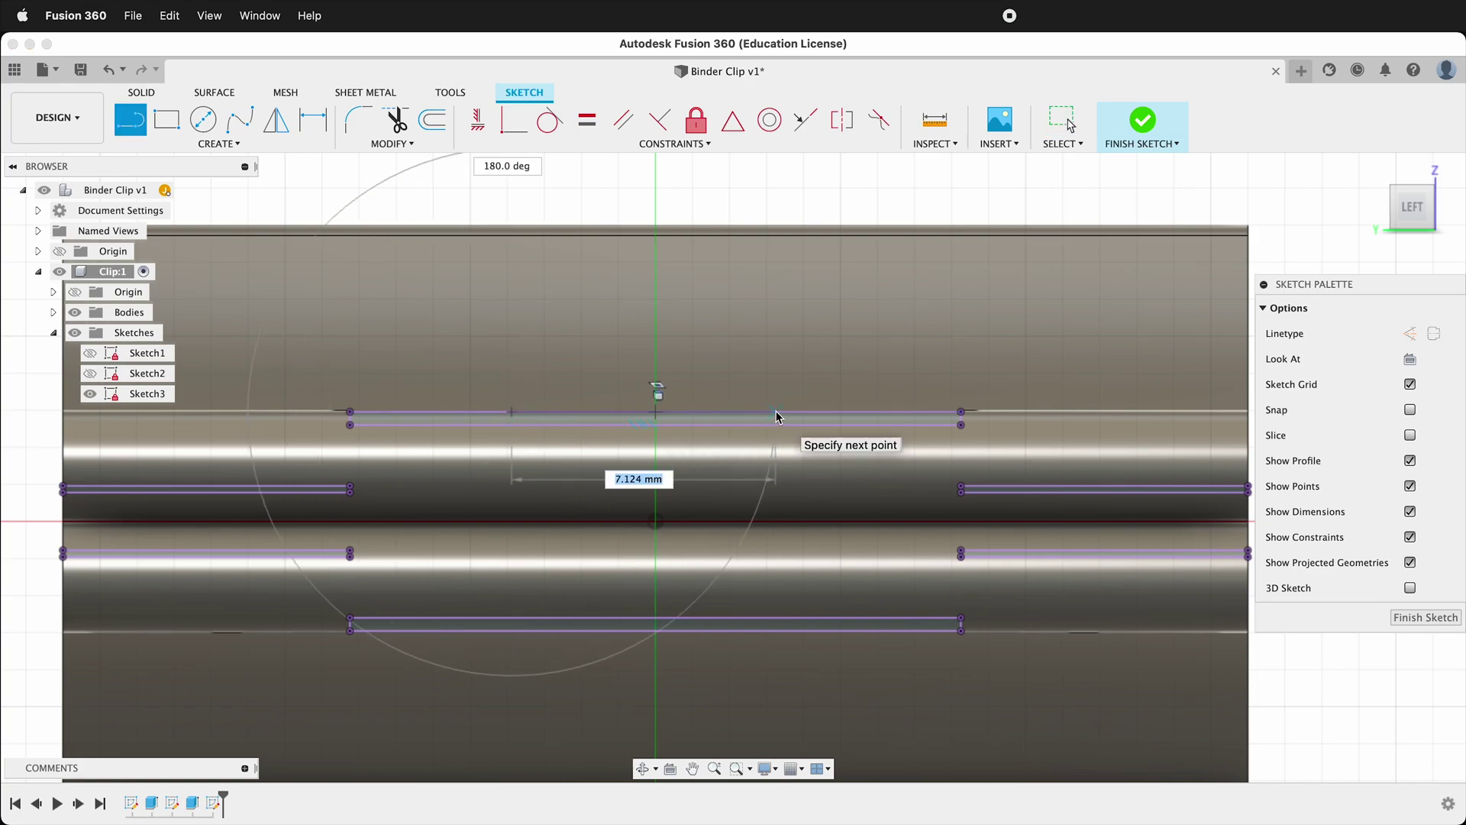
pyautogui.write('7.5')
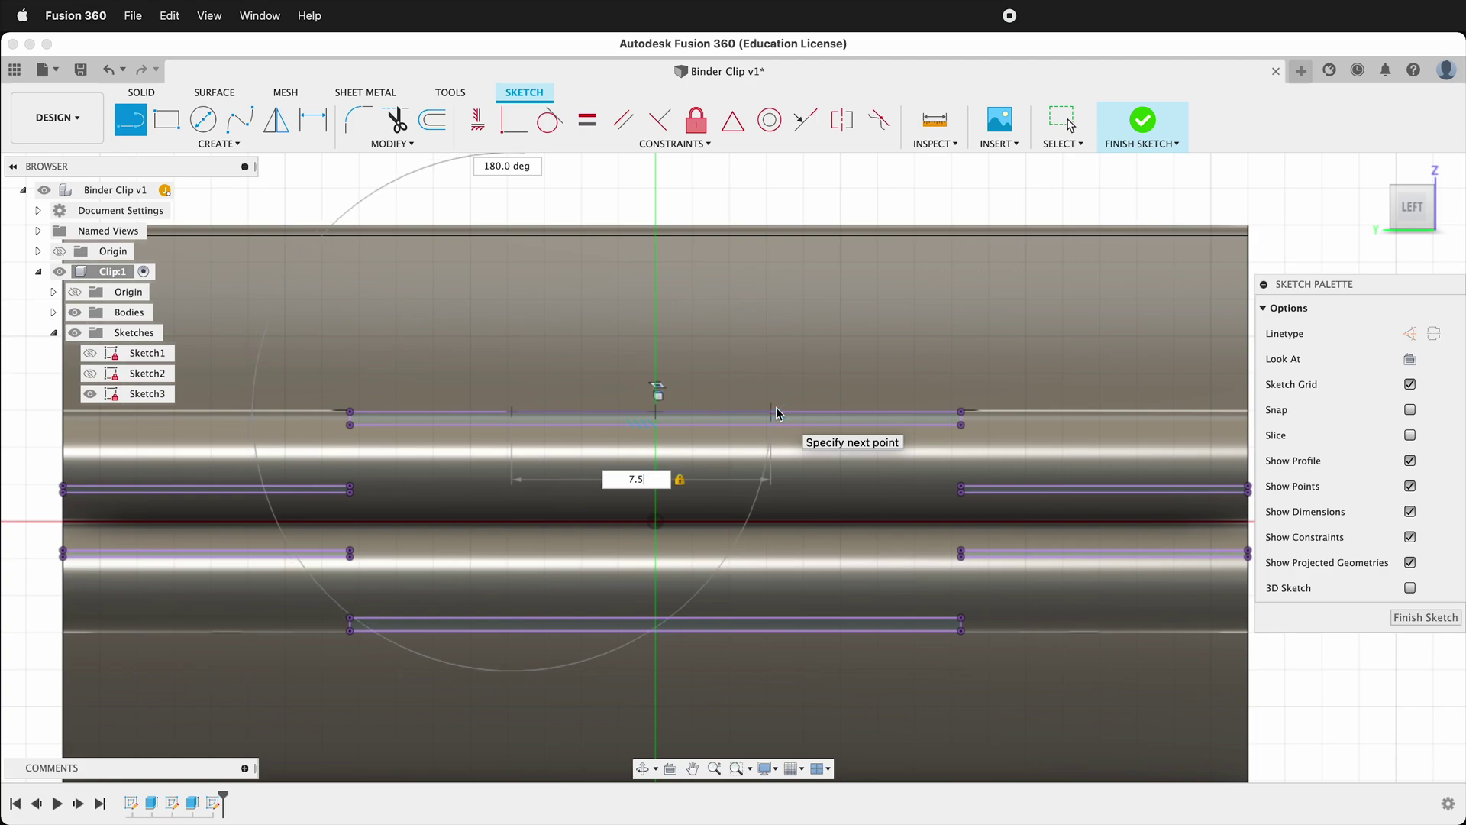
pyautogui.press('Return')
pyautogui.press('Escape')
# - Try a midpoint constraint between the 7.5 mm line and the origin, and undo it
pyautogui.click(733, 120)
pyautogui.click(623, 412)
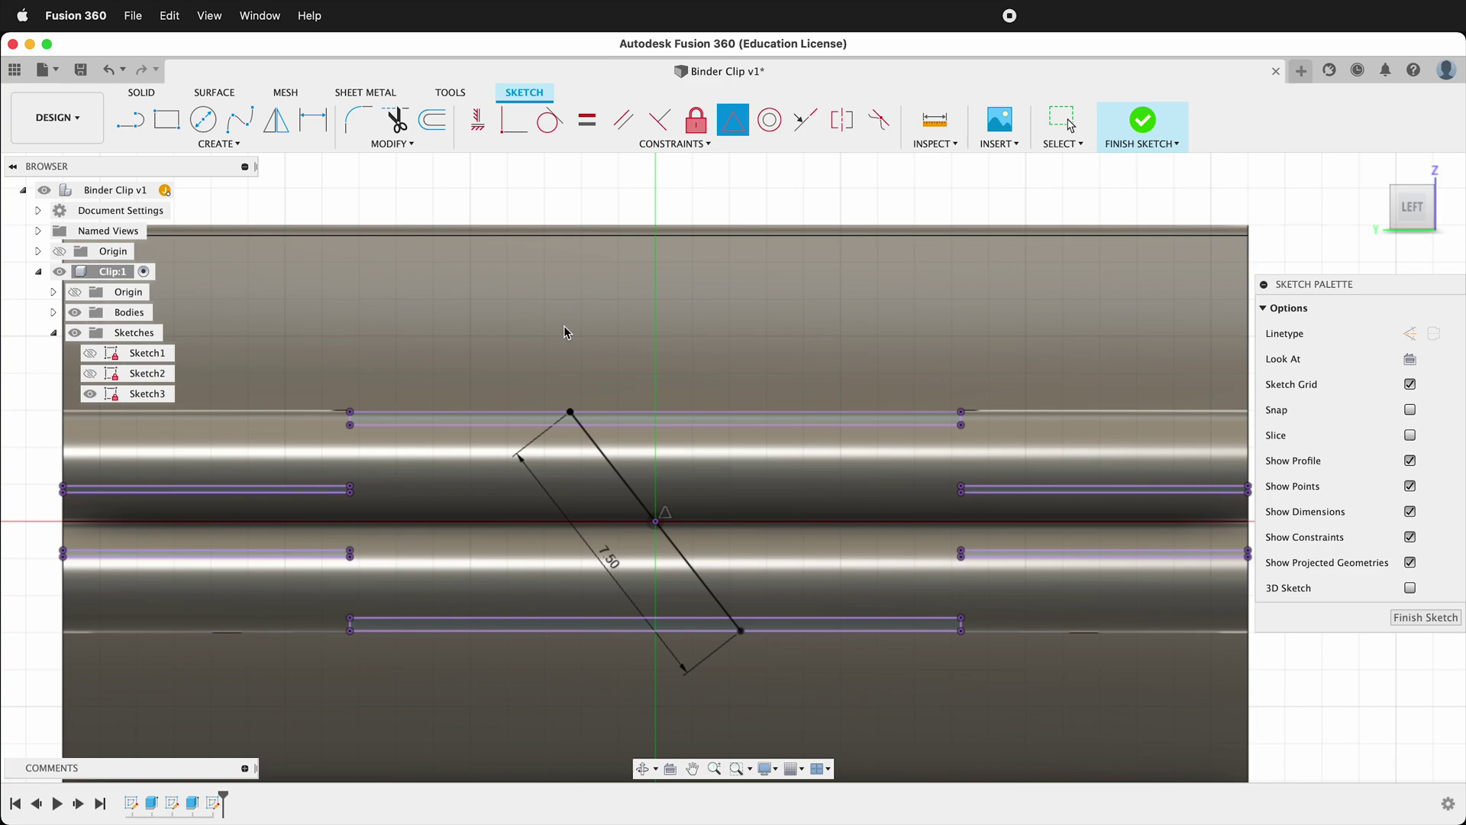
pyautogui.press('Escape')
pyautogui.press('super+z')
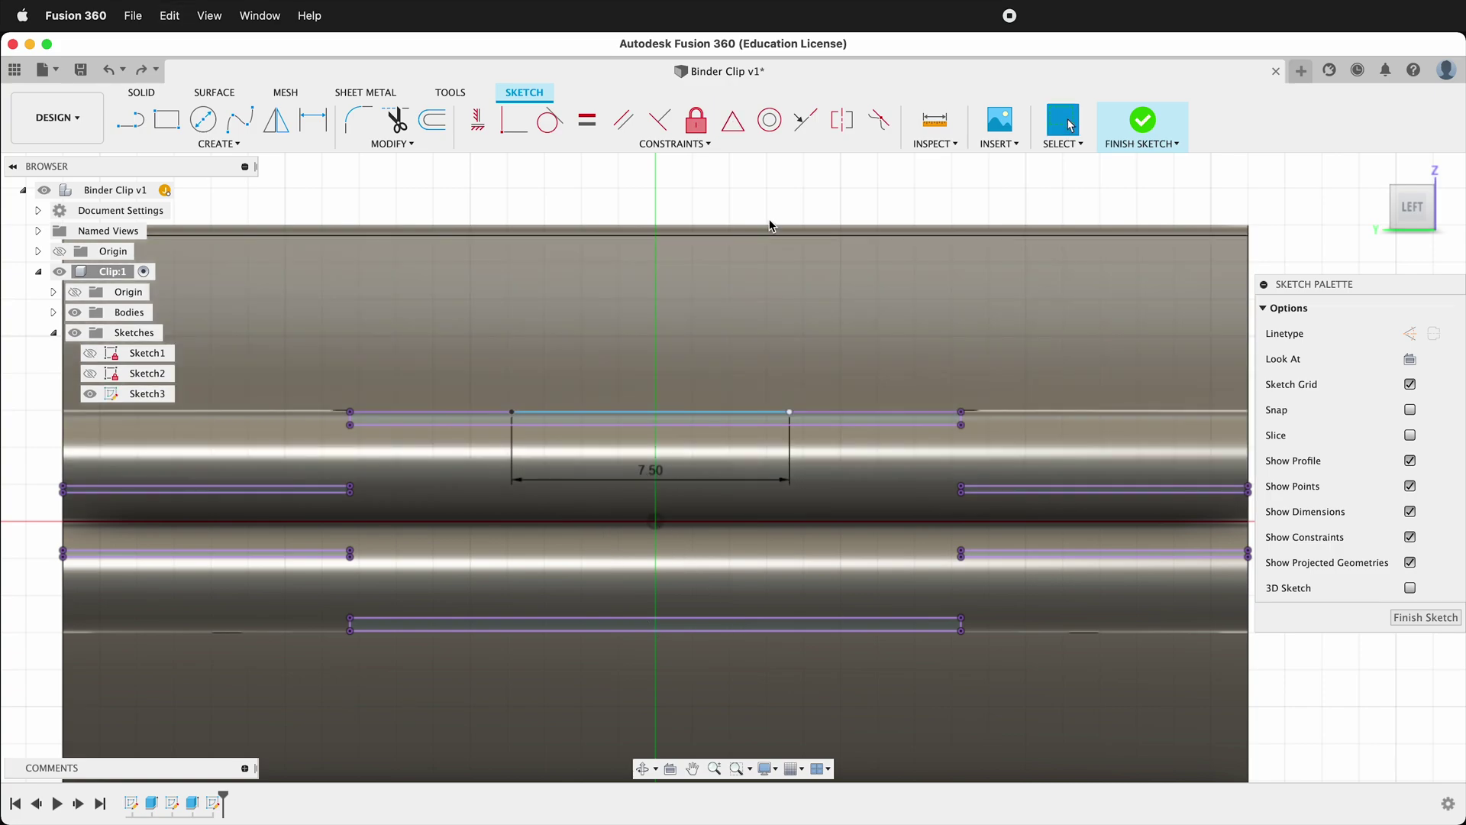
# - Dimension the horizontal distance from the origin to the line's left endpoint as half of its length dimension d18
pyautogui.press('d')
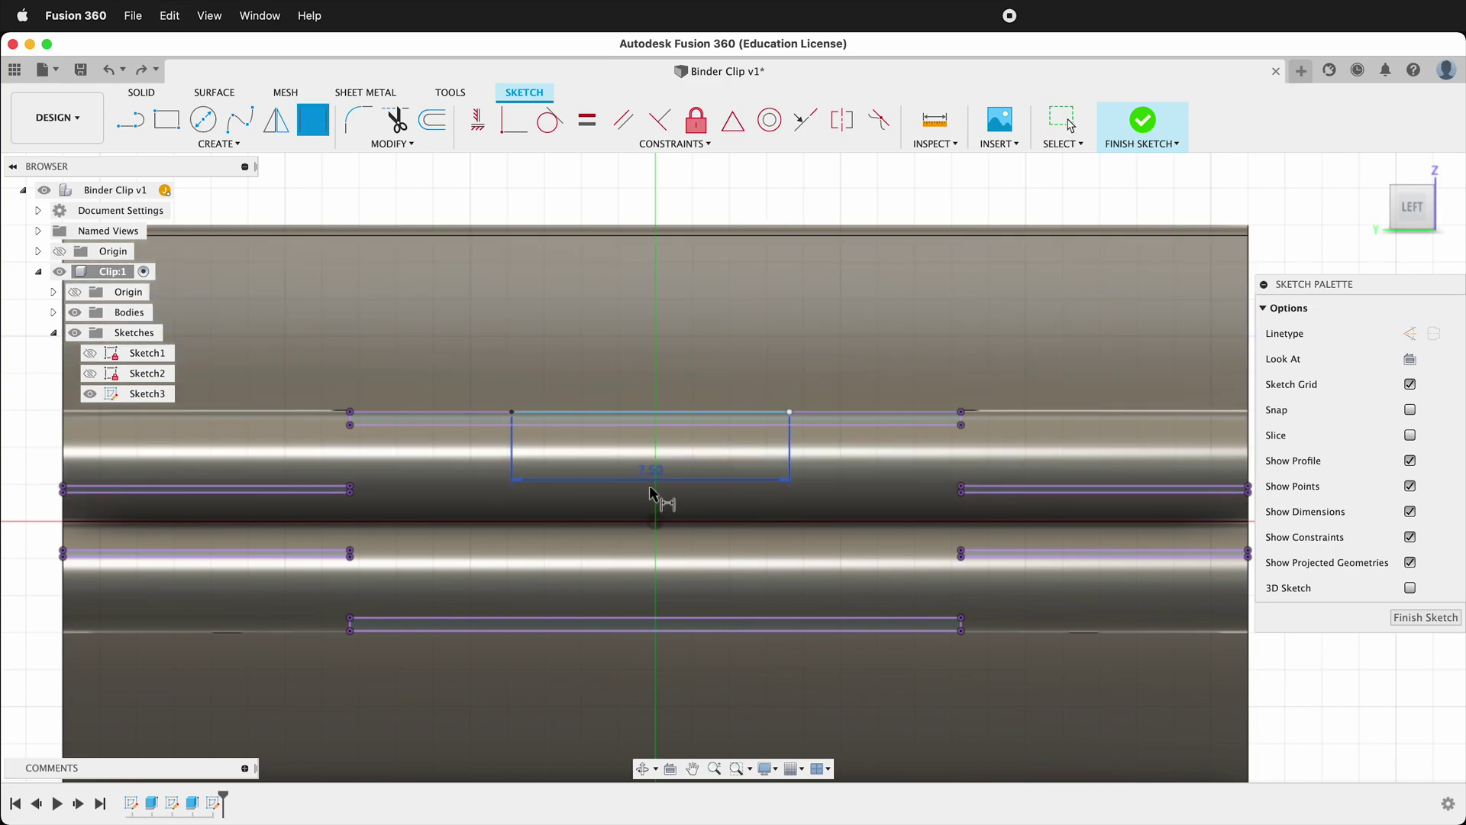
pyautogui.click(655, 522)
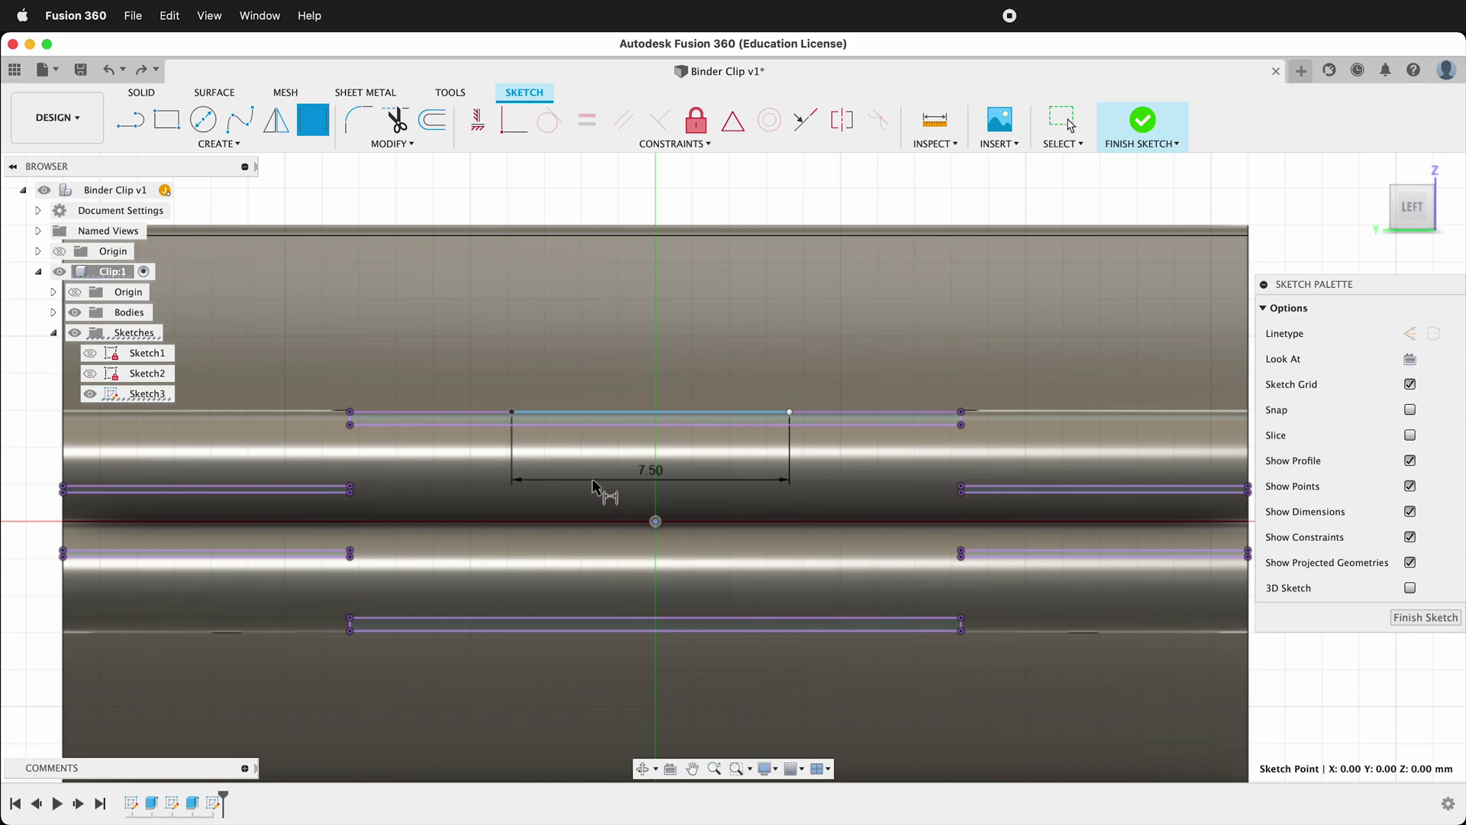
pyautogui.click(510, 411)
pyautogui.click(584, 333)
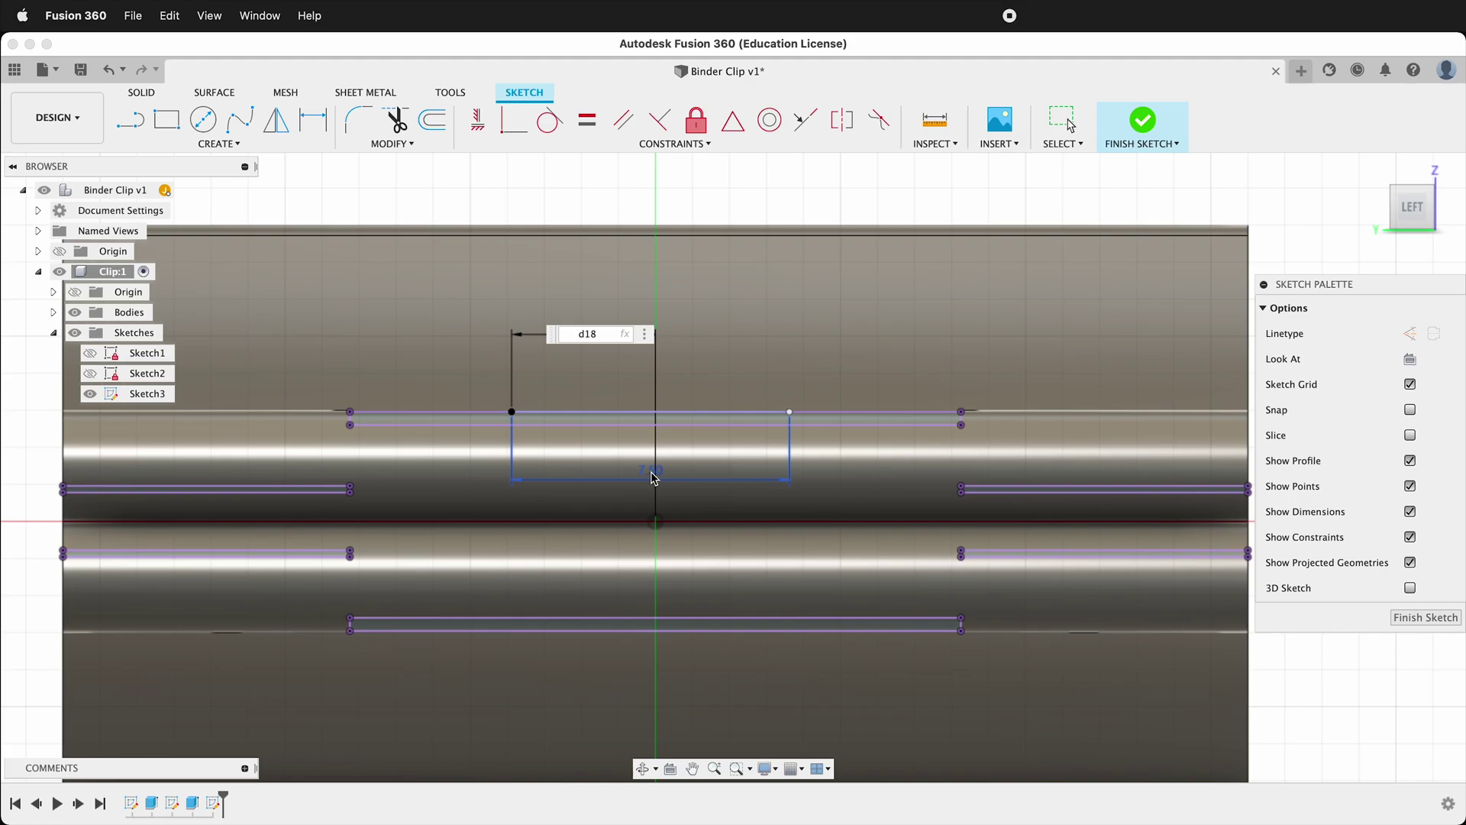
pyautogui.press('Return')
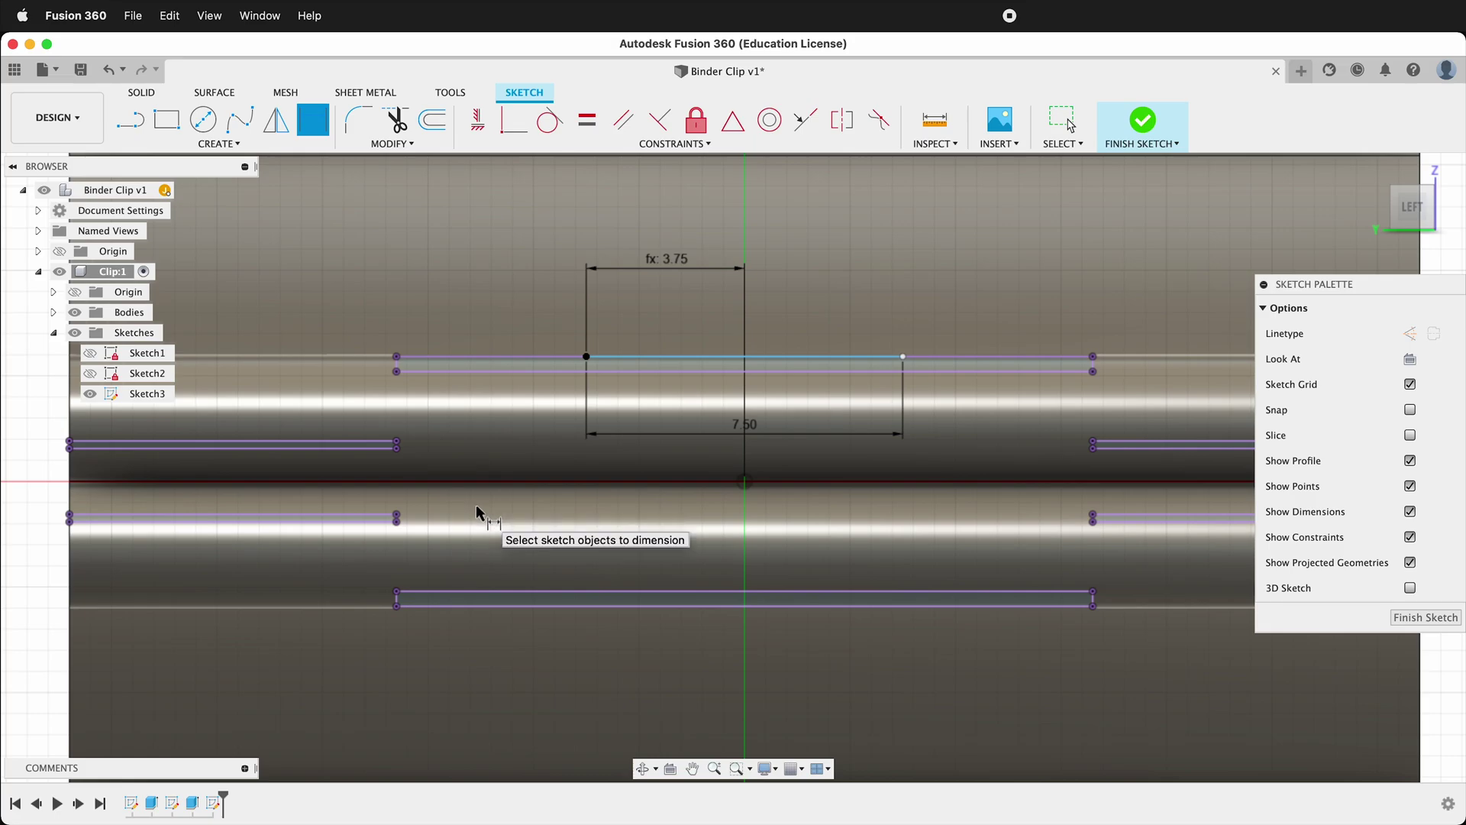
# - Sketch a slanted line from the 7.5 mm line's left end, a horizontal line near the axis, and a slanted return to the upper projected edge
pyautogui.press('l')
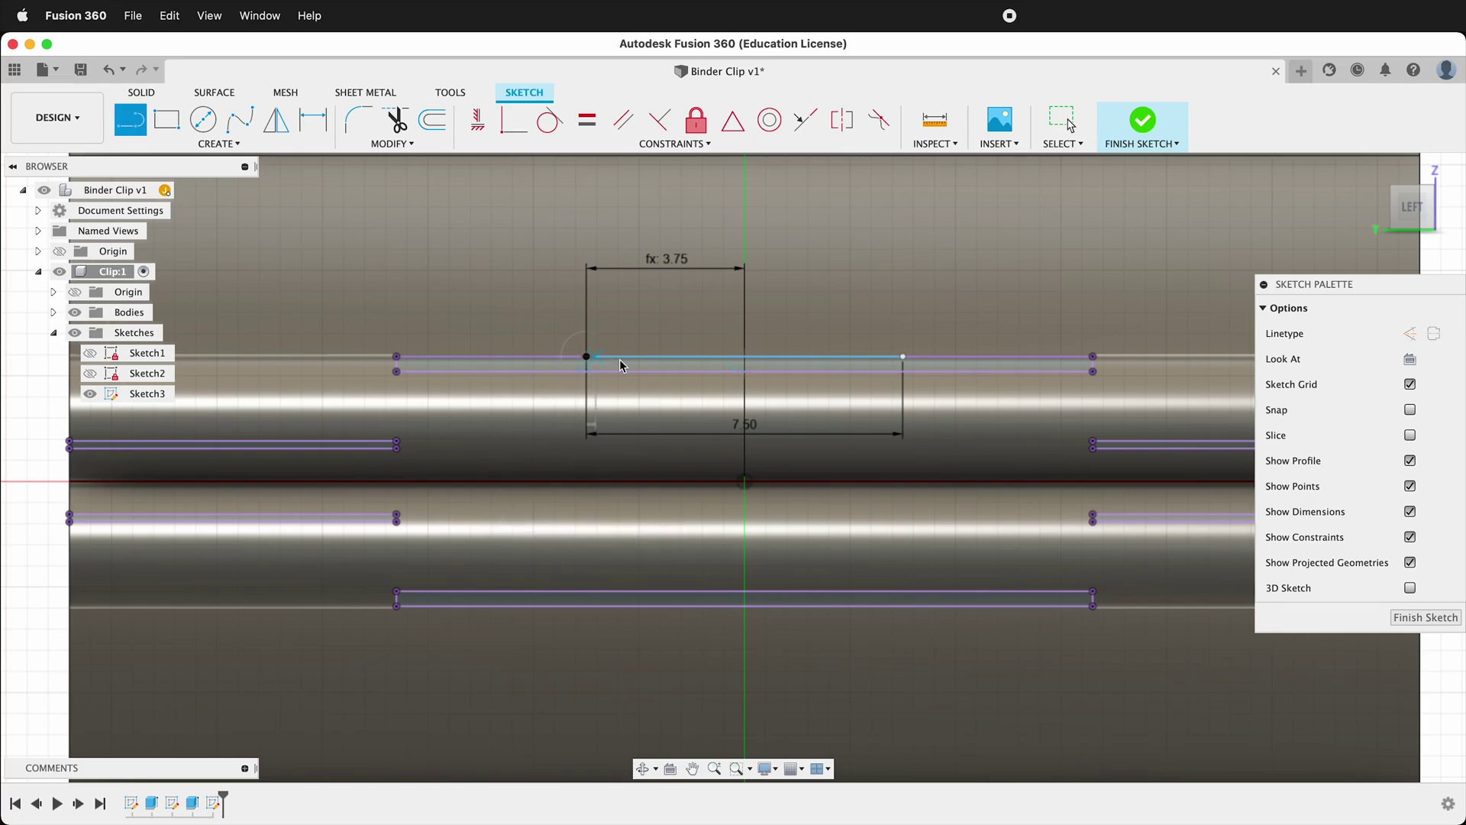
pyautogui.click(586, 356)
pyautogui.scroll(2, 493, 461)
pyautogui.click(492, 459)
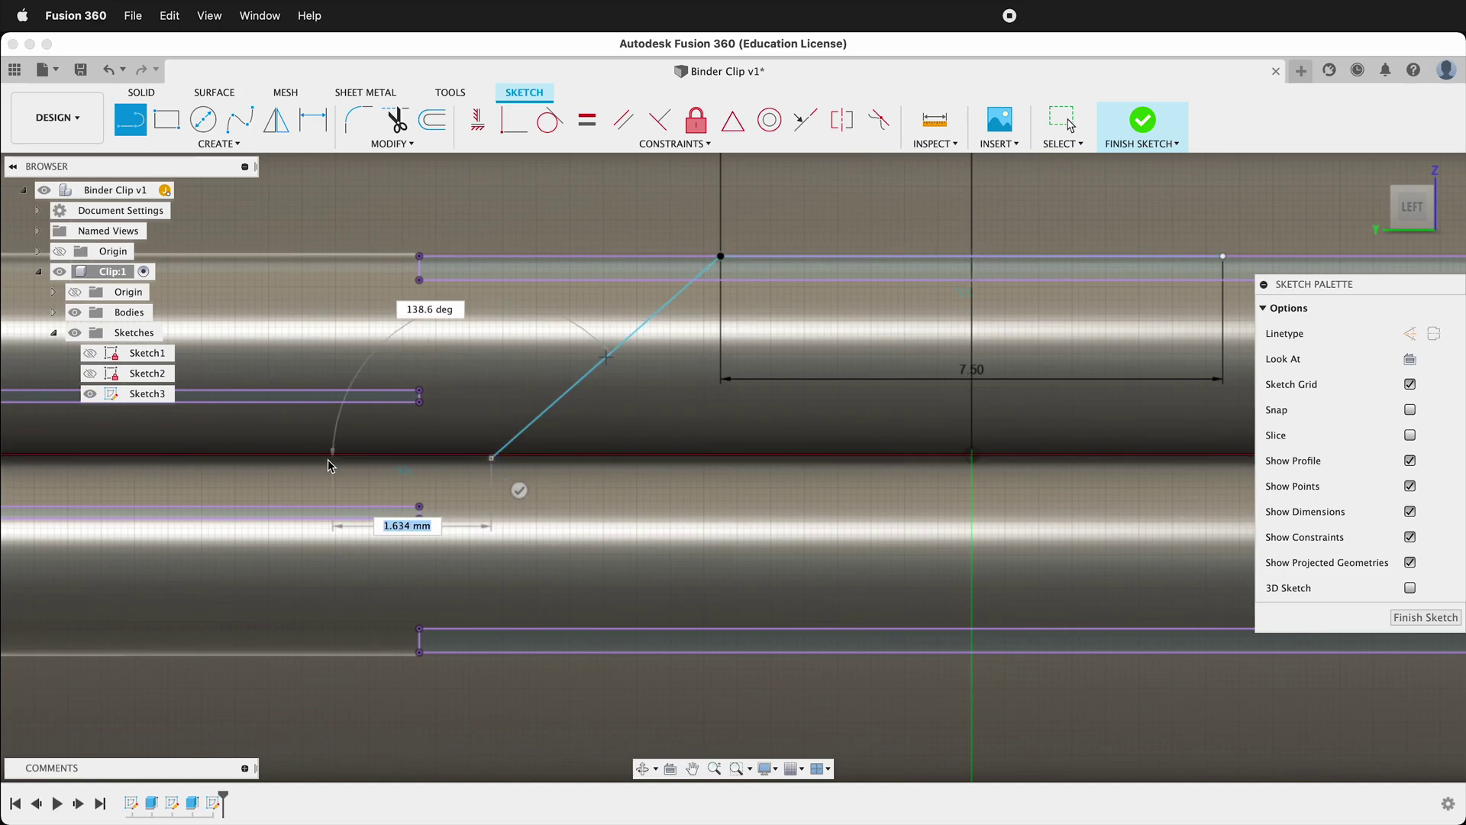
pyautogui.doubleClick(266, 459)
pyautogui.click(266, 459)
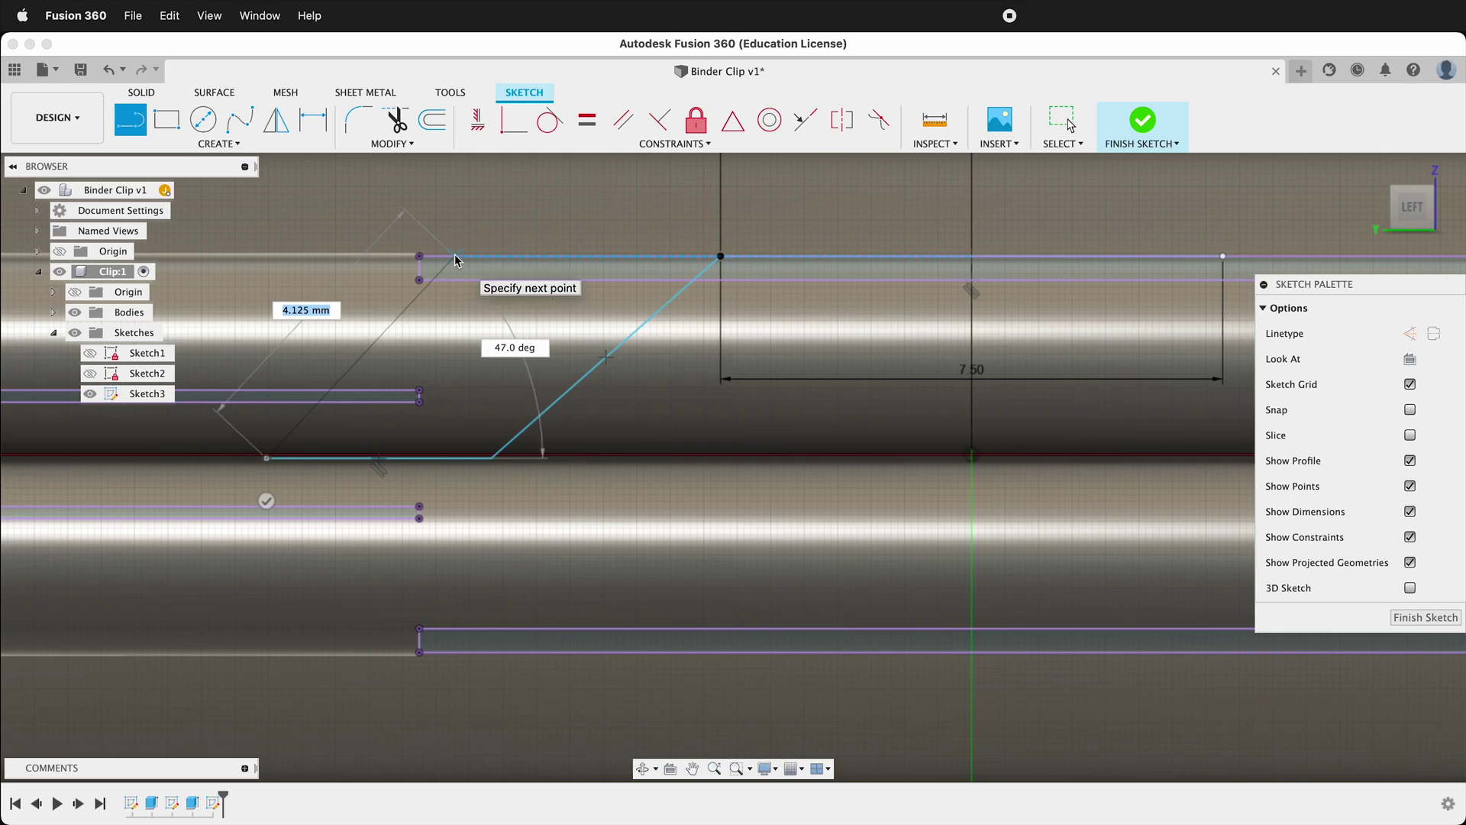
pyautogui.click(454, 260)
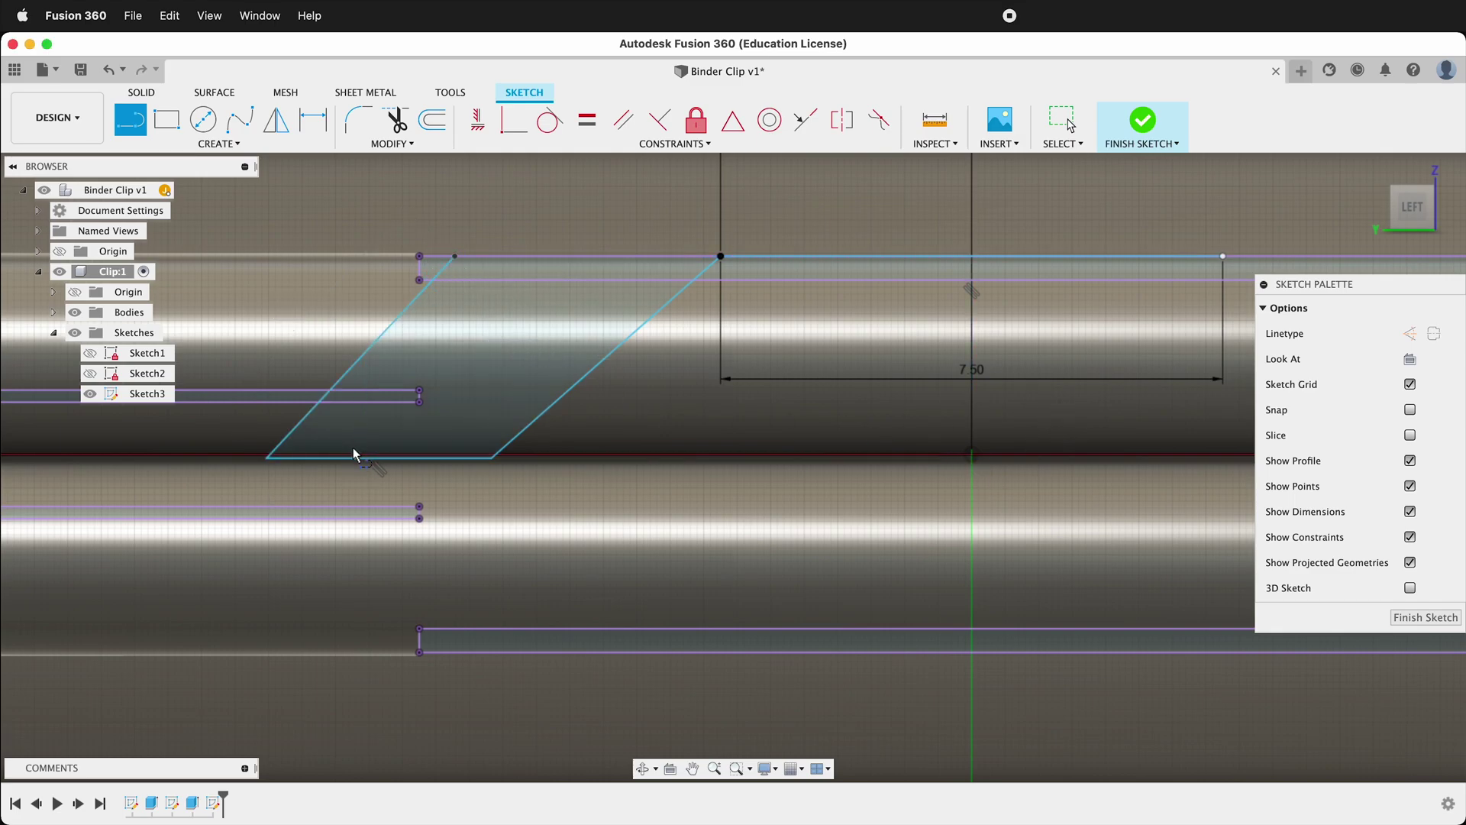
# - Constrain the cut profile's lower horizontal line coincident with the origin and make its two slanted sides parallel
pyautogui.click(513, 120)
pyautogui.click(458, 459)
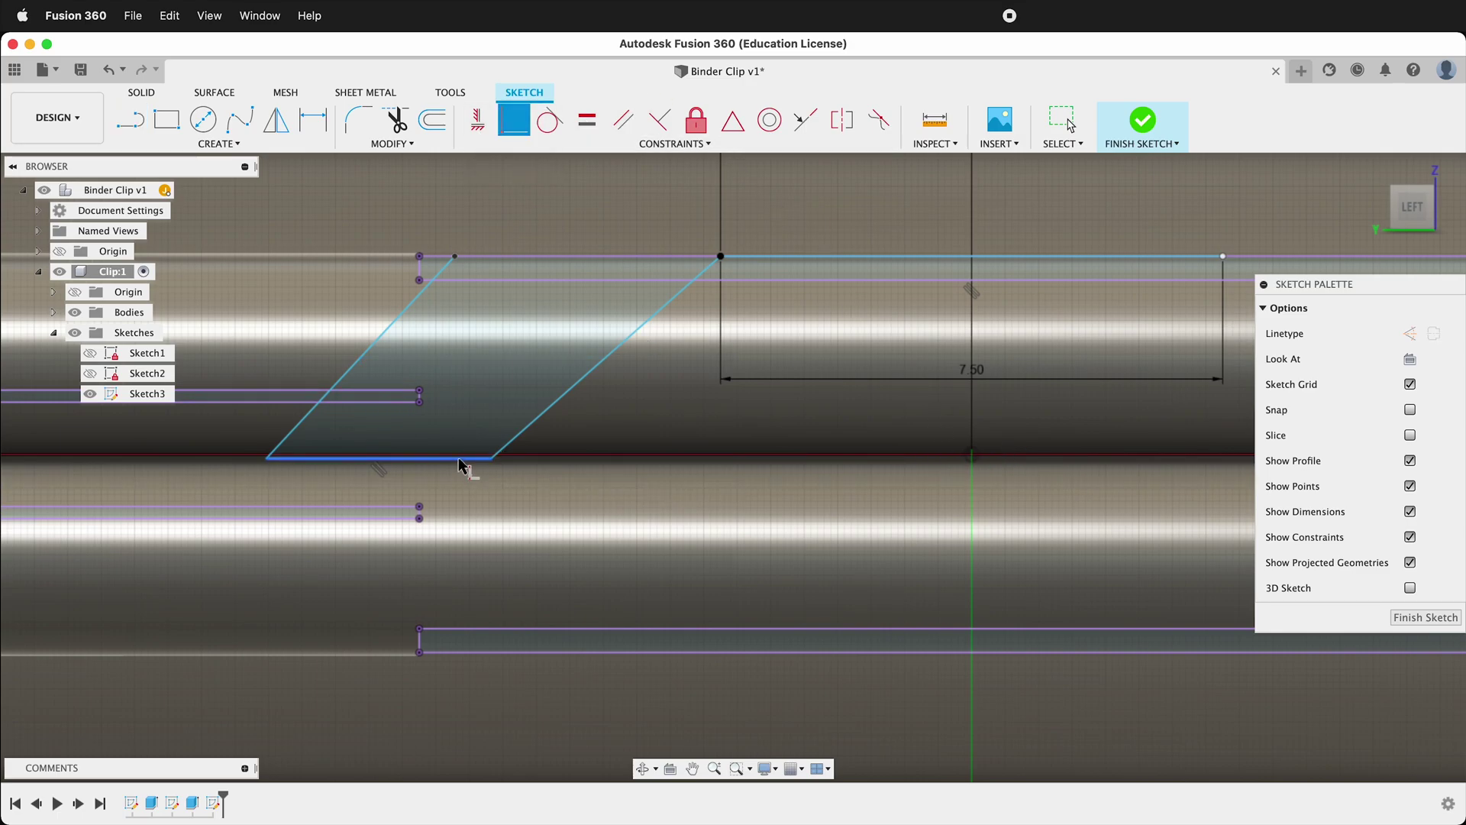
pyautogui.click(972, 455)
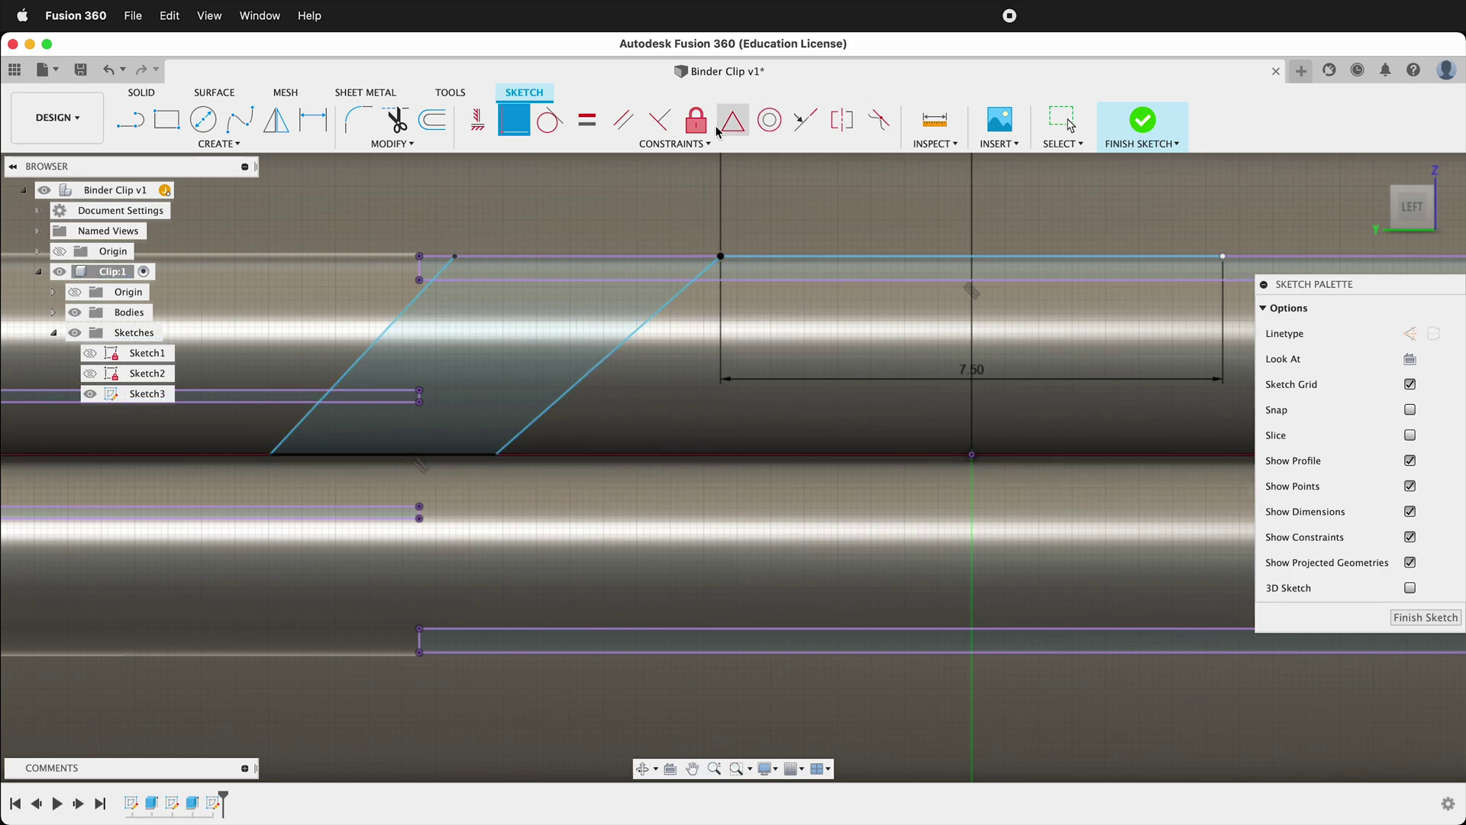
pyautogui.click(619, 126)
pyautogui.click(631, 336)
pyautogui.click(398, 321)
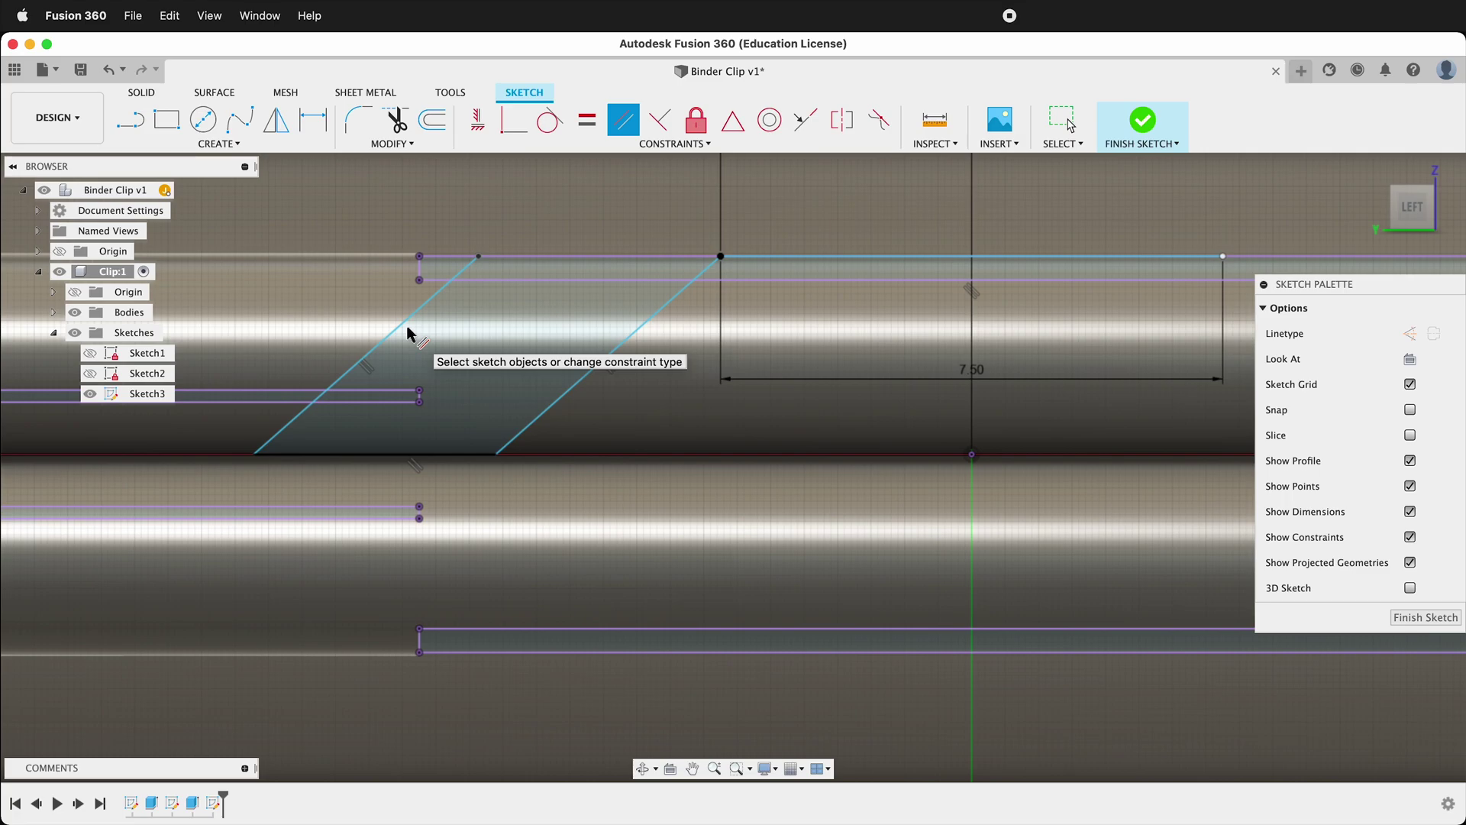
# - Dimension the profile's lower-left corner 5 mm from the clip's left end
pyautogui.scroll(-3, 571, 269)
pyautogui.scroll(-2, 611, 412)
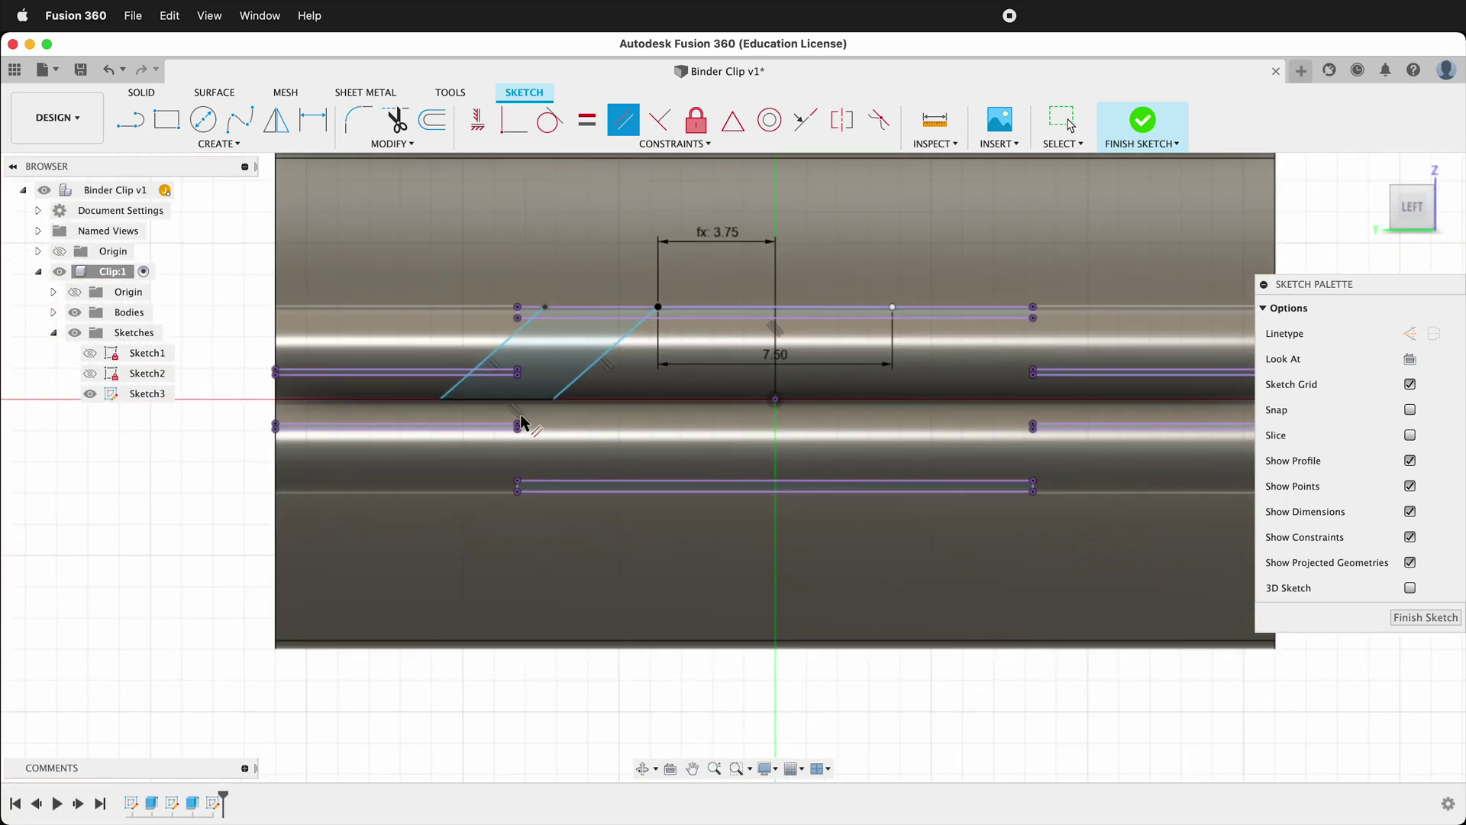
pyautogui.press('d')
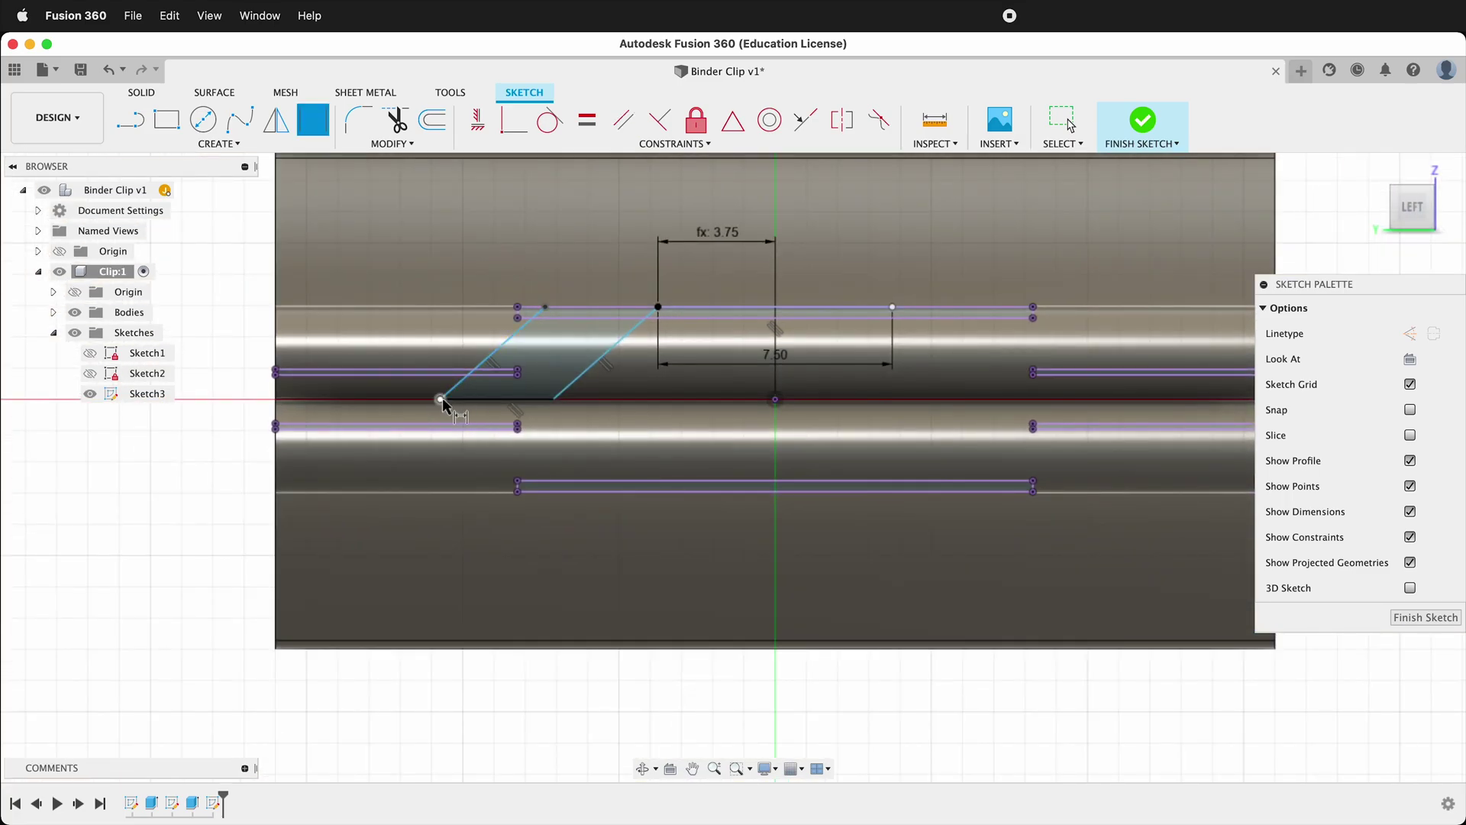
pyautogui.click(441, 399)
pyautogui.click(276, 374)
pyautogui.click(353, 245)
pyautogui.write('5')
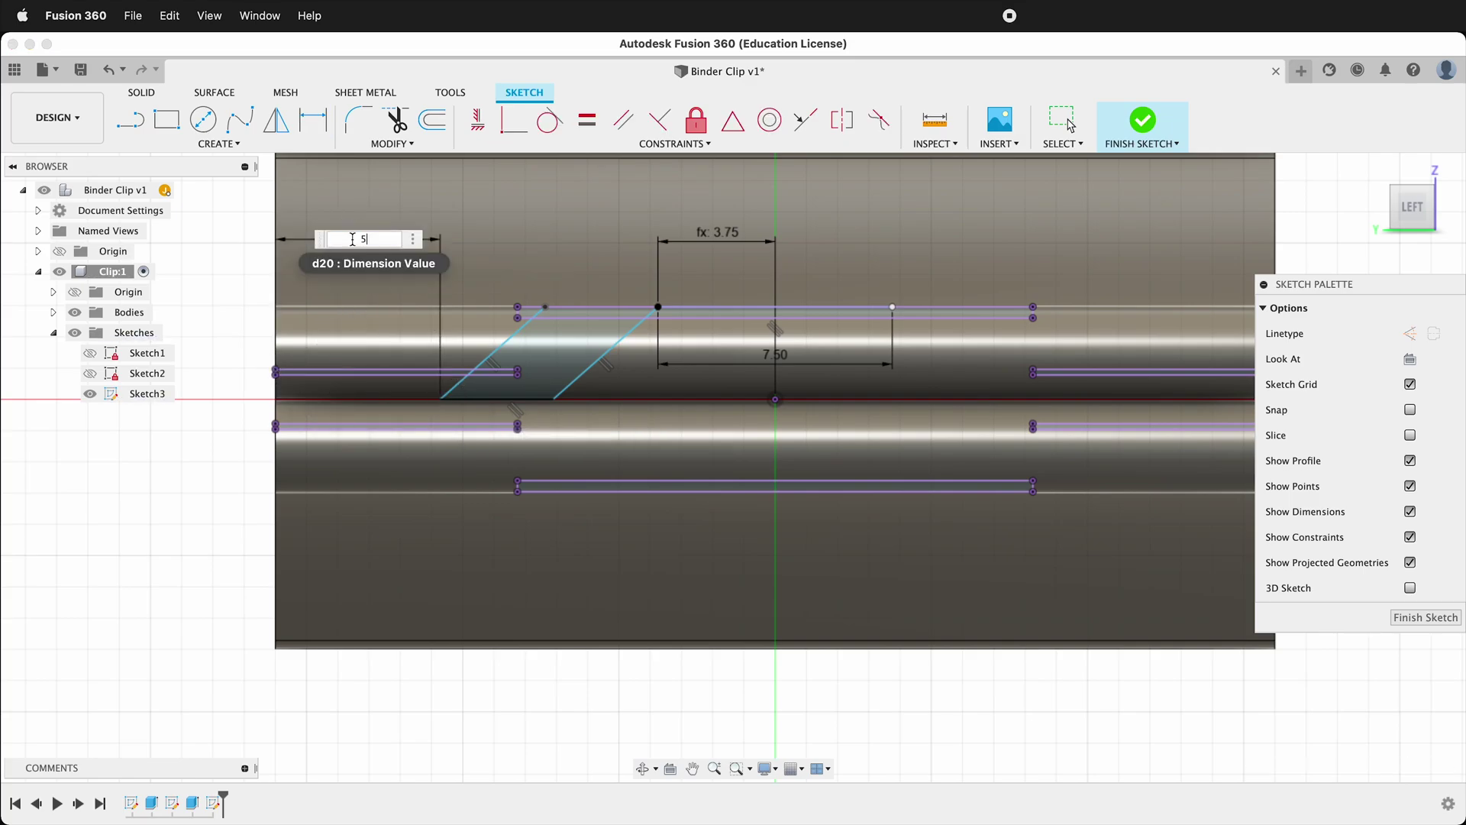
pyautogui.press('Return')
# - Make the left slanted line's upper endpoint coincident with the upper-left corner of the projected central face
pyautogui.scroll(5, 500, 324)
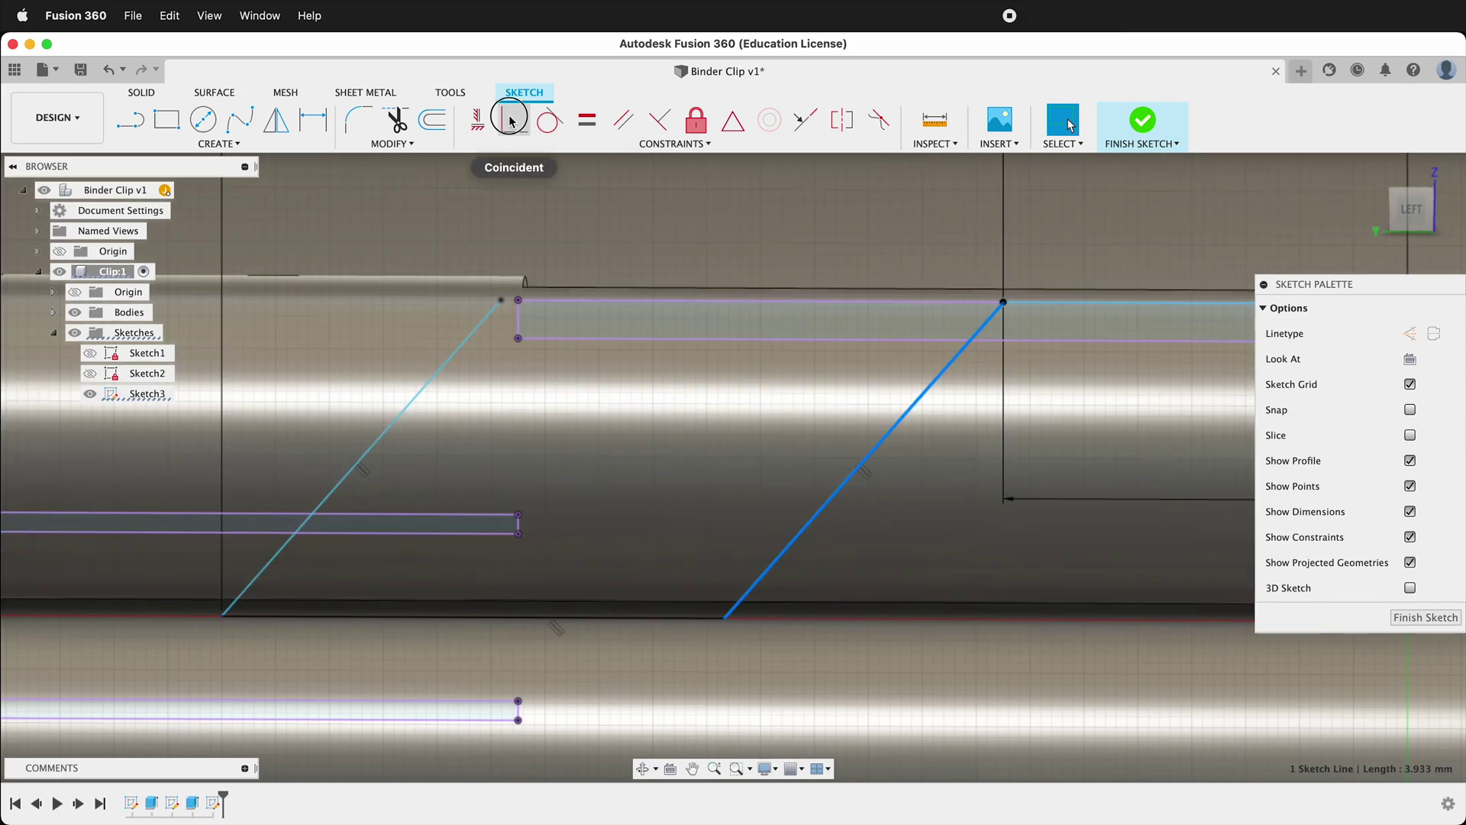
pyautogui.click(512, 118)
pyautogui.click(501, 302)
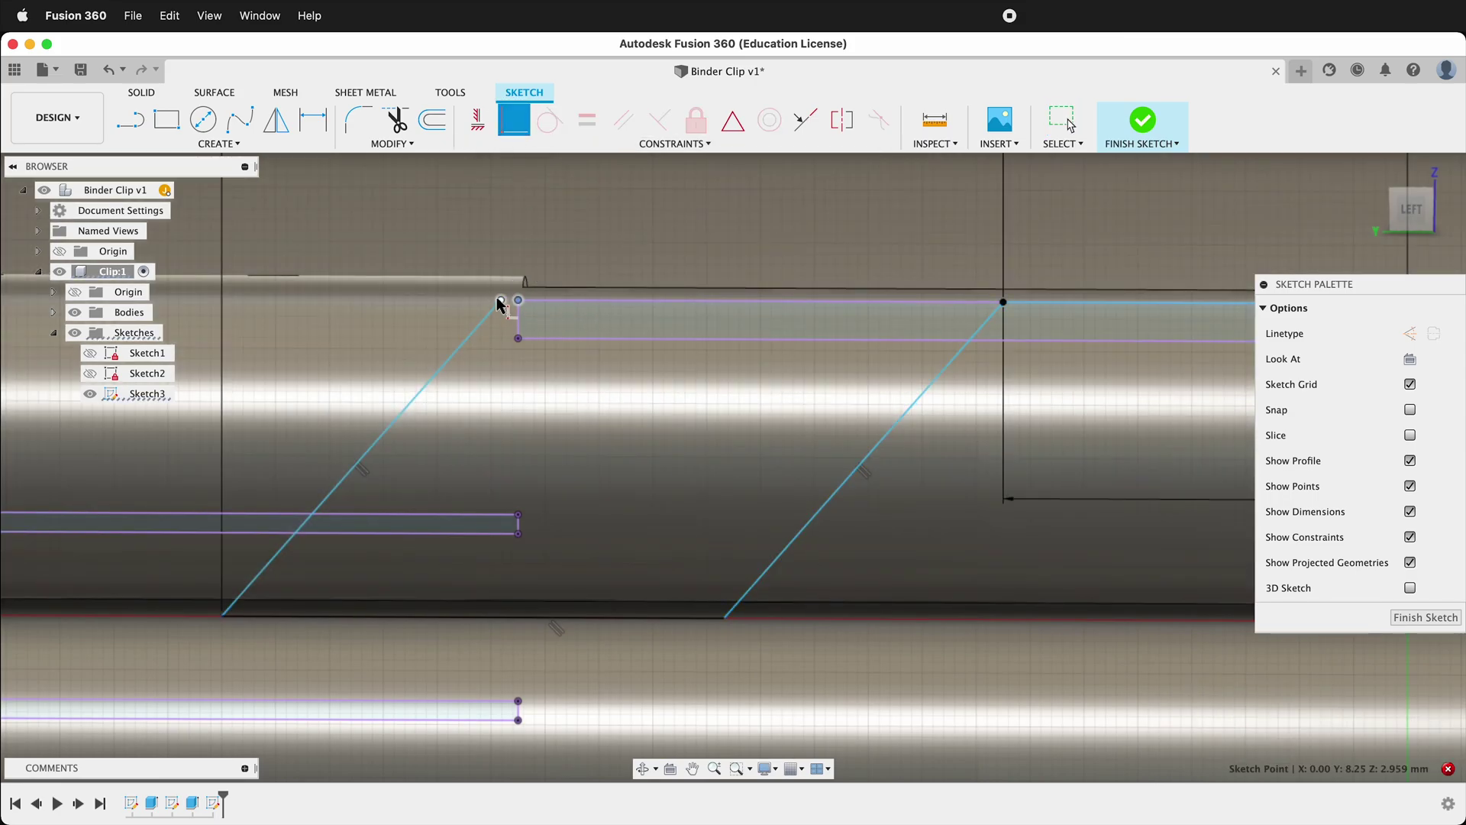
pyautogui.click(518, 300)
pyautogui.scroll(-3, 514, 306)
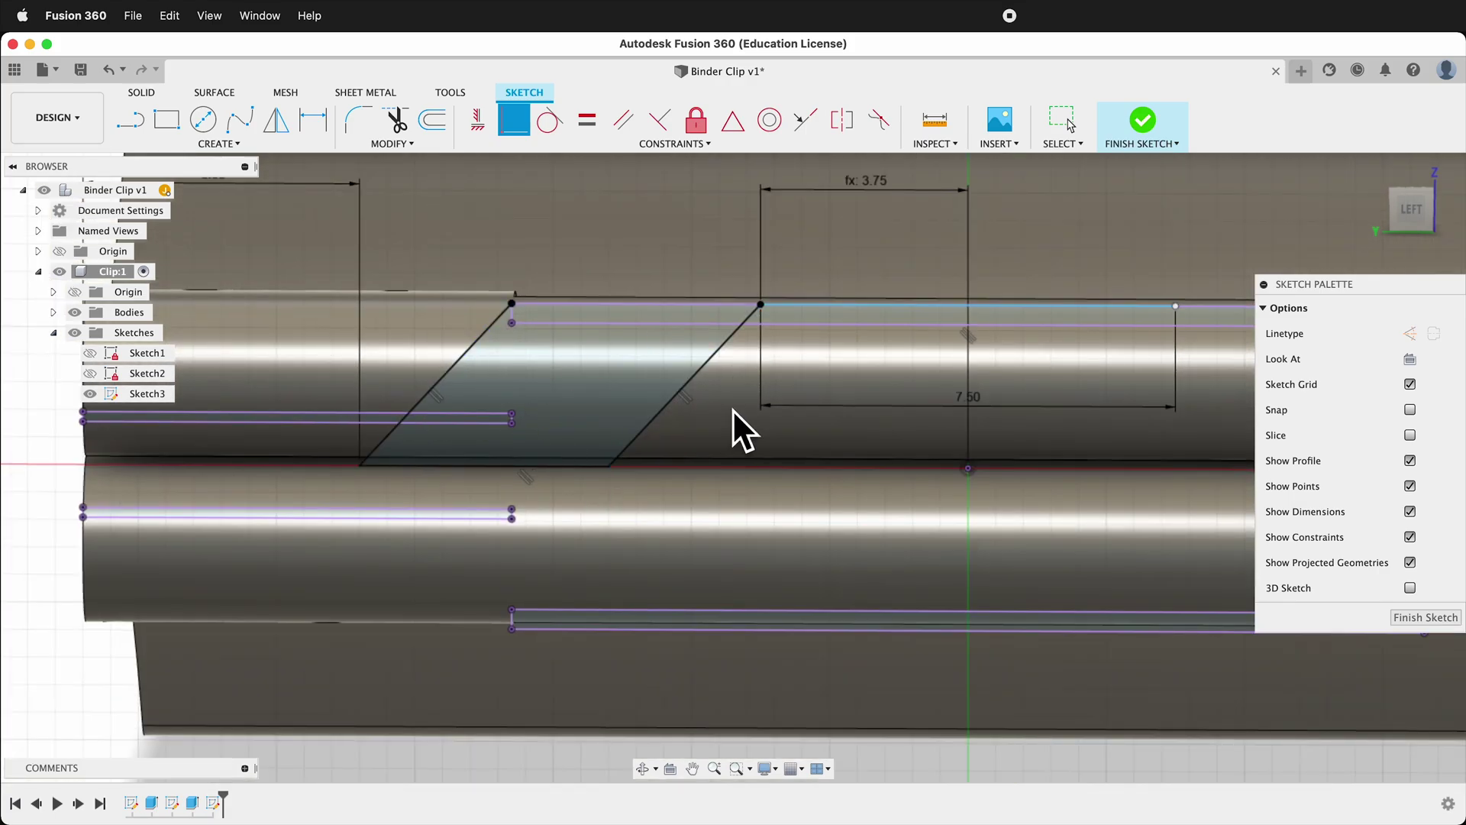
pyautogui.press('Escape')
# - Draw a vertical line from the midpoint of the 7.5 mm line to the origin and convert it to a centerline
pyautogui.scroll(-3, 555, 470)
pyautogui.scroll(3, 889, 466)
pyautogui.scroll(-4, 862, 367)
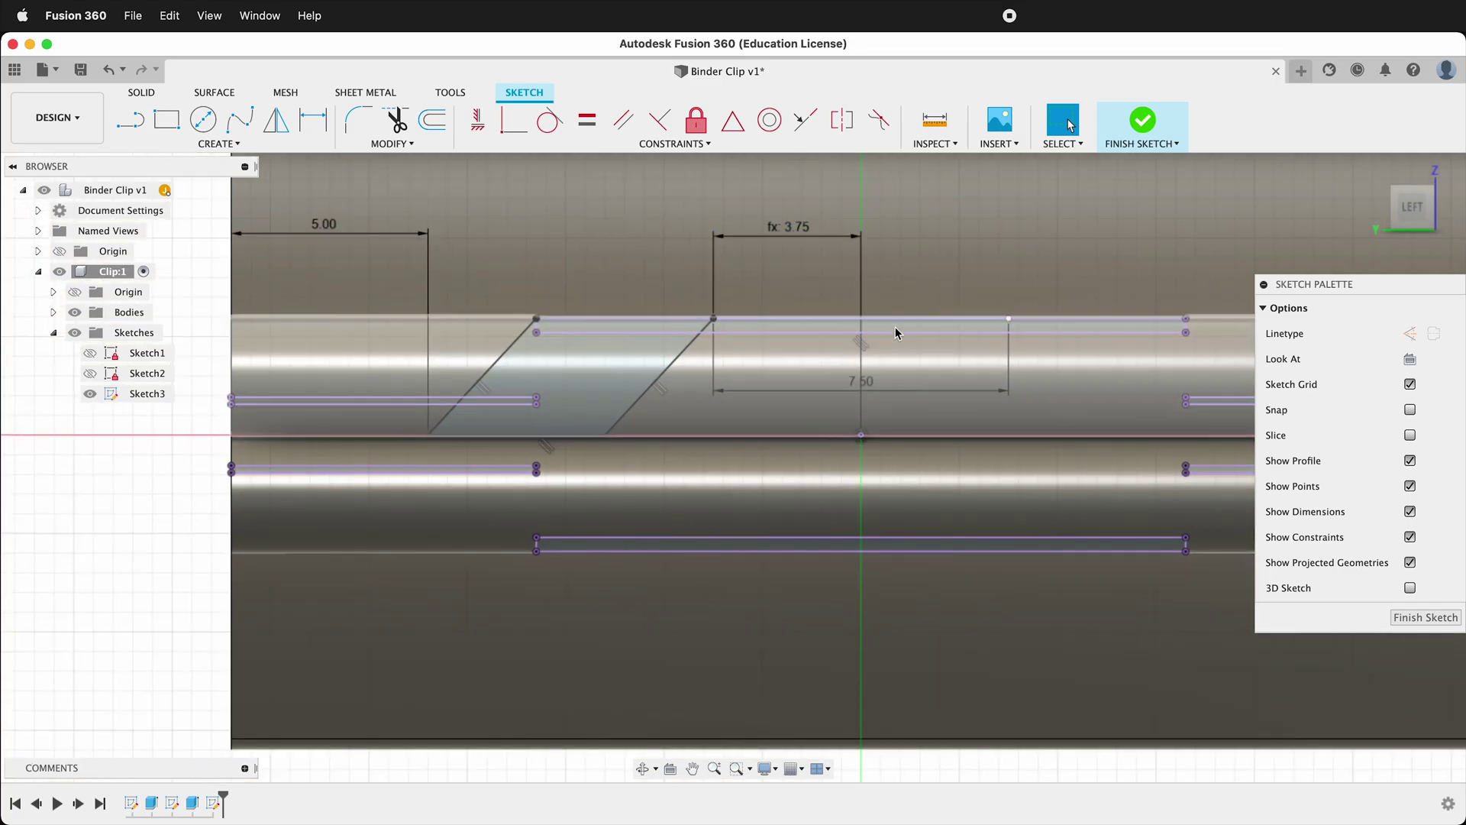
pyautogui.press('l')
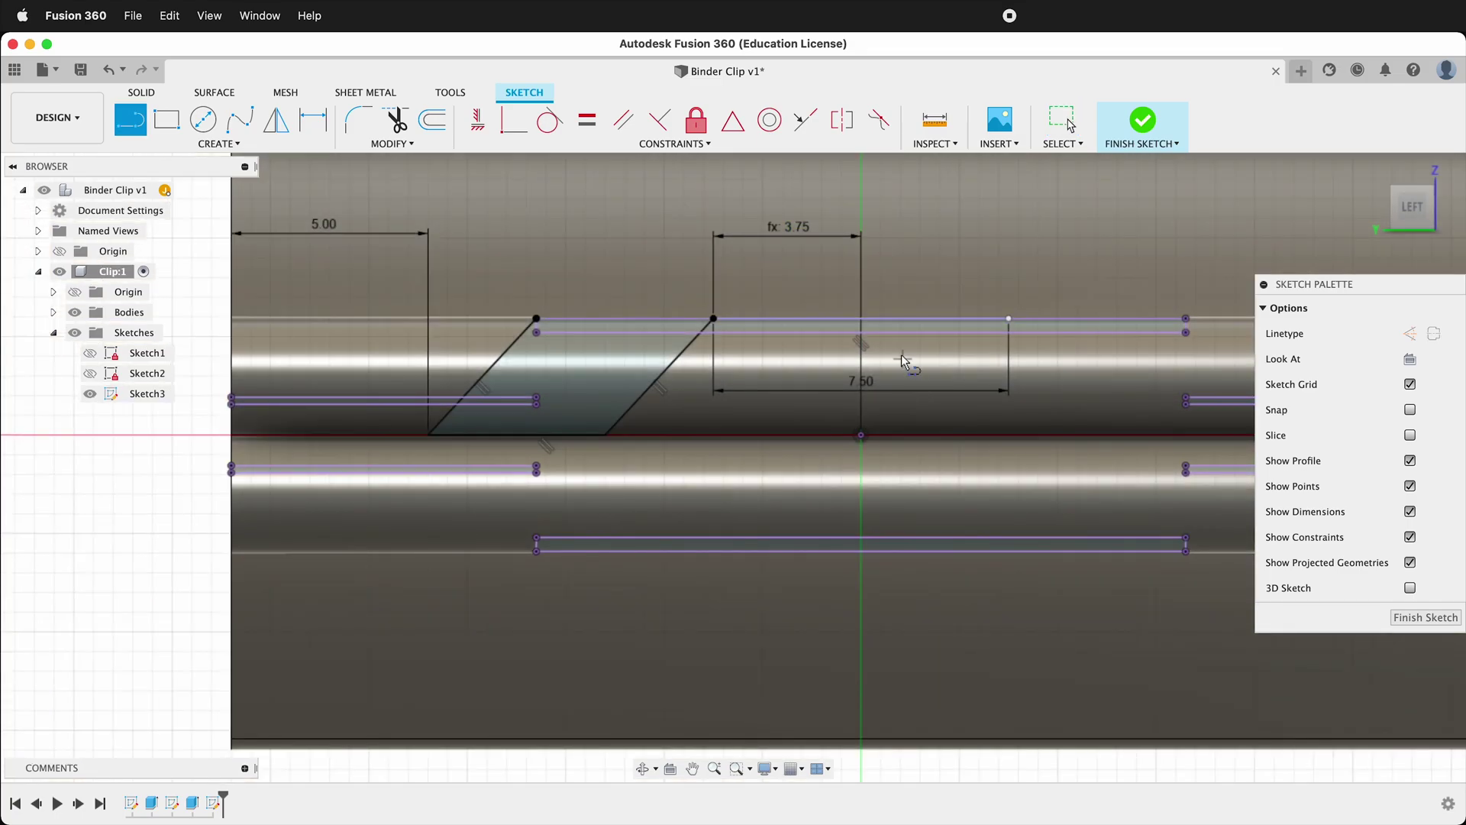
pyautogui.click(861, 344)
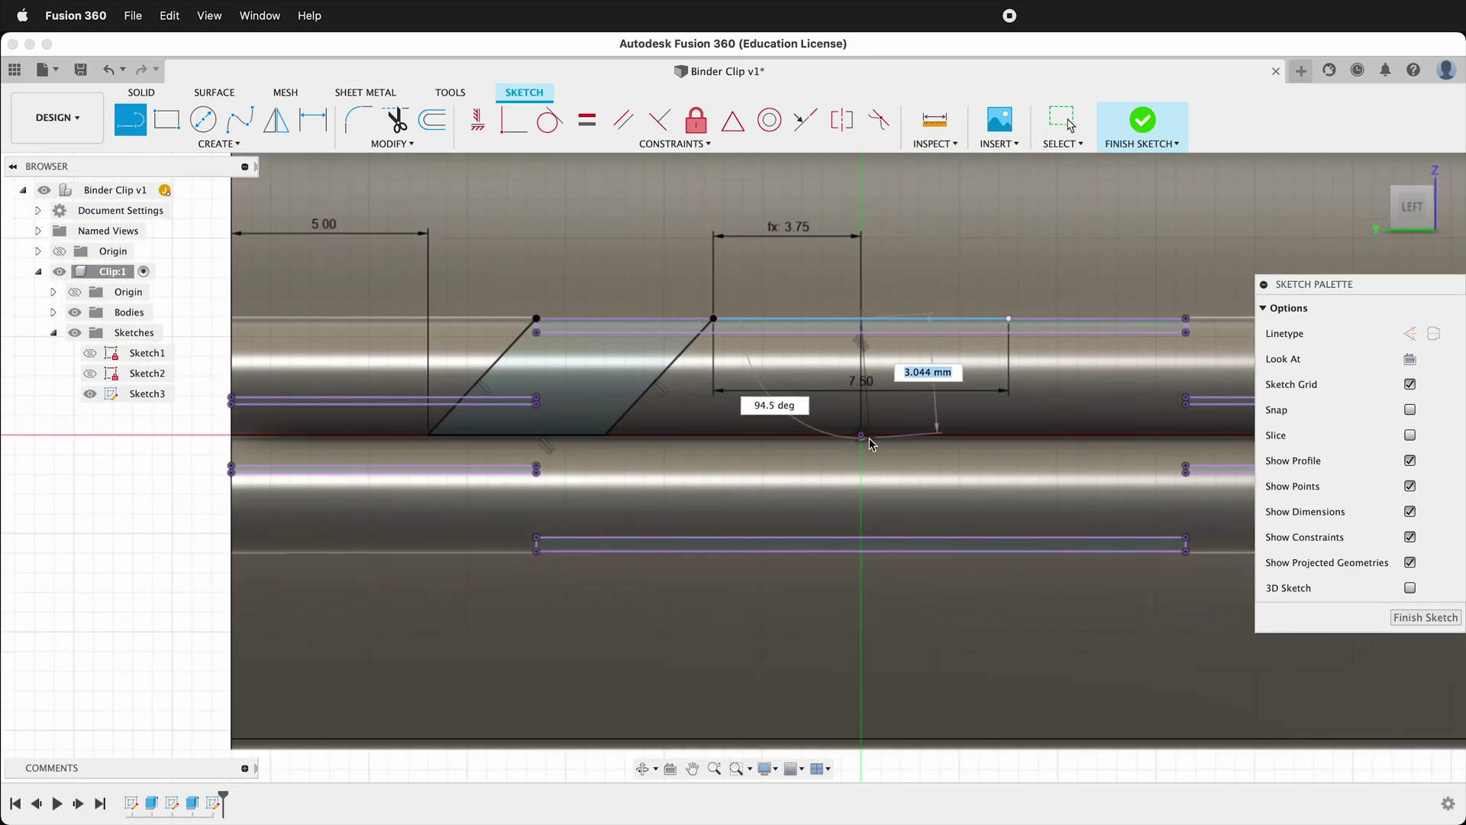
pyautogui.click(863, 432)
pyautogui.press('Escape')
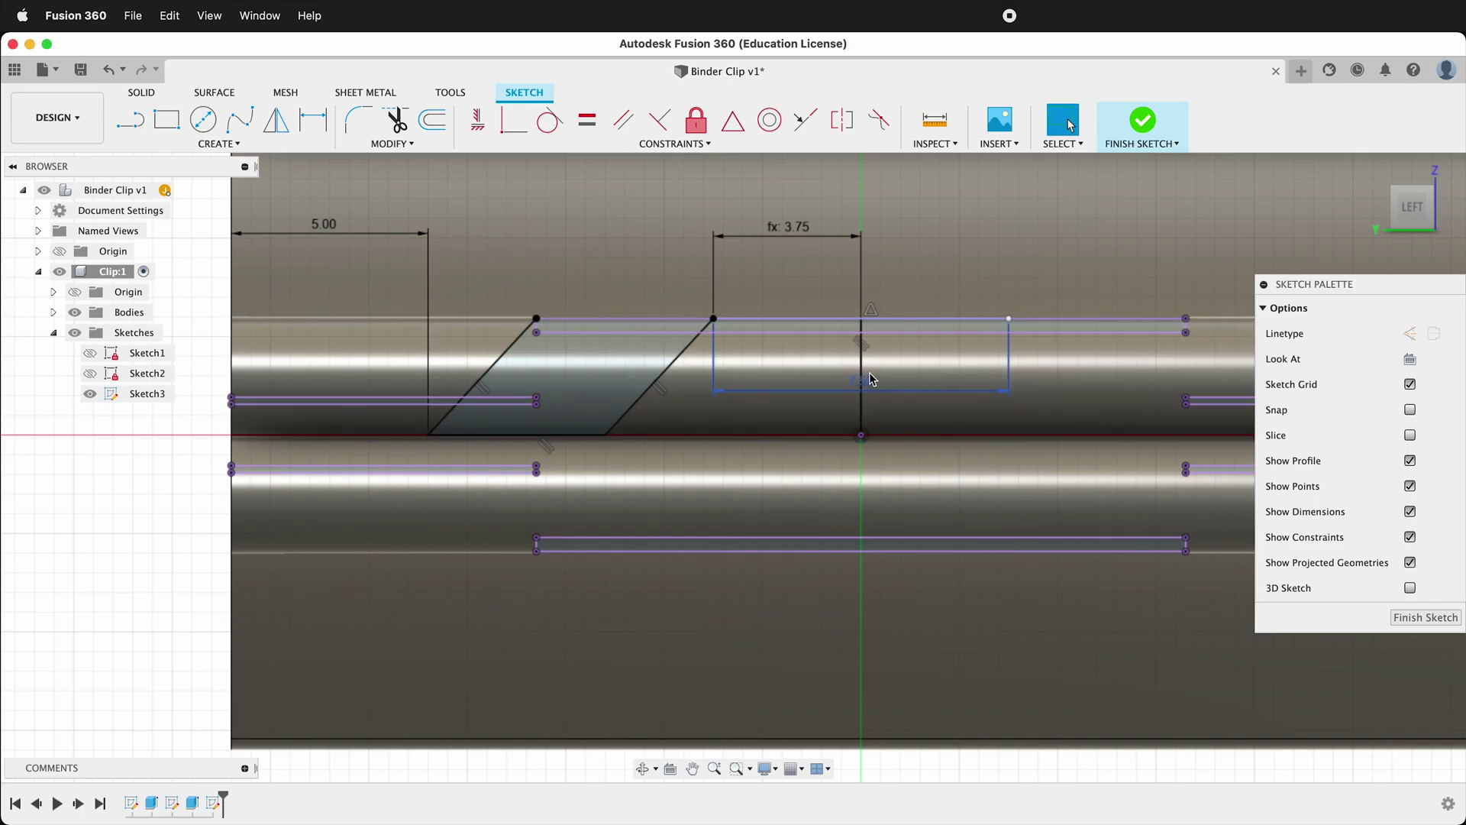
pyautogui.click(862, 375)
pyautogui.click(1435, 336)
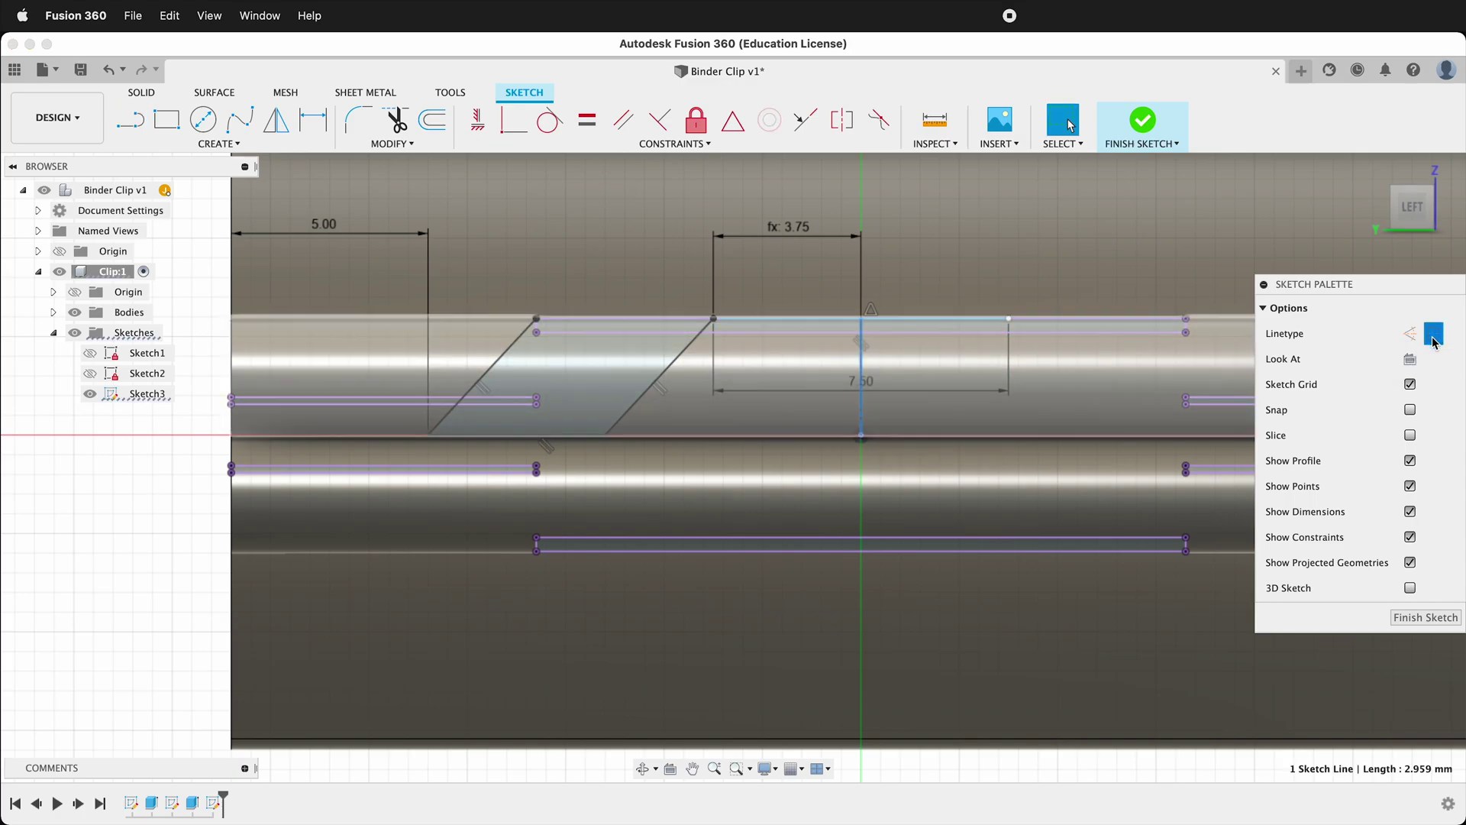
pyautogui.click(982, 236)
pyautogui.press('Escape')
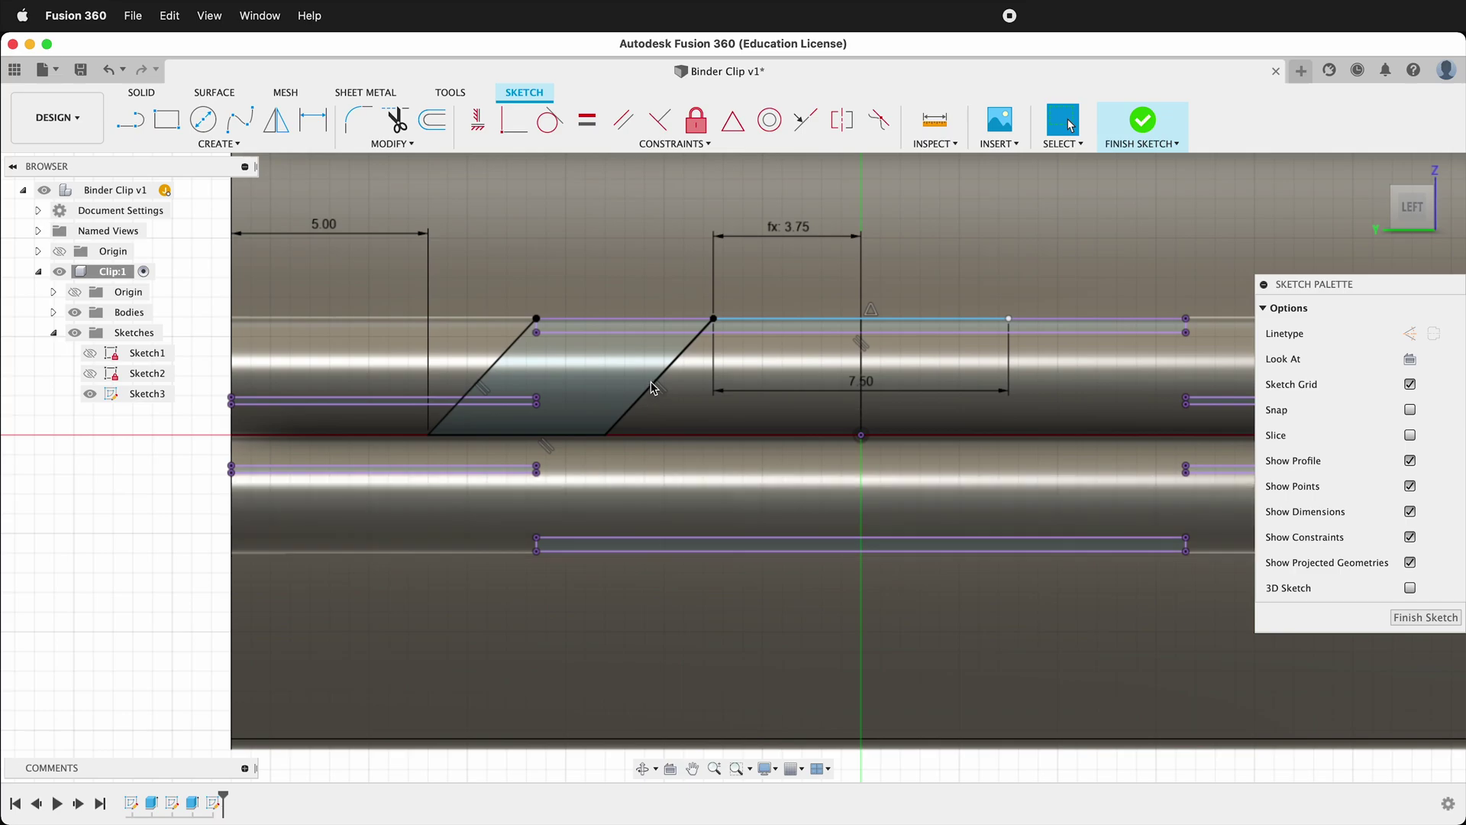
# - Mirror the cut profile's two slanted lines and lower horizontal line about the vertical centerline
pyautogui.keyDown('shift'); pyautogui.click(554, 435); pyautogui.keyUp('shift')
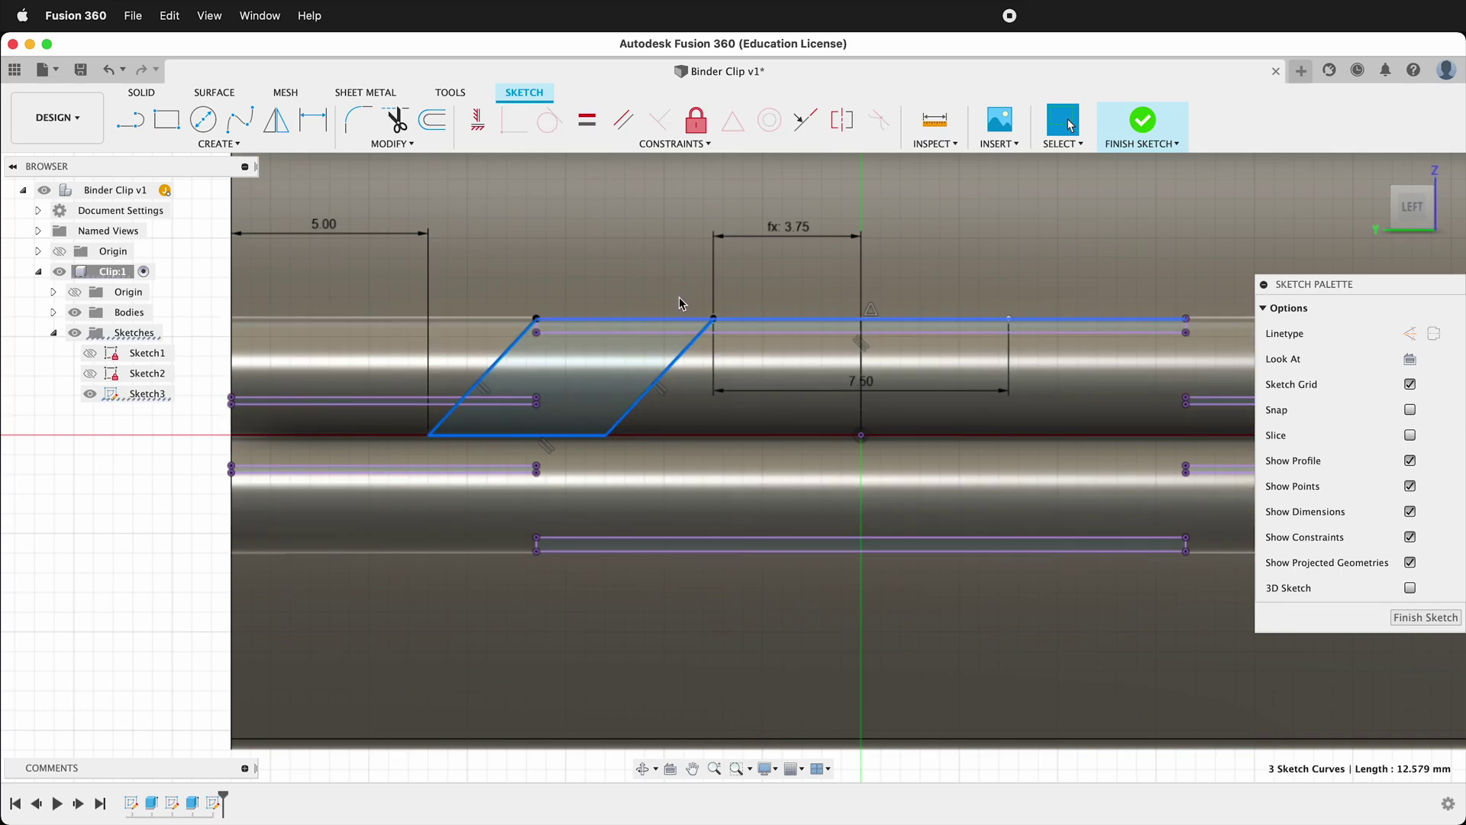
pyautogui.click(277, 124)
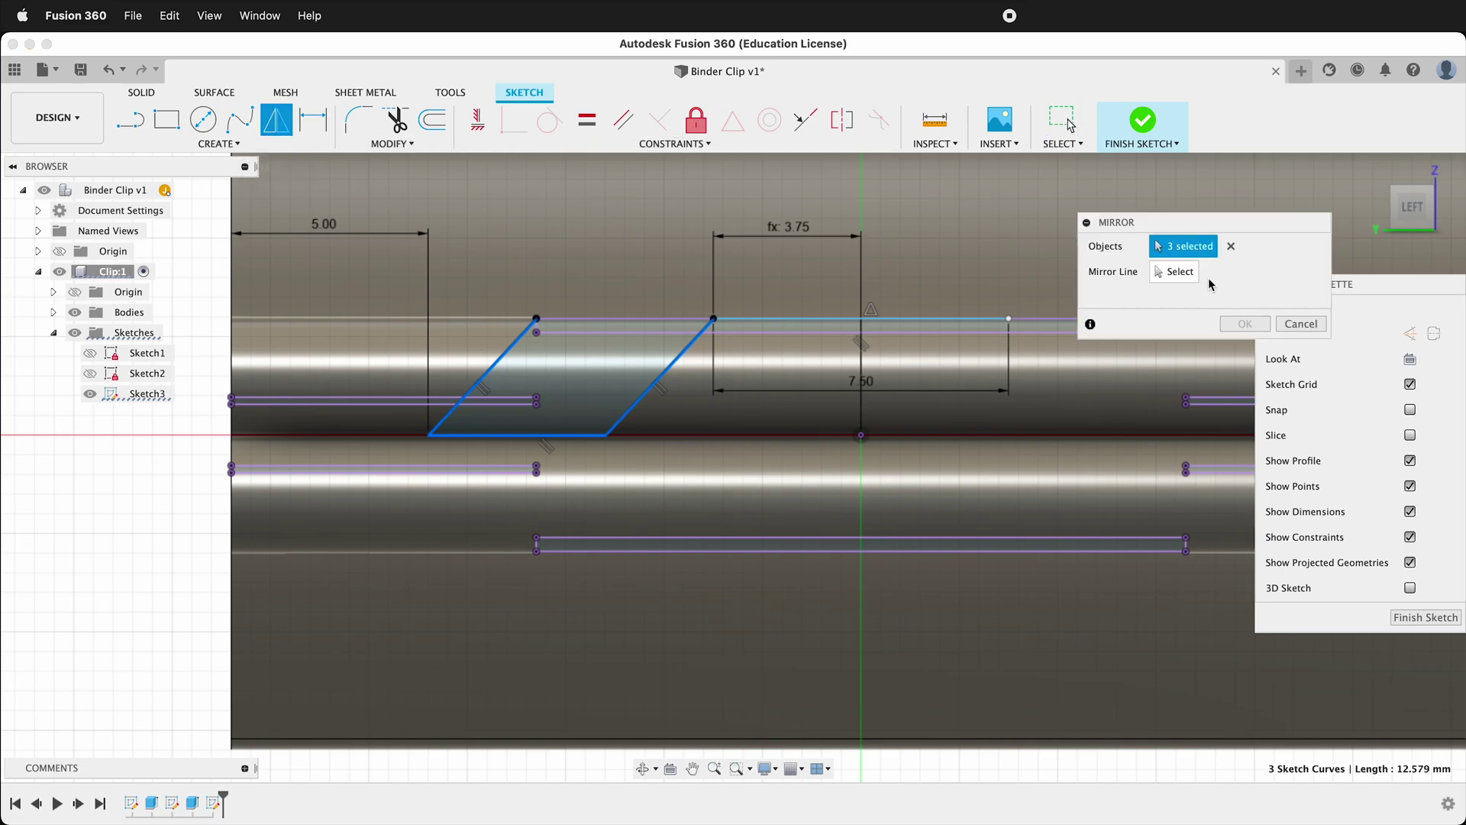
pyautogui.click(1174, 274)
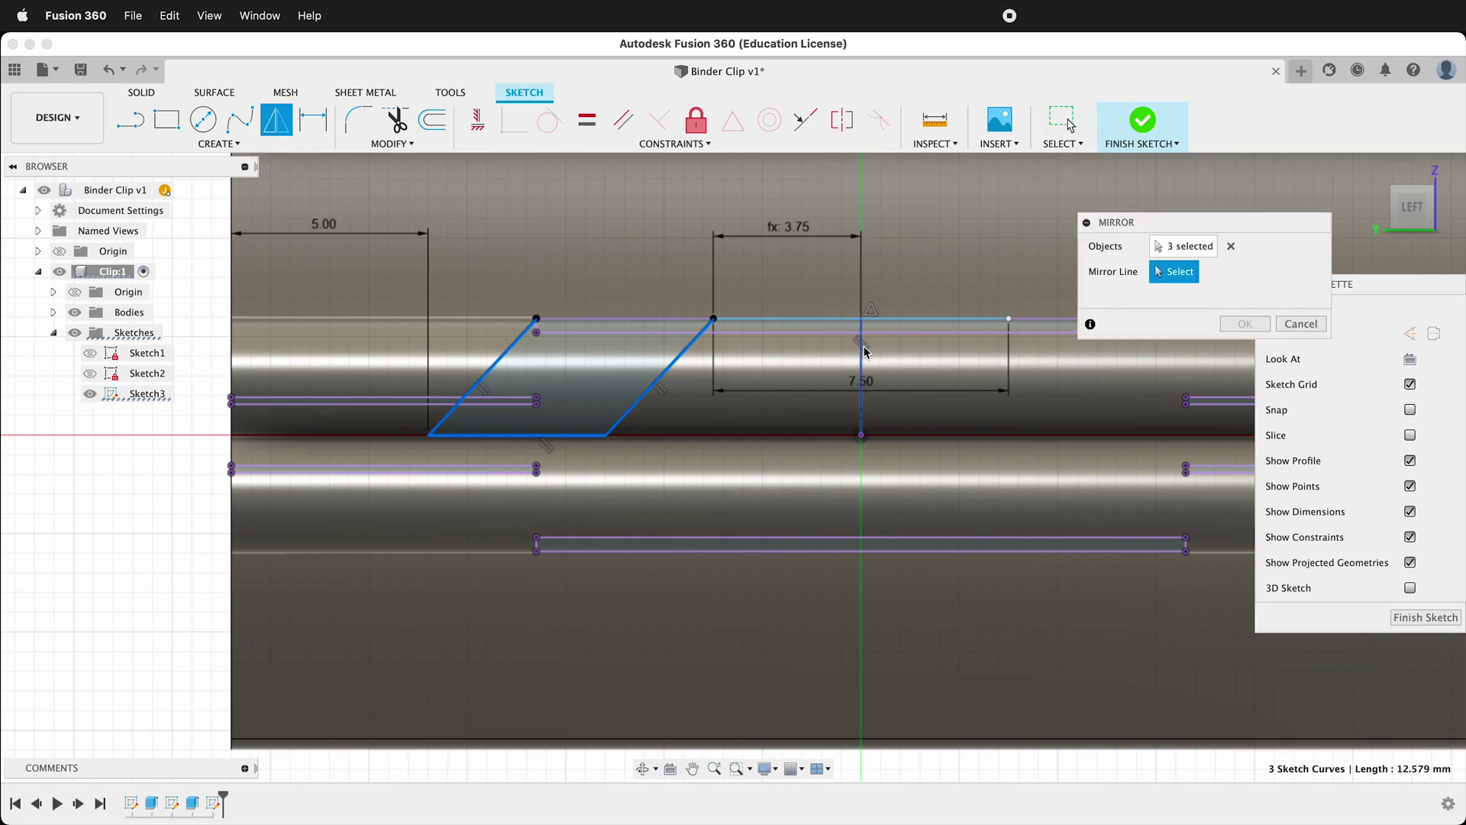
pyautogui.click(1259, 334)
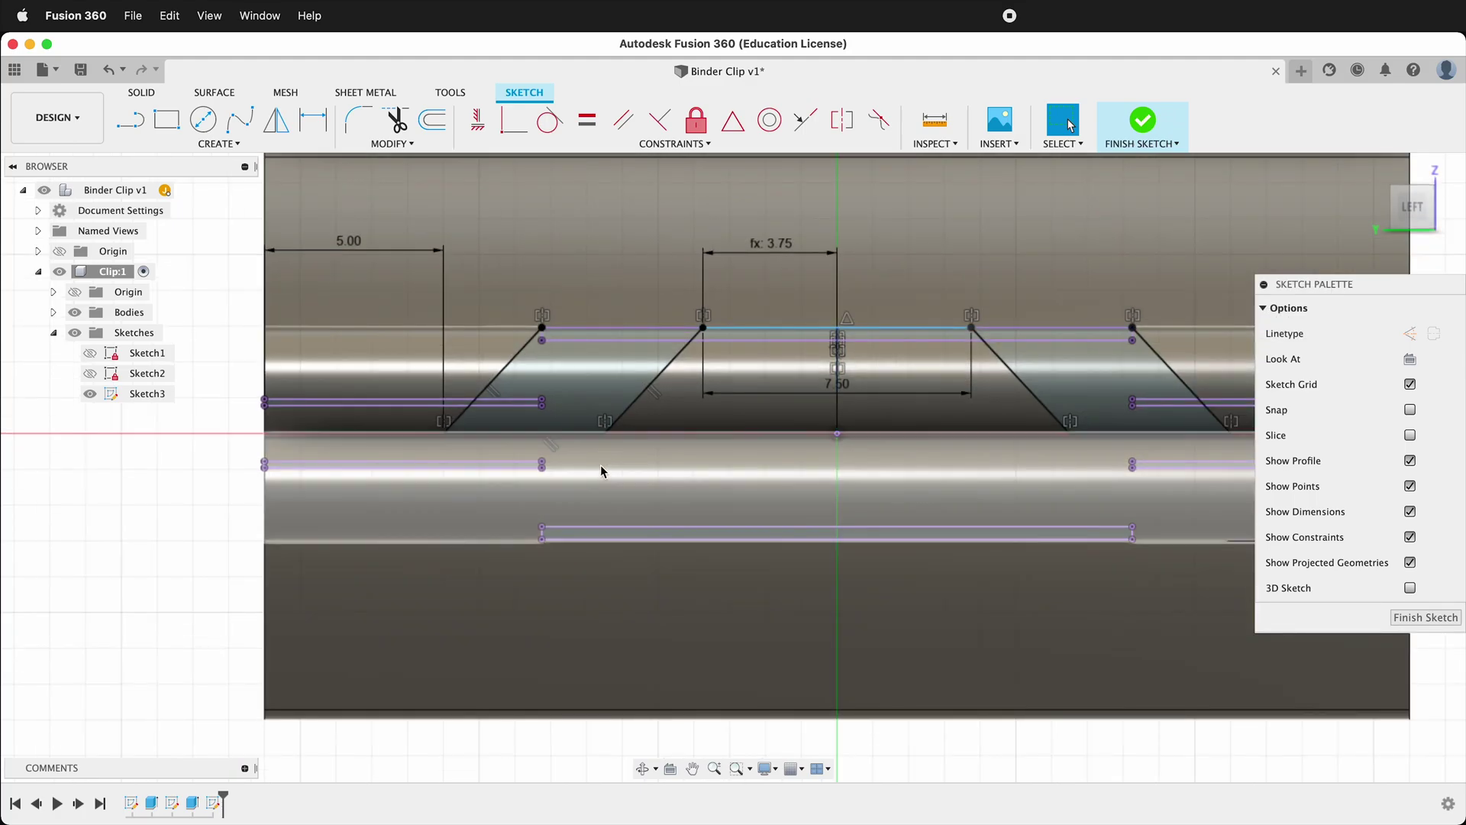
# - Mirror all four slanted lines across the cut profile's lower horizontal line to outline the cuts on the other curl
pyautogui.scroll(3, 871, 416)
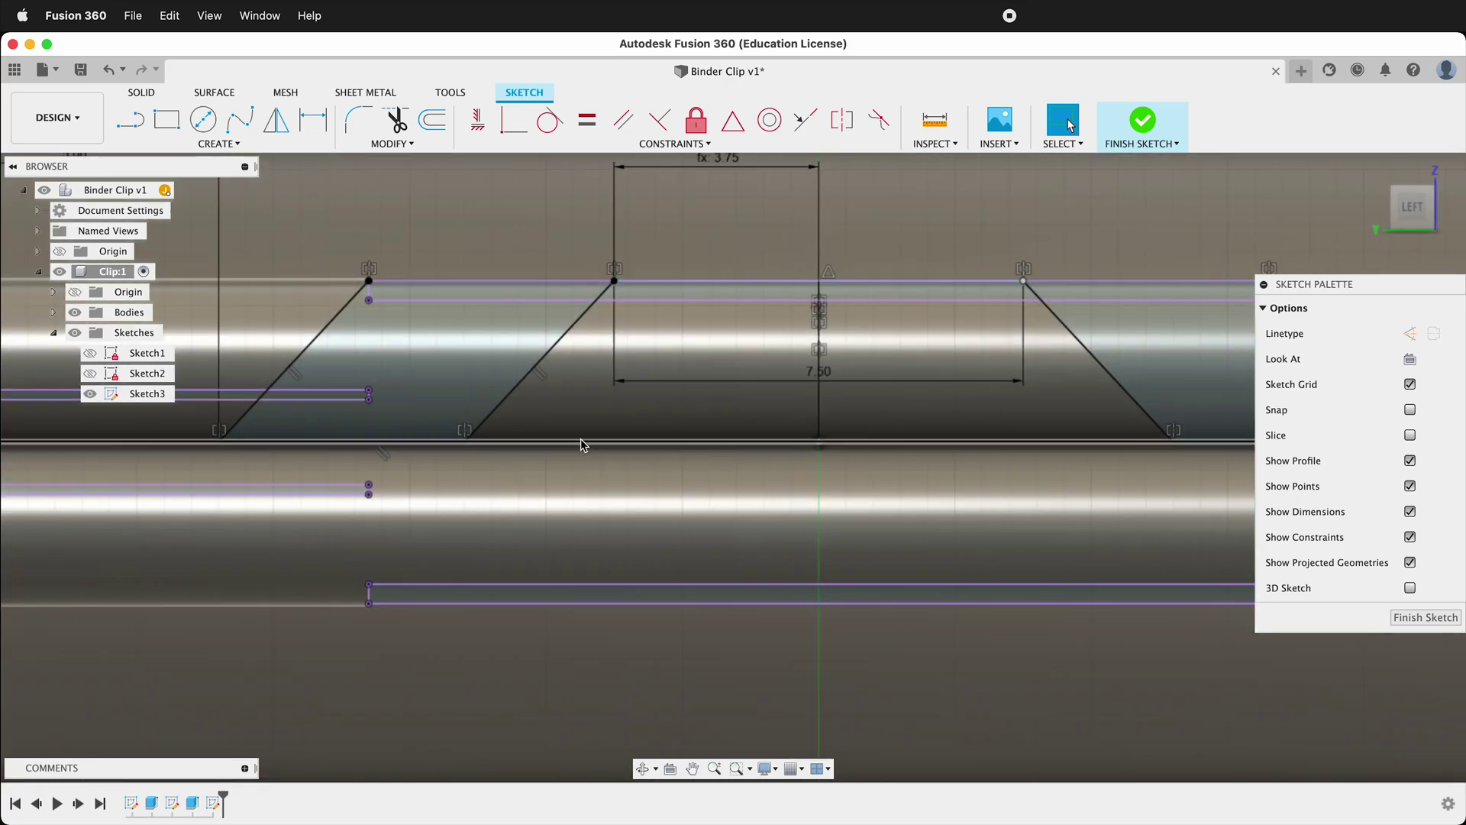
pyautogui.scroll(5, 450, 428)
pyautogui.scroll(-6, 561, 482)
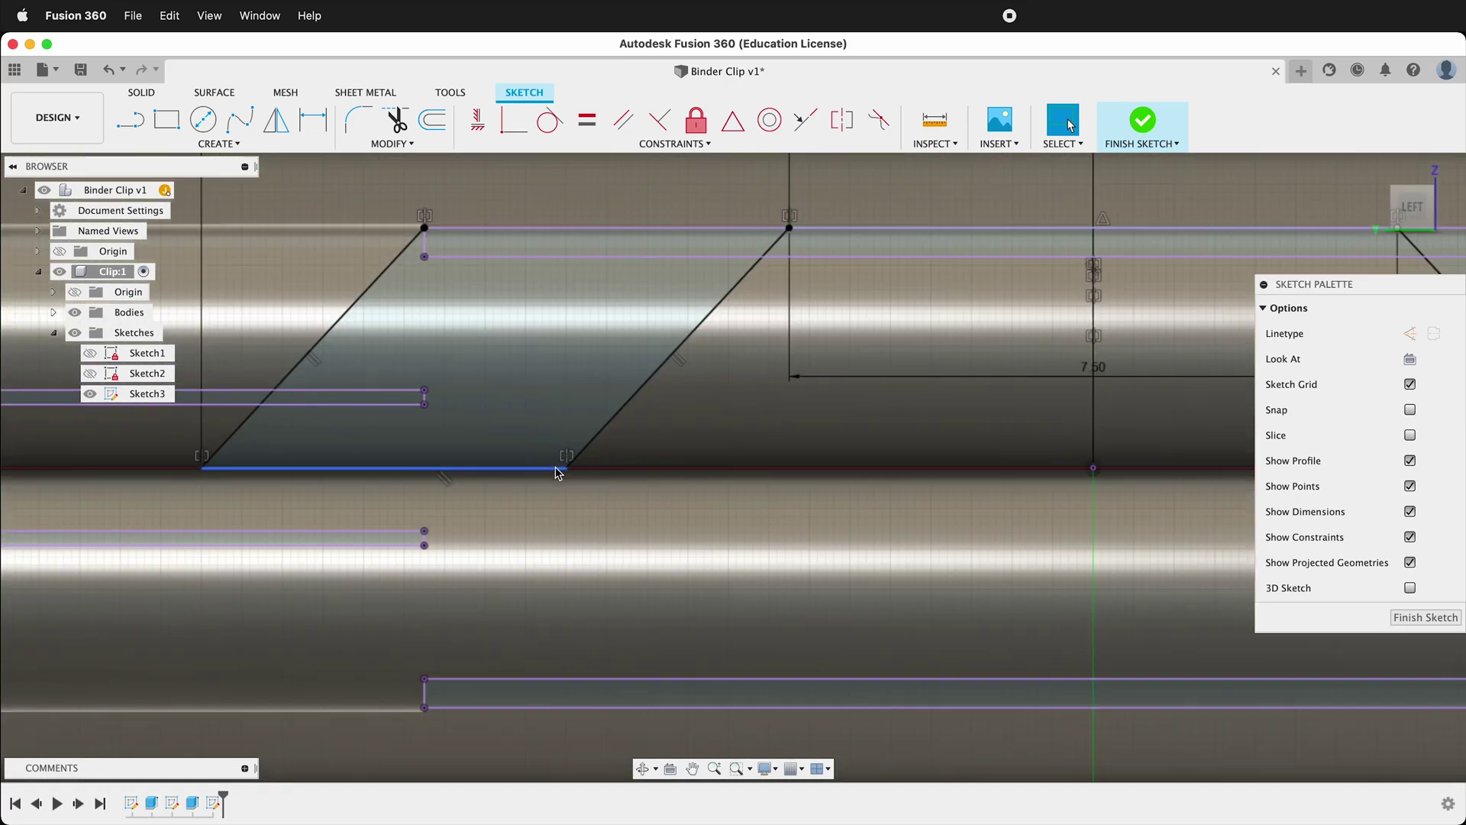
pyautogui.click(277, 123)
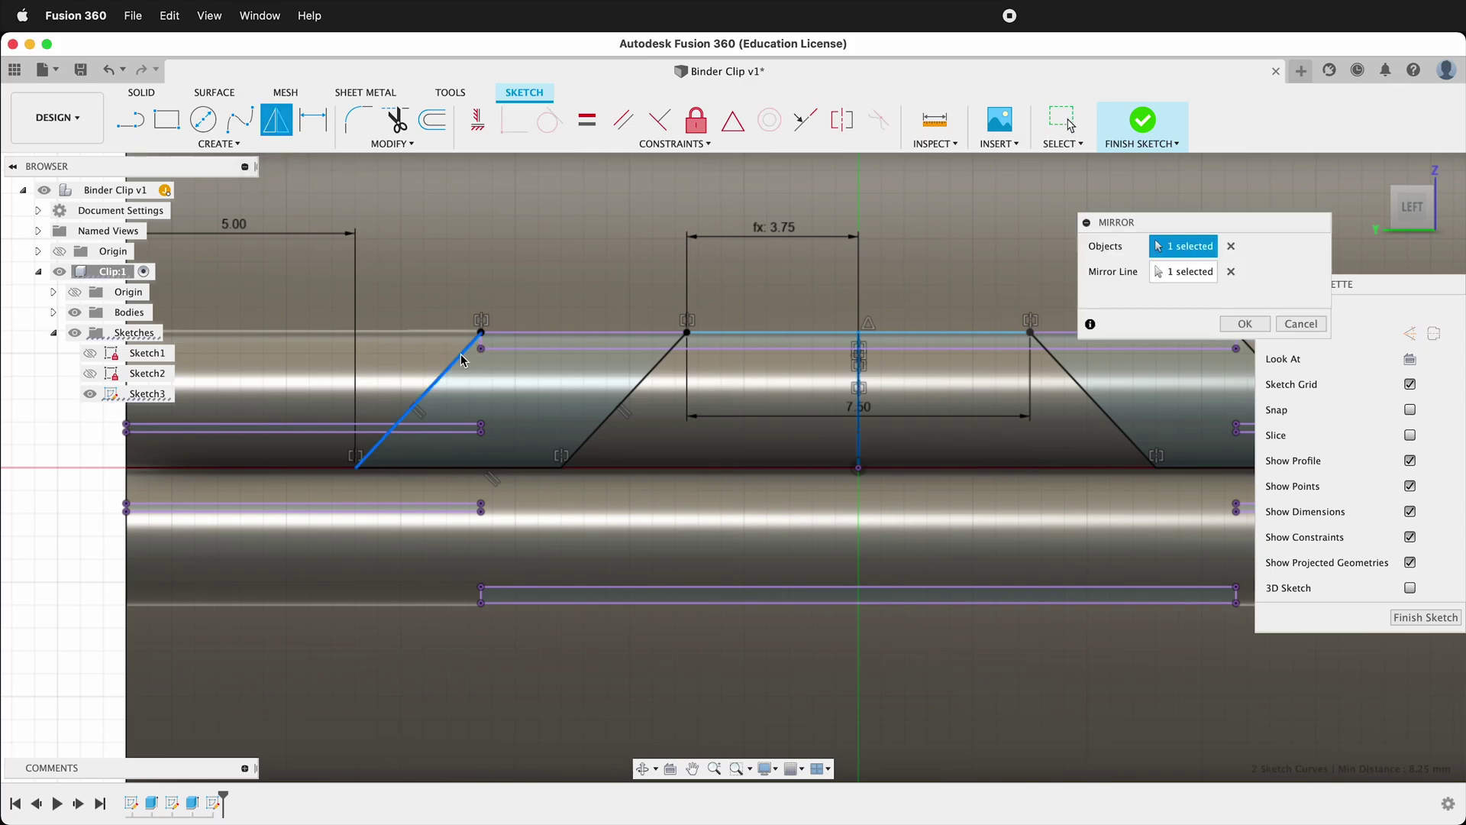
pyautogui.click(1098, 403)
pyautogui.scroll(-4, 704, 369)
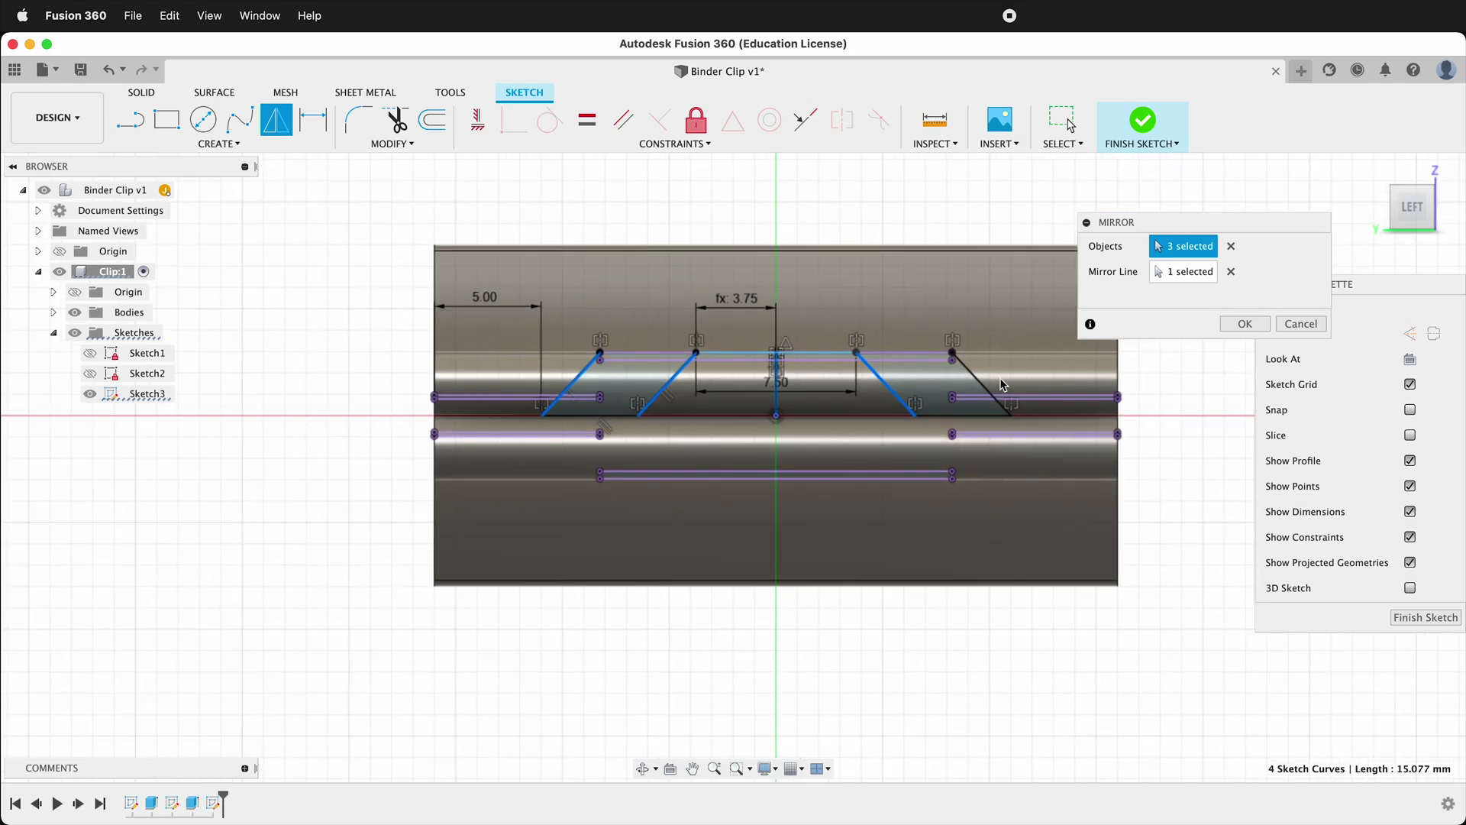
pyautogui.click(986, 385)
pyautogui.scroll(3, 983, 379)
pyautogui.click(1196, 280)
pyautogui.click(945, 439)
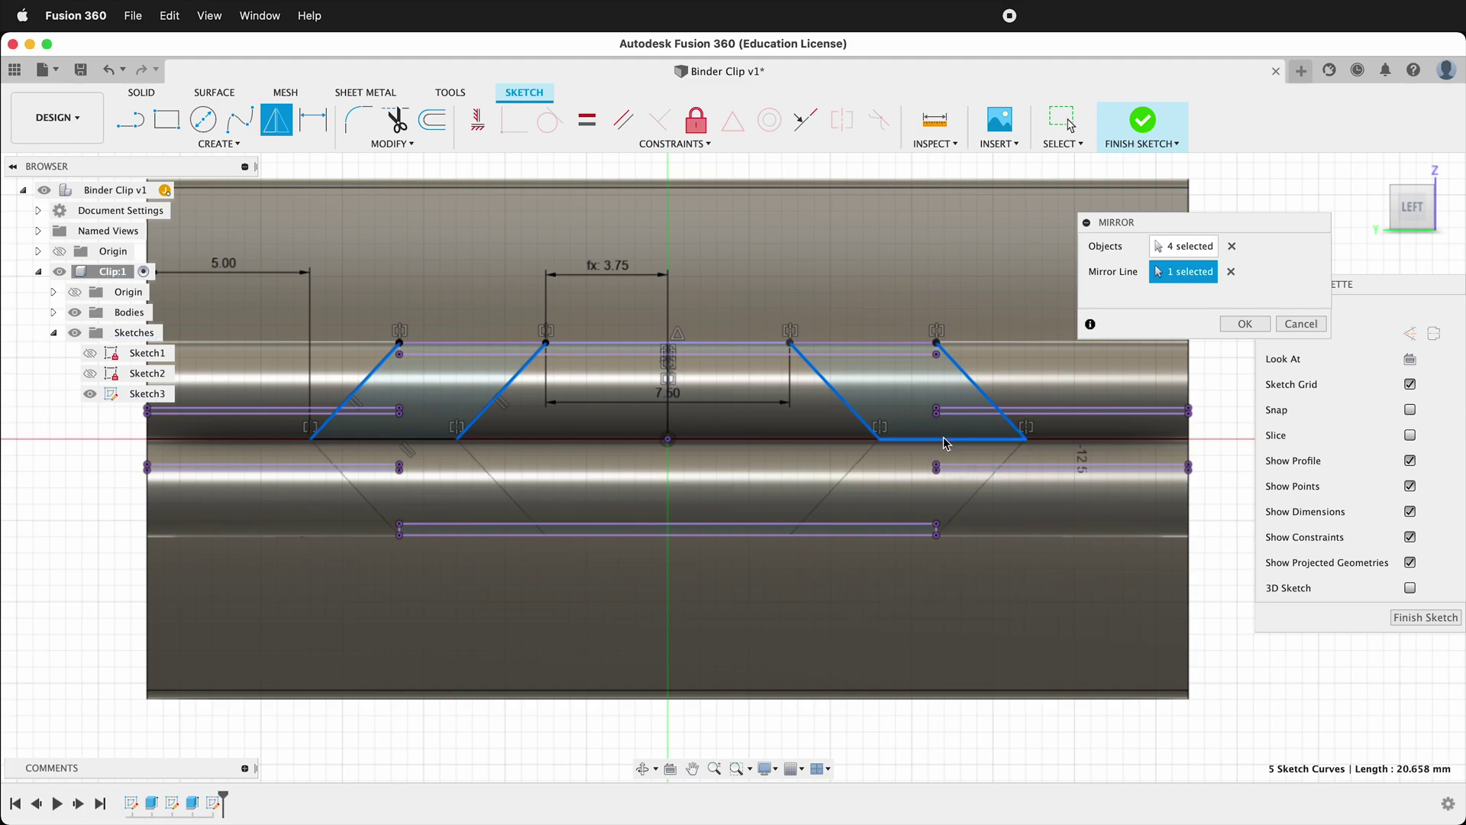
pyautogui.click(1253, 328)
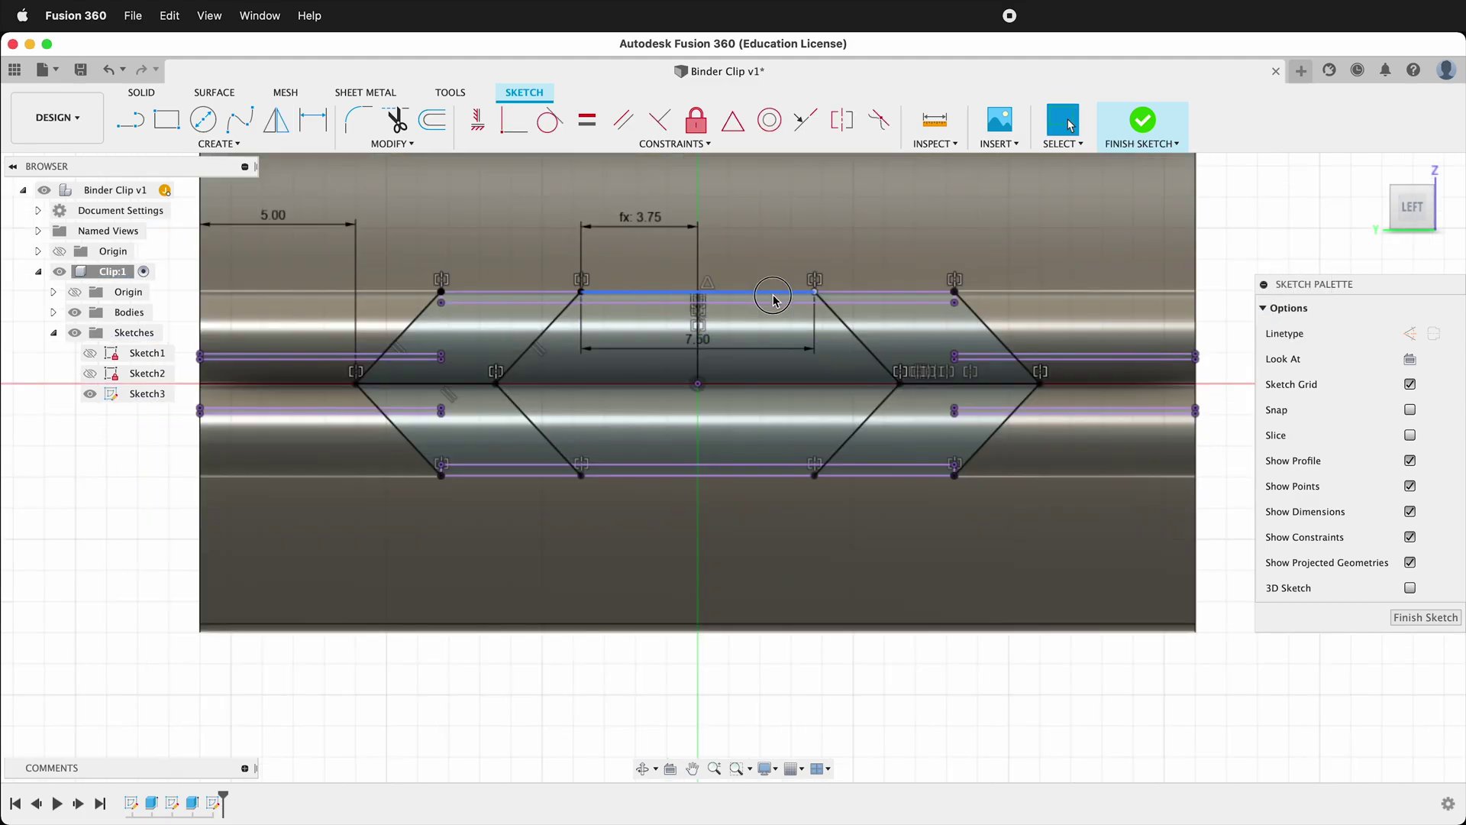
# - Make the 7.5 mm line's free endpoint coincident with the upper endpoint of the mirrored inner slanted line and finish the sketch
pyautogui.moveTo(770, 295)
pyautogui.mouseDown()
pyautogui.moveTo(769, 321)
pyautogui.moveTo(771, 304)
pyautogui.mouseUp()
pyautogui.scroll(5, 762, 327)
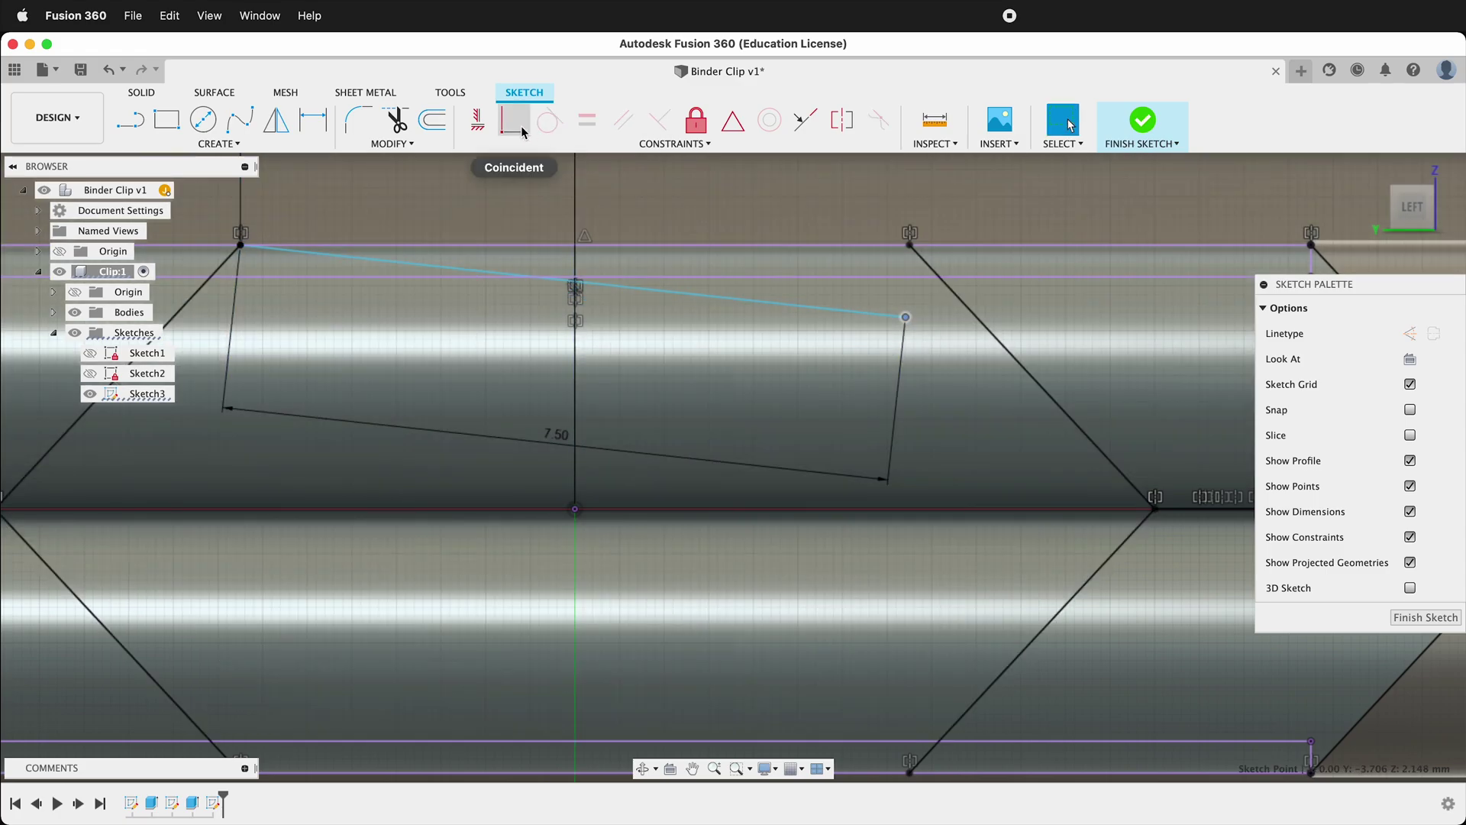
pyautogui.click(514, 120)
pyautogui.click(911, 245)
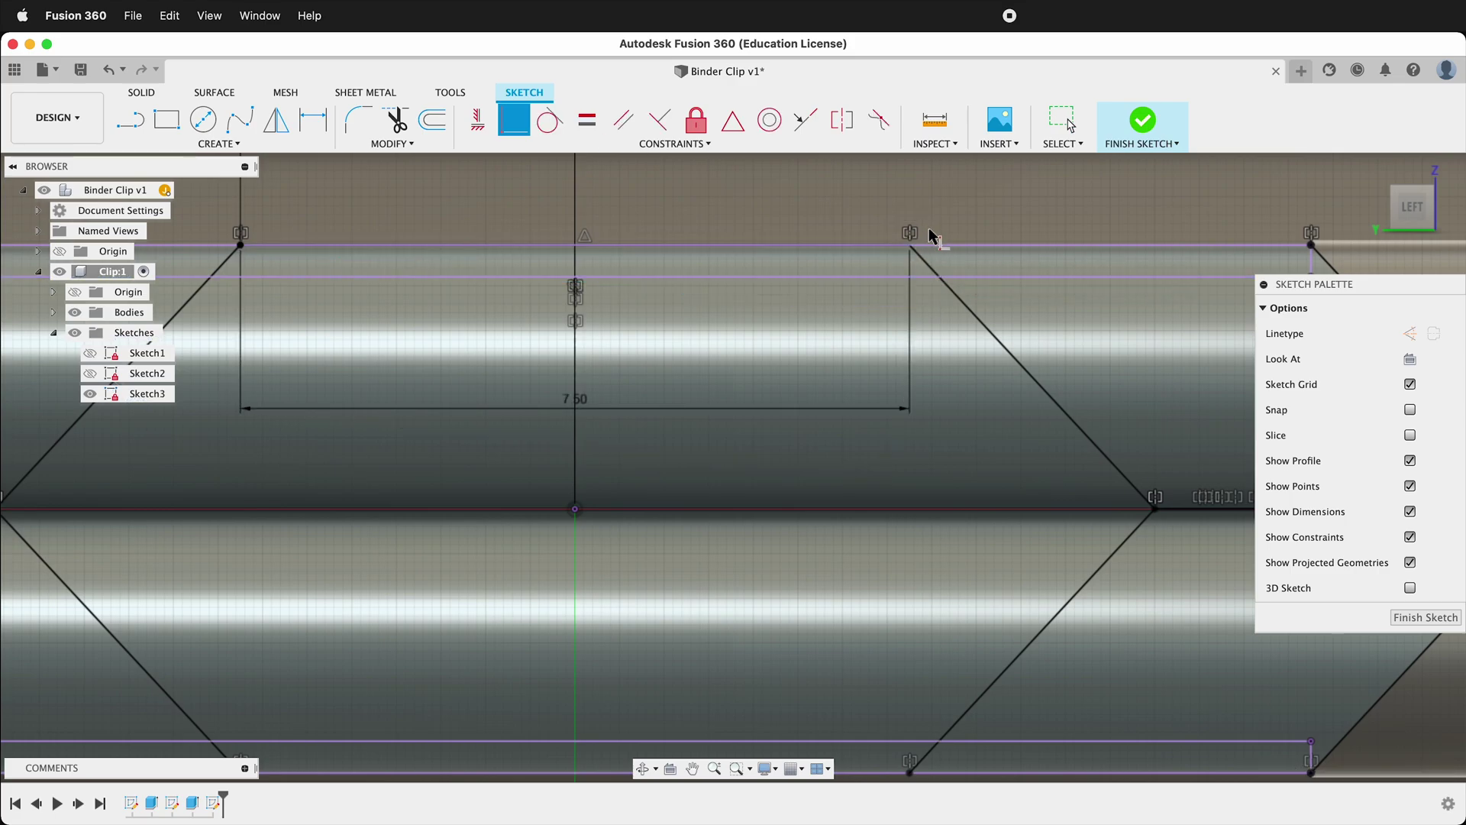
pyautogui.scroll(-3, 901, 290)
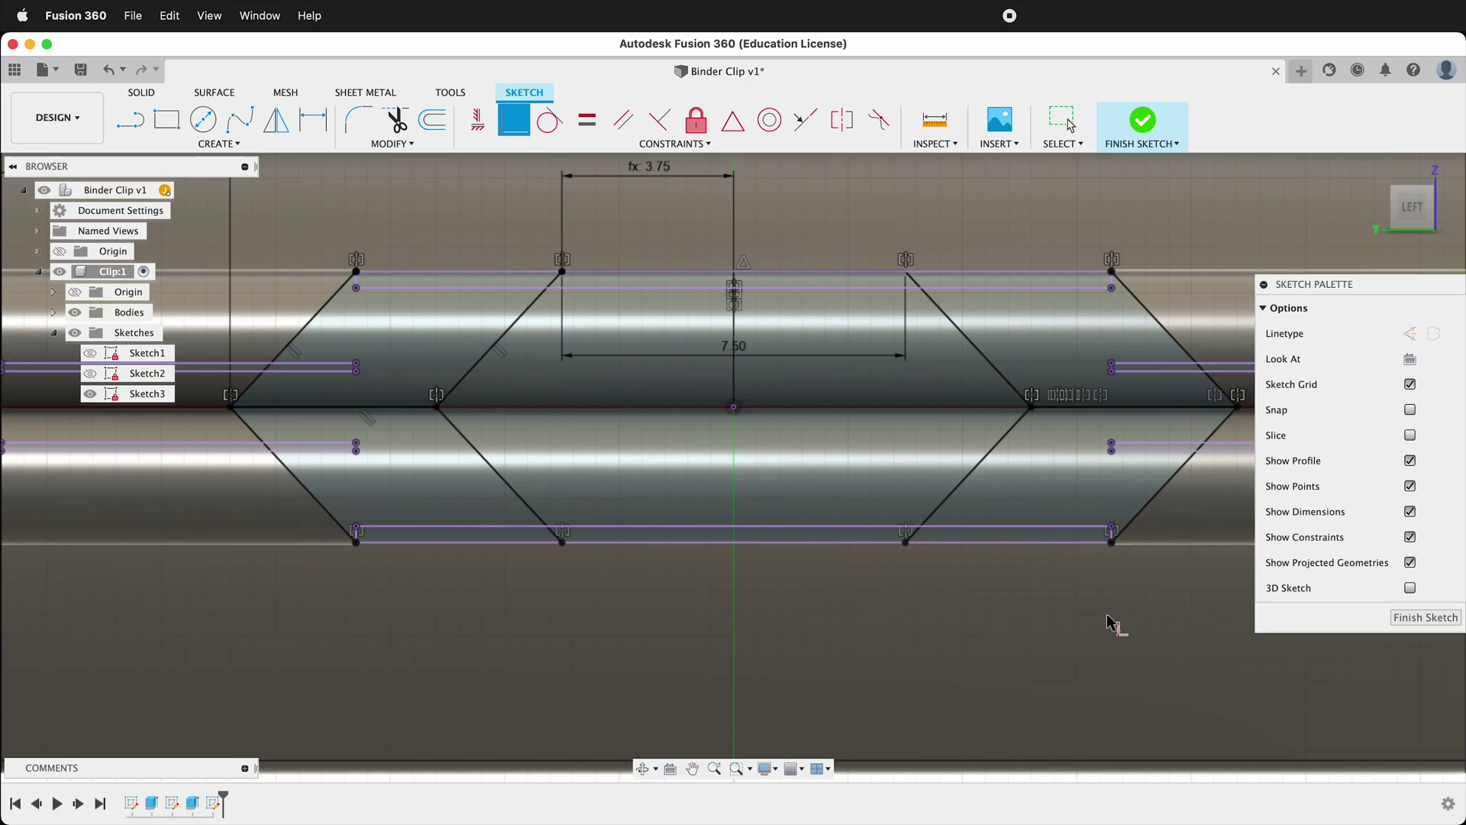
pyautogui.click(1400, 621)
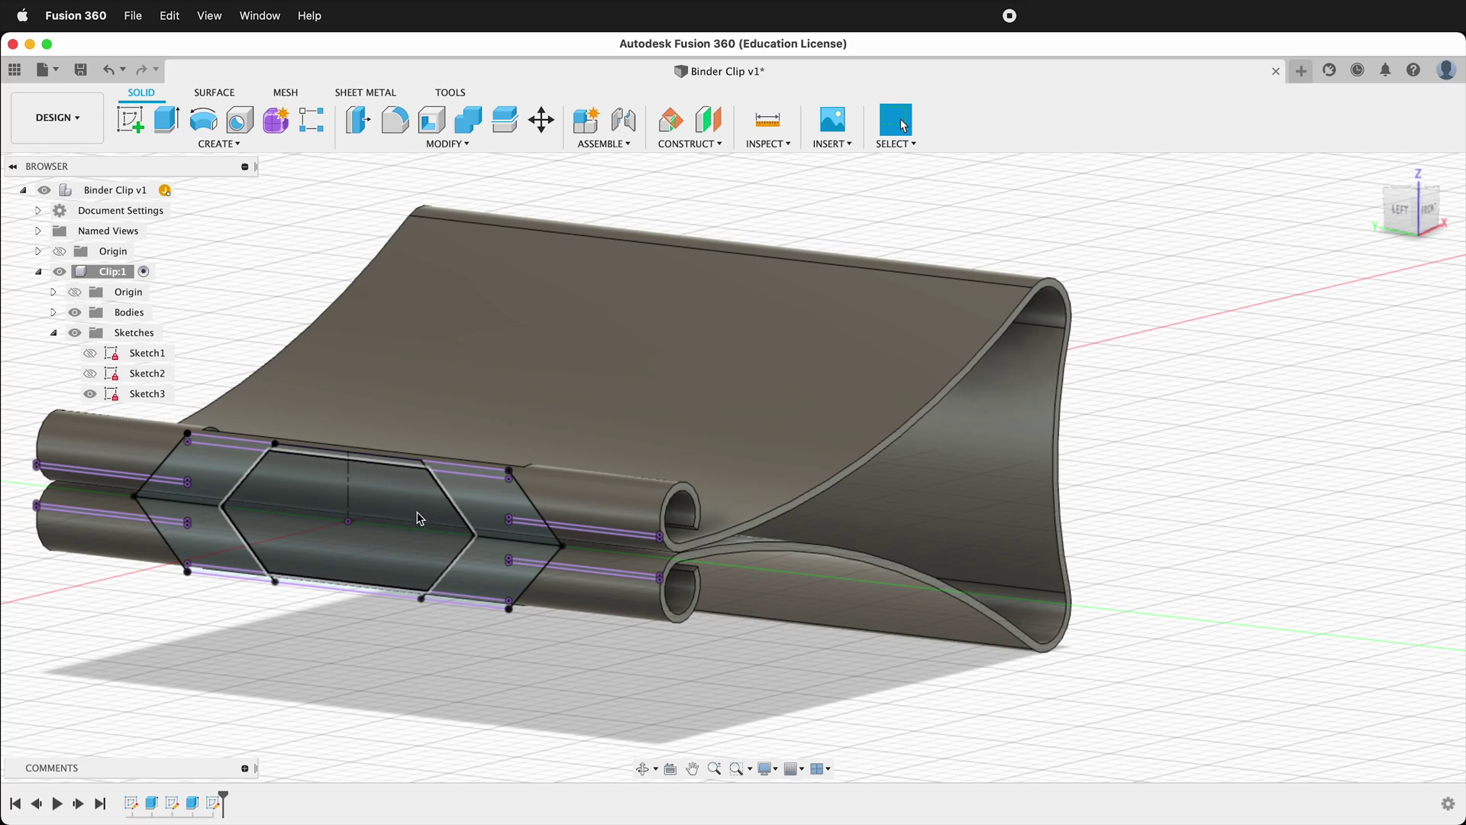
# - Construct a plane tangent to the upper curl's outer cylindrical face at 0 degrees, on the side toward the clip body
pyautogui.scroll(2, 428, 448)
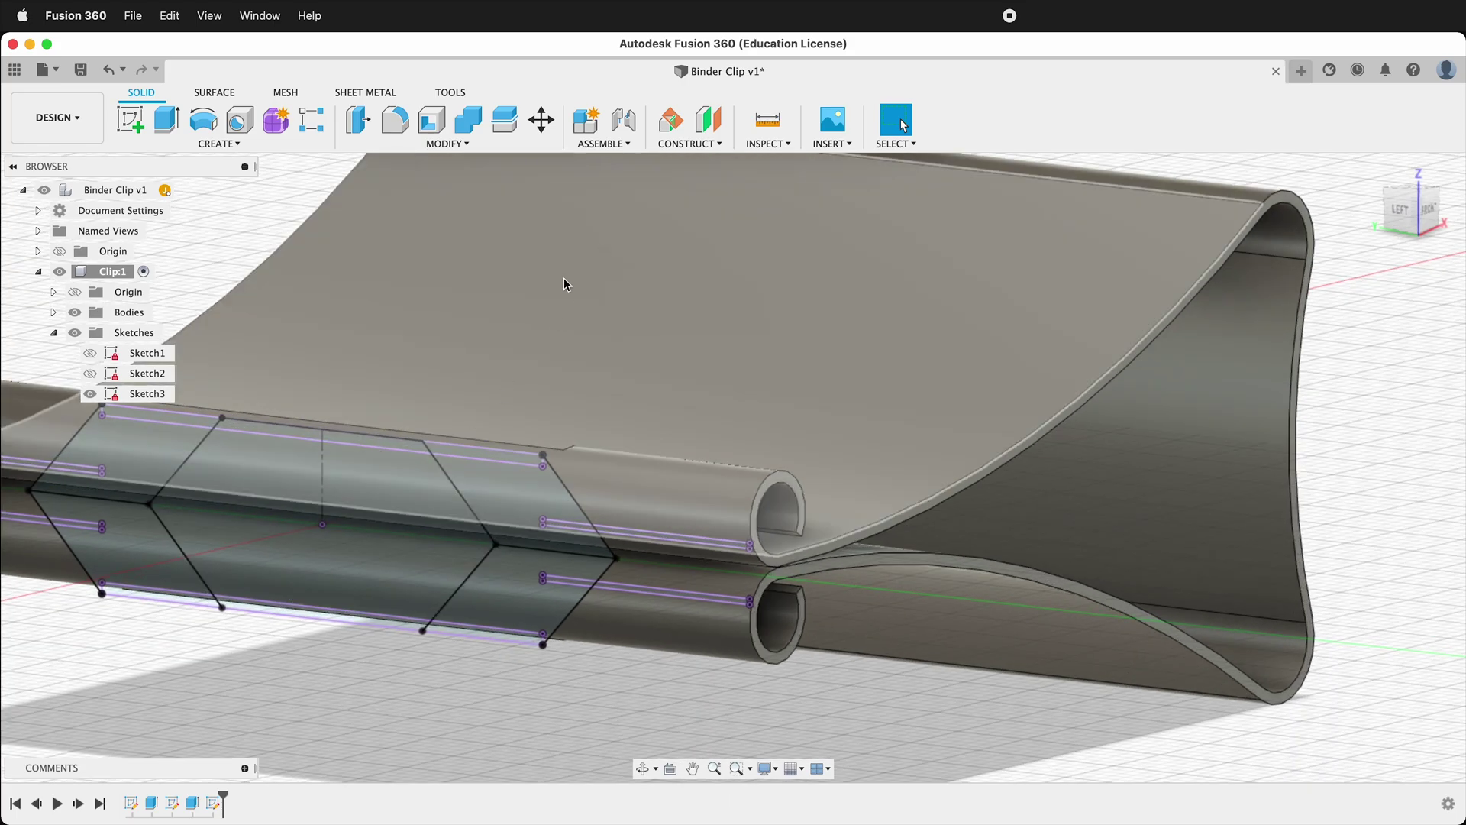
pyautogui.click(685, 145)
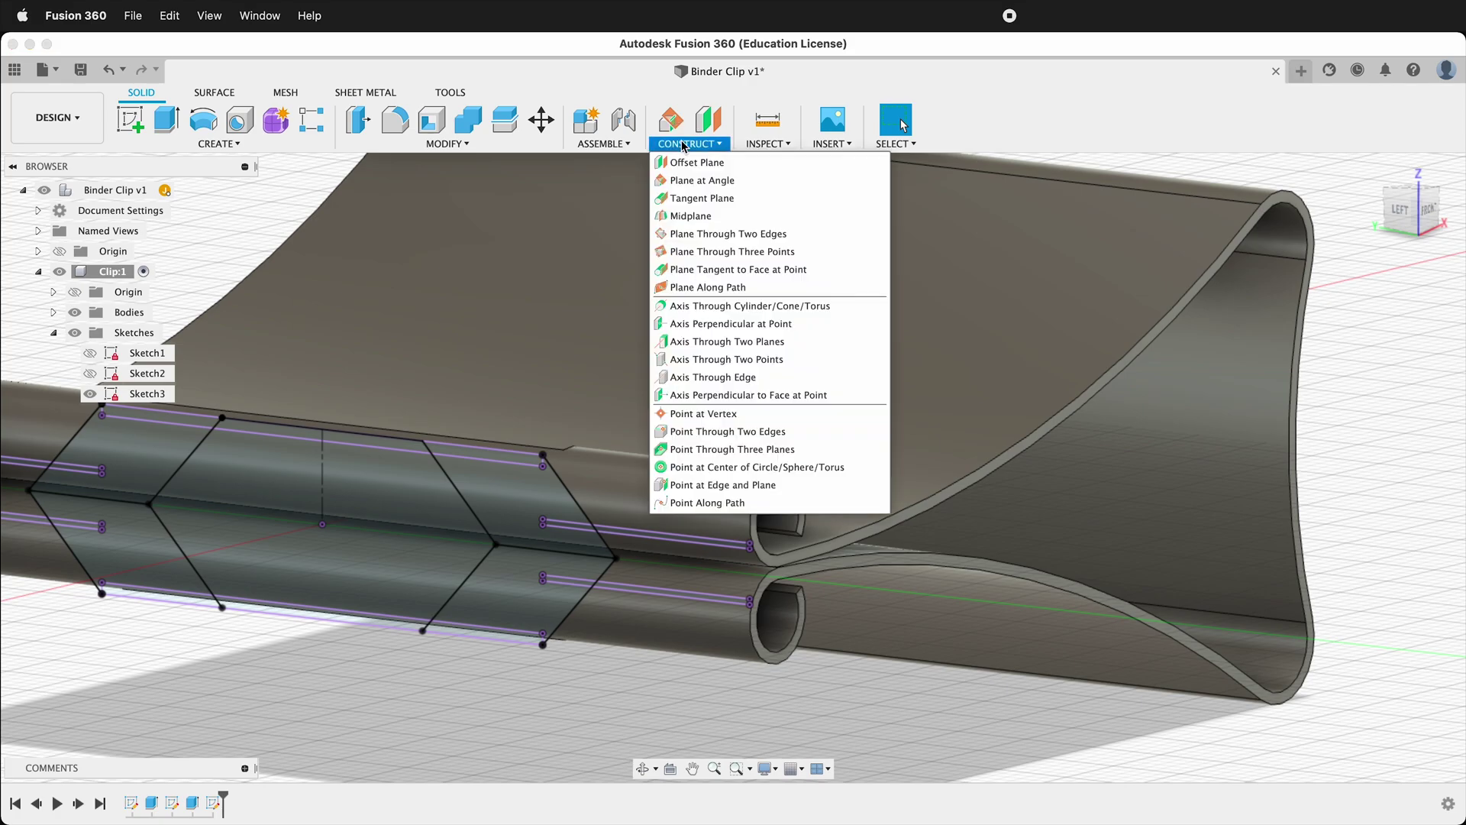
pyautogui.click(701, 200)
pyautogui.keyDown('shift'); pyautogui.moveTo(756, 412); pyautogui.dragTo(667, 418, button='middle'); pyautogui.keyUp('shift')
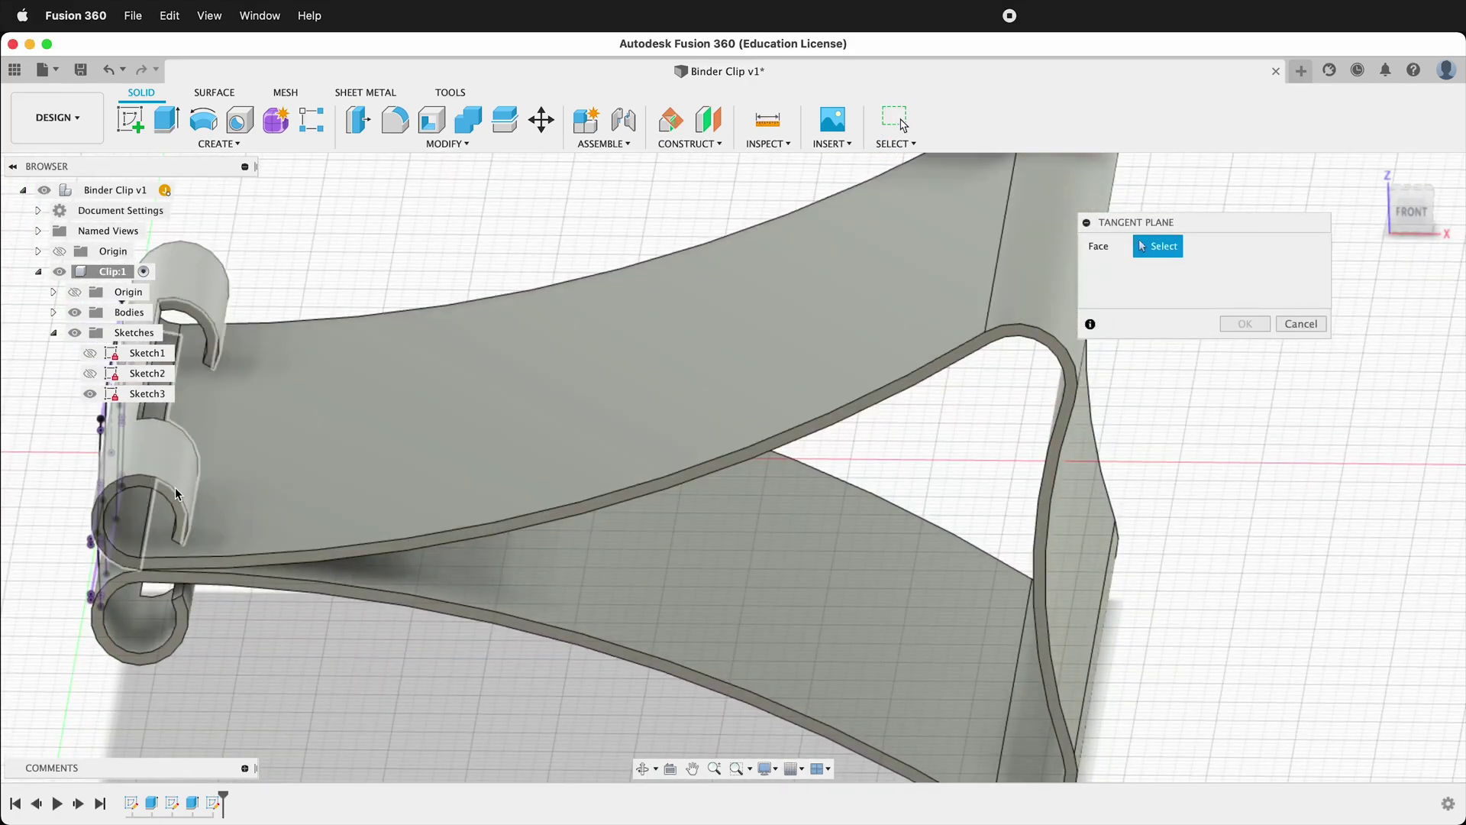
pyautogui.click(177, 489)
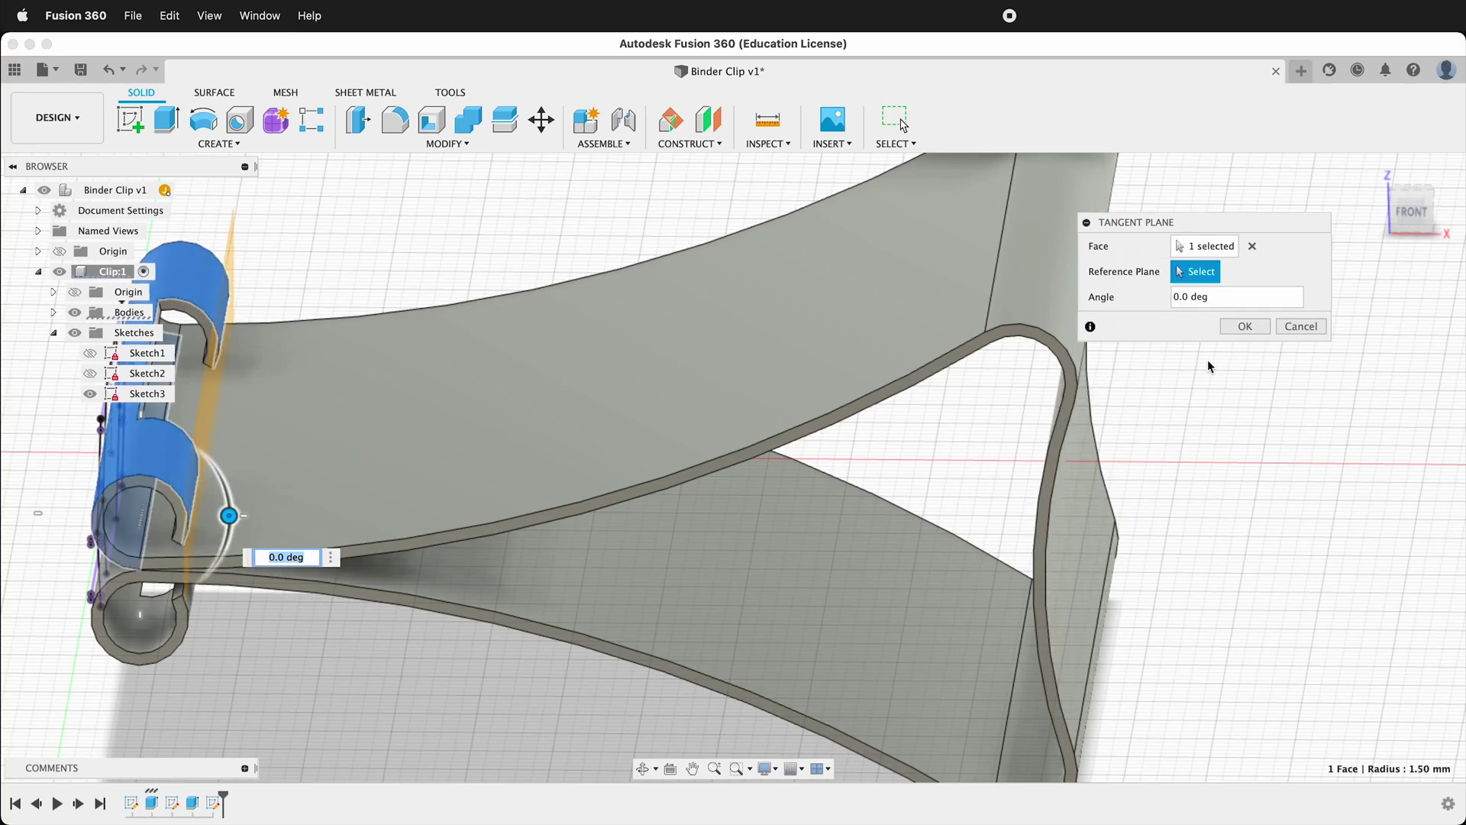
pyautogui.click(1248, 330)
# - Extrude-cut all twelve regions of the two chevron-shaped profiles through the curls up to the tangent plane, and hide the construction geometry
pyautogui.scroll(-5, 1060, 355)
pyautogui.keyDown('shift'); pyautogui.moveTo(611, 447); pyautogui.dragTo(662, 388, button='middle'); pyautogui.keyUp('shift')
pyautogui.scroll(3, 663, 388)
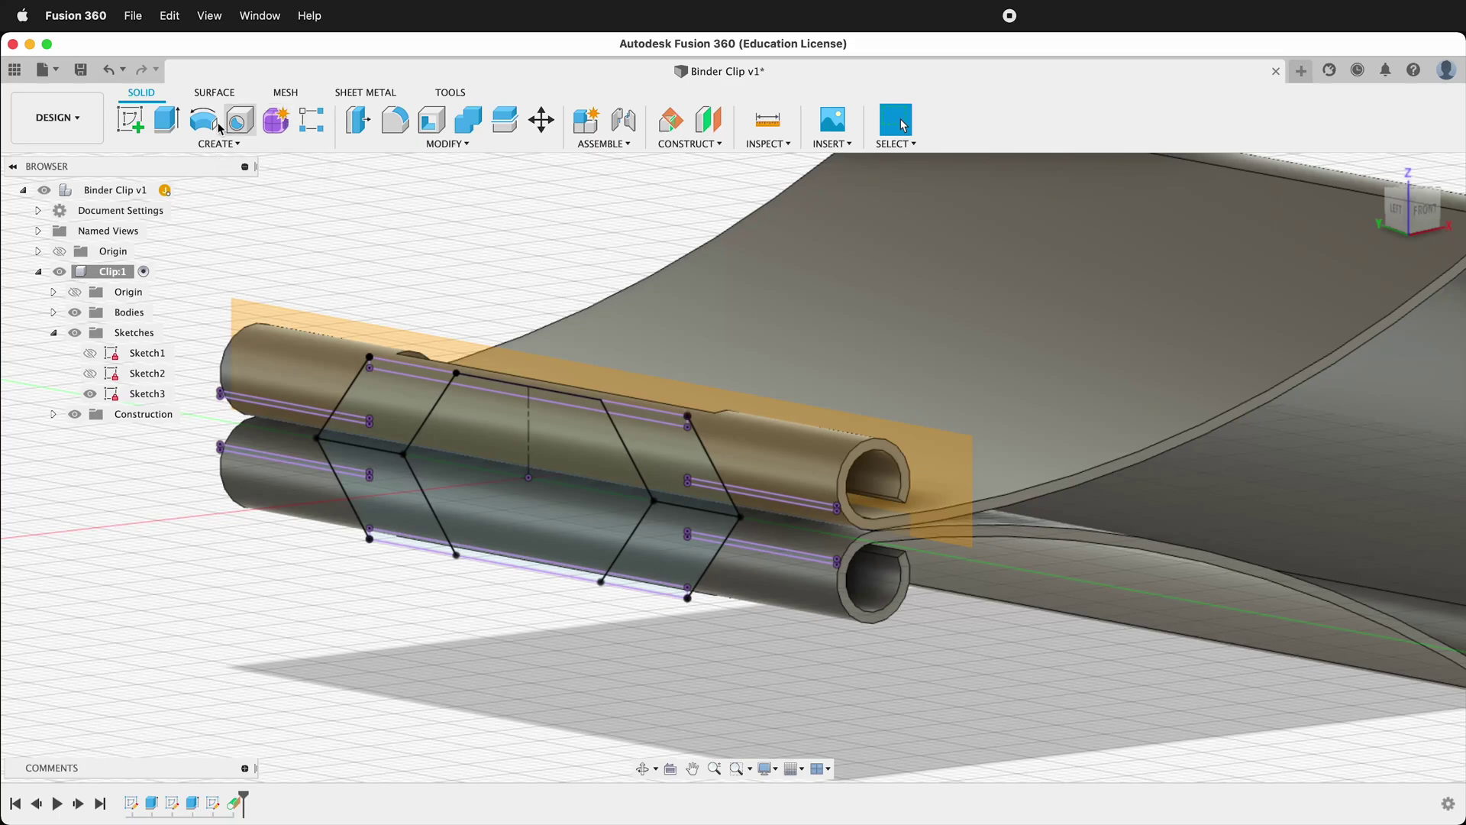
pyautogui.click(165, 126)
pyautogui.scroll(3, 320, 383)
pyautogui.click(481, 403)
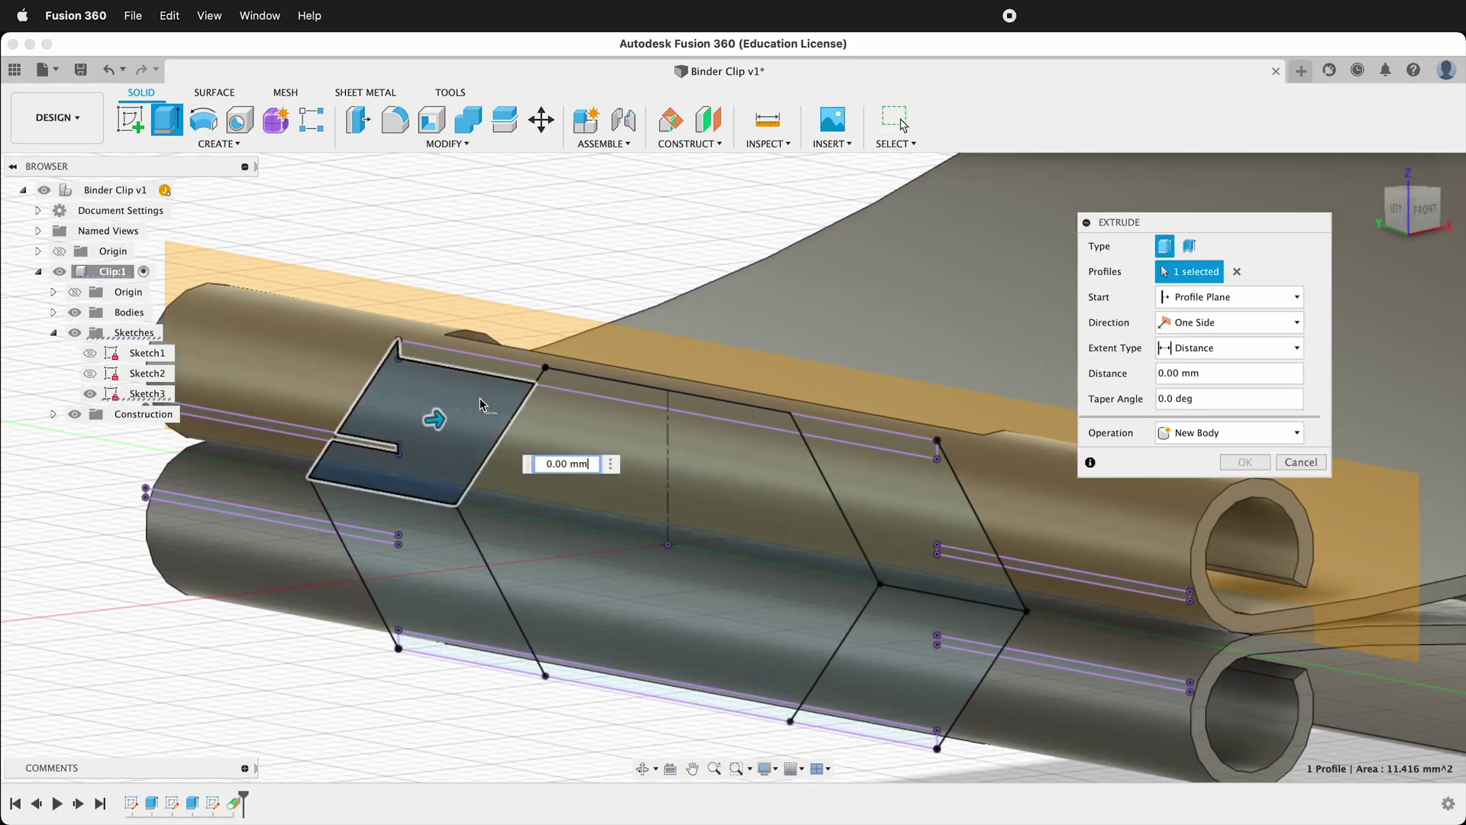
pyautogui.click(485, 367)
pyautogui.click(377, 445)
pyautogui.click(381, 536)
pyautogui.click(458, 622)
pyautogui.click(469, 652)
pyautogui.click(878, 730)
pyautogui.click(913, 678)
pyautogui.click(972, 647)
pyautogui.click(976, 572)
pyautogui.moveTo(974, 555); pyautogui.dragTo(978, 551)
pyautogui.keyDown('super'); pyautogui.click(876, 437); pyautogui.keyUp('super')
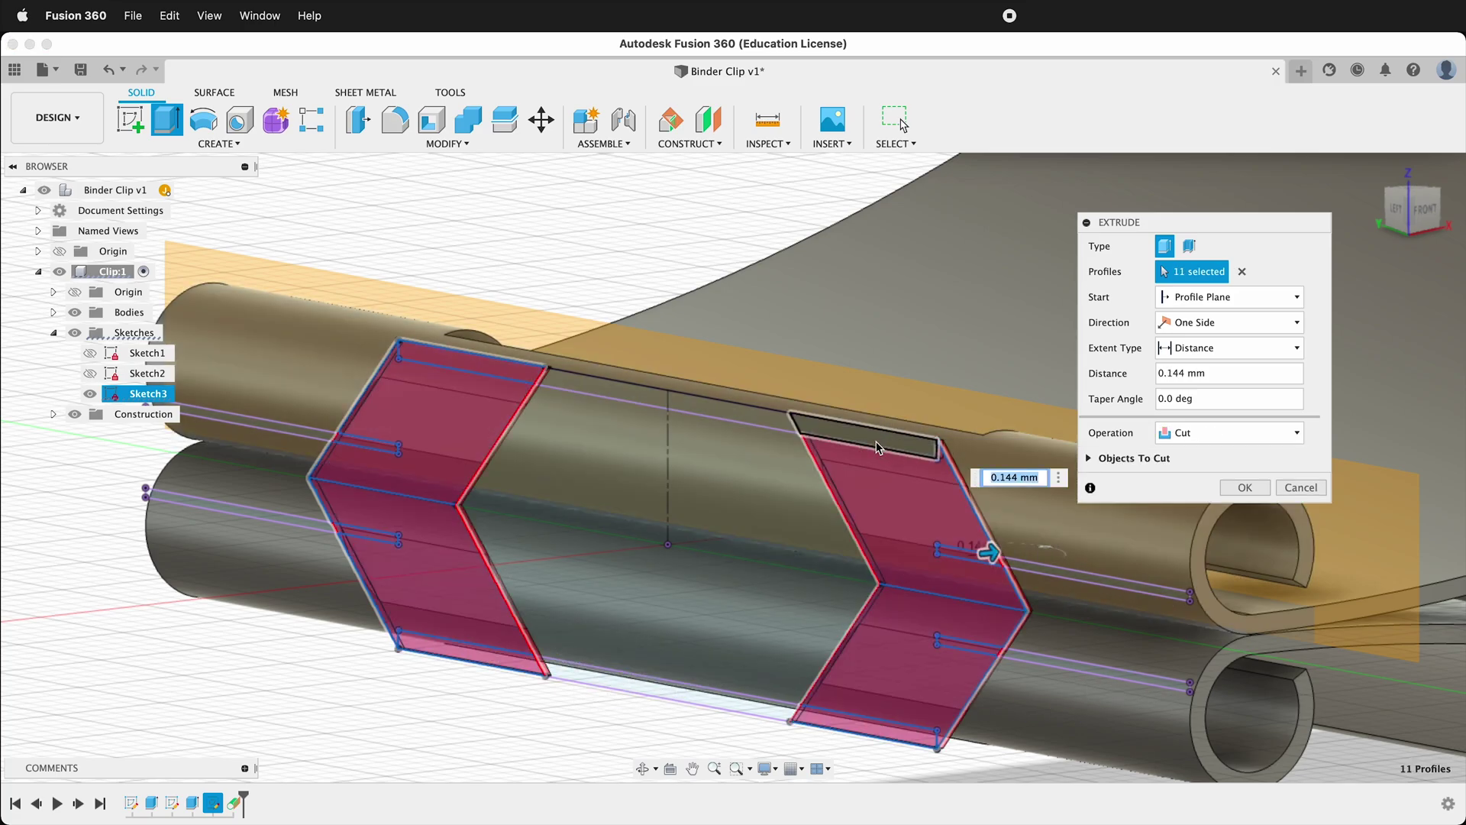
pyautogui.keyDown('shift'); pyautogui.moveTo(954, 456); pyautogui.dragTo(839, 467, button='middle'); pyautogui.keyUp('shift')
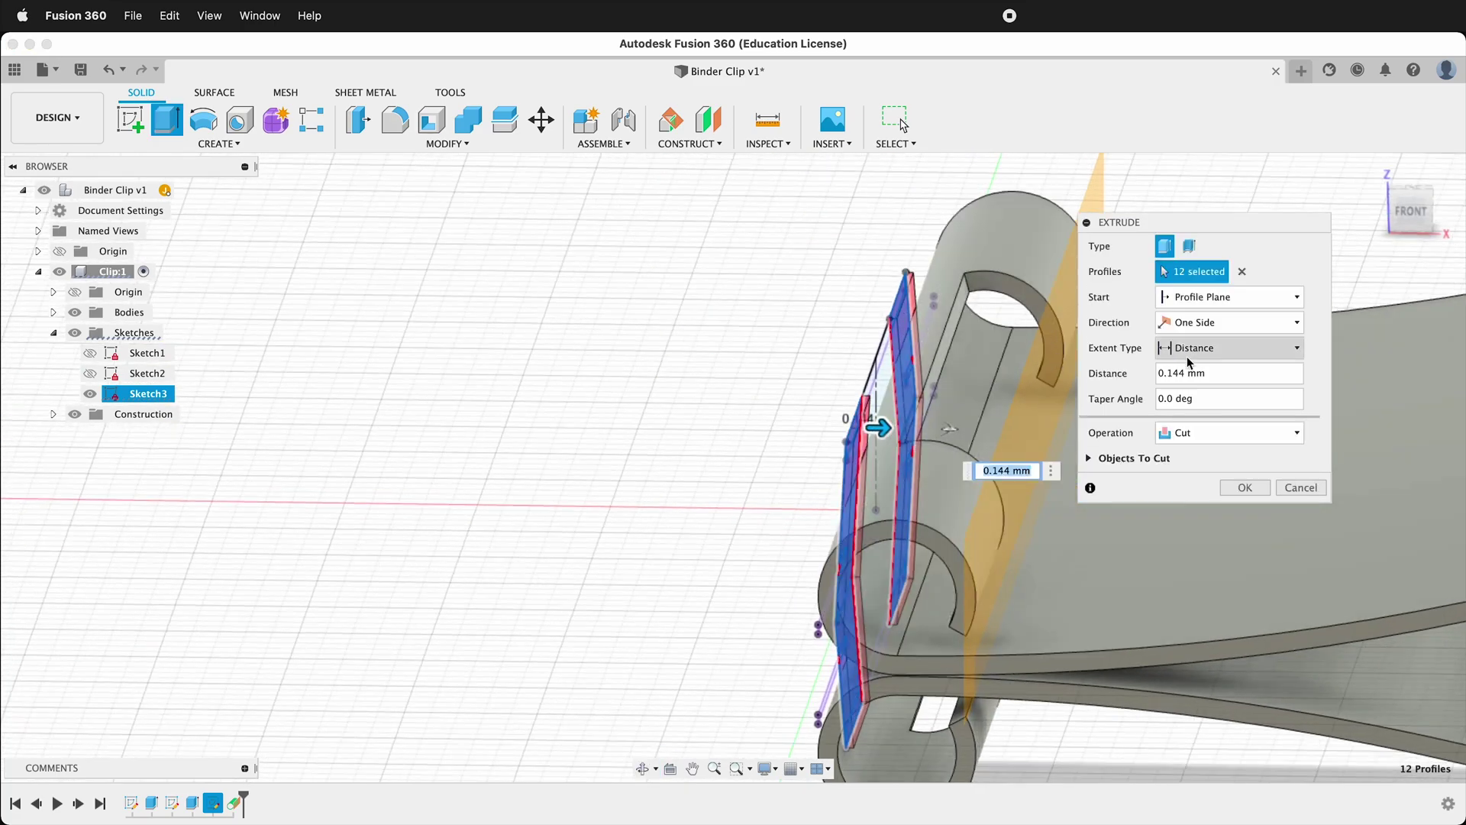
pyautogui.click(1259, 357)
pyautogui.click(1231, 384)
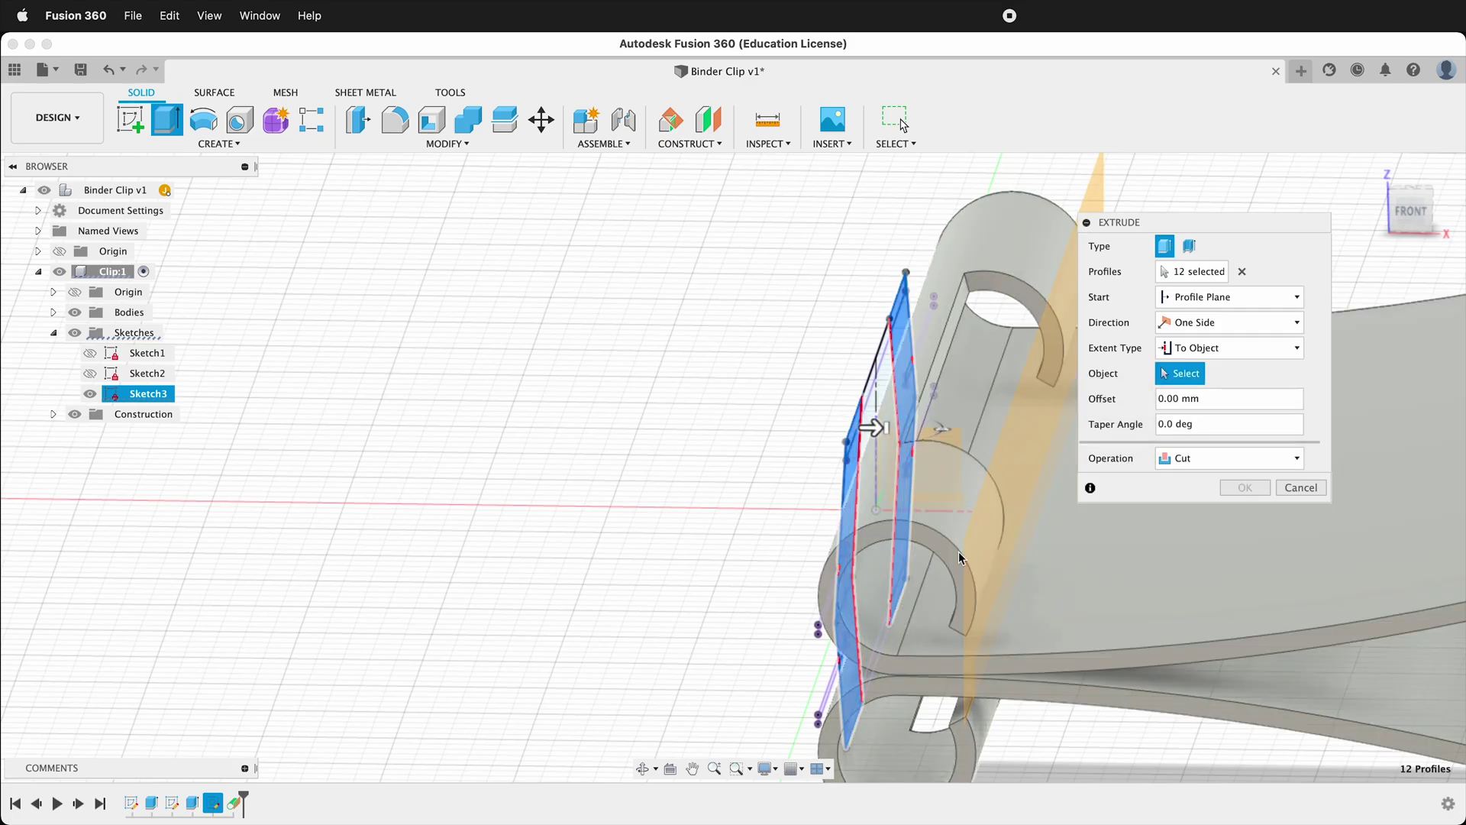
pyautogui.click(995, 481)
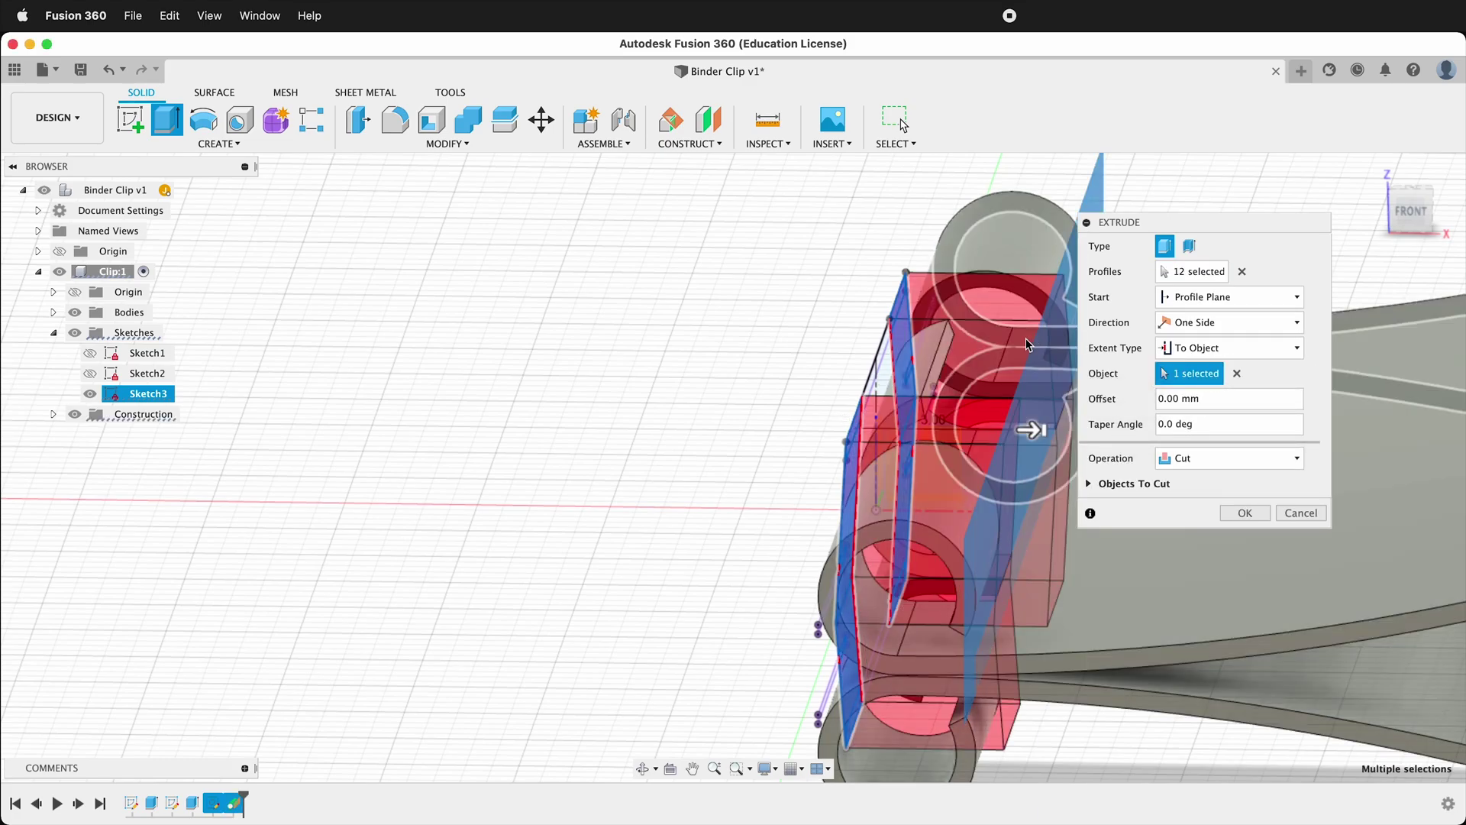
pyautogui.keyDown('shift'); pyautogui.moveTo(750, 360); pyautogui.dragTo(819, 346, button='middle'); pyautogui.keyUp('shift')
pyautogui.click(1225, 514)
pyautogui.scroll(-3, 603, 551)
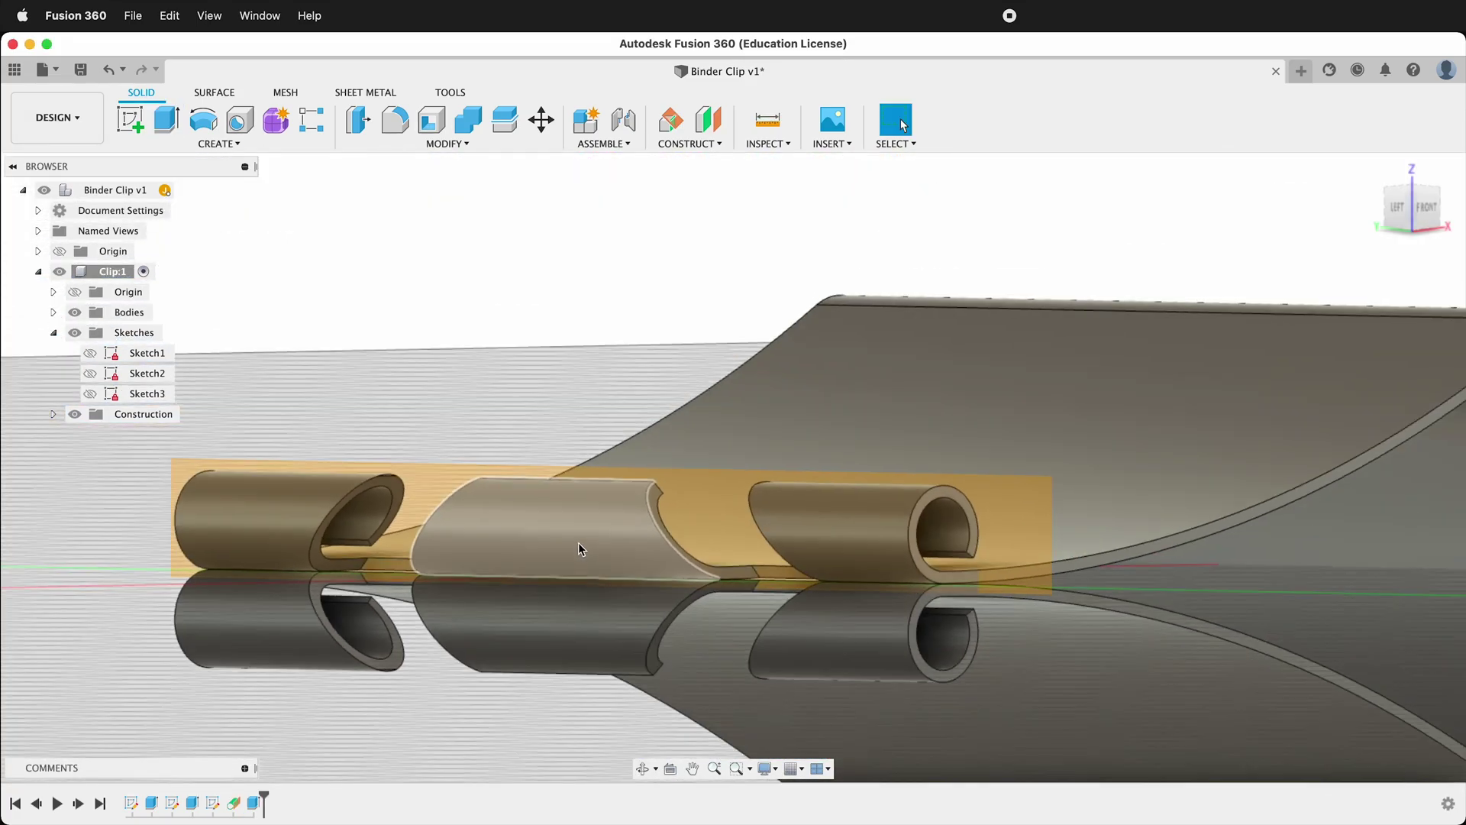
pyautogui.click(74, 414)
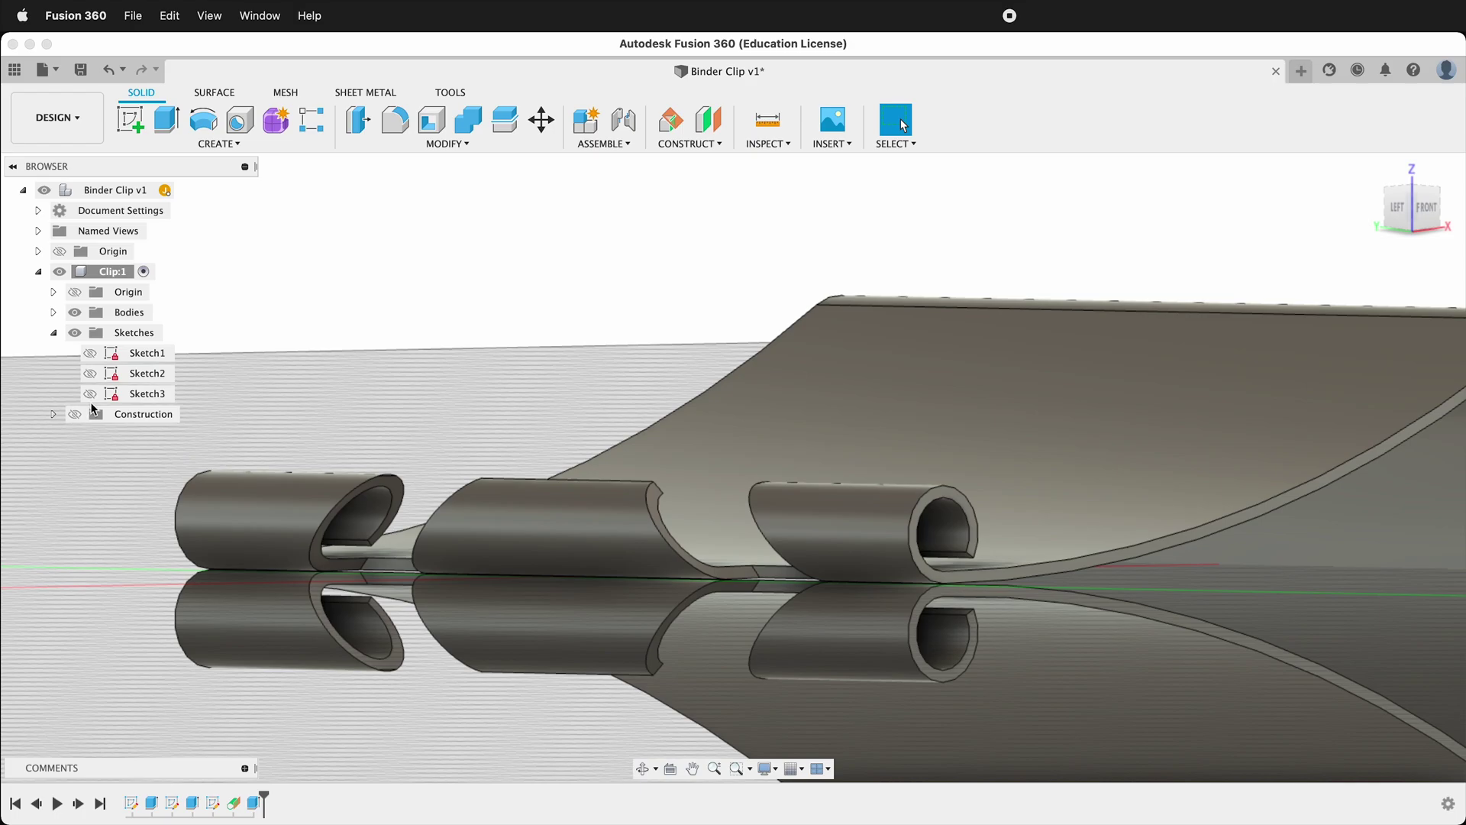
# - Fillet the eight short corner edges of the notches between the cut curls with a 1 mm radius
pyautogui.keyDown('shift'); pyautogui.moveTo(282, 433); pyautogui.dragTo(331, 455, button='middle'); pyautogui.keyUp('shift')
pyautogui.scroll(-5, 494, 430)
pyautogui.scroll(5, 814, 585)
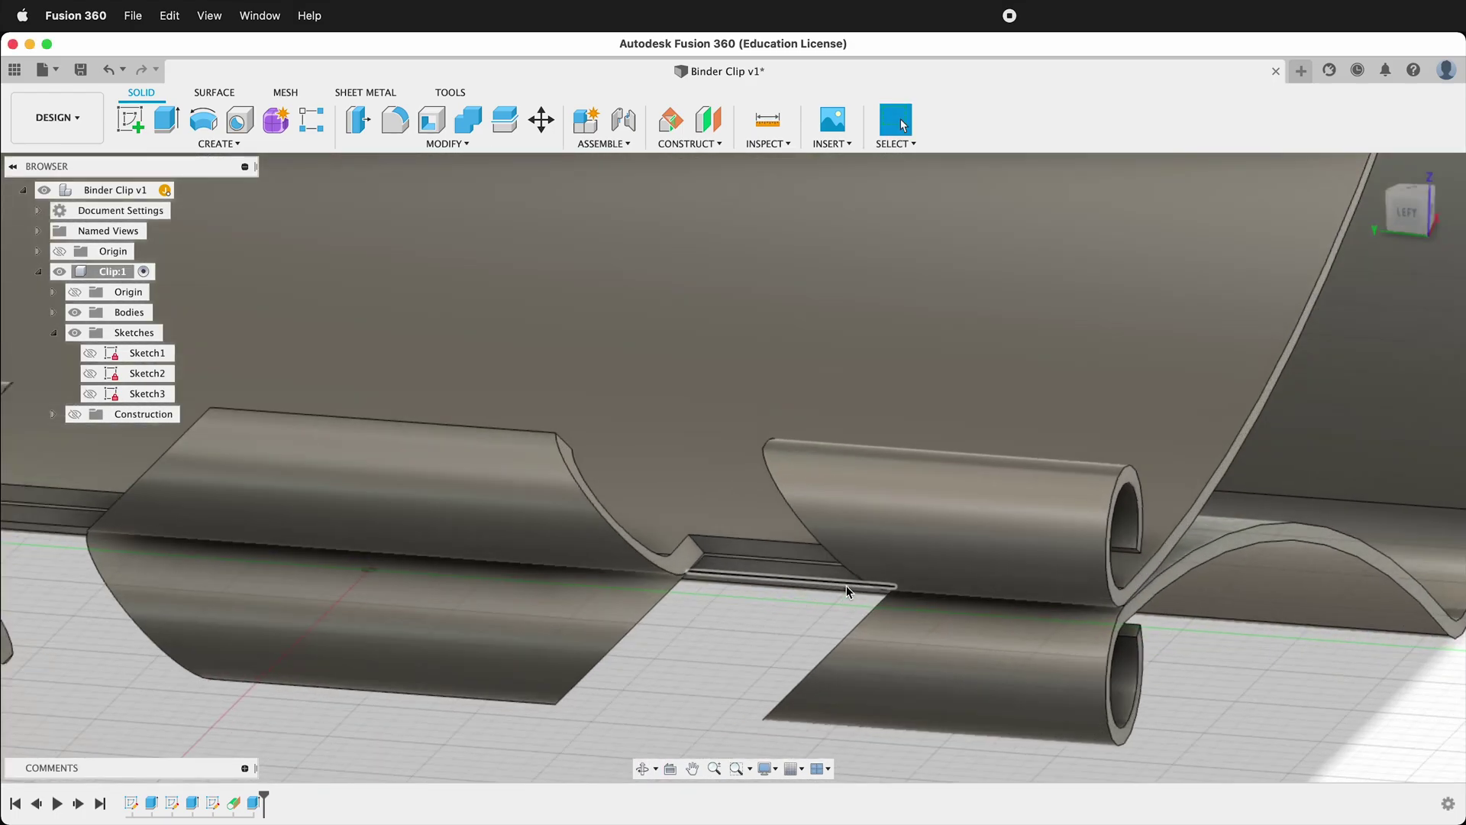
pyautogui.keyDown('shift'); pyautogui.moveTo(768, 617); pyautogui.dragTo(855, 602, button='middle'); pyautogui.keyUp('shift')
pyautogui.scroll(5, 856, 605)
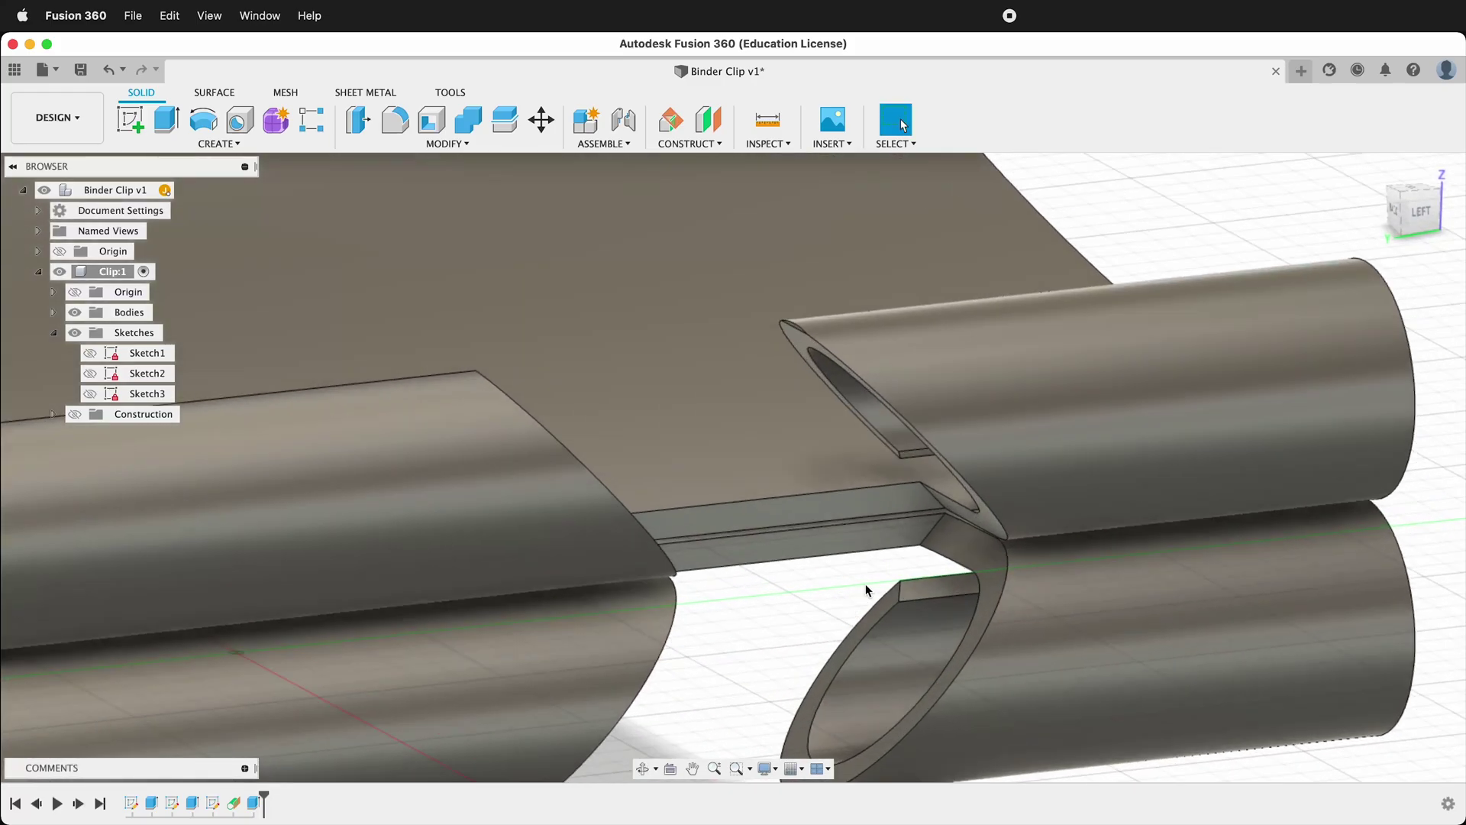
pyautogui.click(970, 459)
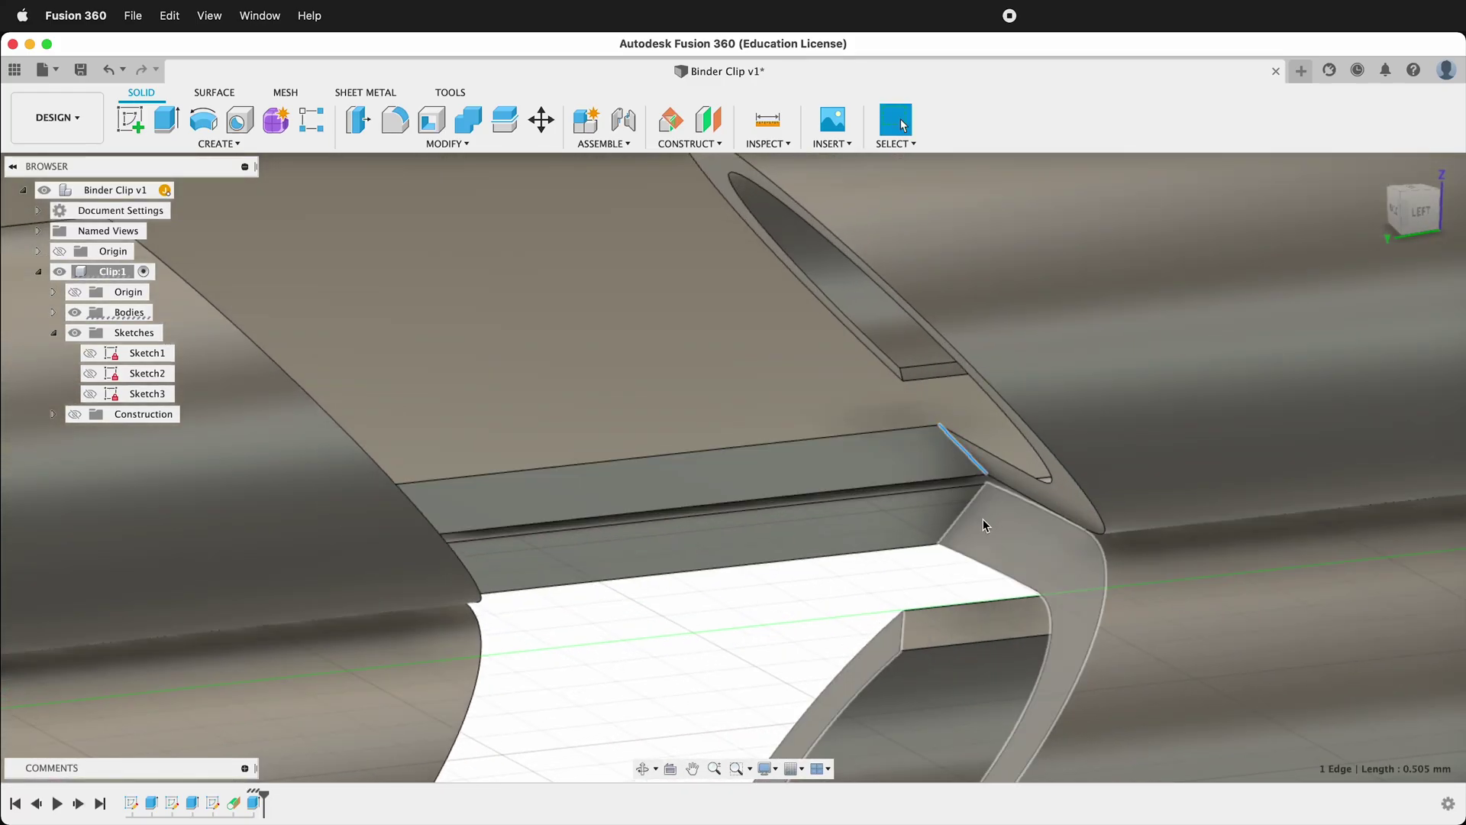
pyautogui.keyDown('shift'); pyautogui.click(967, 511); pyautogui.keyUp('shift')
pyautogui.keyDown('shift'); pyautogui.moveTo(909, 549); pyautogui.dragTo(866, 557, button='middle'); pyautogui.keyUp('shift')
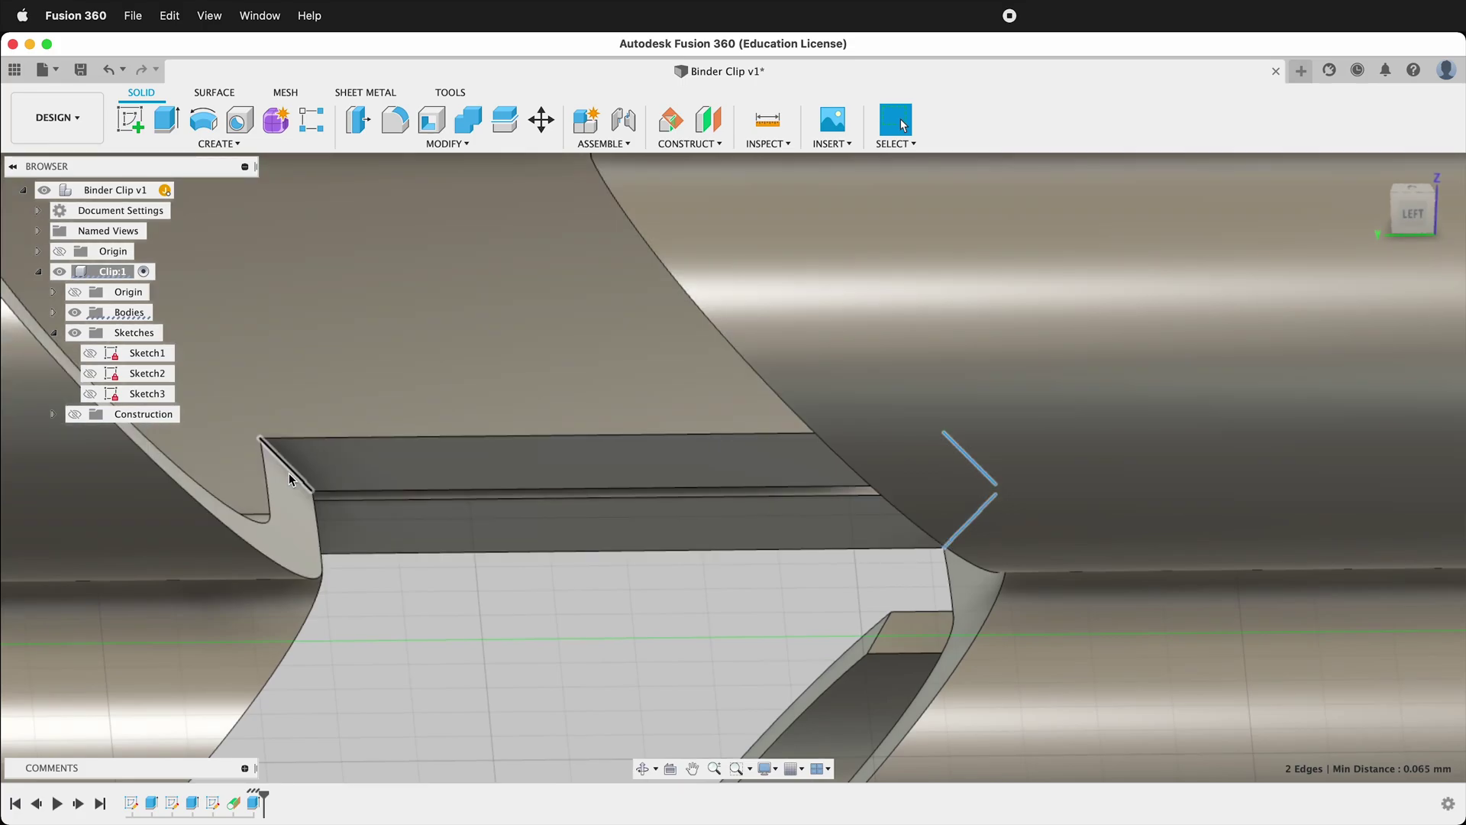
pyautogui.keyDown('shift'); pyautogui.click(288, 467); pyautogui.keyUp('shift')
pyautogui.keyDown('shift'); pyautogui.moveTo(412, 498); pyautogui.dragTo(484, 539, button='middle'); pyautogui.keyUp('shift')
pyautogui.keyDown('shift'); pyautogui.click(324, 509); pyautogui.keyUp('shift')
pyautogui.scroll(-10, 840, 505)
pyautogui.scroll(5, 933, 468)
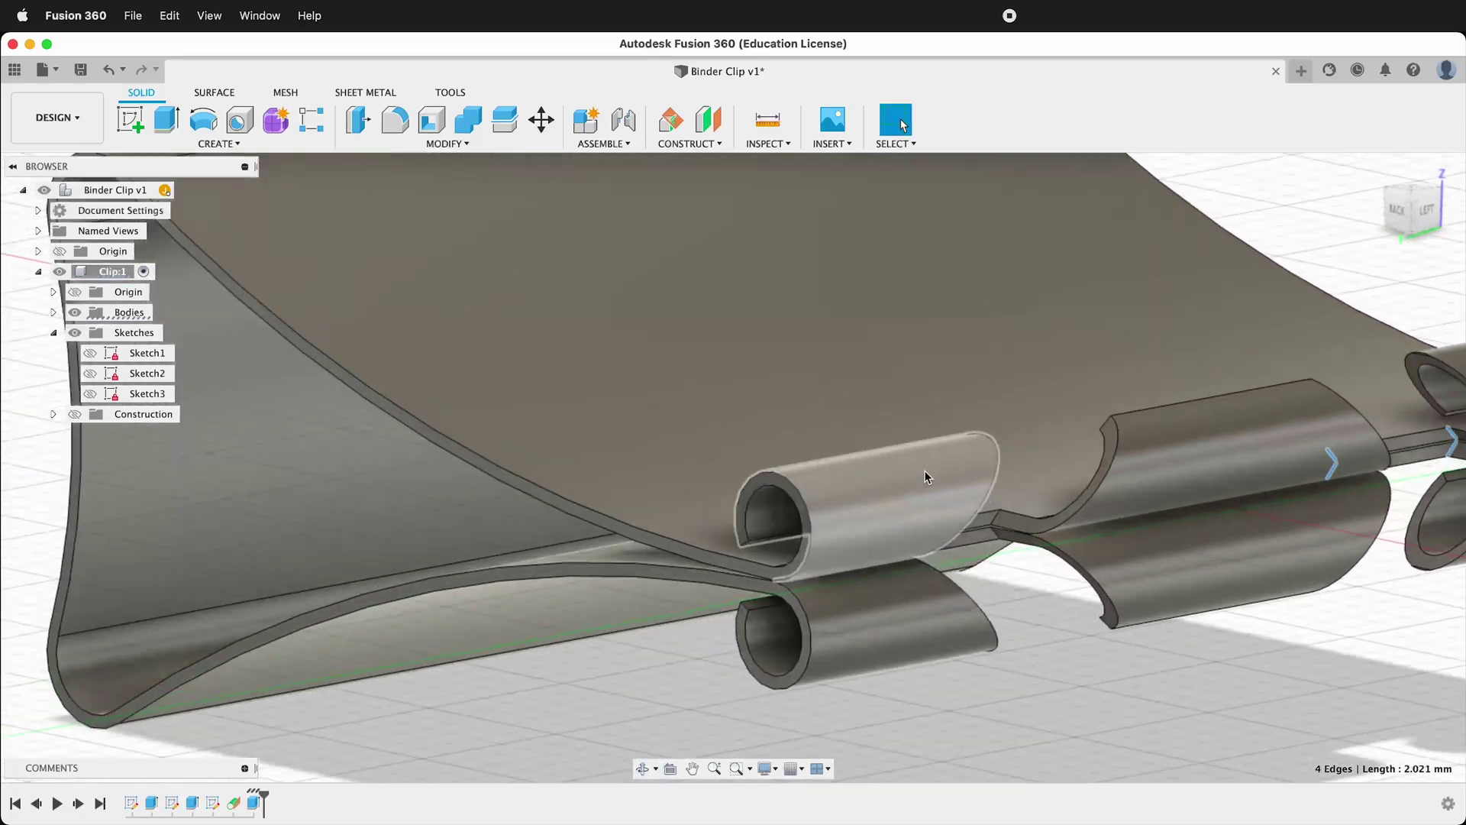
pyautogui.keyDown('shift'); pyautogui.click(1022, 559); pyautogui.keyUp('shift')
pyautogui.keyDown('shift'); pyautogui.click(1025, 609); pyautogui.keyUp('shift')
pyautogui.keyDown('shift'); pyautogui.moveTo(930, 583); pyautogui.dragTo(1073, 645, button='middle'); pyautogui.keyUp('shift')
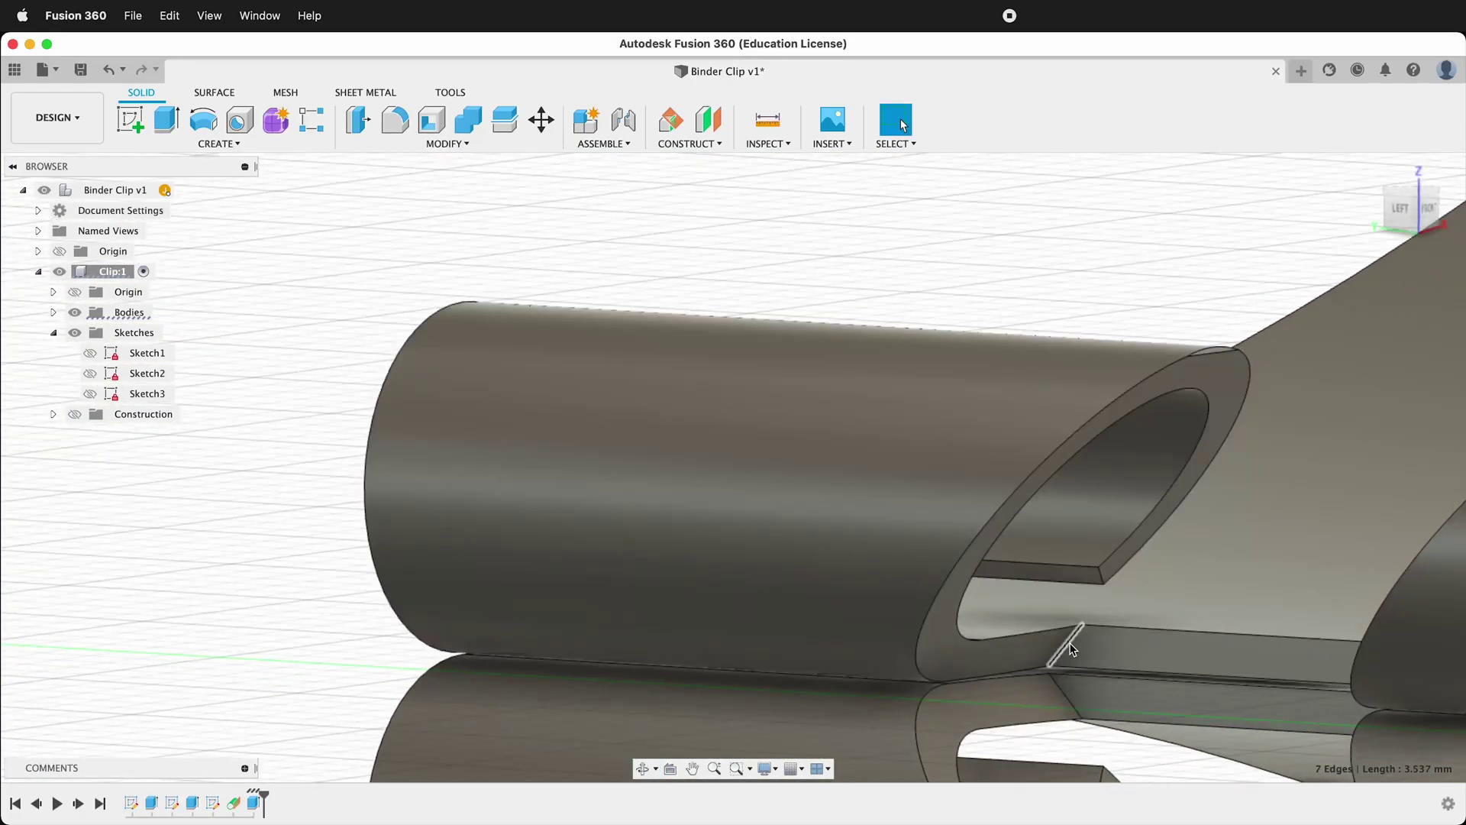
pyautogui.keyDown('shift'); pyautogui.click(1052, 695); pyautogui.keyUp('shift')
pyautogui.click(396, 120)
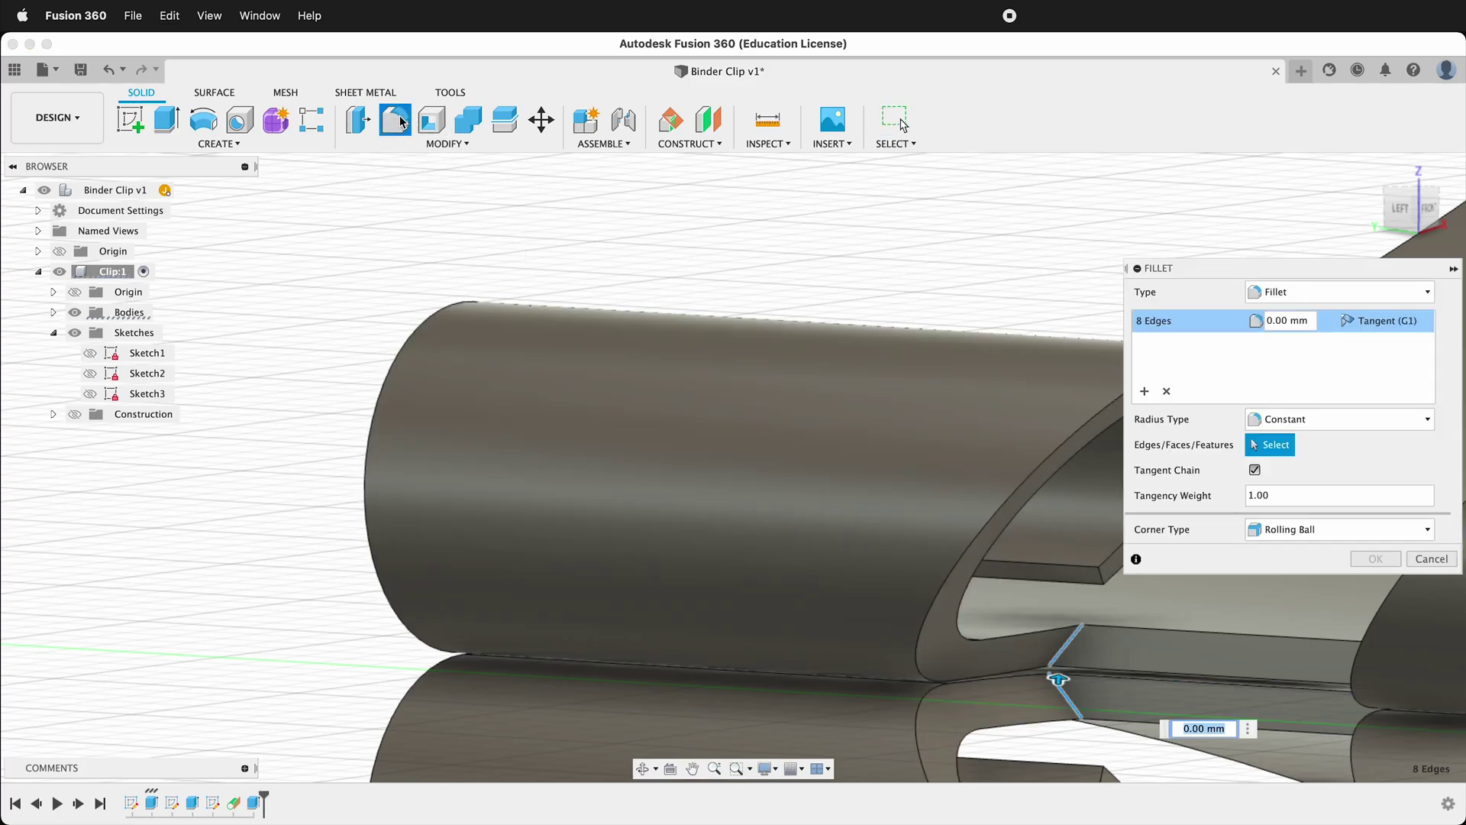
pyautogui.write('1')
pyautogui.press('Return')
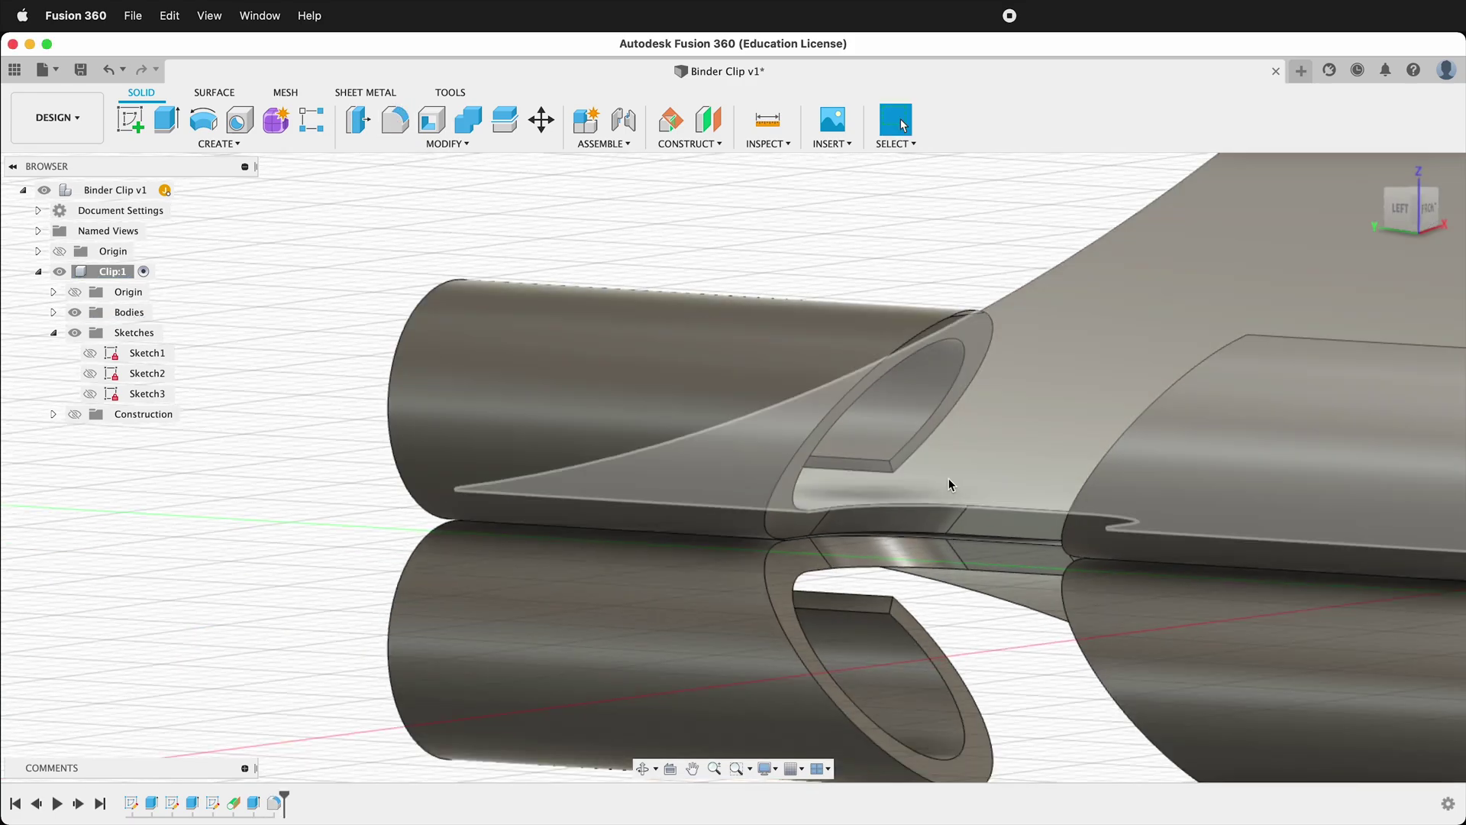
pyautogui.keyDown('shift'); pyautogui.moveTo(948, 485); pyautogui.dragTo(982, 523, button='middle'); pyautogui.keyUp('shift')
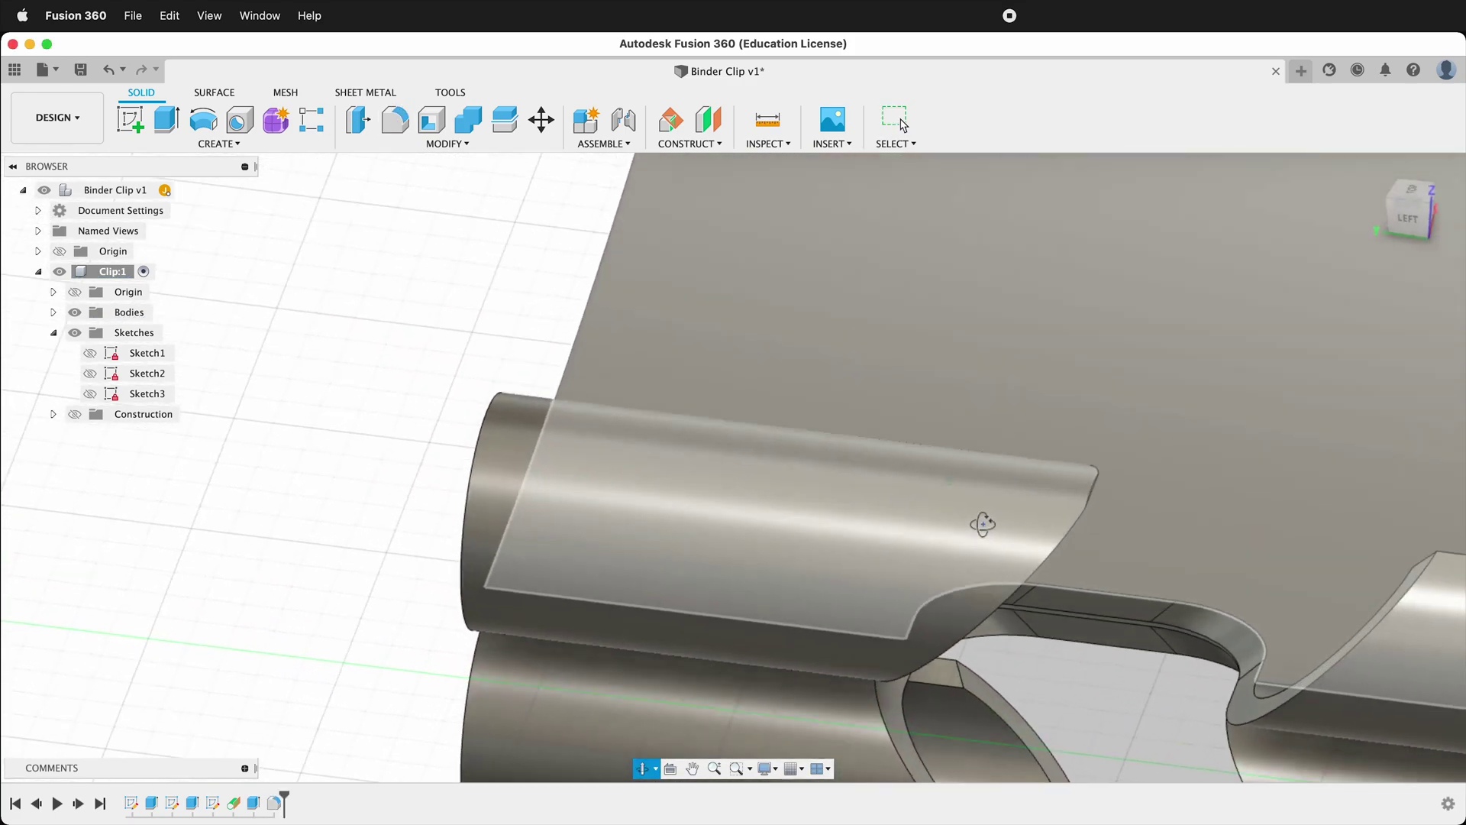
pyautogui.scroll(-3, 844, 335)
pyautogui.scroll(-3, 868, 406)
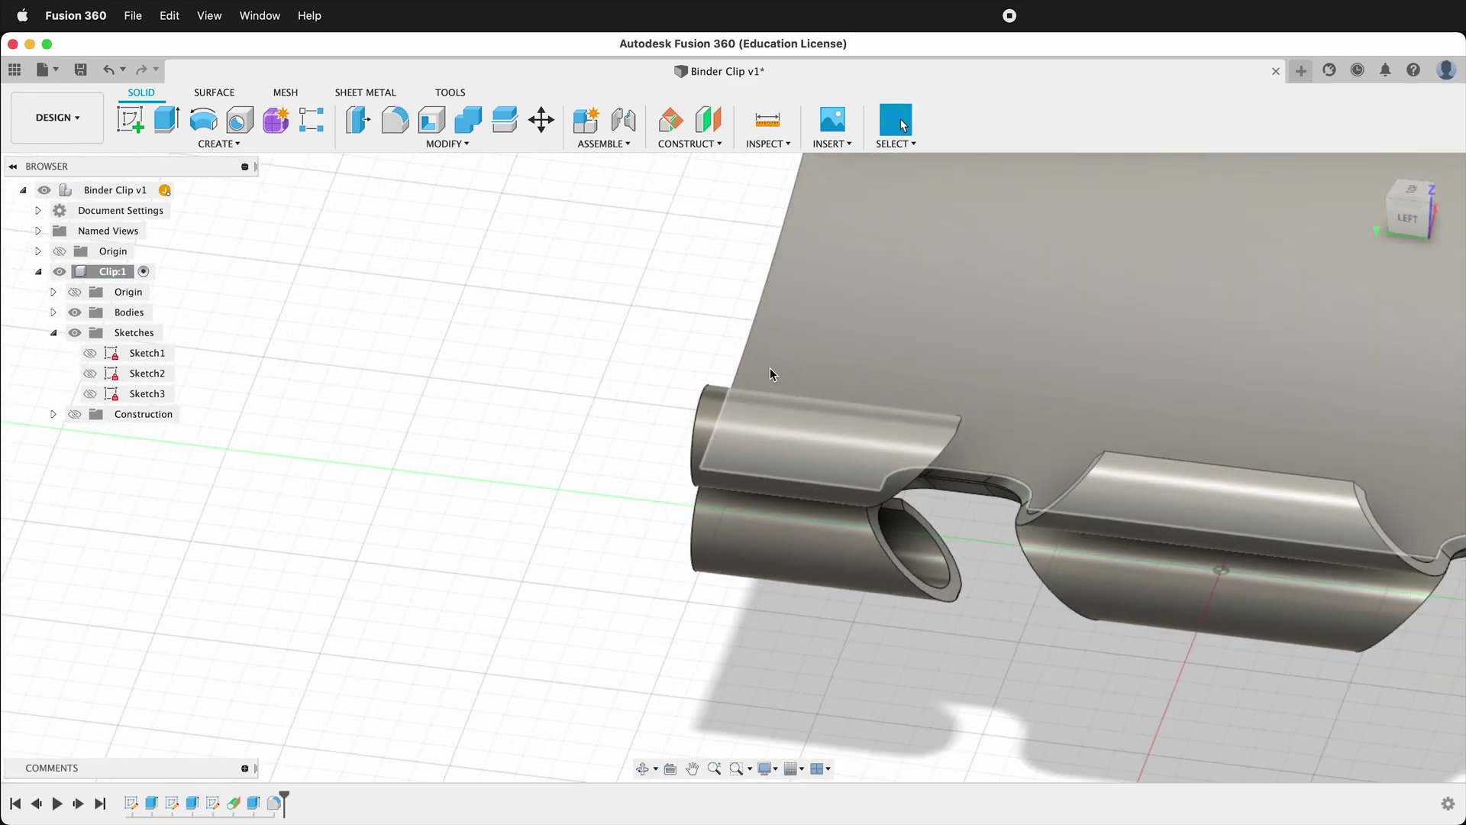
# - Fillet the two profile-shaped side faces at opposite ends of the clip with a 0.01 mm radius
pyautogui.moveTo(1140, 426)
pyautogui.keyDown('shift'); pyautogui.mouseDown(button='middle')
pyautogui.moveTo(1011, 409)
pyautogui.moveTo(1136, 416)
pyautogui.mouseUp(button='middle'); pyautogui.keyUp('shift')
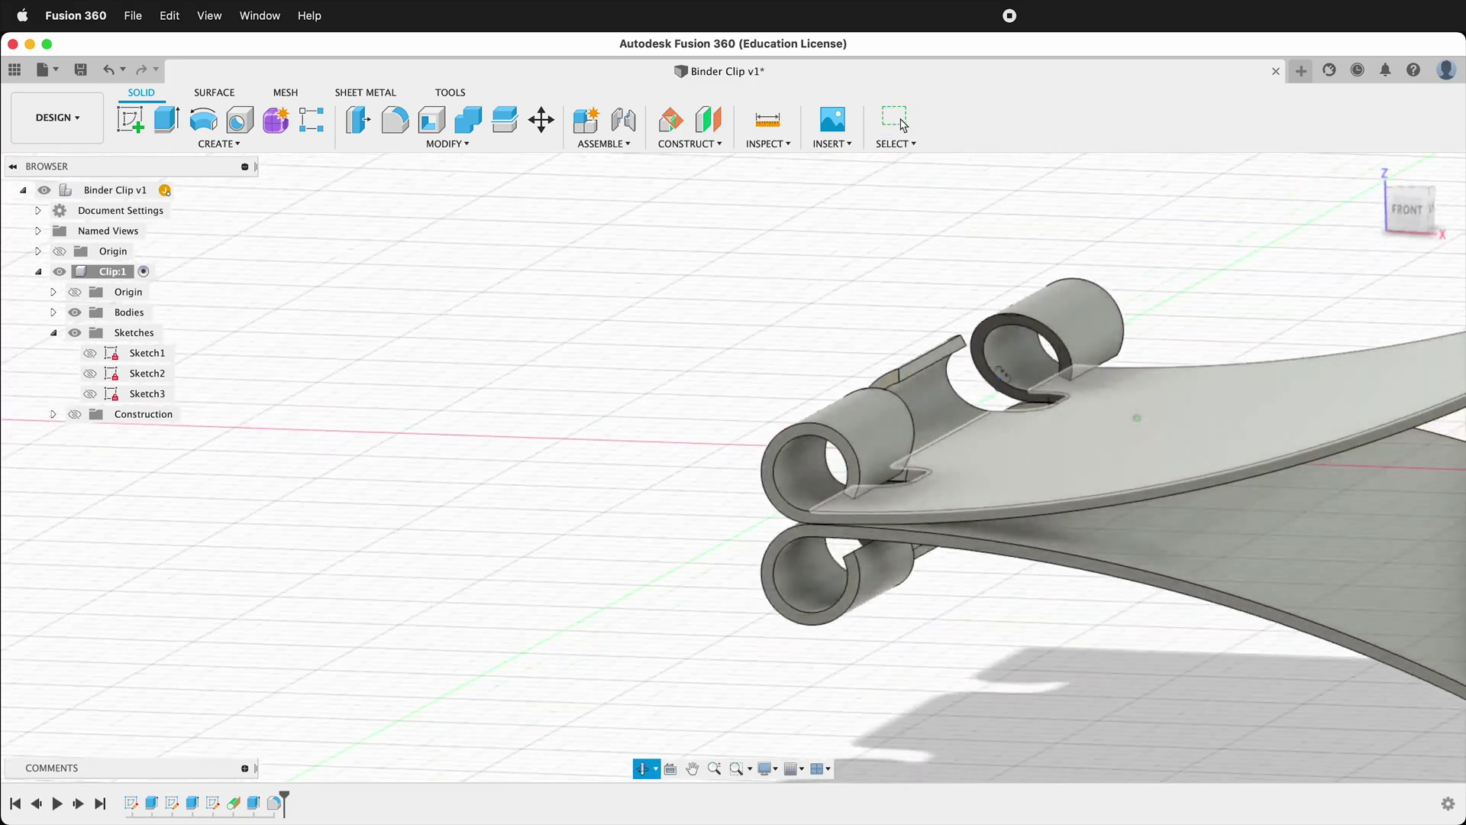
pyautogui.scroll(-3, 811, 327)
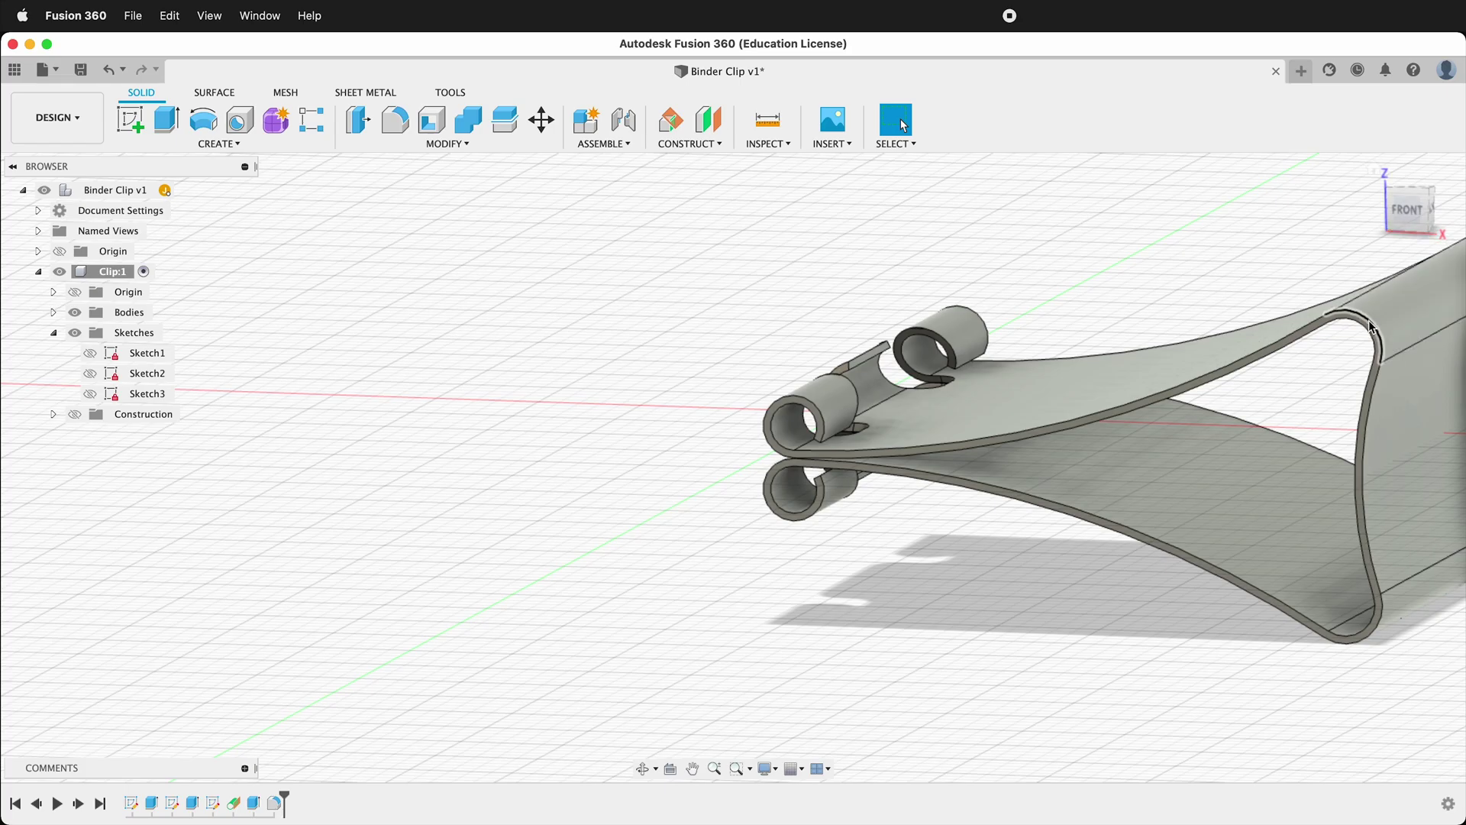
pyautogui.scroll(3, 1369, 324)
pyautogui.click(1327, 313)
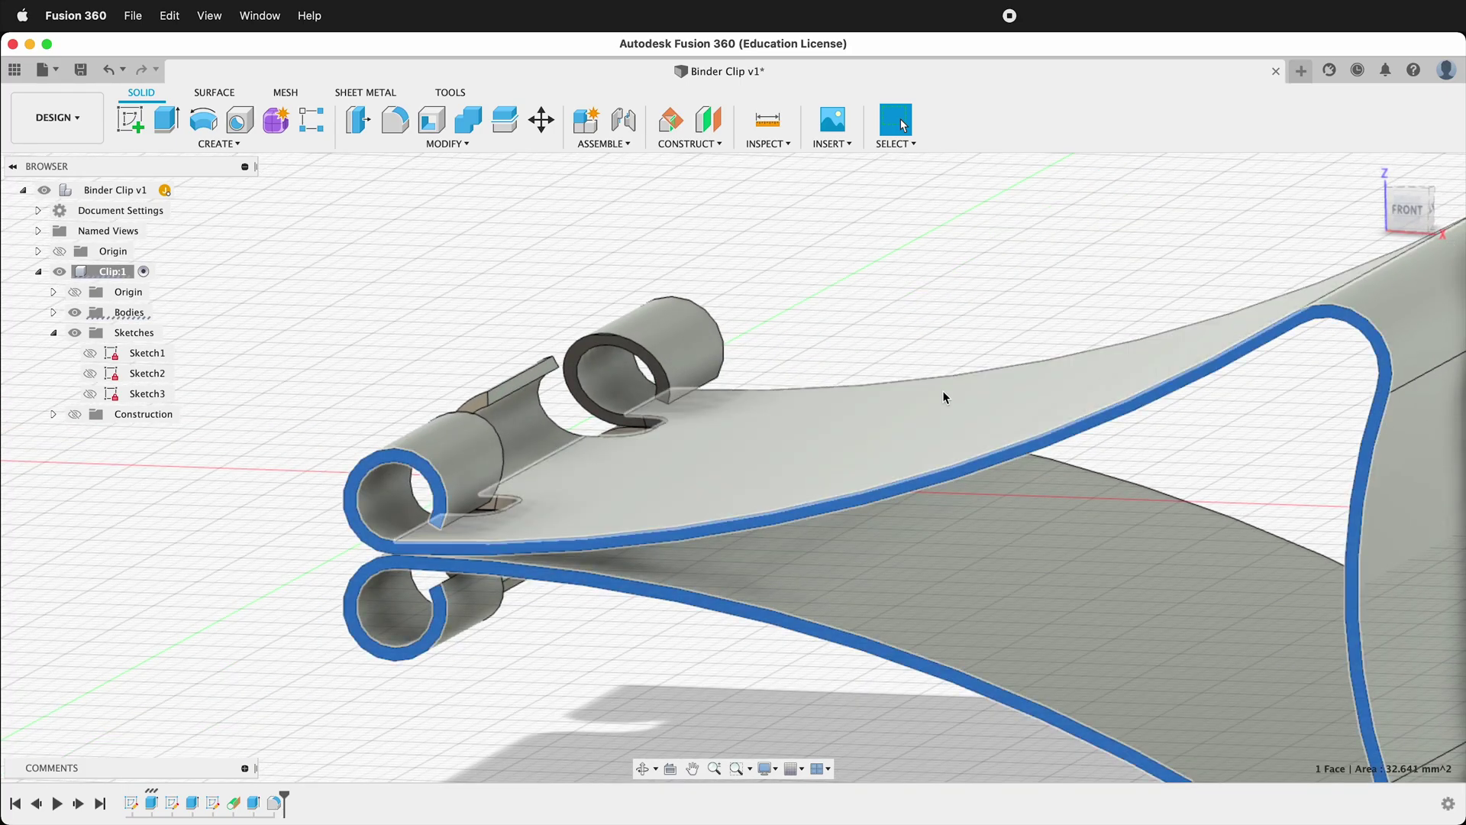
pyautogui.scroll(-3, 1041, 357)
pyautogui.keyDown('shift'); pyautogui.moveTo(1129, 396); pyautogui.dragTo(863, 408, button='middle'); pyautogui.keyUp('shift')
pyautogui.keyDown('shift'); pyautogui.moveTo(1017, 451); pyautogui.dragTo(869, 400, button='middle'); pyautogui.keyUp('shift')
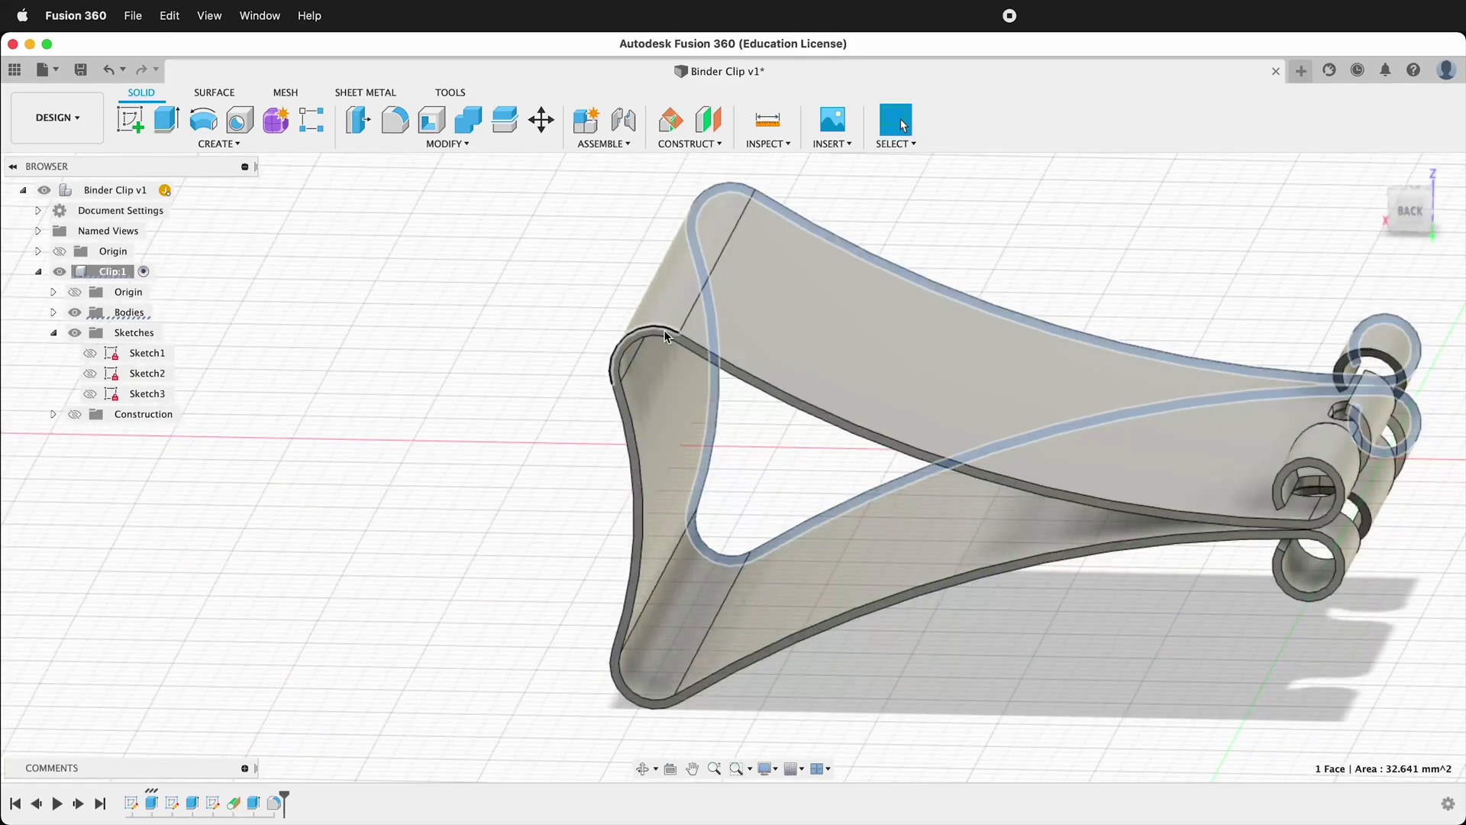
pyautogui.scroll(5, 682, 343)
pyautogui.keyDown('shift'); pyautogui.click(683, 344); pyautogui.keyUp('shift')
pyautogui.click(395, 121)
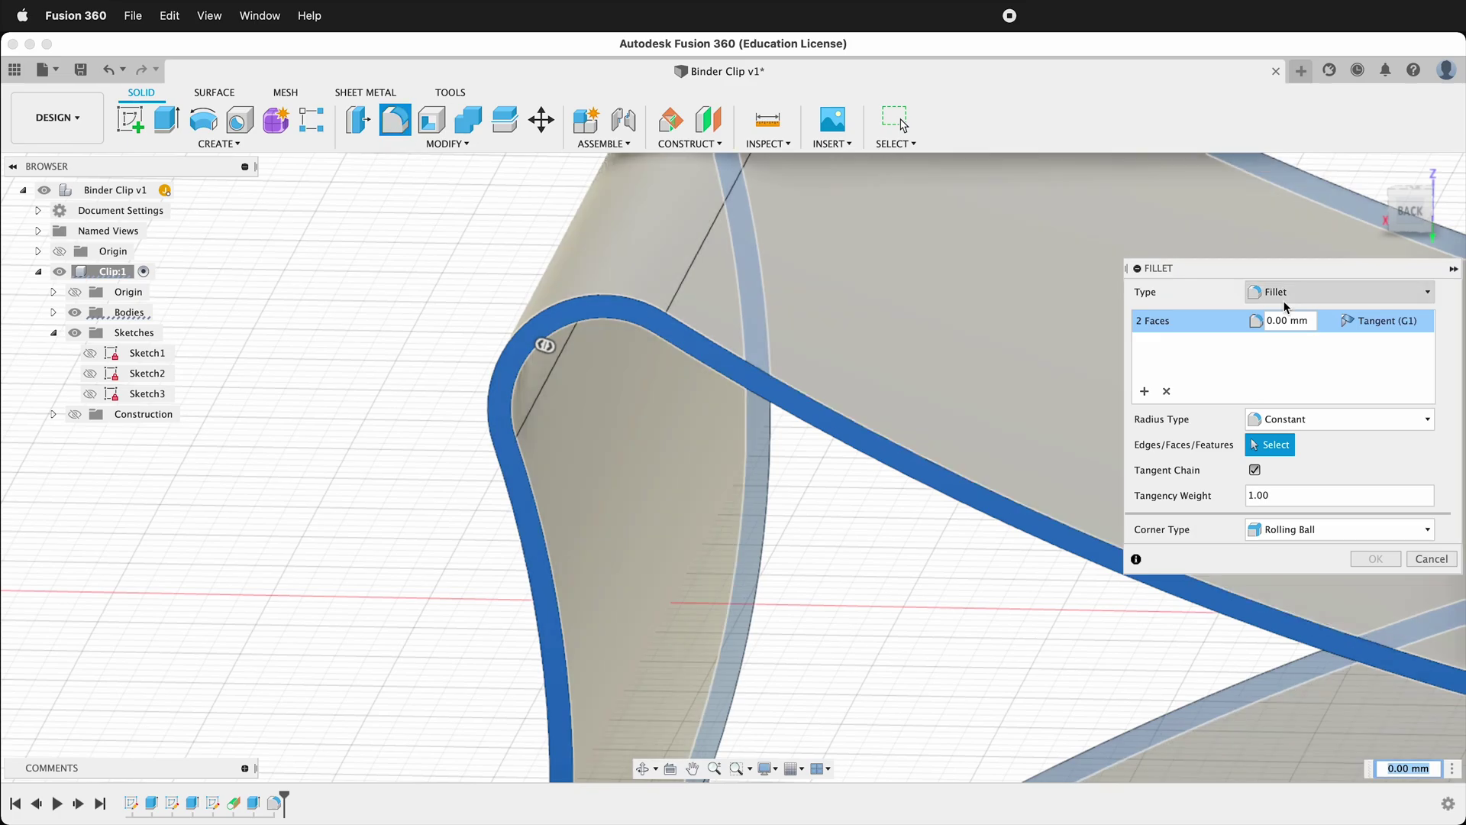
pyautogui.write('5')
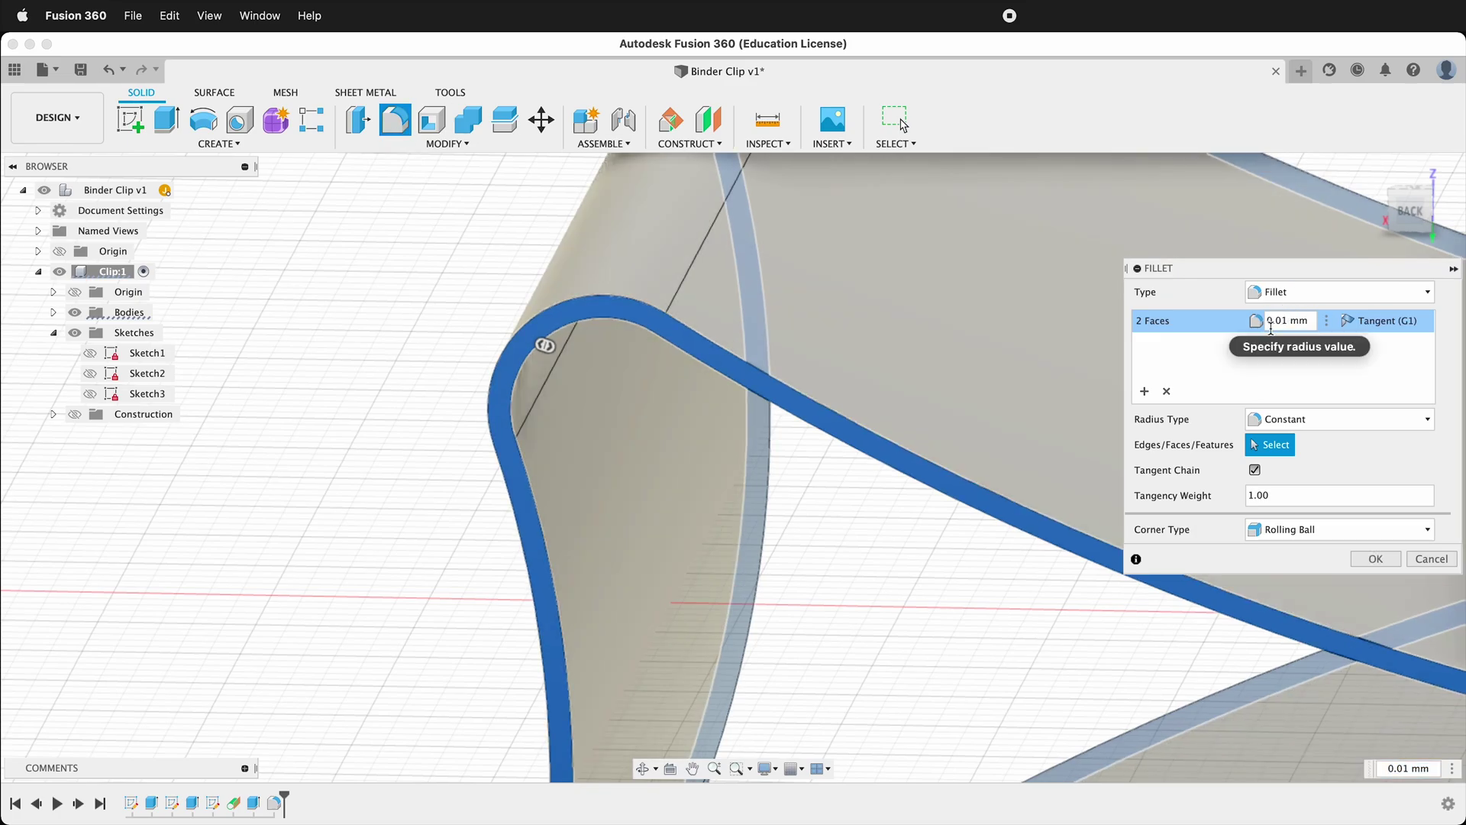
pyautogui.click(1375, 559)
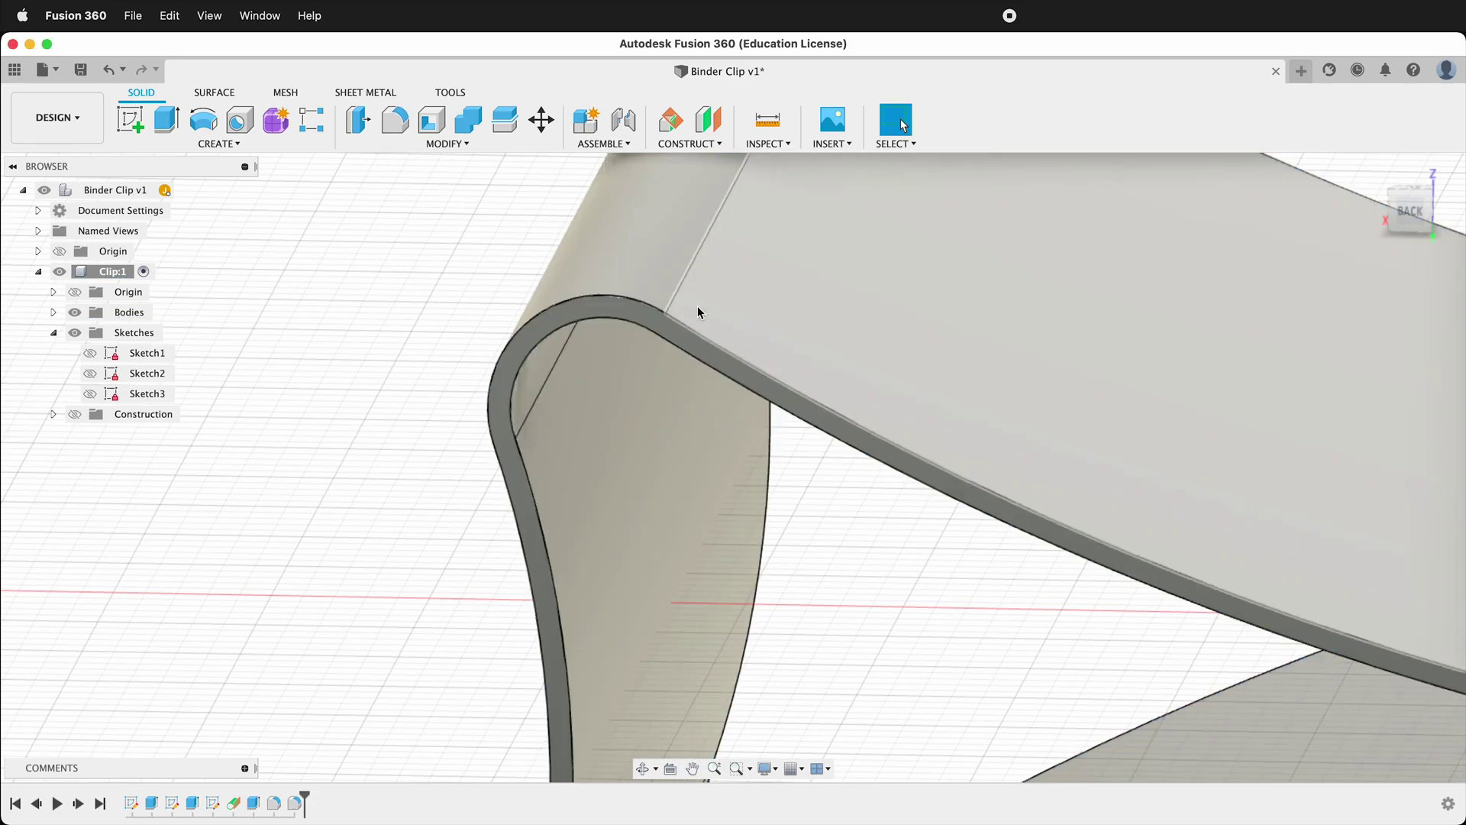
# - Activate the top-level Binder Clip component and create a new component named Handle
pyautogui.scroll(-5, 651, 338)
pyautogui.scroll(6, 917, 351)
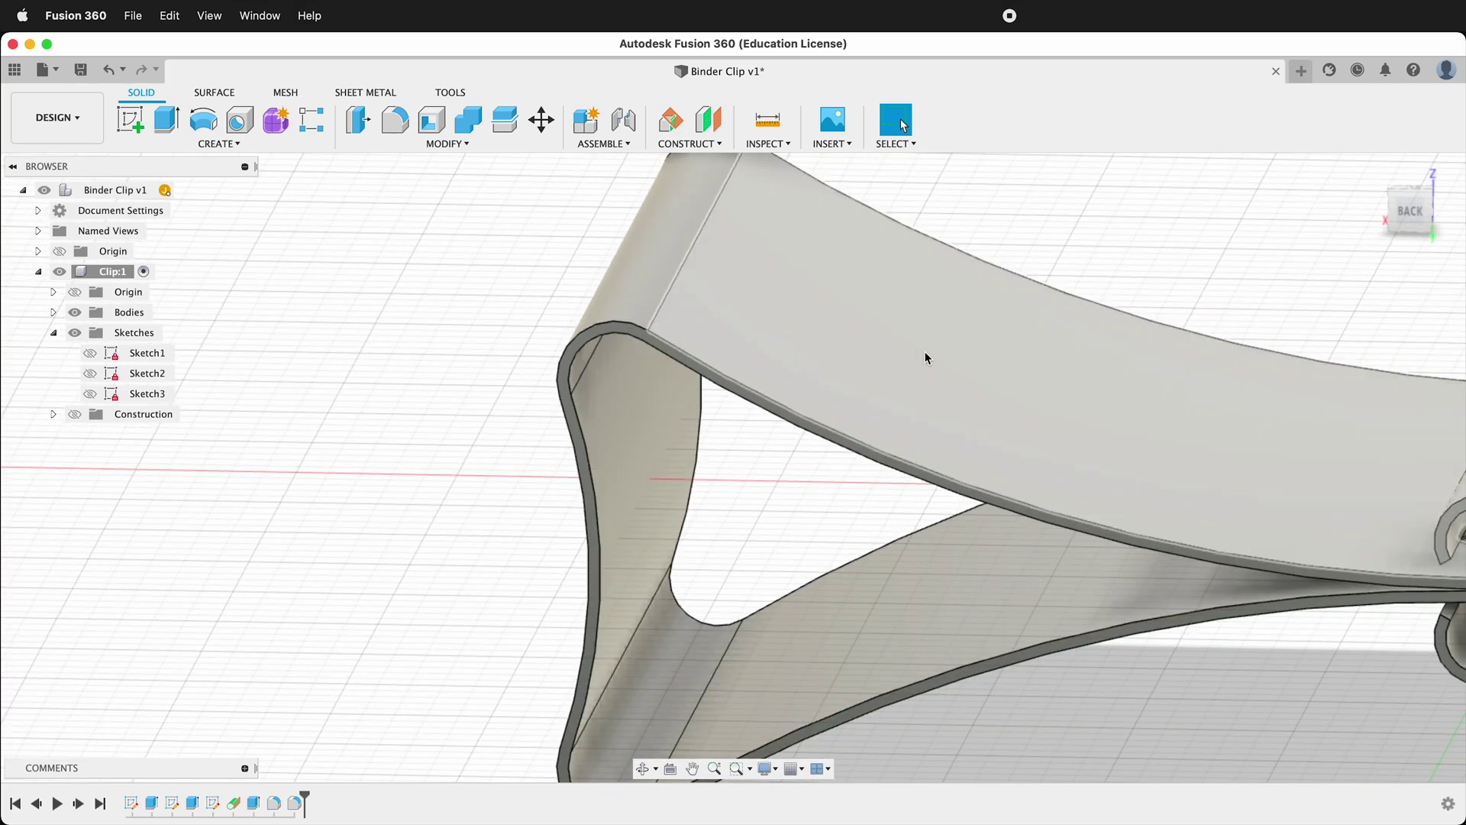
pyautogui.keyDown('shift'); pyautogui.moveTo(1038, 423); pyautogui.dragTo(697, 435, button='middle'); pyautogui.keyUp('shift')
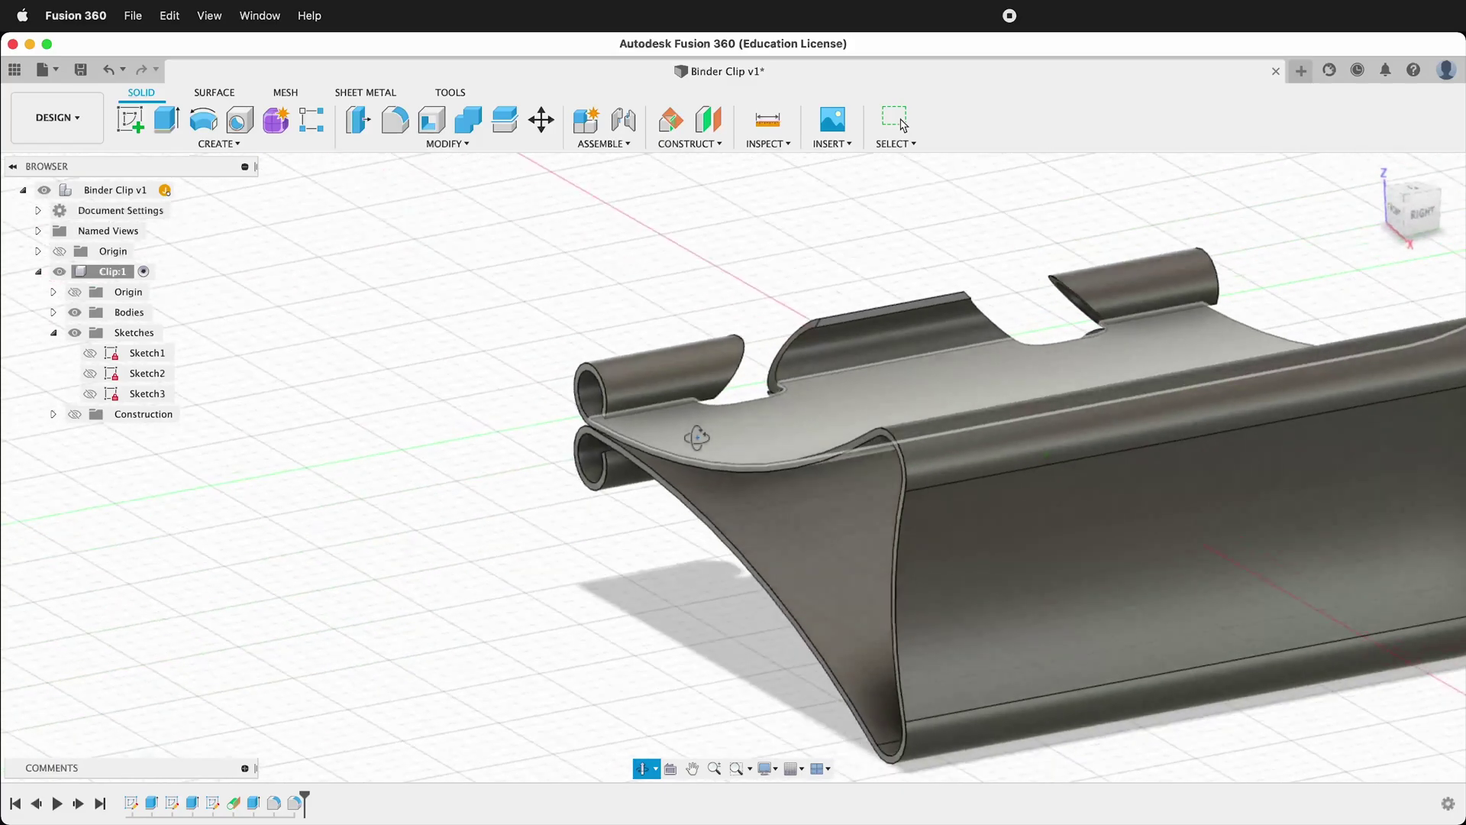
pyautogui.scroll(-4, 640, 393)
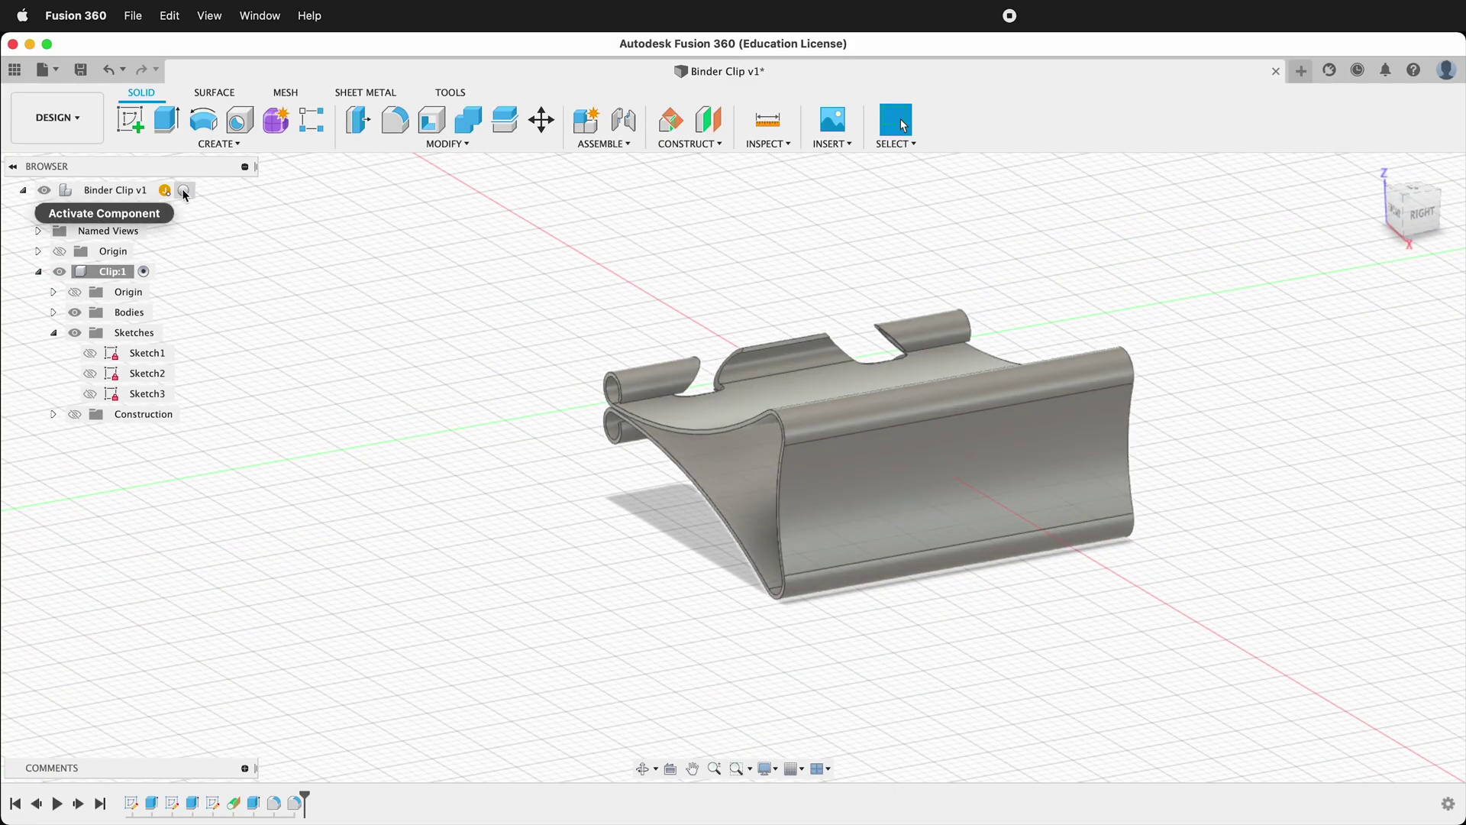
pyautogui.click(184, 190)
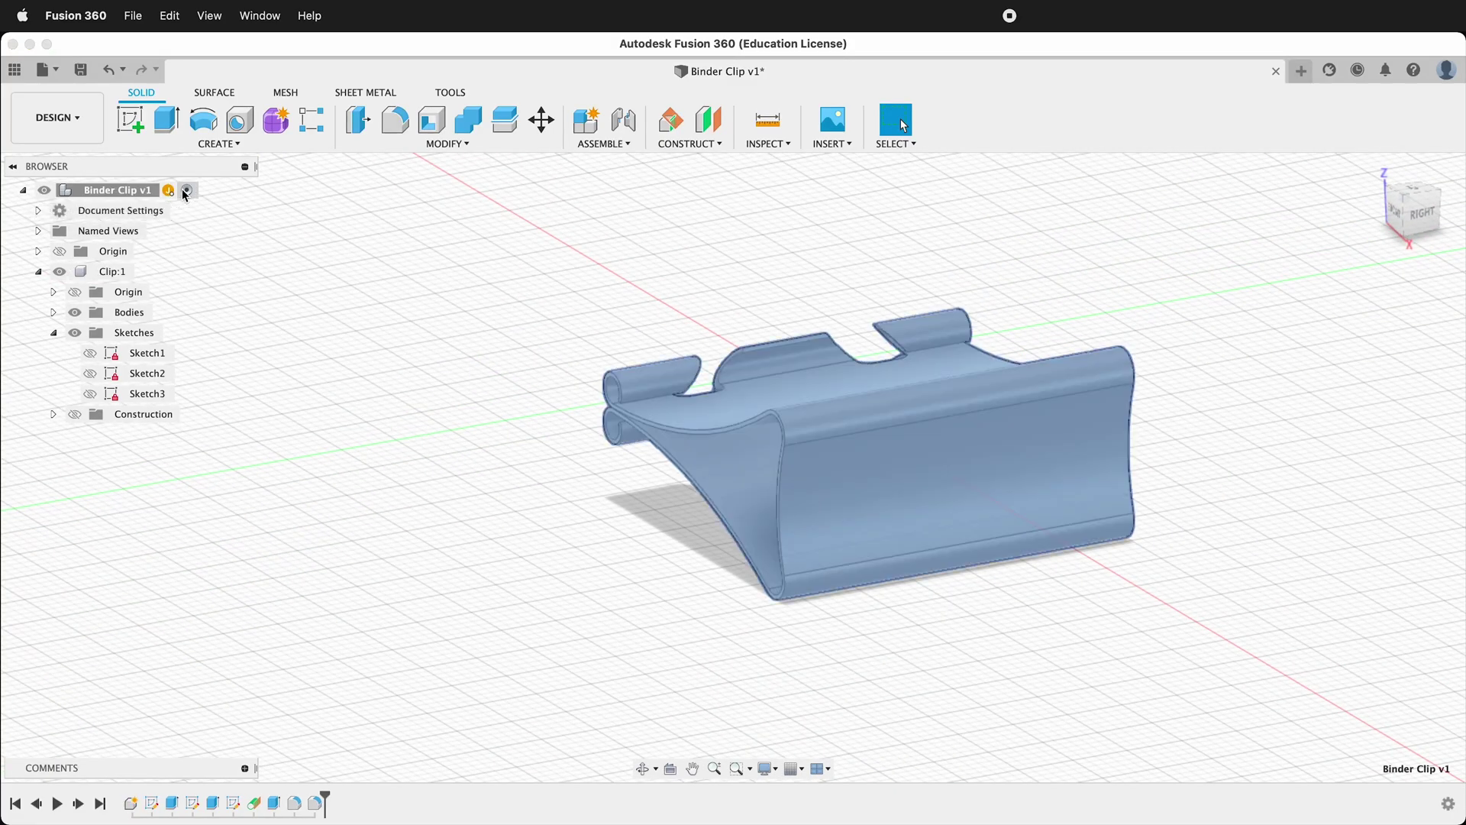
pyautogui.click(229, 145)
pyautogui.click(219, 158)
pyautogui.doubleClick(1307, 368)
pyautogui.write('Handle')
pyautogui.press('Return')
# - Start a sketch on the horizontal XY origin plane and draw a horizontal line about 22 mm long beyond the clip's closed back
pyautogui.keyDown('shift'); pyautogui.moveTo(1158, 341); pyautogui.dragTo(541, 470, button='middle'); pyautogui.keyUp('shift')
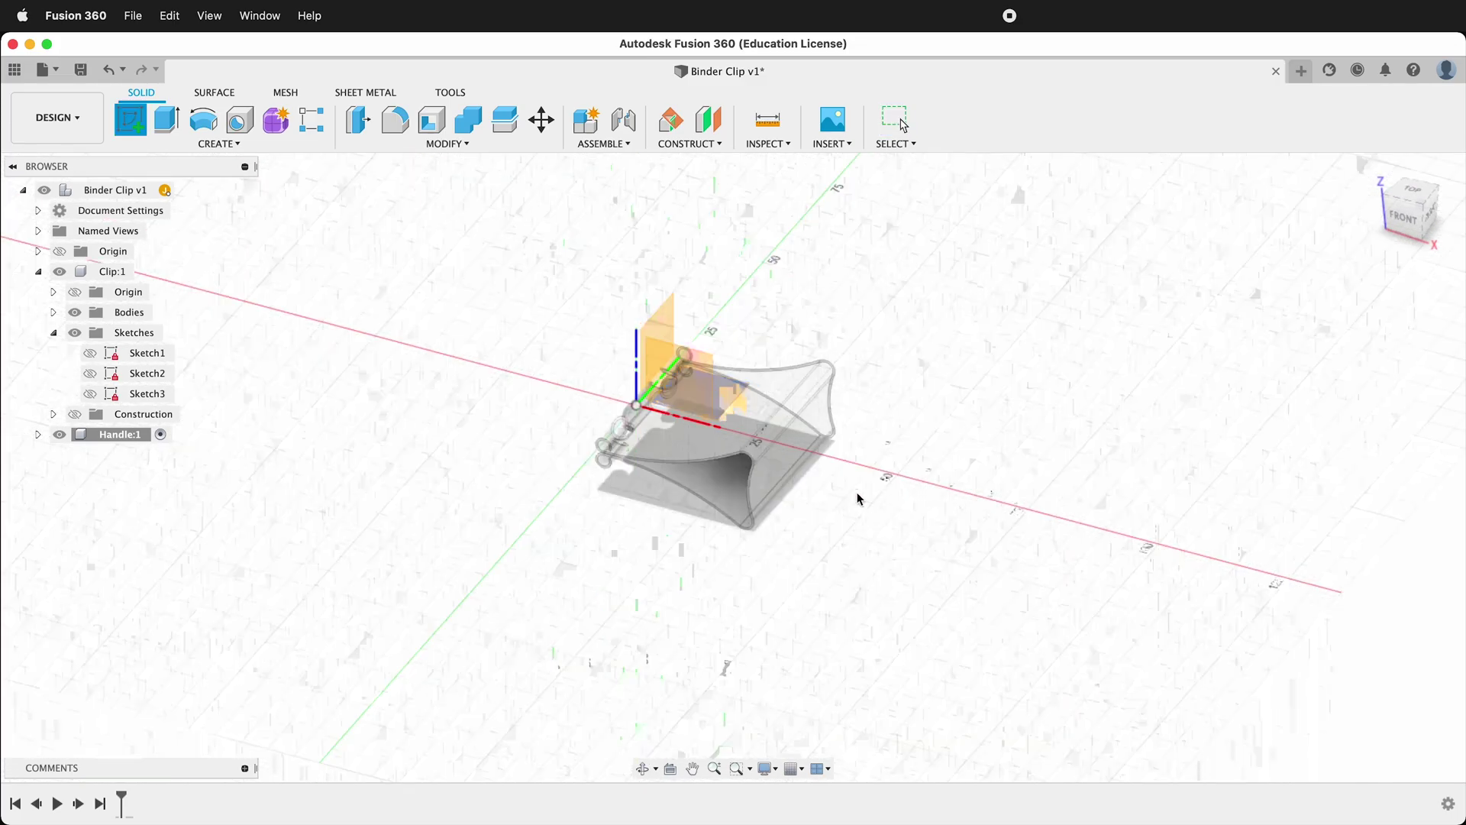
pyautogui.moveTo(858, 493)
pyautogui.keyDown('shift'); pyautogui.mouseDown(button='middle')
pyautogui.moveTo(975, 405)
pyautogui.moveTo(1033, 336)
pyautogui.mouseUp(button='middle'); pyautogui.keyUp('shift')
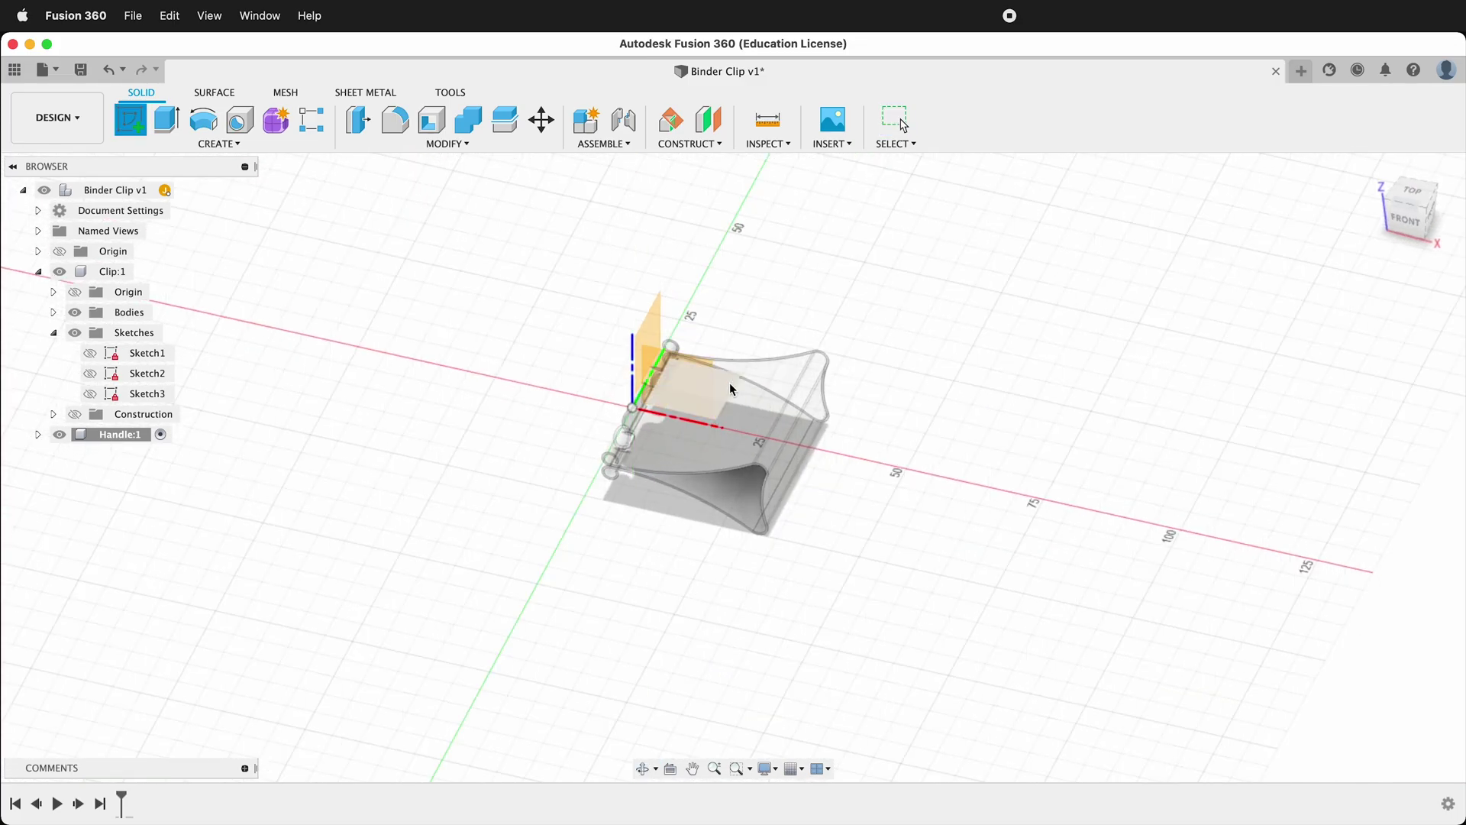
pyautogui.click(730, 385)
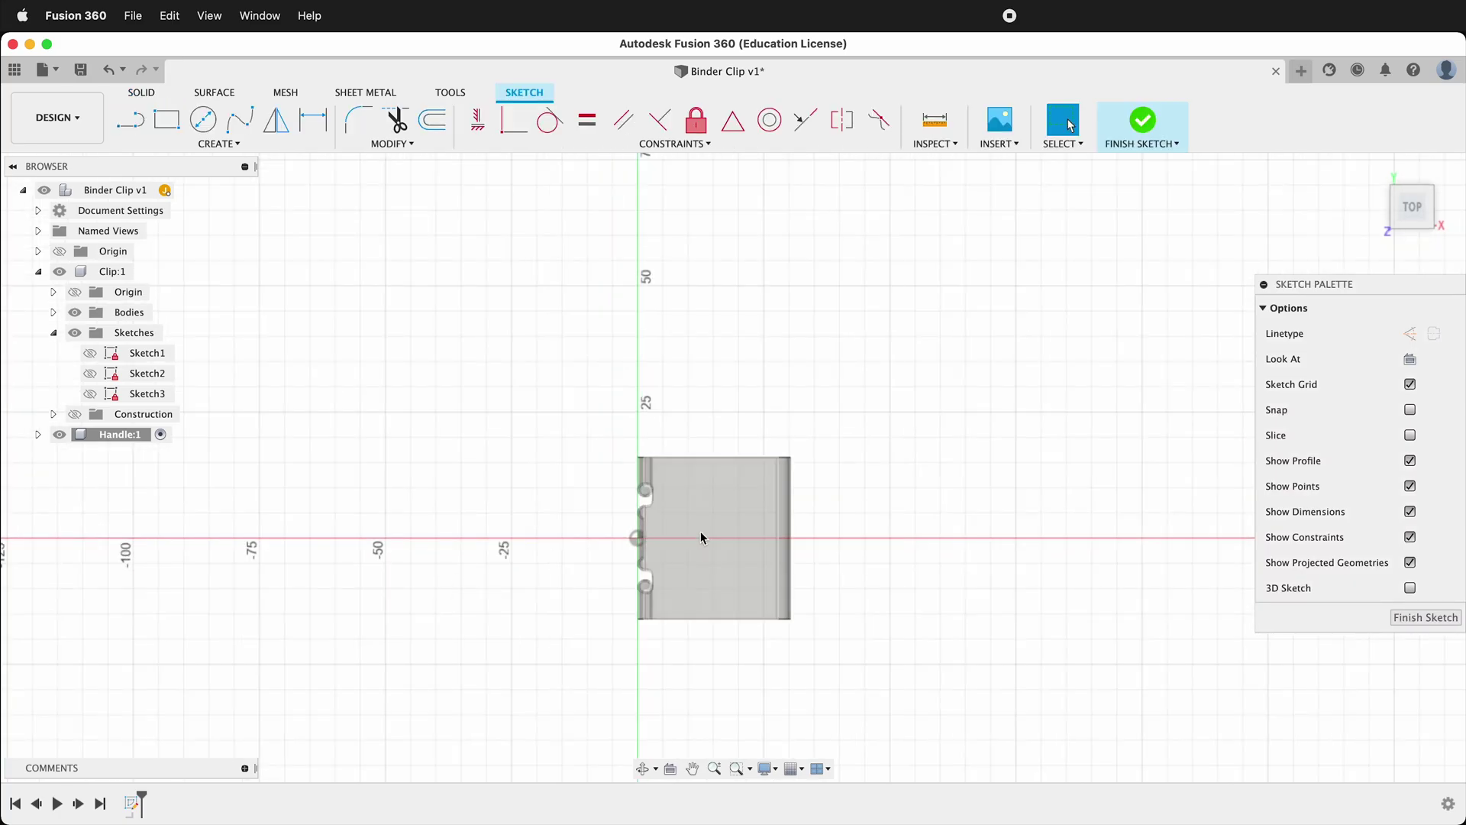
pyautogui.scroll(-4, 693, 437)
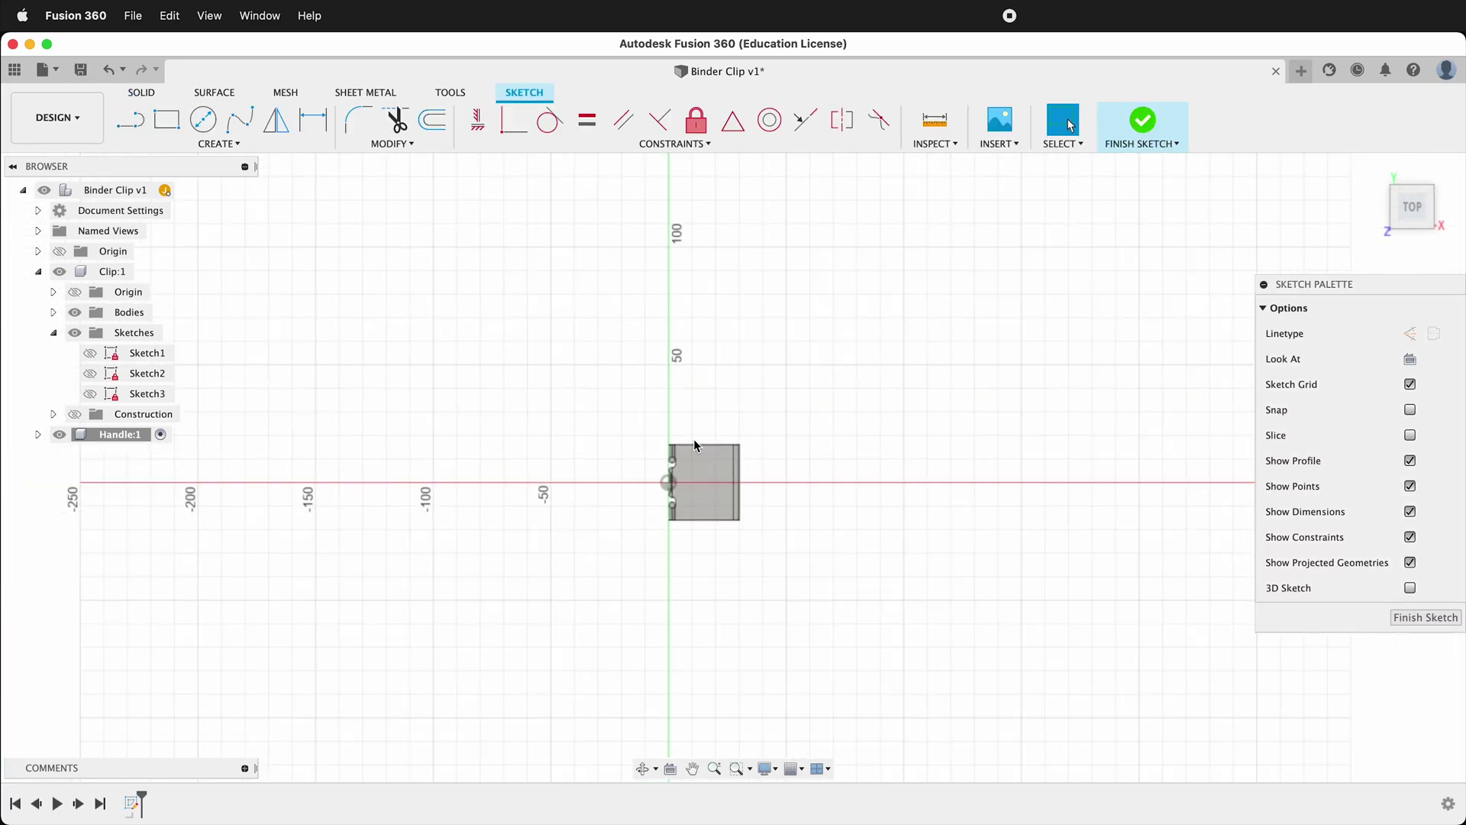
pyautogui.scroll(3, 890, 533)
pyautogui.click(130, 119)
pyautogui.click(721, 447)
pyautogui.click(808, 446)
pyautogui.press('Escape')
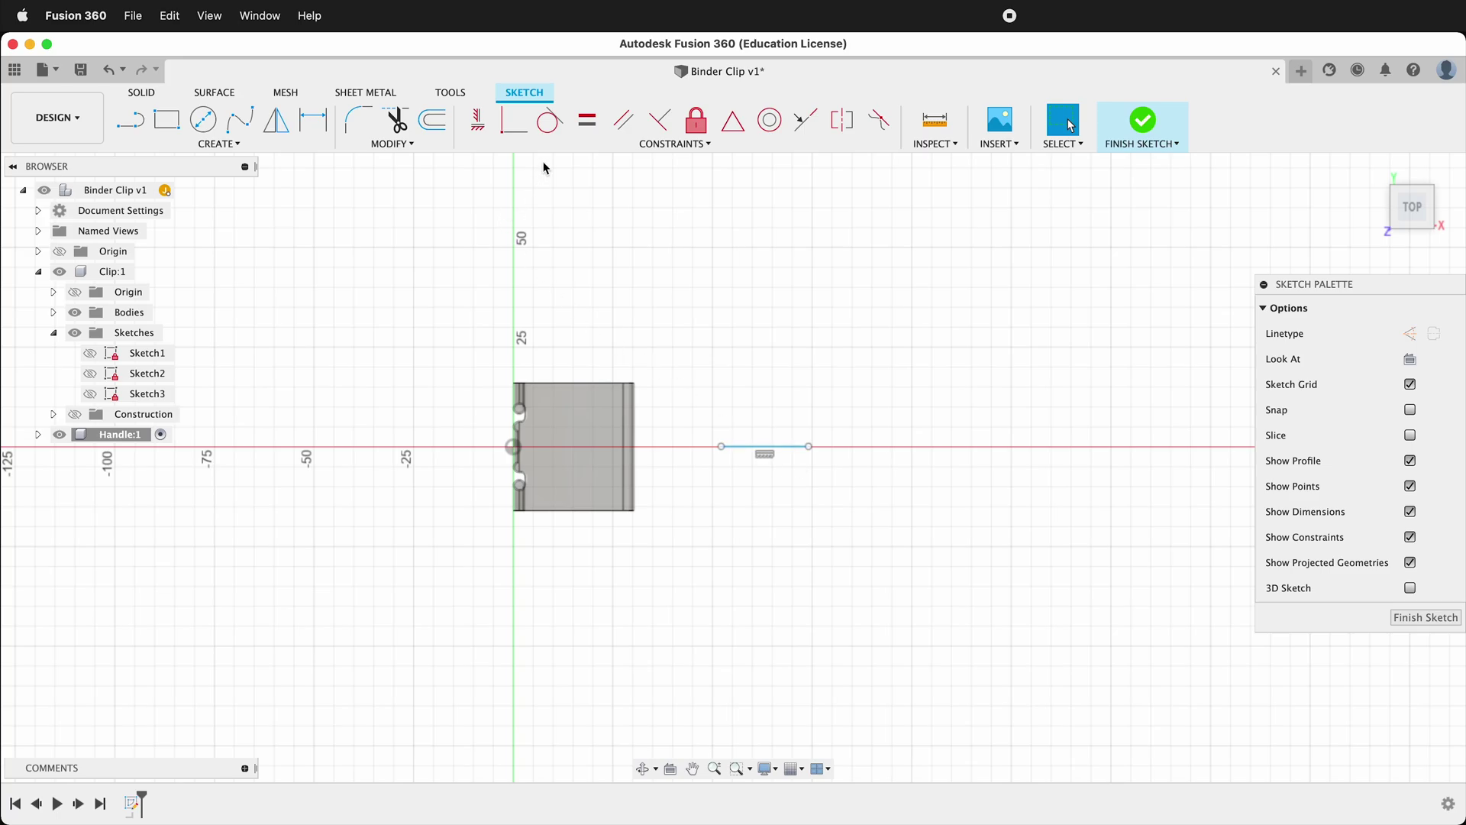
# - Align the line's near endpoint horizontally with the origin and dimension it 50 mm from the origin
pyautogui.click(513, 120)
pyautogui.click(513, 447)
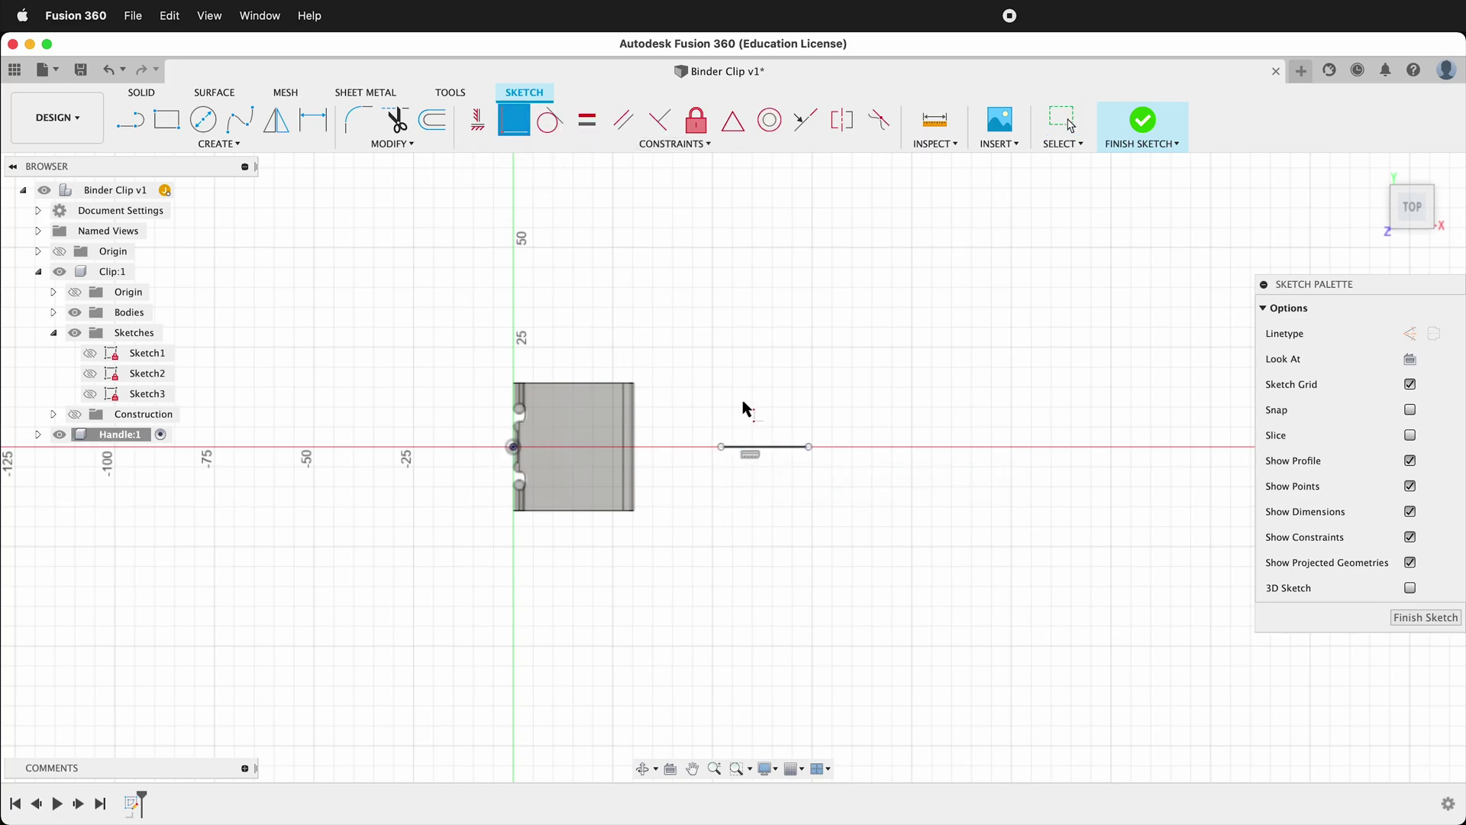
pyautogui.press('d')
pyautogui.click(721, 447)
pyautogui.click(650, 567)
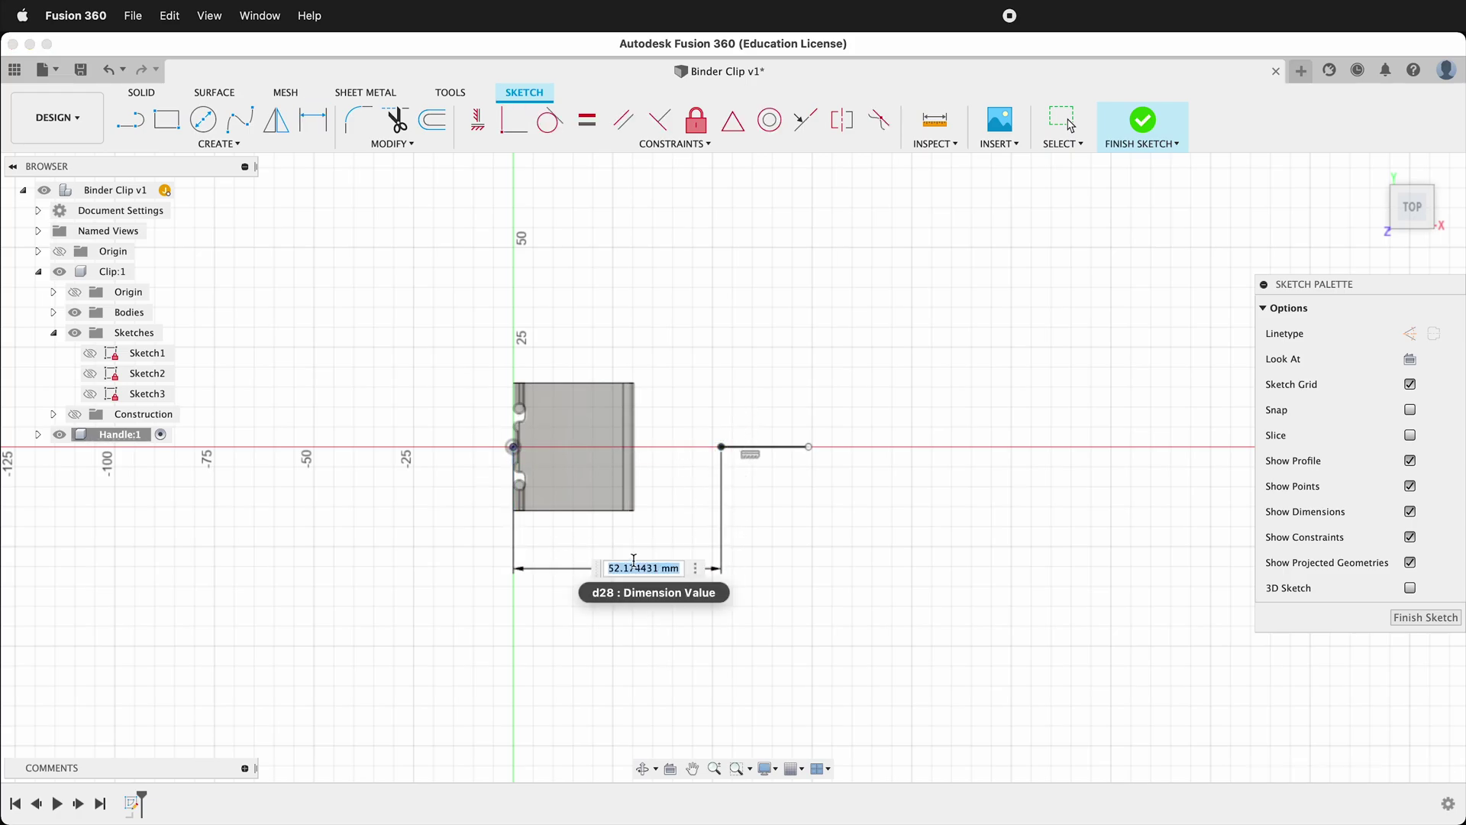
pyautogui.write('50')
pyautogui.press('Return')
# - Dimension the horizontal line's length to 4 mm
pyautogui.scroll(5, 776, 519)
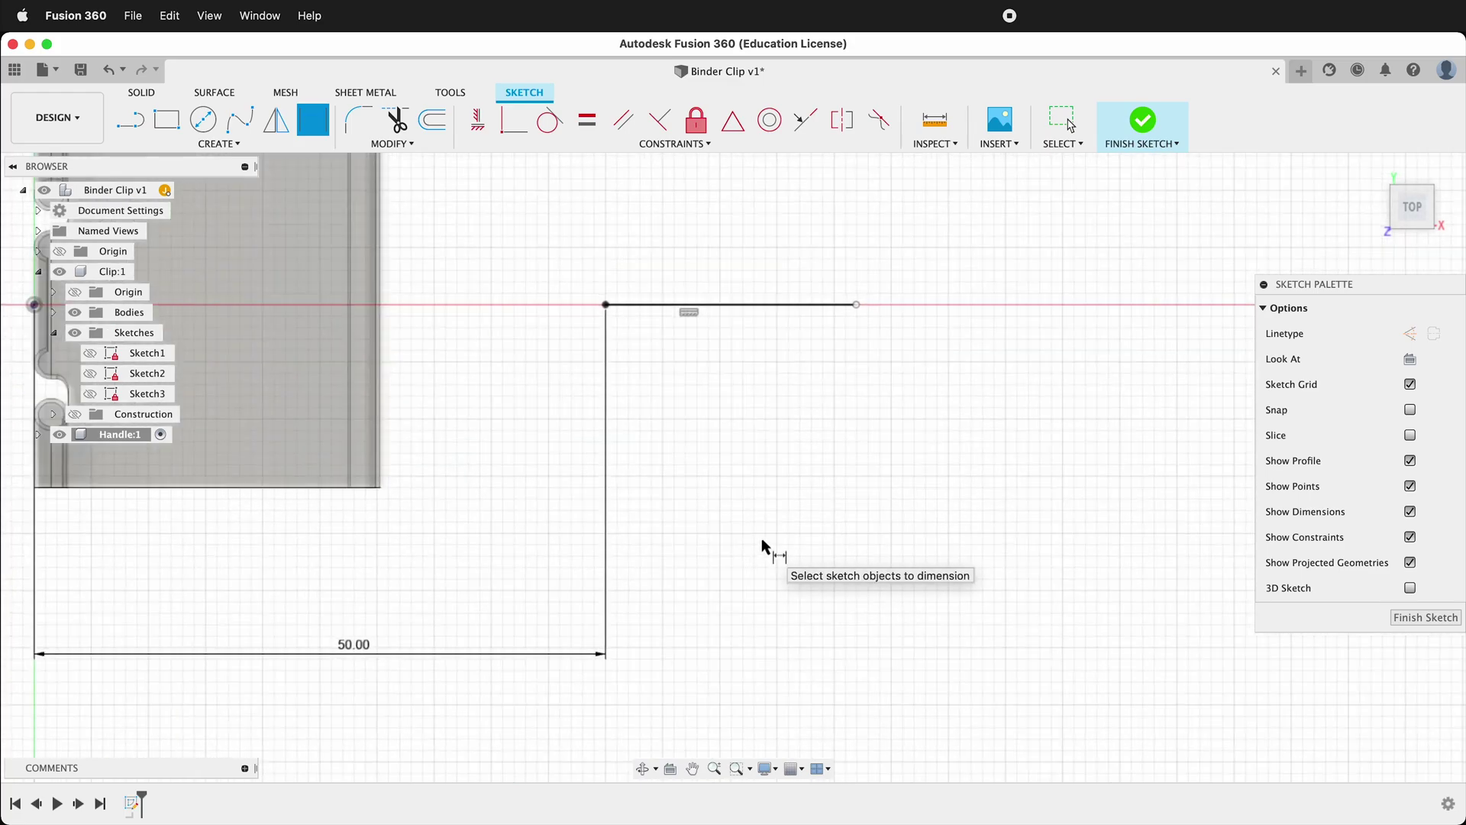
pyautogui.click(709, 307)
pyautogui.click(728, 400)
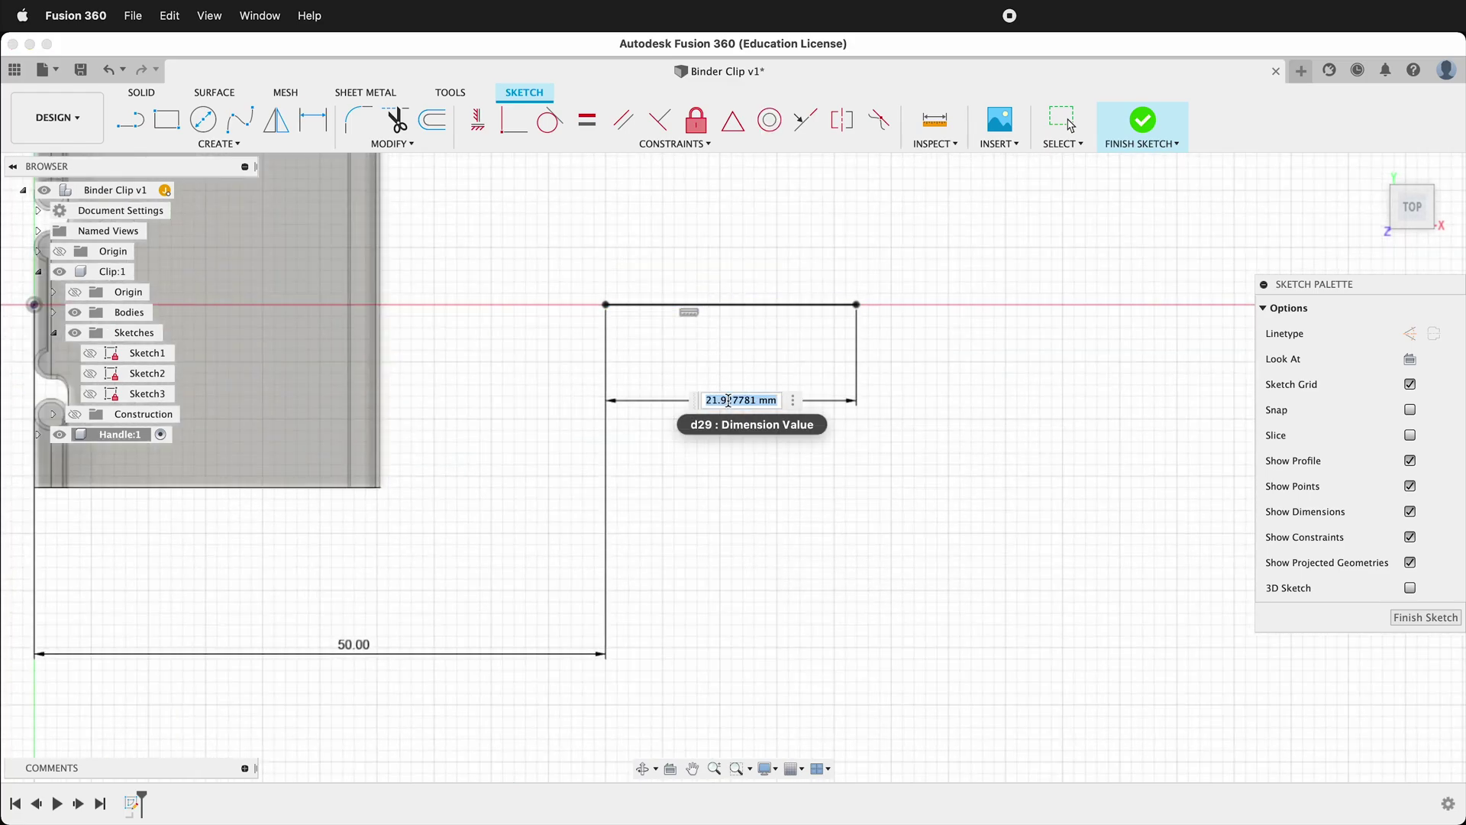
pyautogui.write('4')
pyautogui.press('Return')
# - Draw a tangent arc with a radius of about 3.2 mm curving upward from the horizontal line's far endpoint
pyautogui.scroll(3, 656, 619)
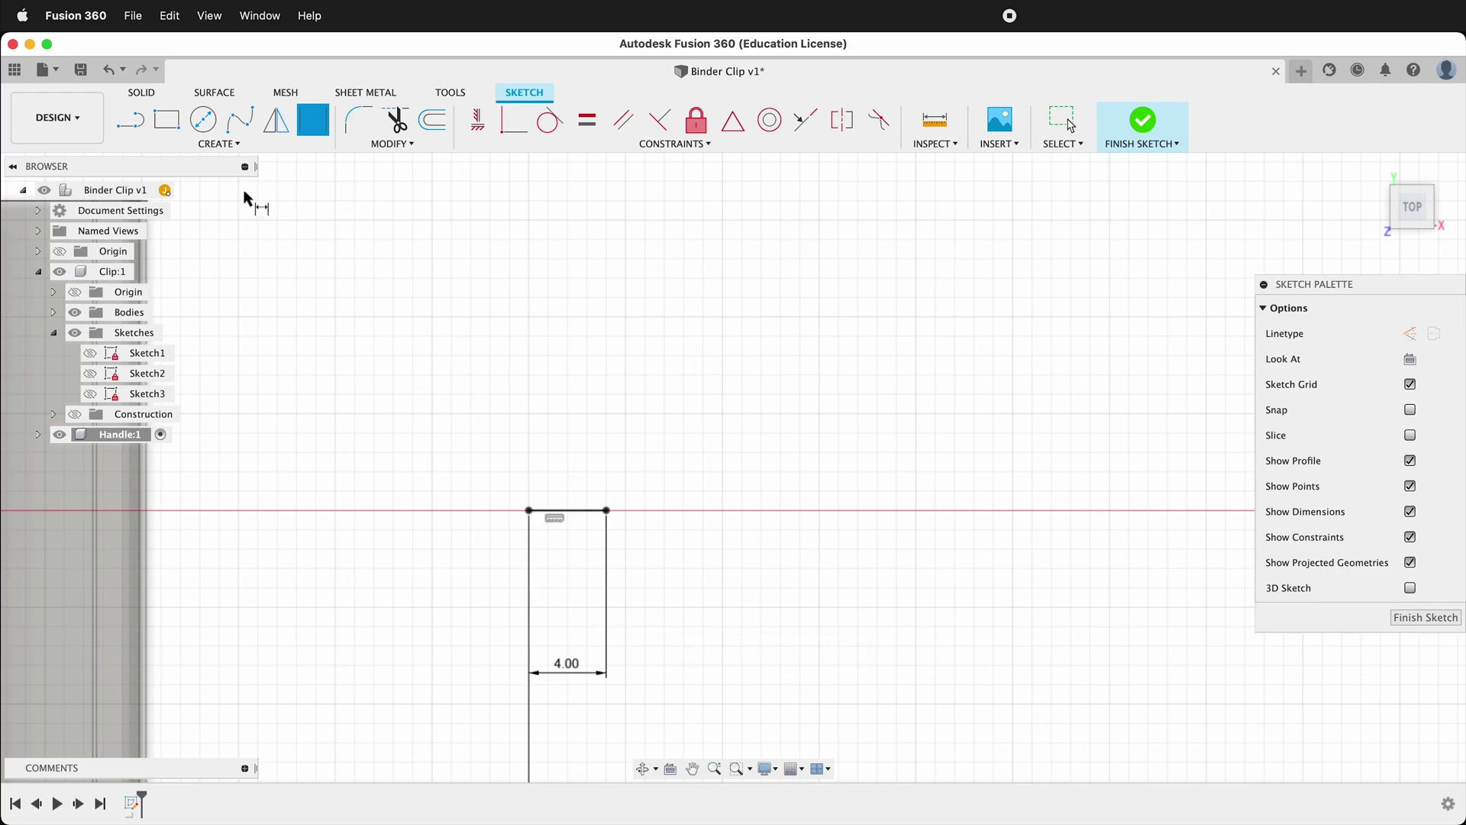
pyautogui.click(233, 145)
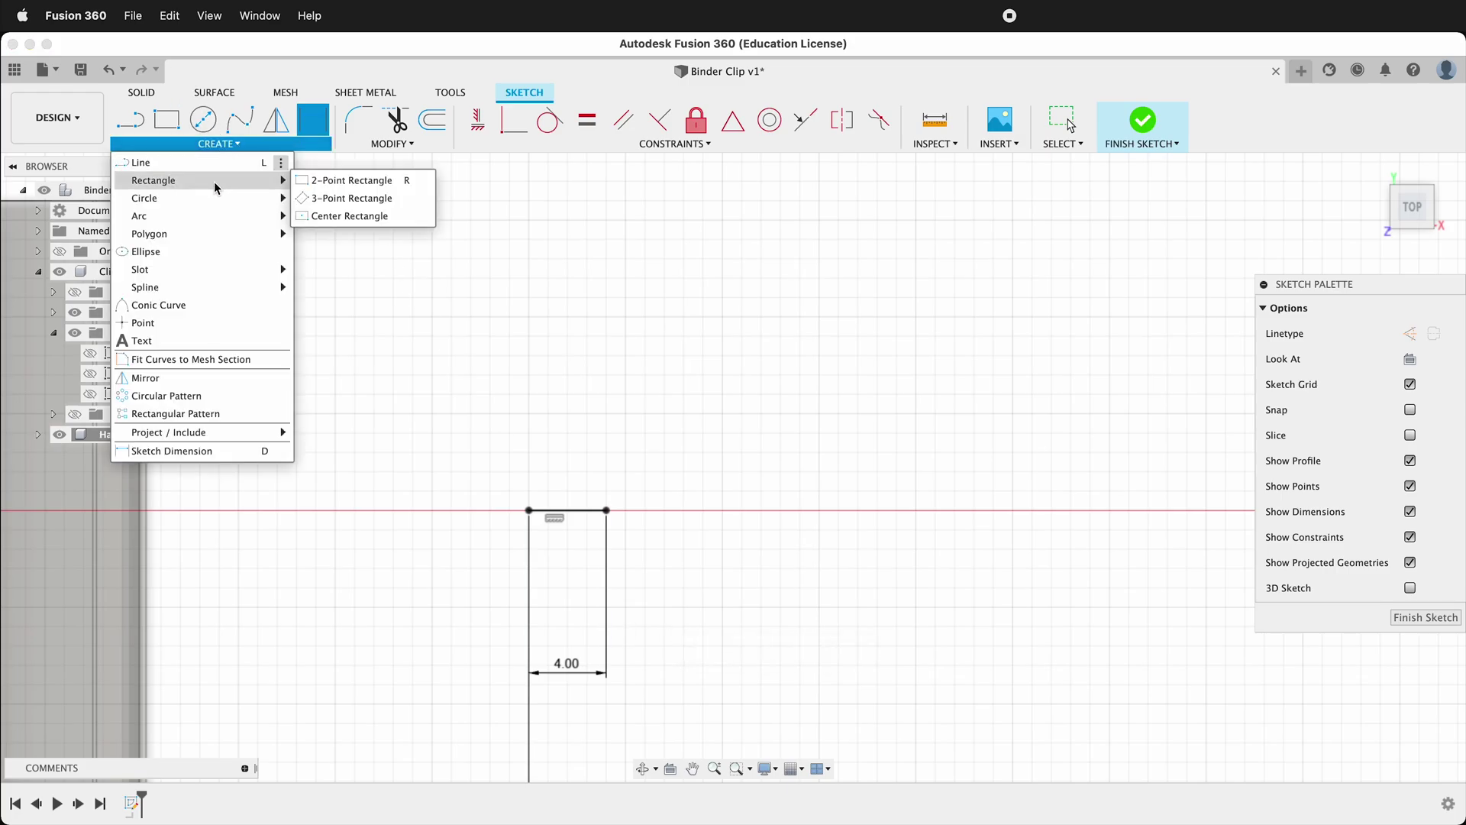
pyautogui.moveTo(210, 217)
pyautogui.click(338, 217)
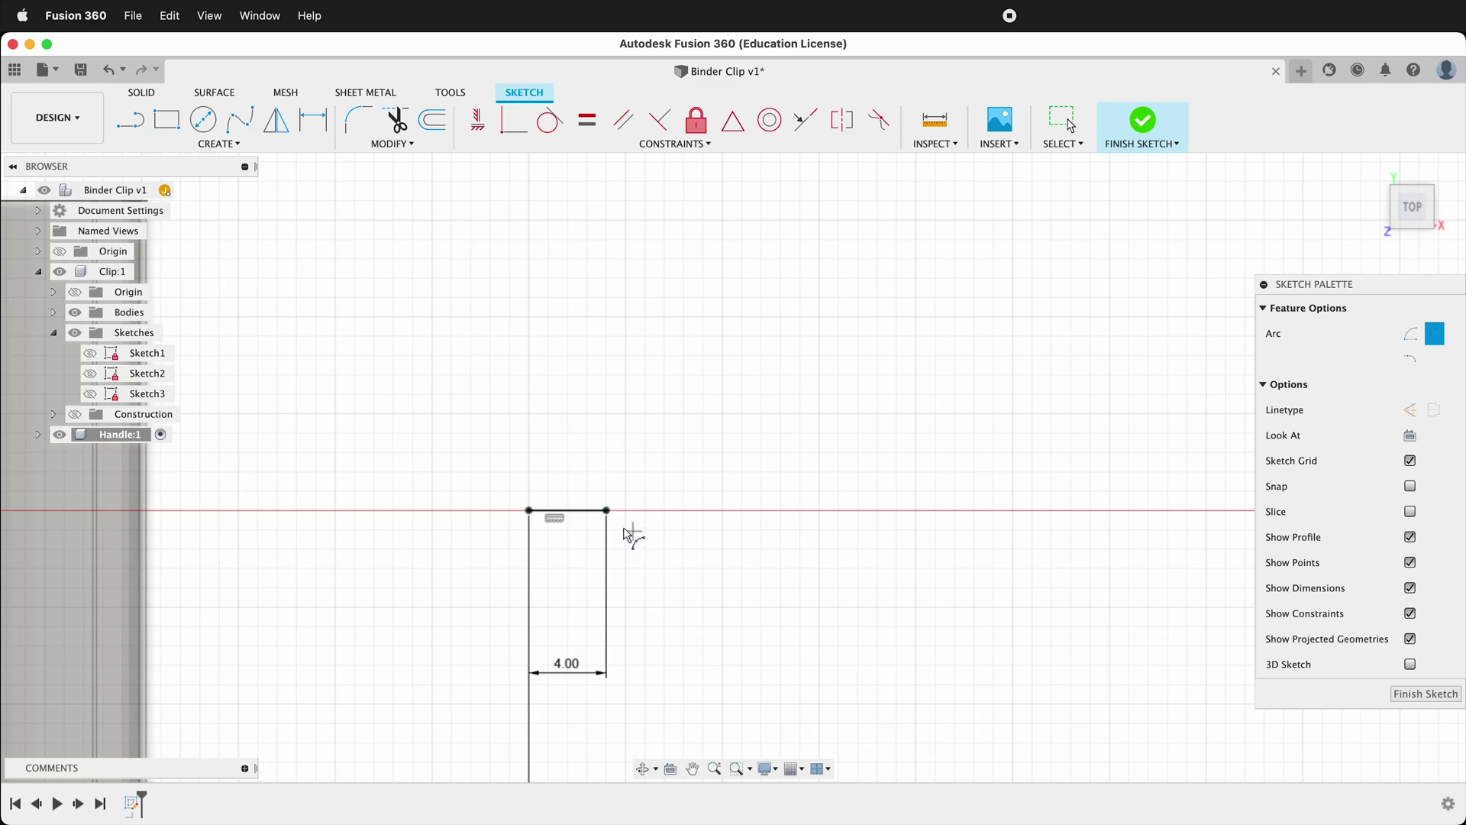
pyautogui.click(606, 511)
pyautogui.click(665, 464)
pyautogui.click(657, 502)
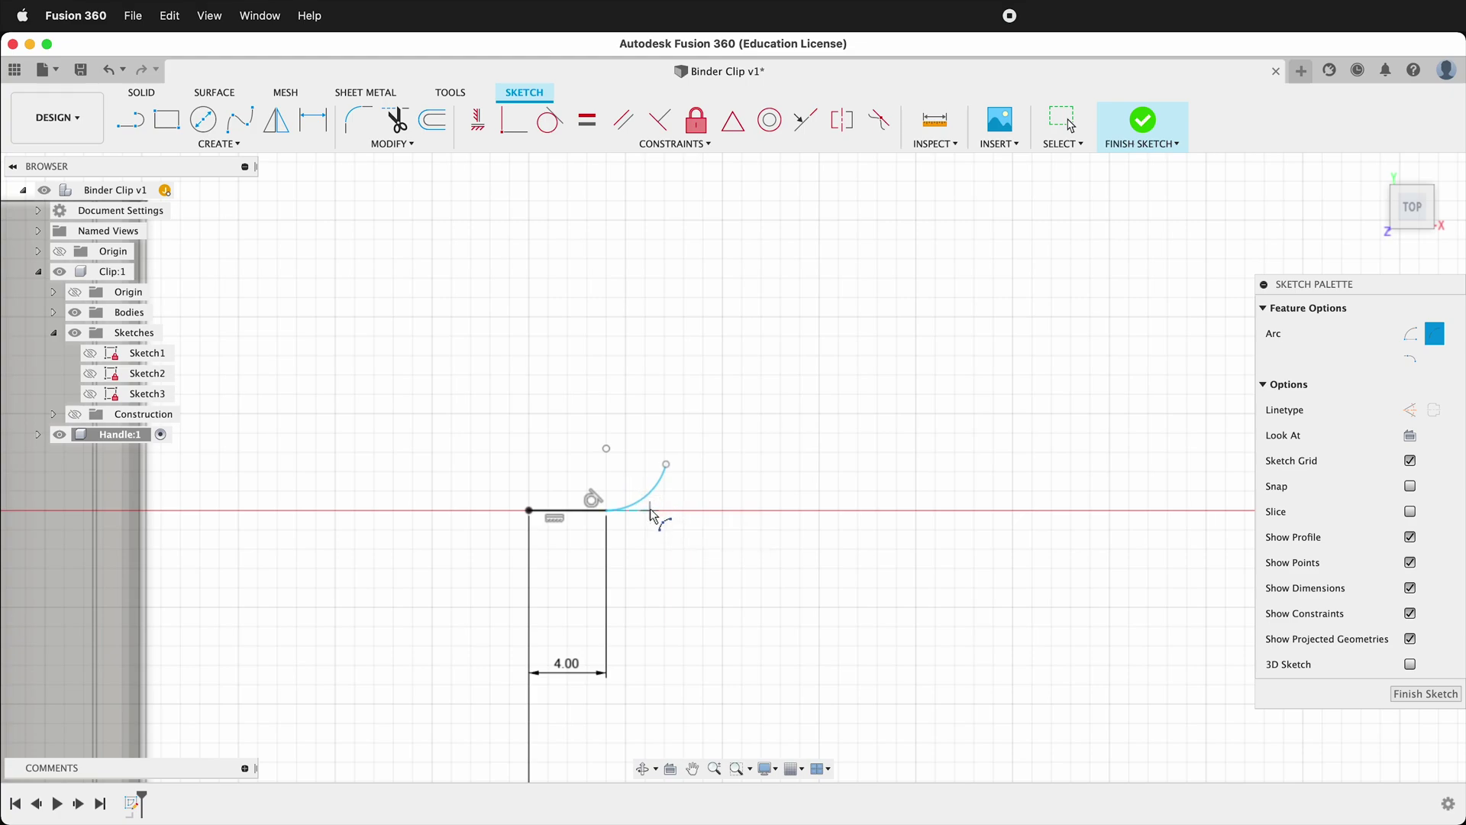
# - Set the tangent arc's radius to 0.75 mm
pyautogui.press('d')
pyautogui.click(639, 504)
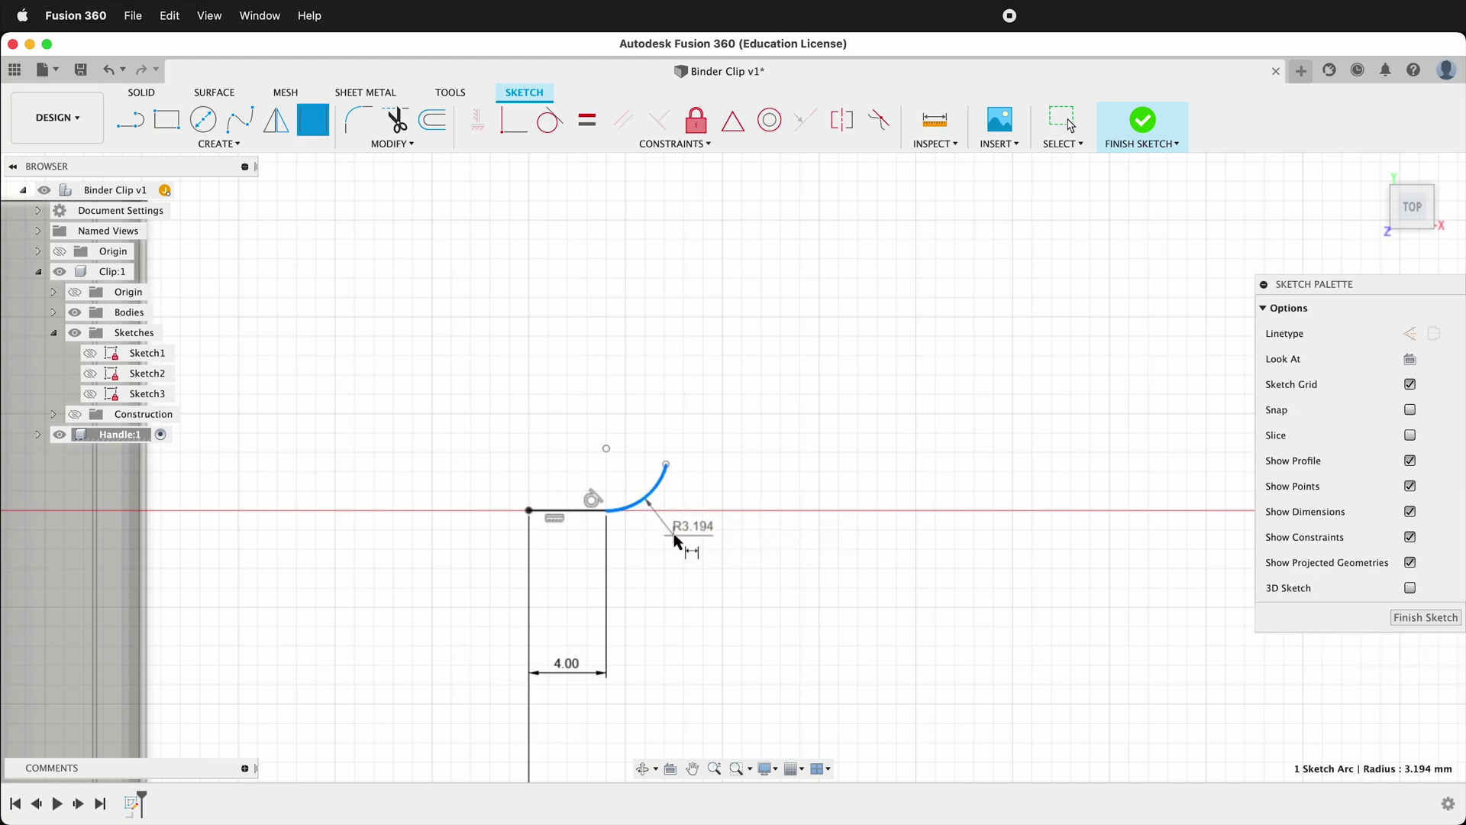
pyautogui.click(662, 529)
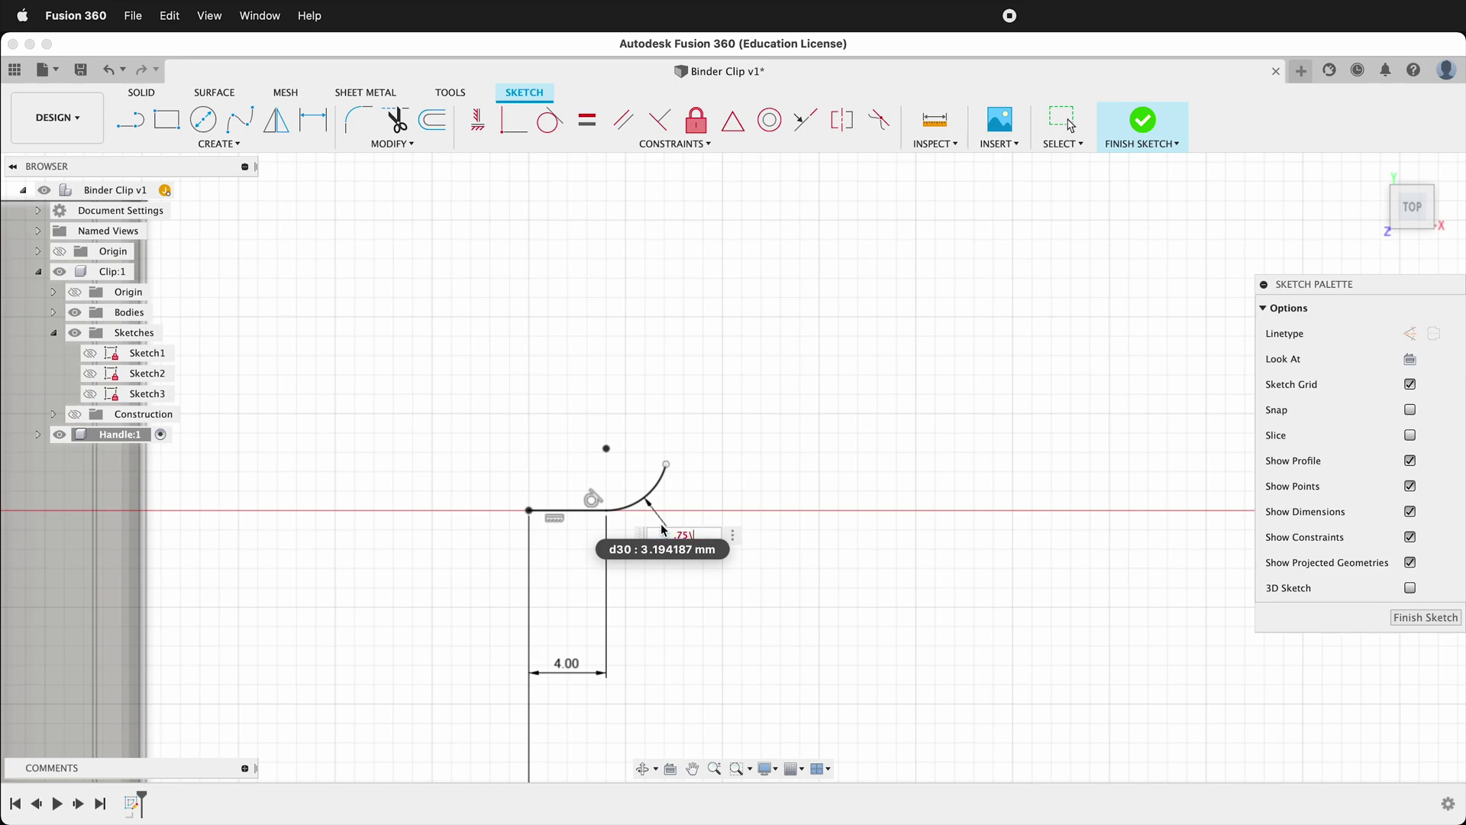
pyautogui.write('.75')
pyautogui.press('Return')
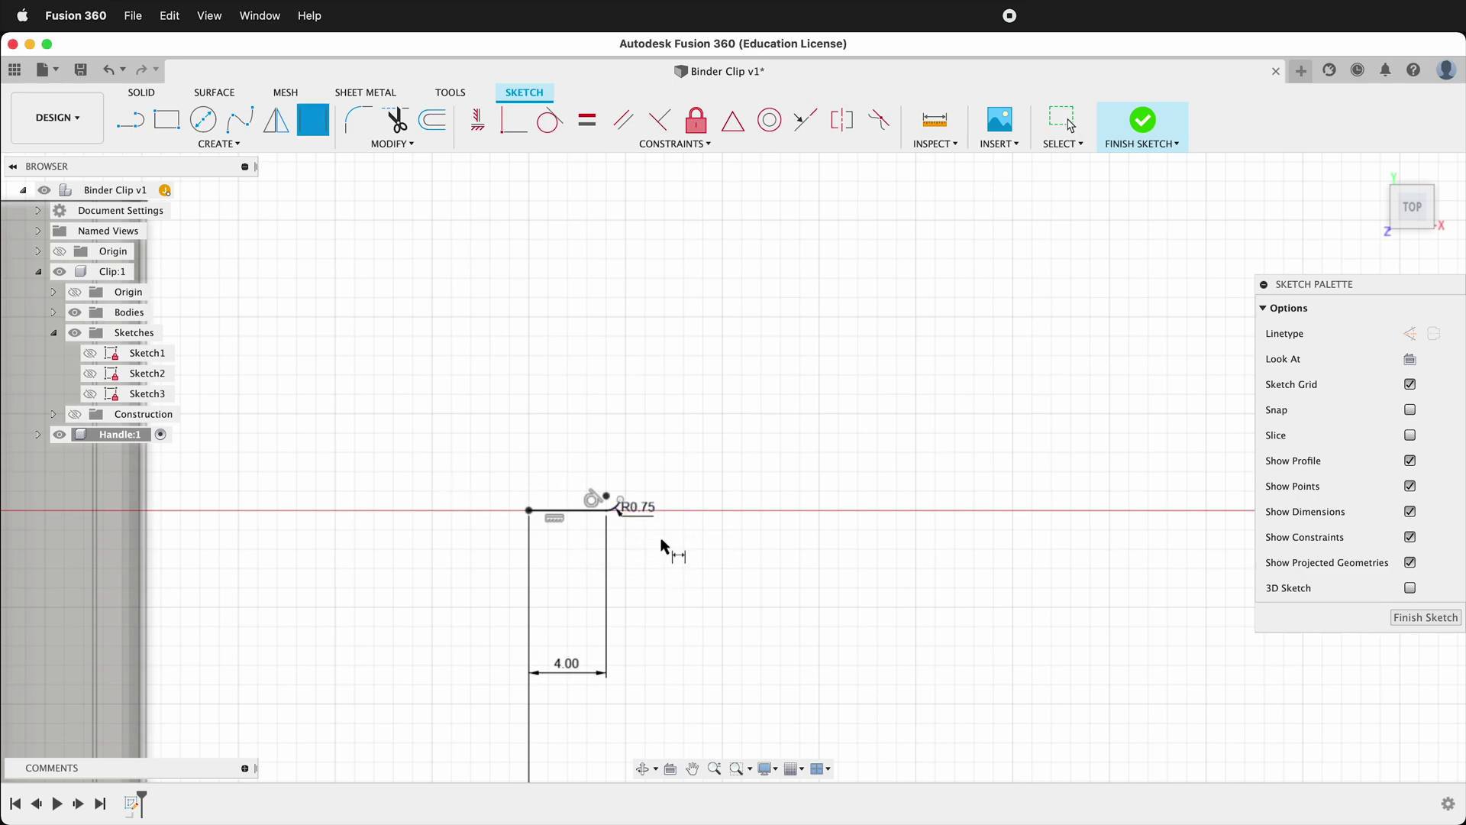
# - Draw a slanted line up and away from the 0.75 mm arc's free endpoint and make it tangent to that arc
pyautogui.press('l')
pyautogui.click(620, 508)
pyautogui.click(726, 241)
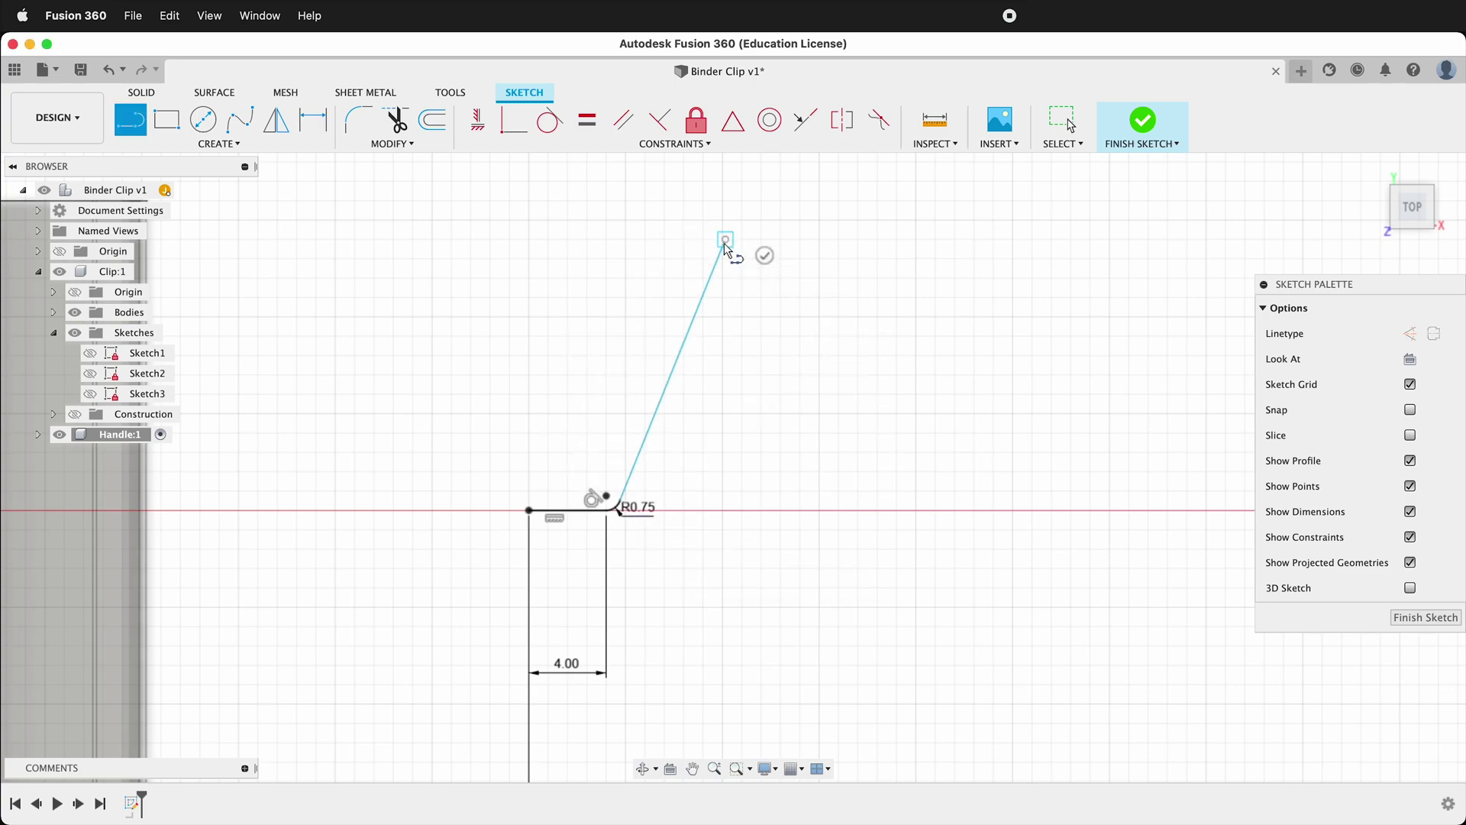
pyautogui.press('Escape')
pyautogui.click(548, 124)
pyautogui.scroll(5, 638, 520)
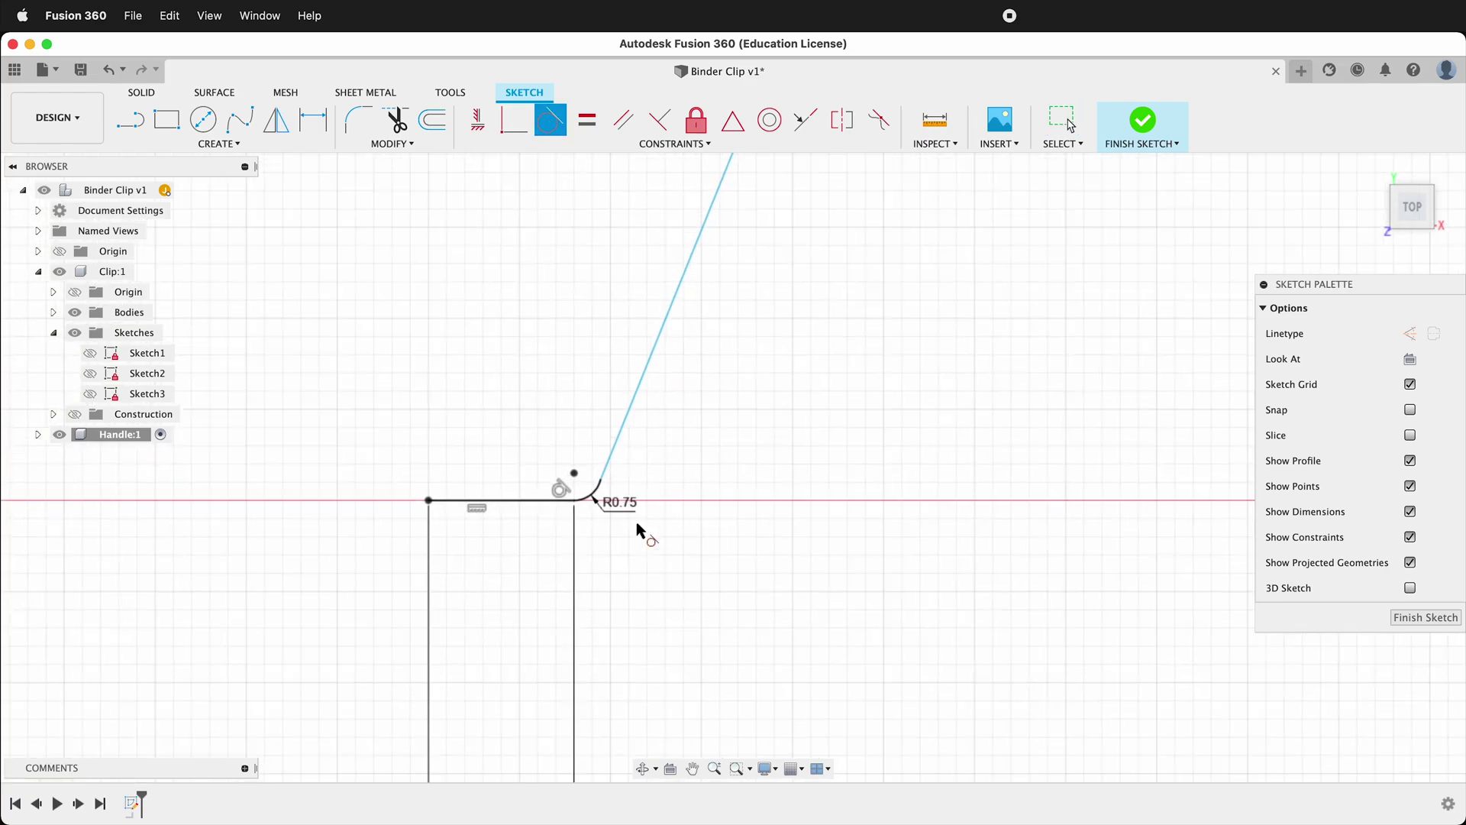
pyautogui.click(578, 495)
pyautogui.click(599, 447)
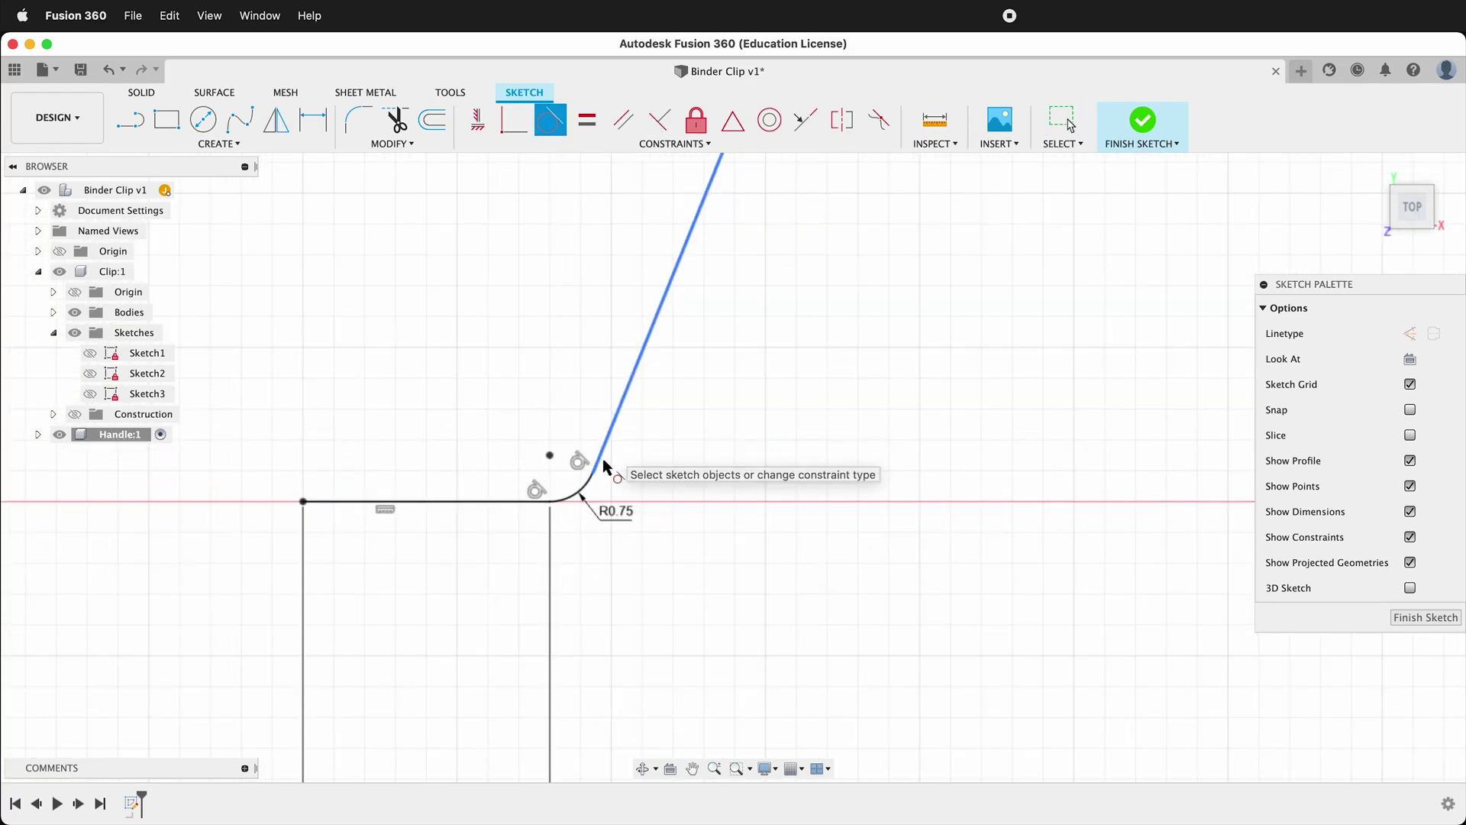
# - Draw a large open arc bulging away from the clip from the slanted line's upper endpoint and set its radius to 4 mm
pyautogui.scroll(-5, 620, 585)
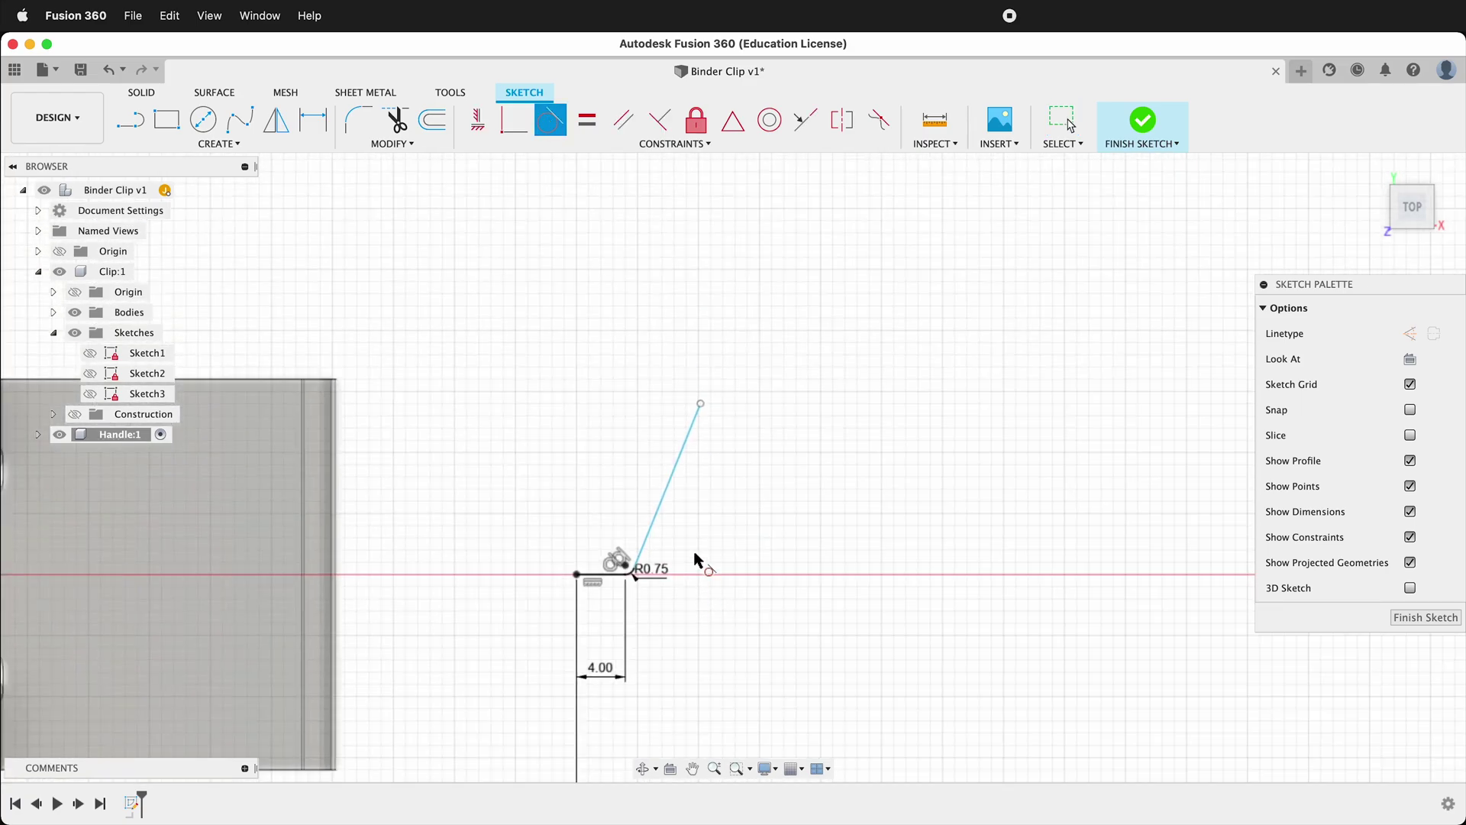
pyautogui.scroll(3, 690, 336)
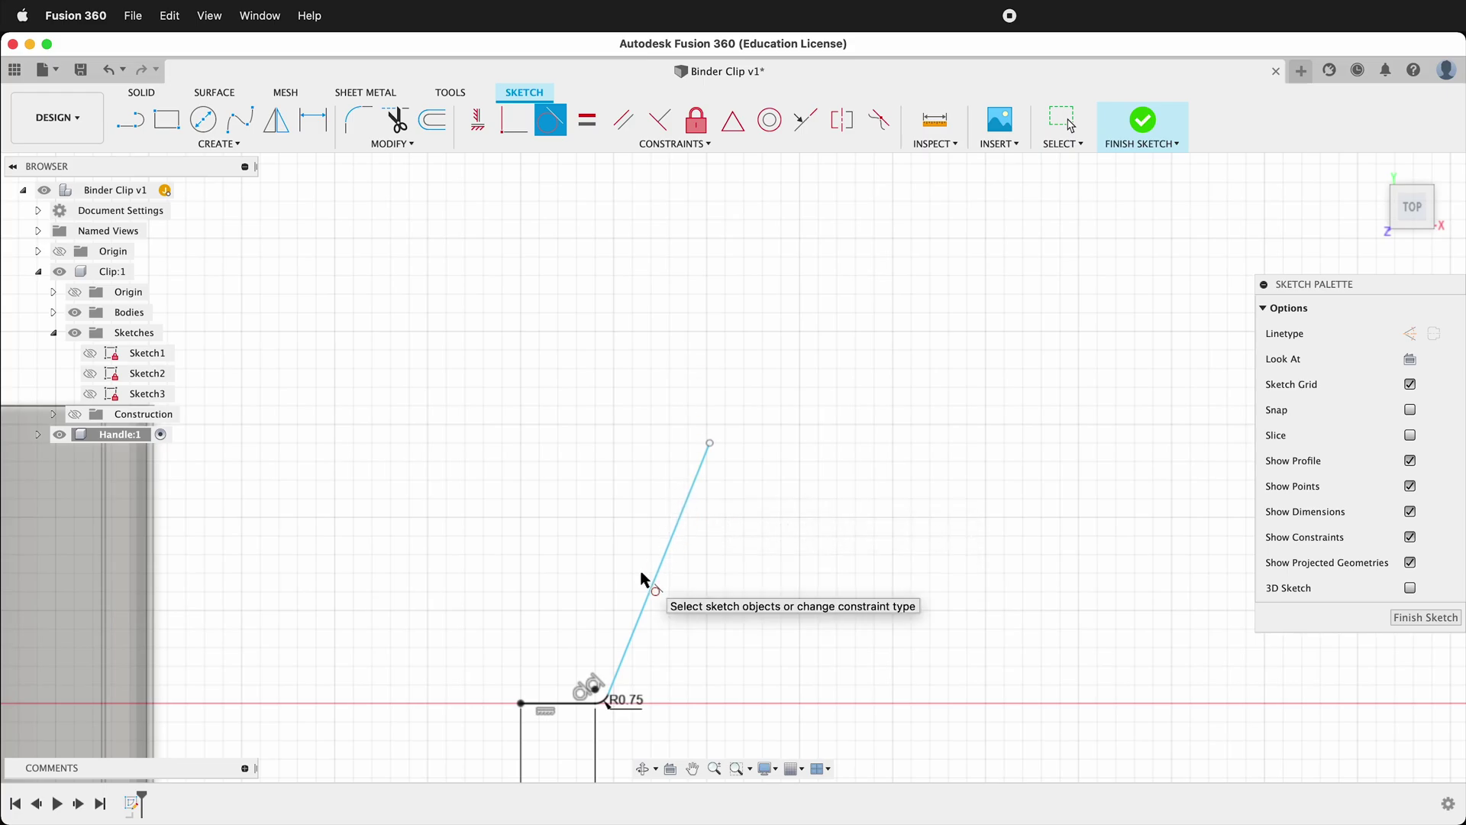
pyautogui.press('l')
pyautogui.click(712, 440)
pyautogui.click(693, 383)
pyautogui.moveTo(730, 397); pyautogui.dragTo(729, 399)
pyautogui.press('d')
pyautogui.click(730, 400)
pyautogui.click(641, 429)
pyautogui.write('4')
pyautogui.press('Return')
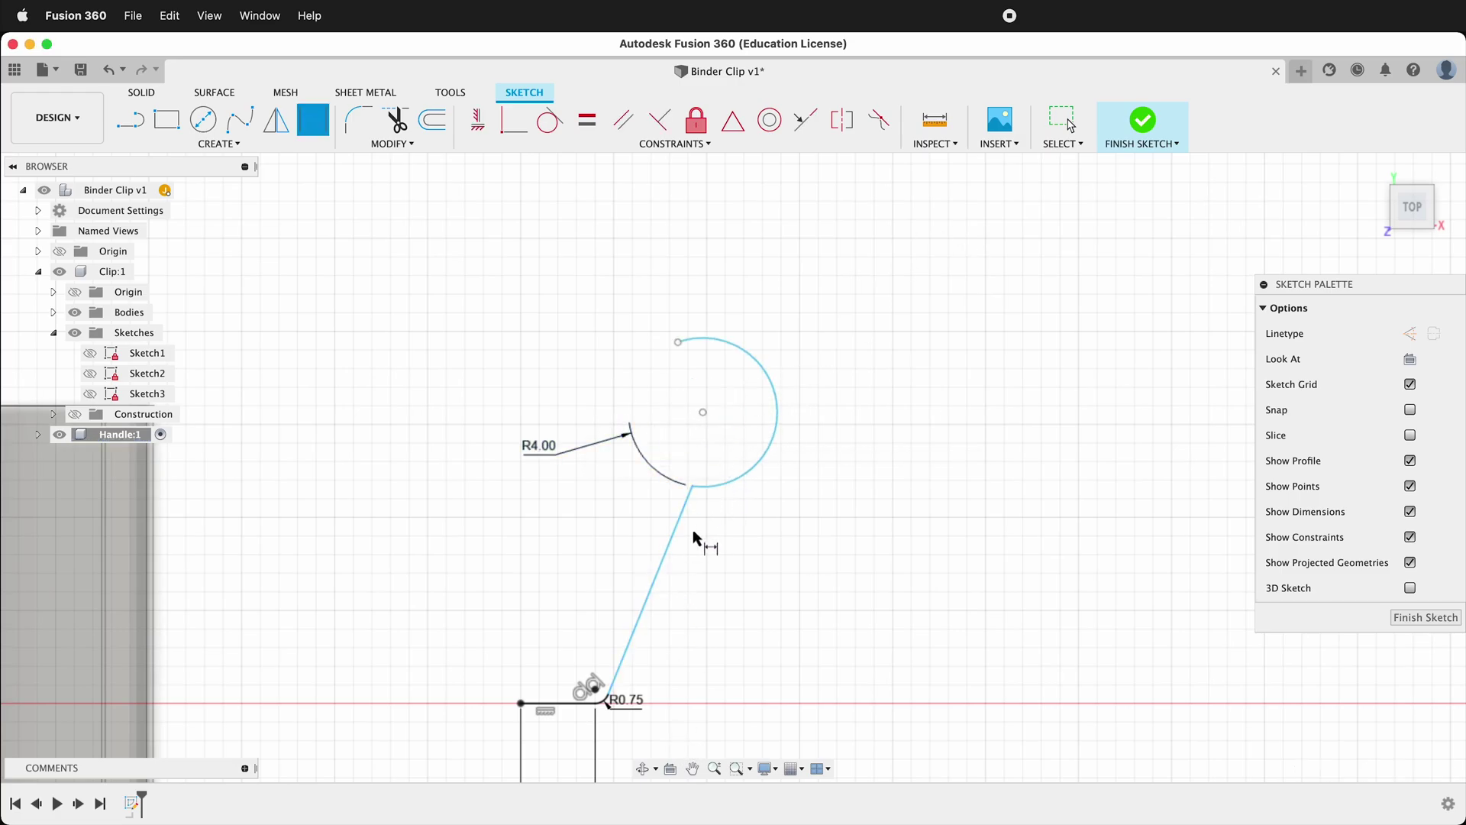
# - Make the slanted line tangent to the 4 mm radius arc at its upper end
pyautogui.click(543, 115)
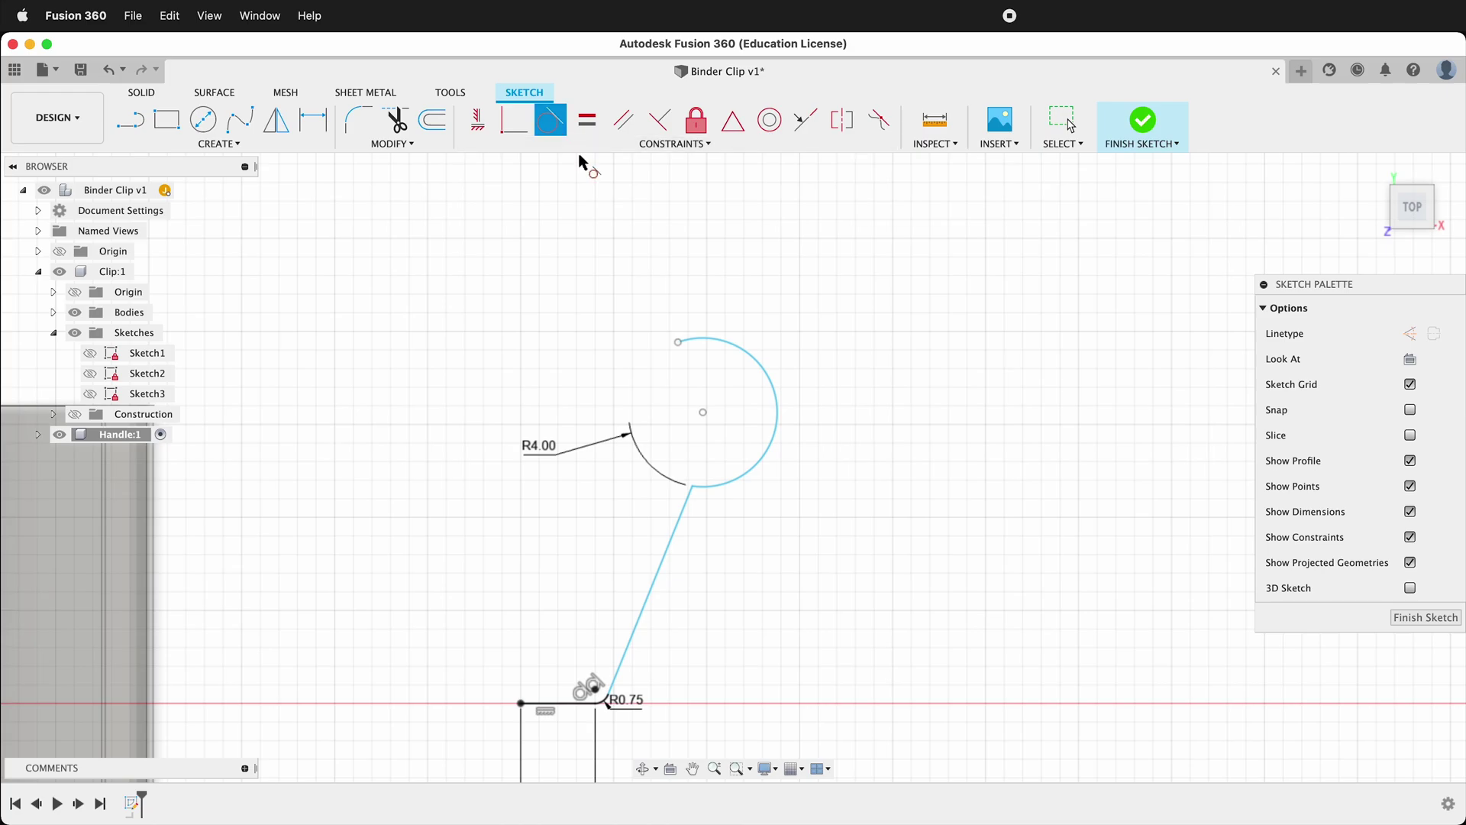
pyautogui.click(679, 512)
pyautogui.click(708, 487)
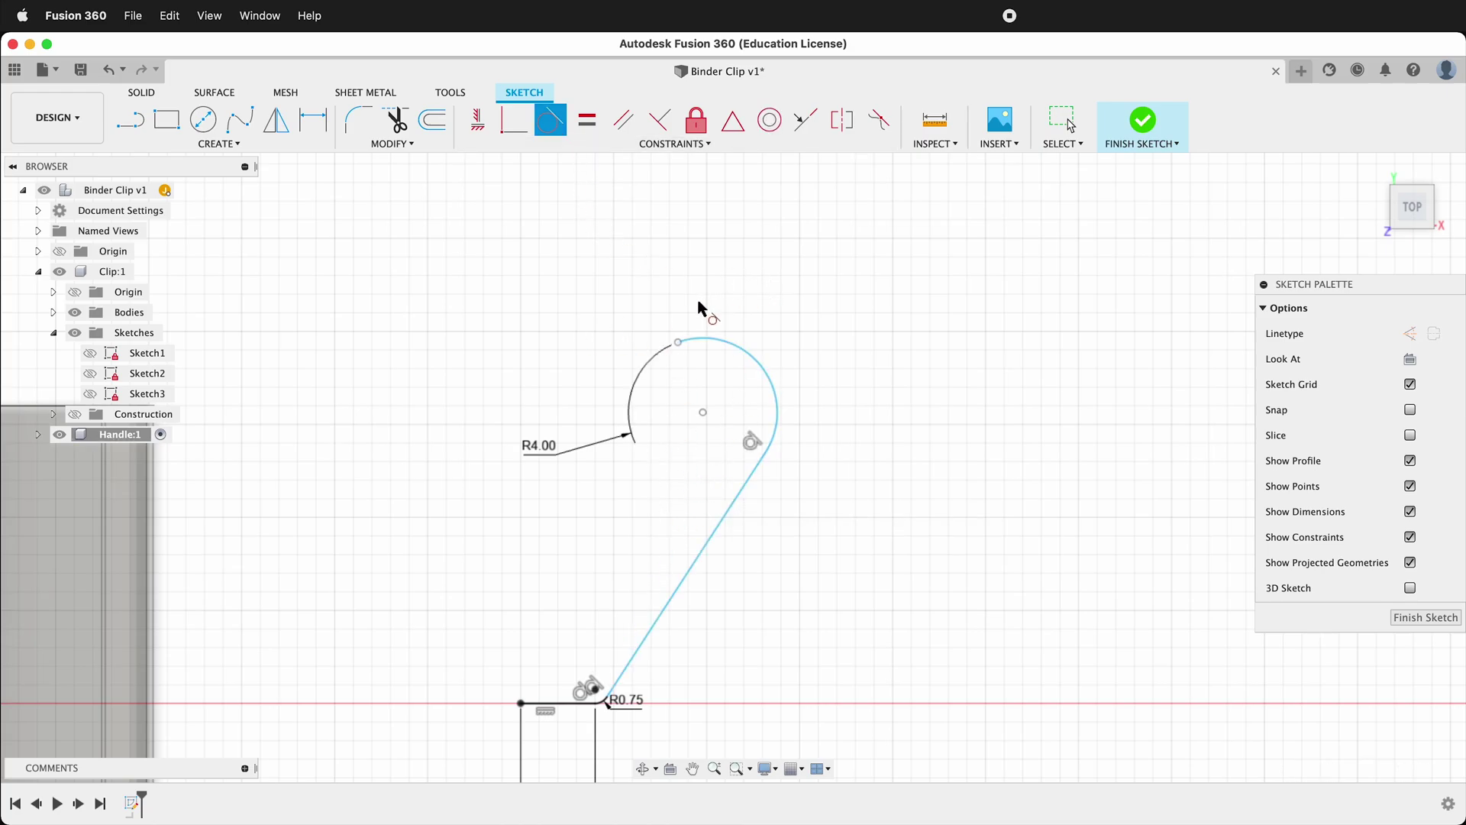
# - Shorten the 4 mm radius arc by moving its free endpoint down to just above the slanted line's upper end
pyautogui.press('Escape')
pyautogui.moveTo(677, 341); pyautogui.dragTo(779, 406)
pyautogui.scroll(-3, 718, 423)
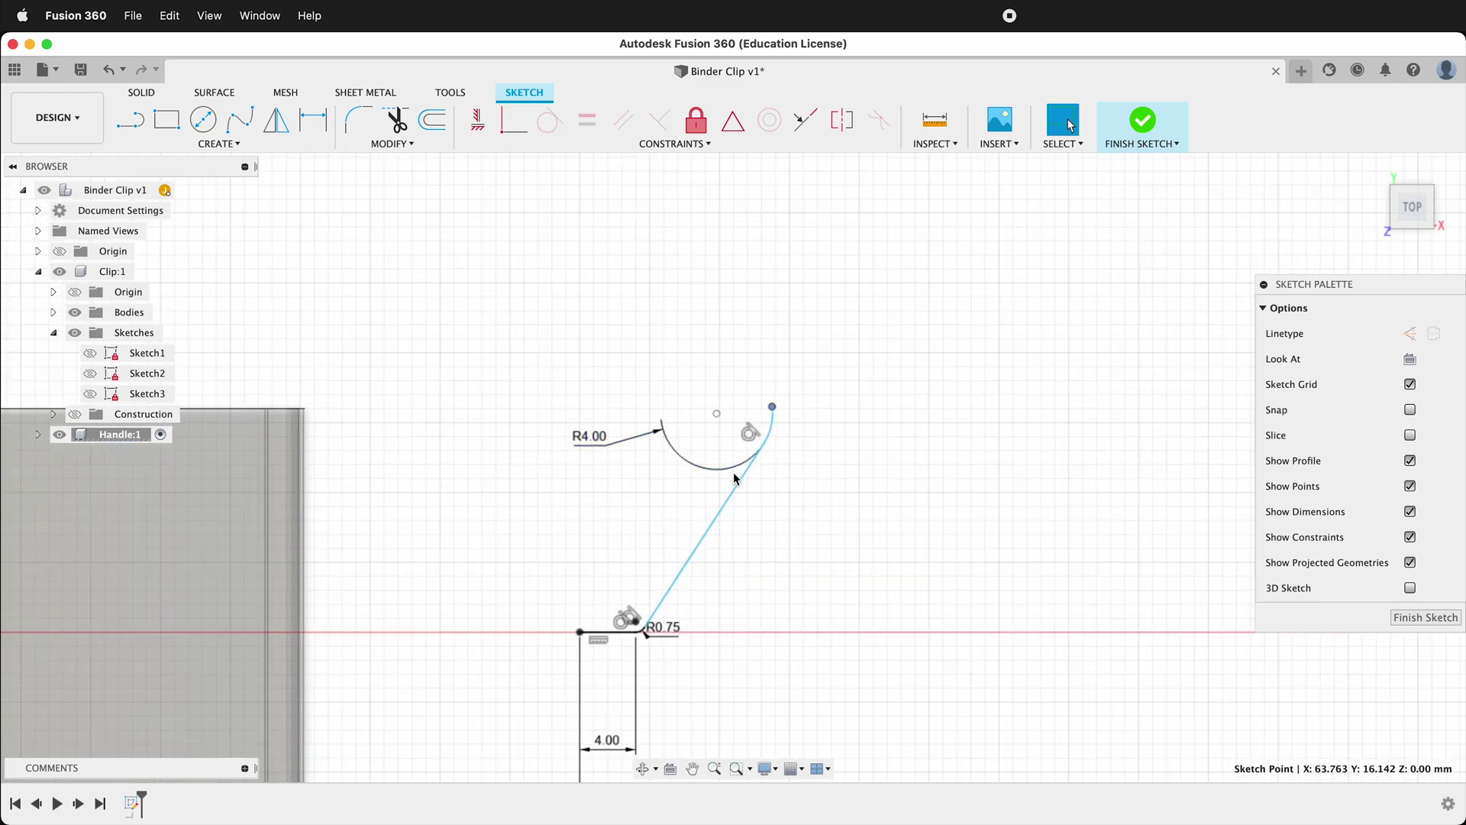
# - Draw a short slanted line up and back toward the clip from the 4 mm arc's free endpoint and make it tangent to that arc
pyautogui.press('l')
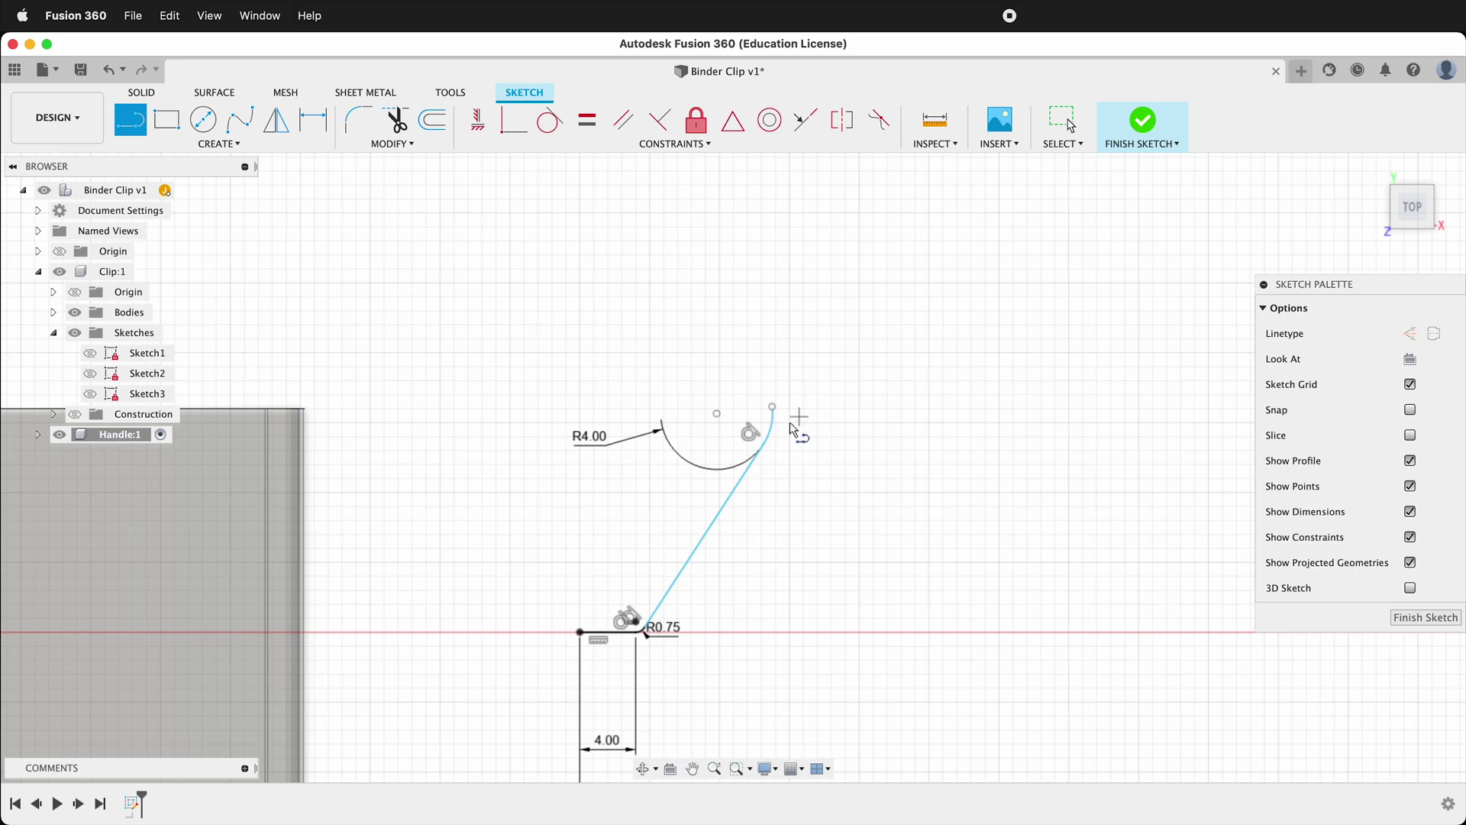
pyautogui.click(772, 406)
pyautogui.click(722, 347)
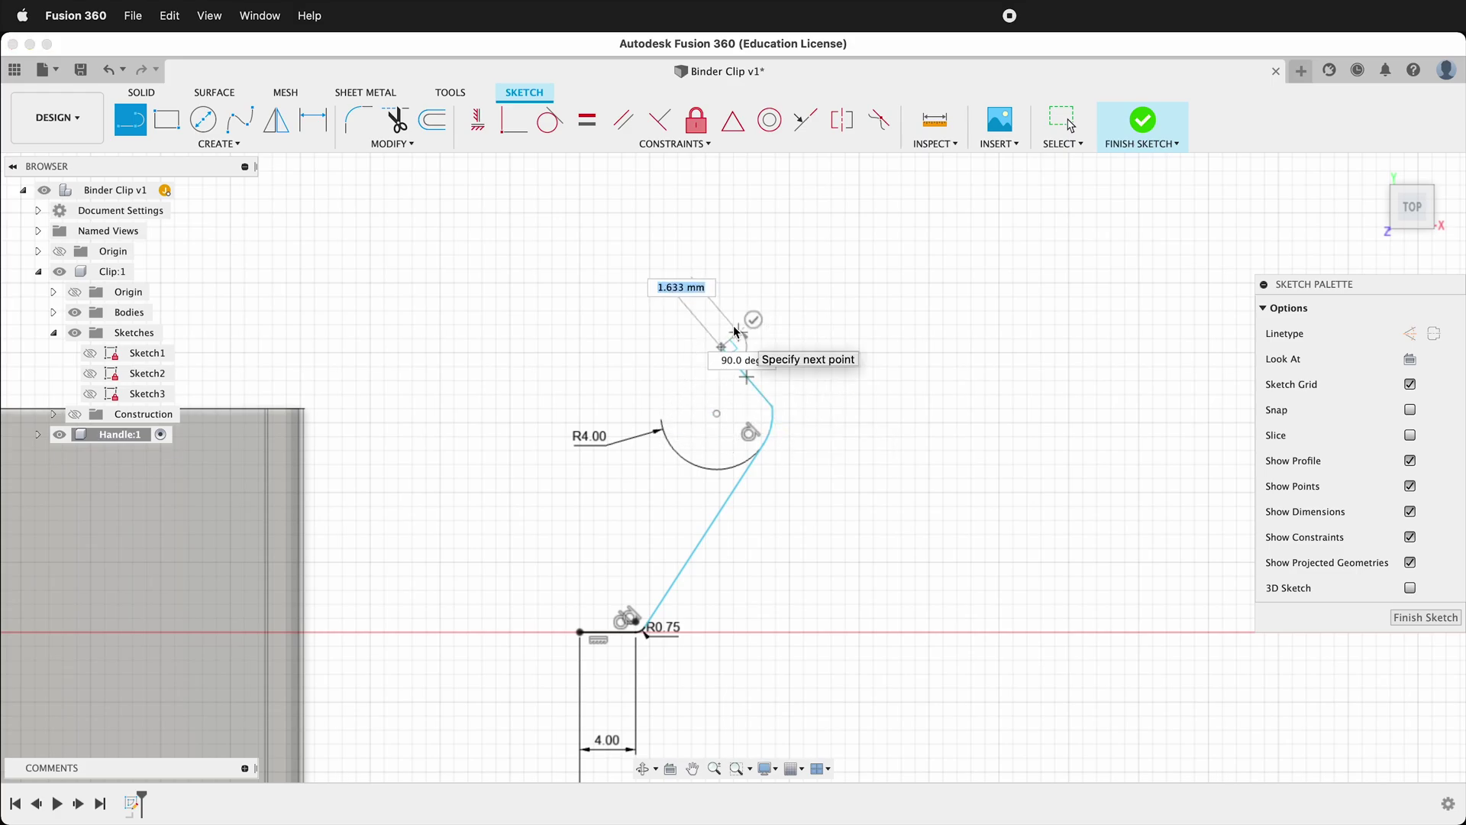
pyautogui.click(549, 119)
pyautogui.click(756, 453)
pyautogui.click(754, 393)
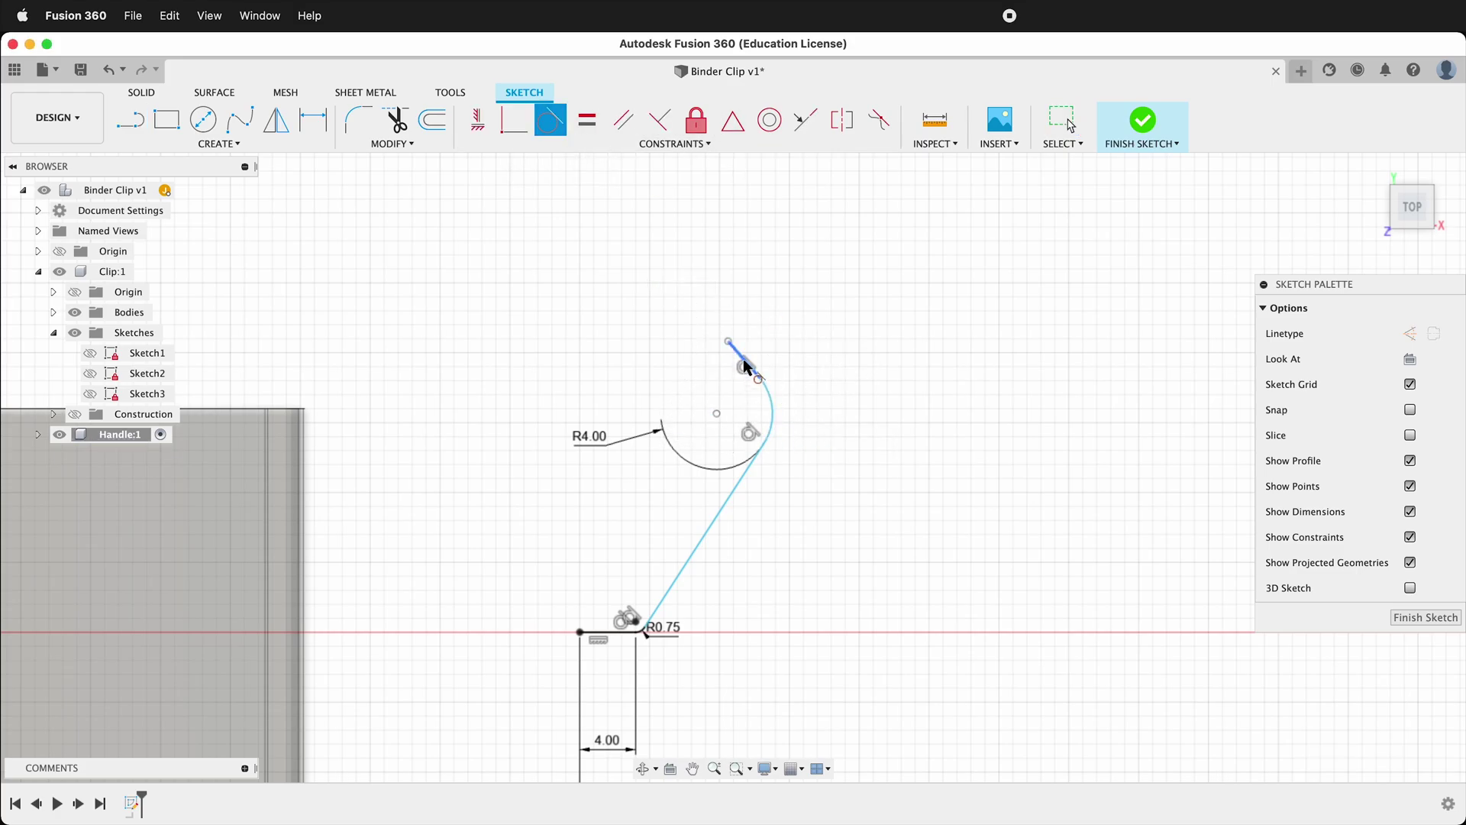
pyautogui.scroll(3, 741, 380)
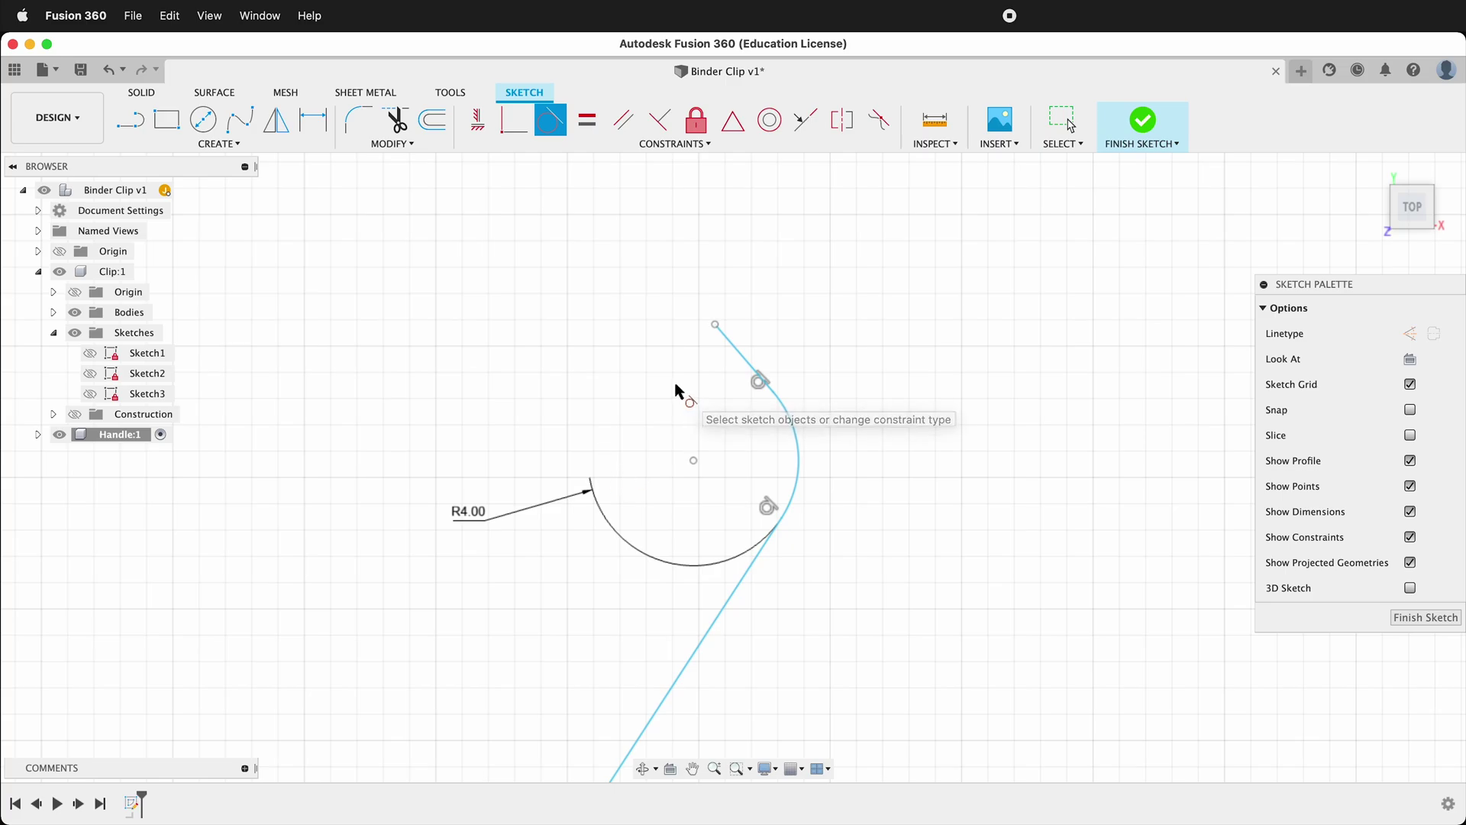
pyautogui.scroll(-3, 714, 317)
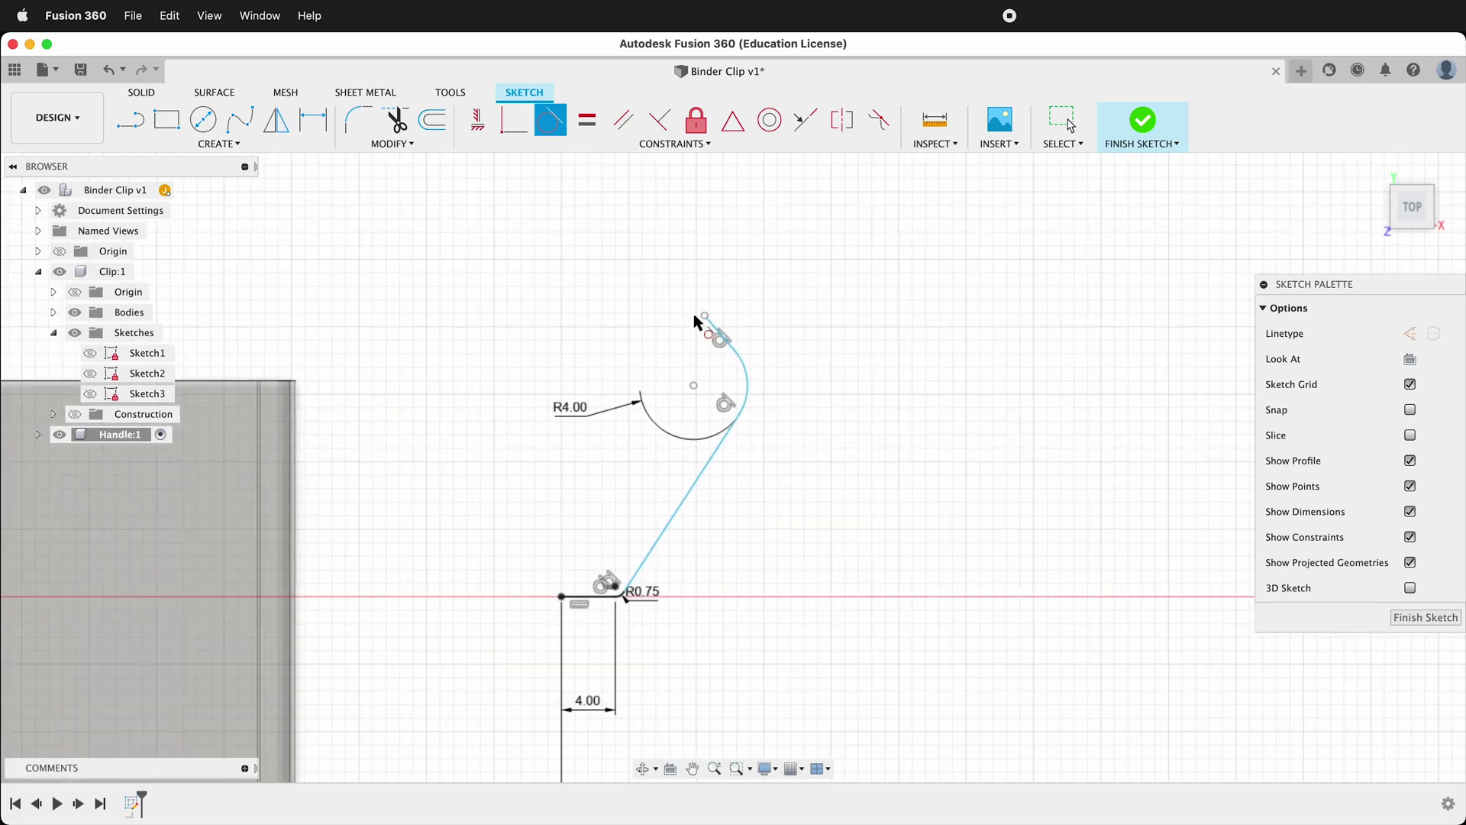
# - Dimension the vertical distance from the handle path's start point to the upper slanted line's free endpoint as 32 mm
pyautogui.press('d')
pyautogui.click(706, 317)
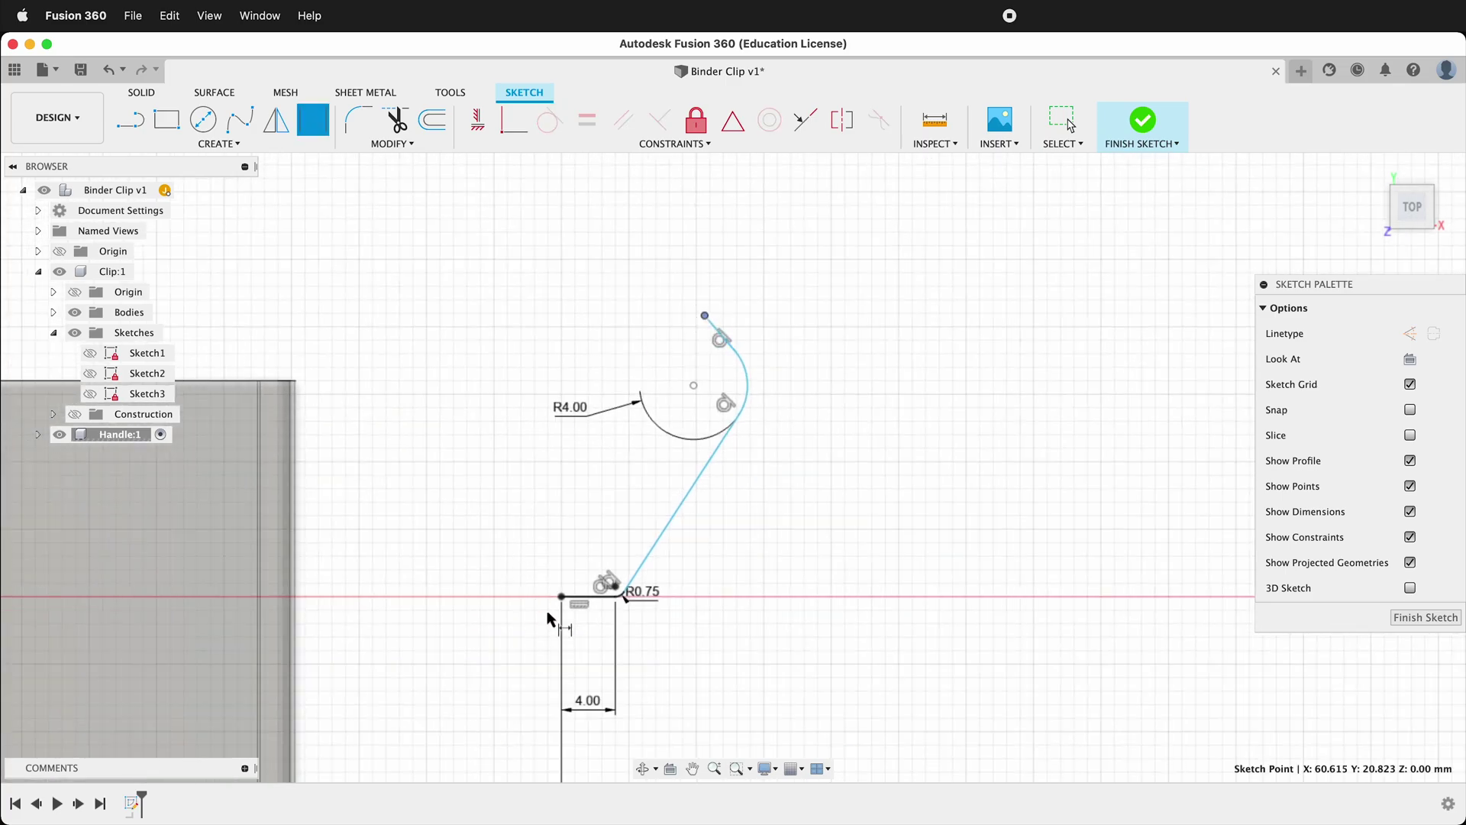
pyautogui.click(562, 596)
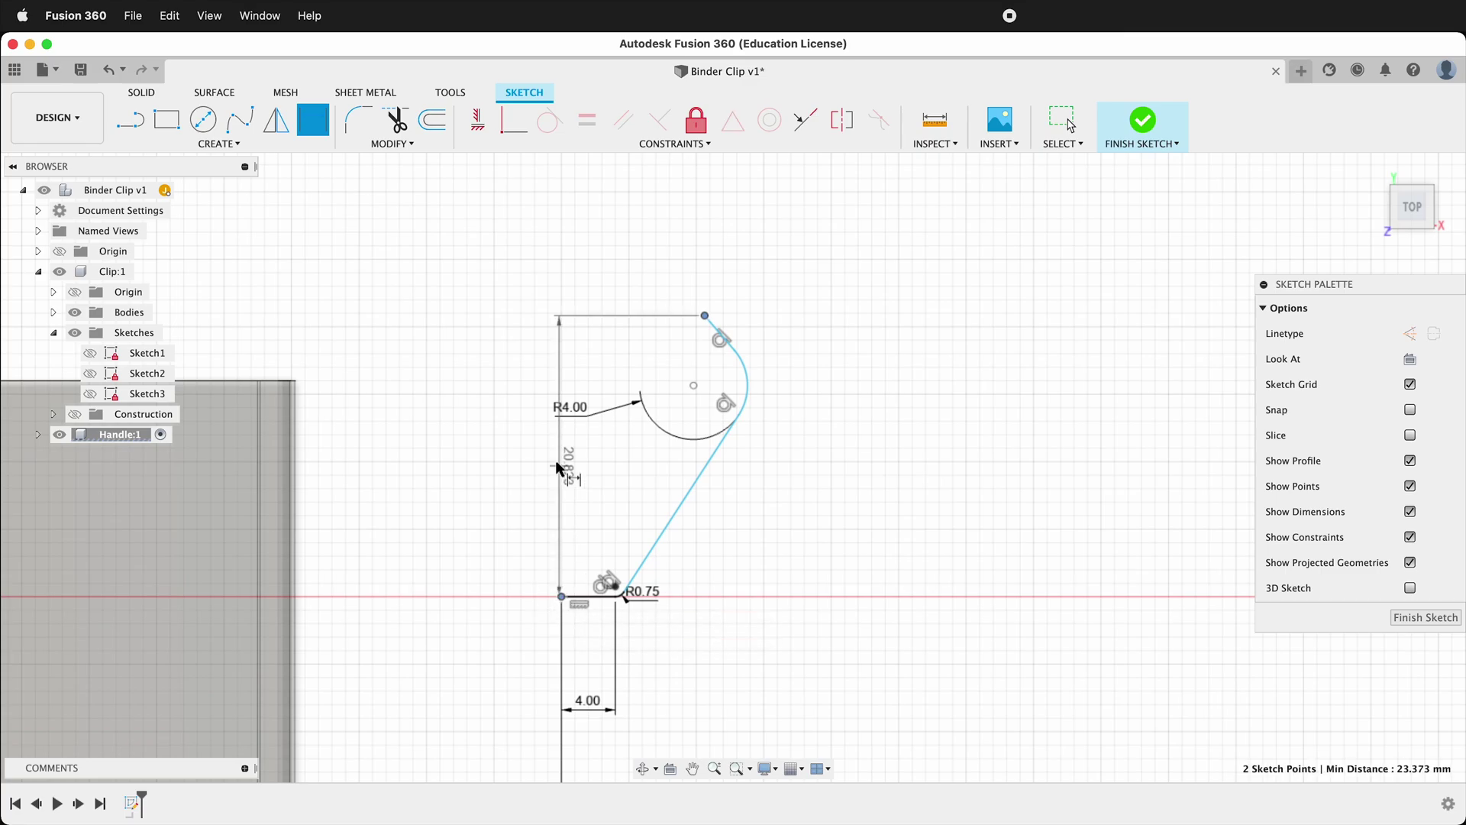
pyautogui.click(514, 464)
pyautogui.write('32')
pyautogui.press('Return')
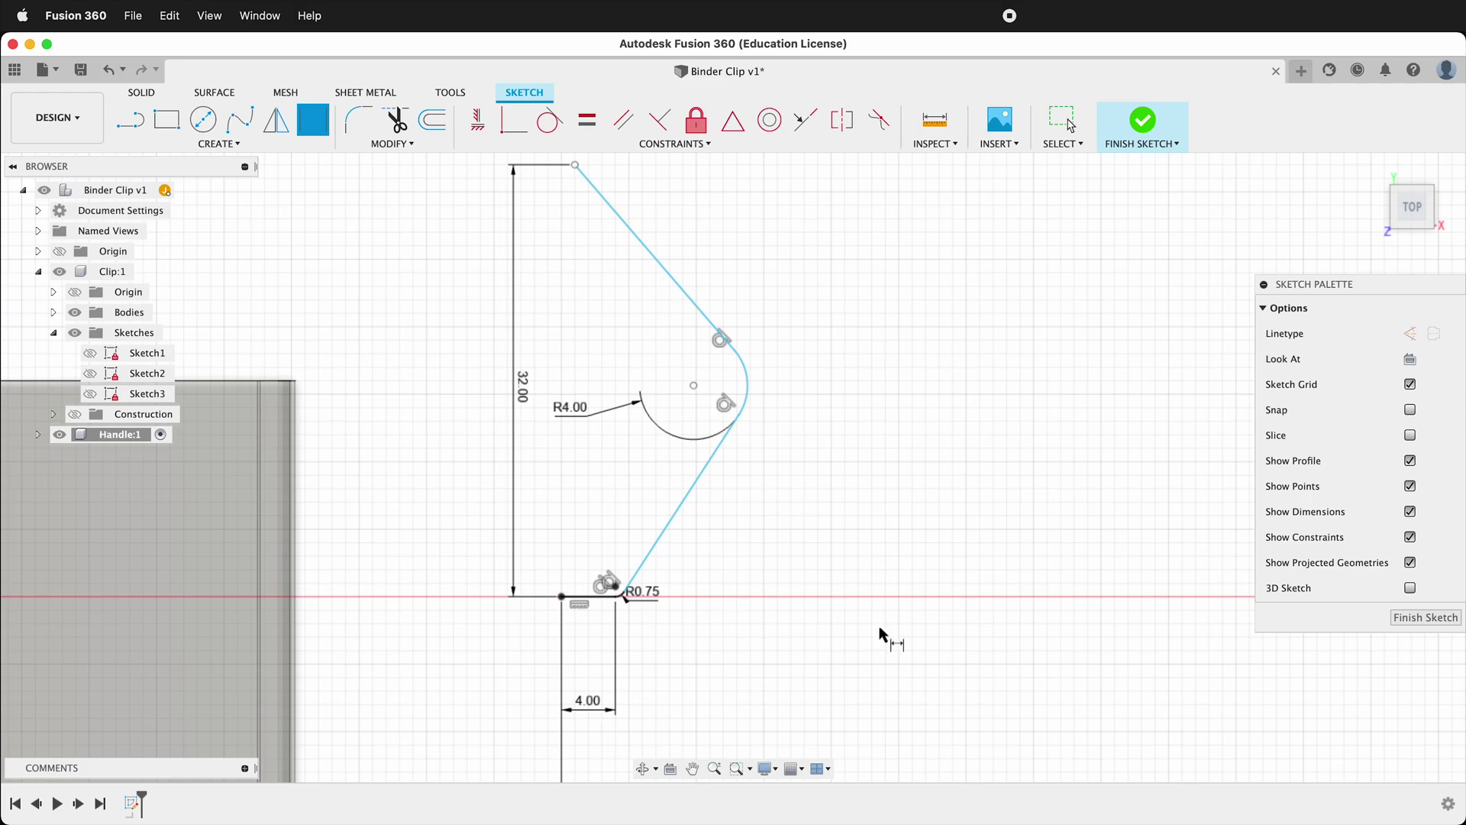
# - Draw a 38.3 mm vertical line up from near the horizontal axis, on the path's far side from the clip, and make it construction
pyautogui.press('l')
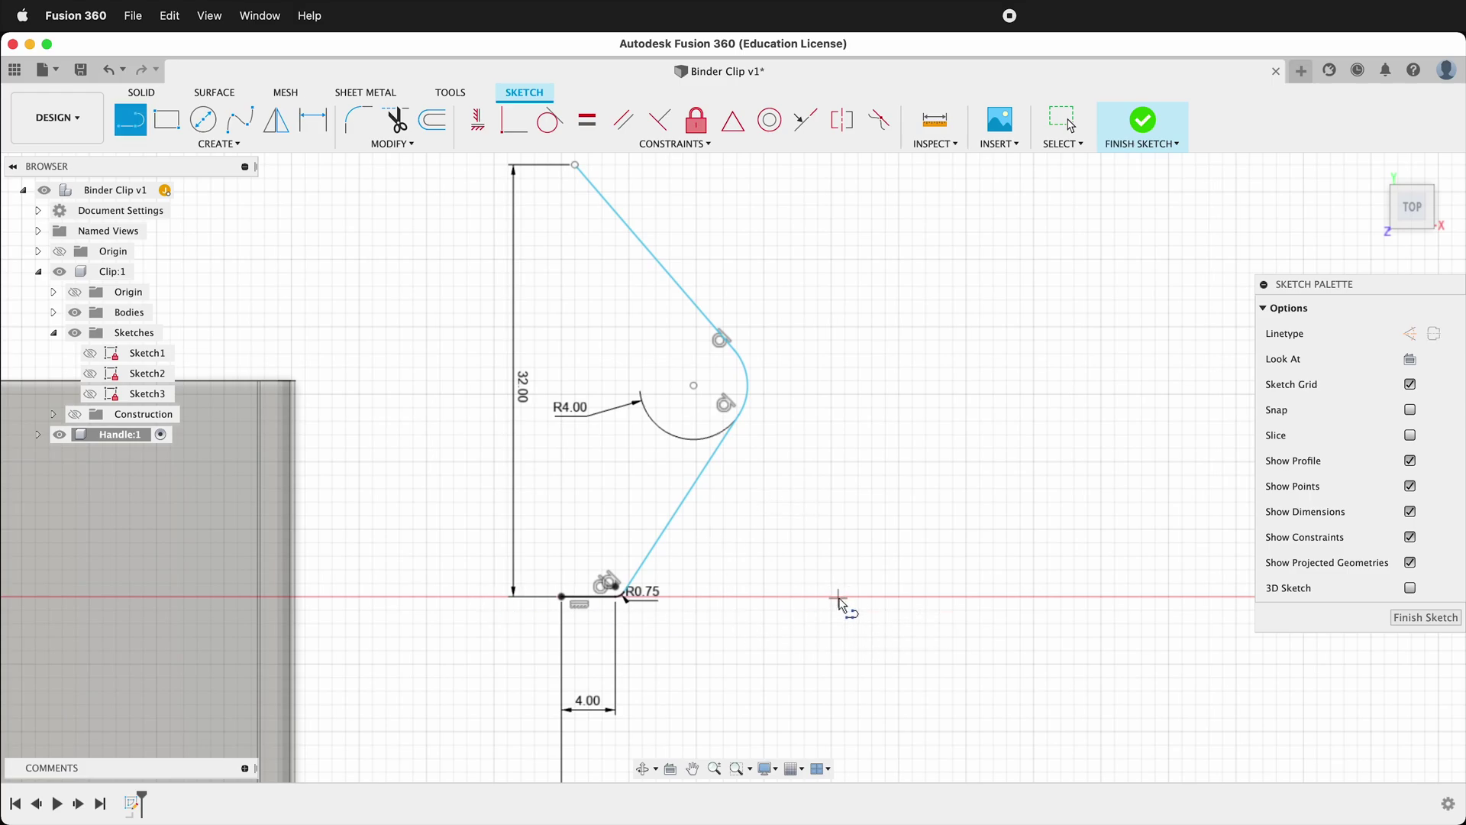
pyautogui.click(838, 598)
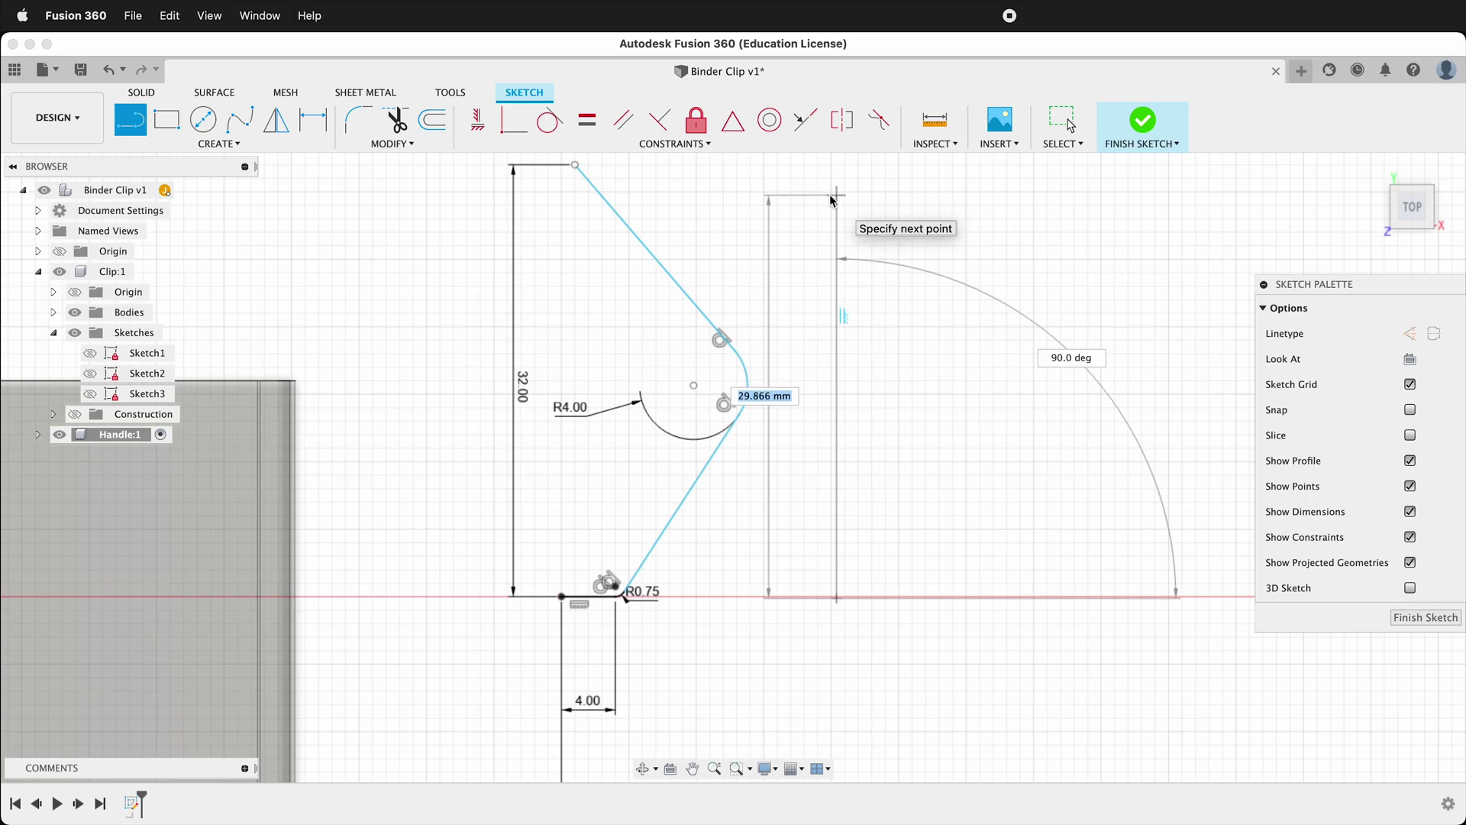
pyautogui.write('38.3')
pyautogui.press('Return')
pyautogui.click(835, 342)
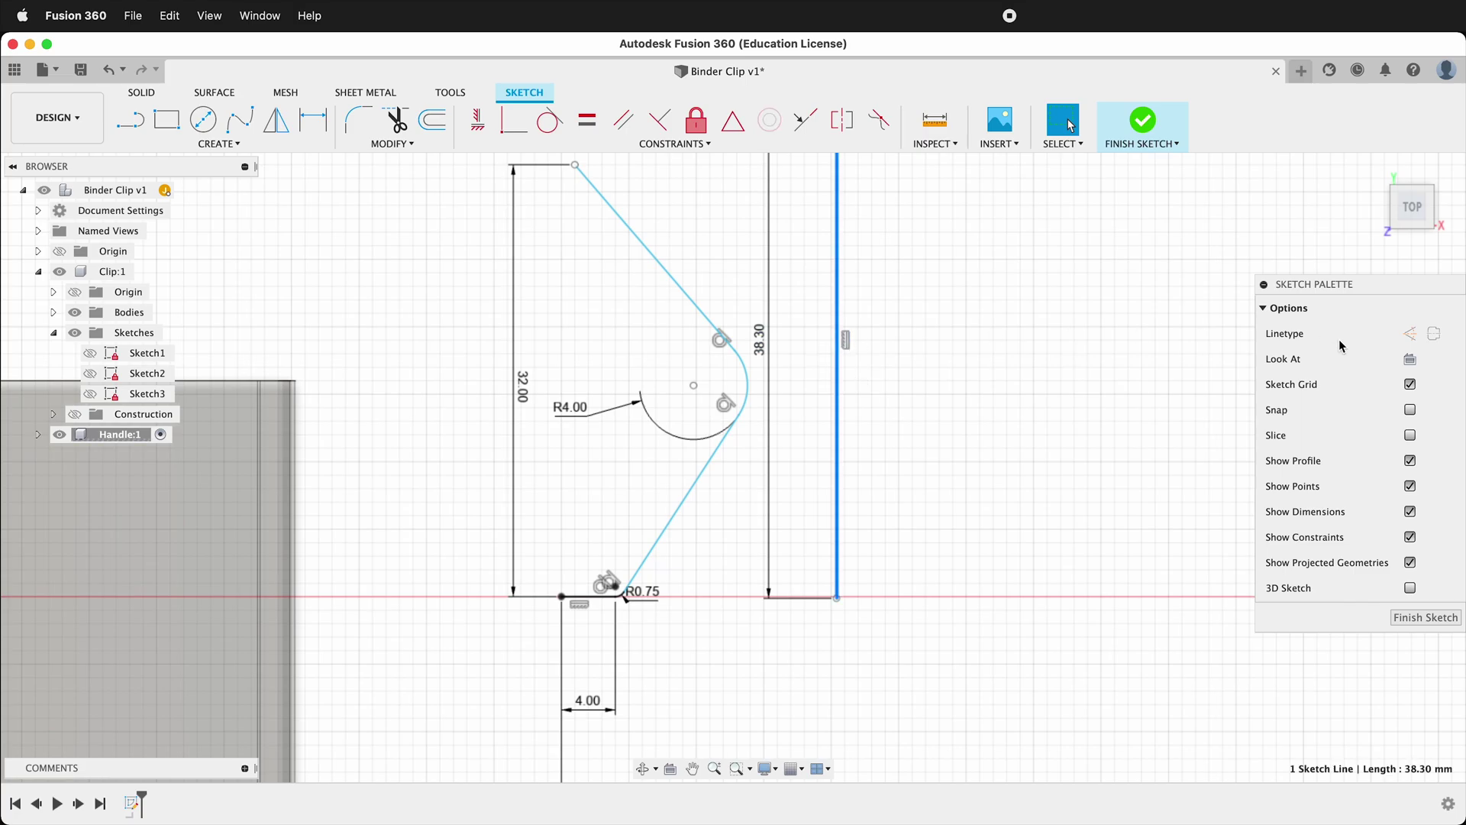
pyautogui.click(1410, 335)
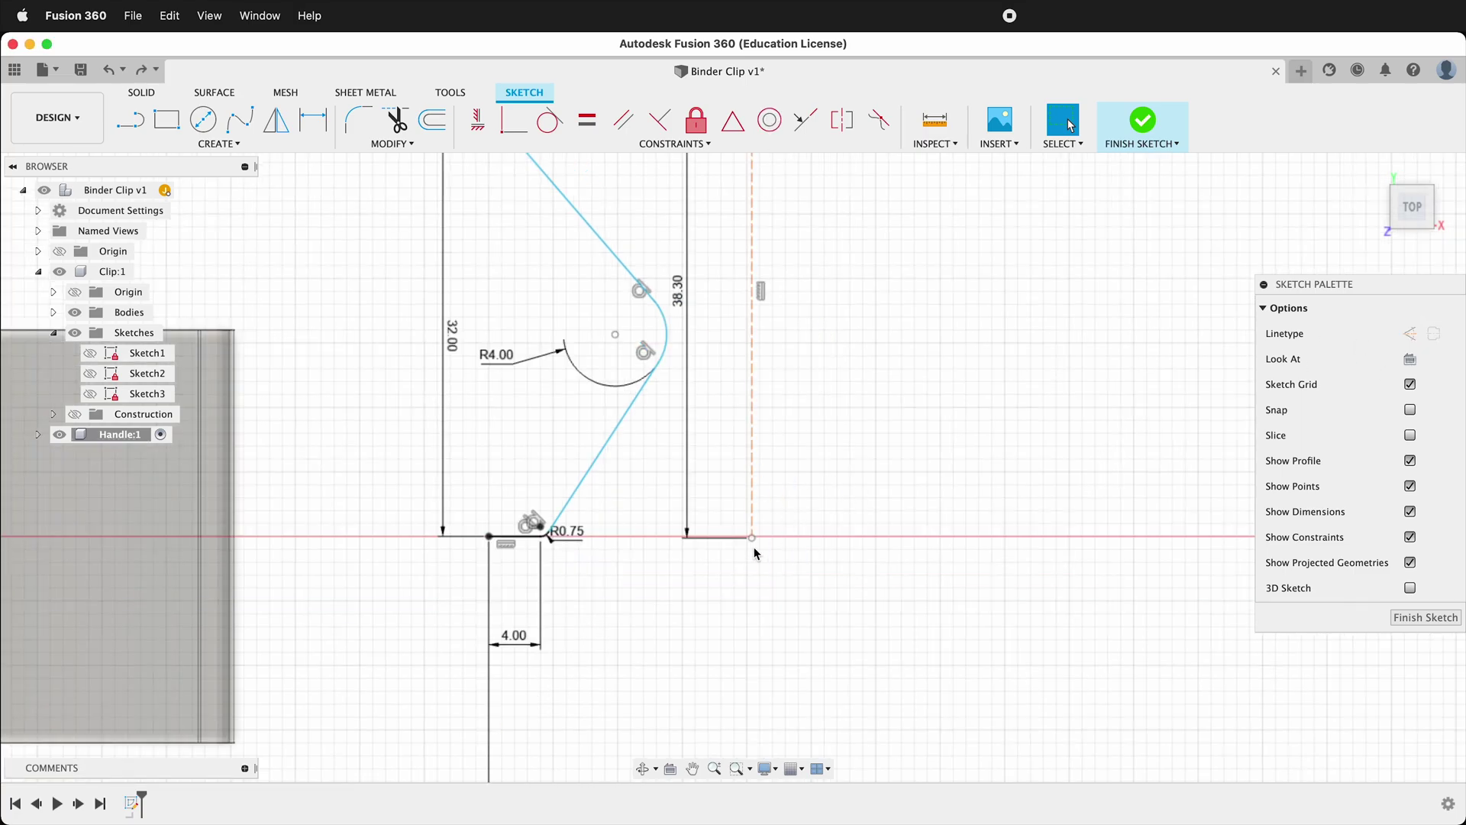
# - Align the vertical construction line's lower endpoint horizontally with the handle path's start point
pyautogui.click(753, 541)
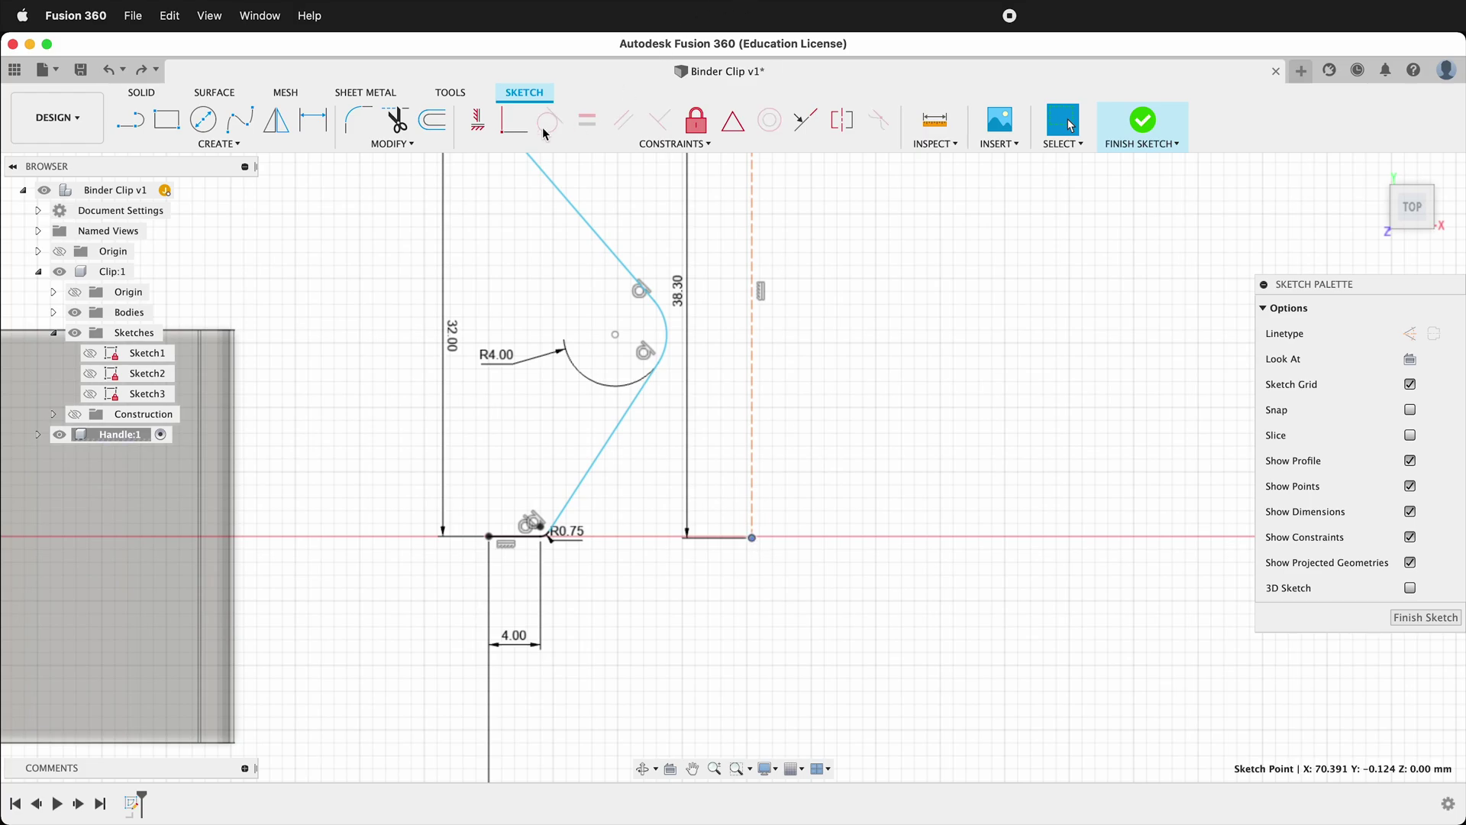
pyautogui.click(477, 120)
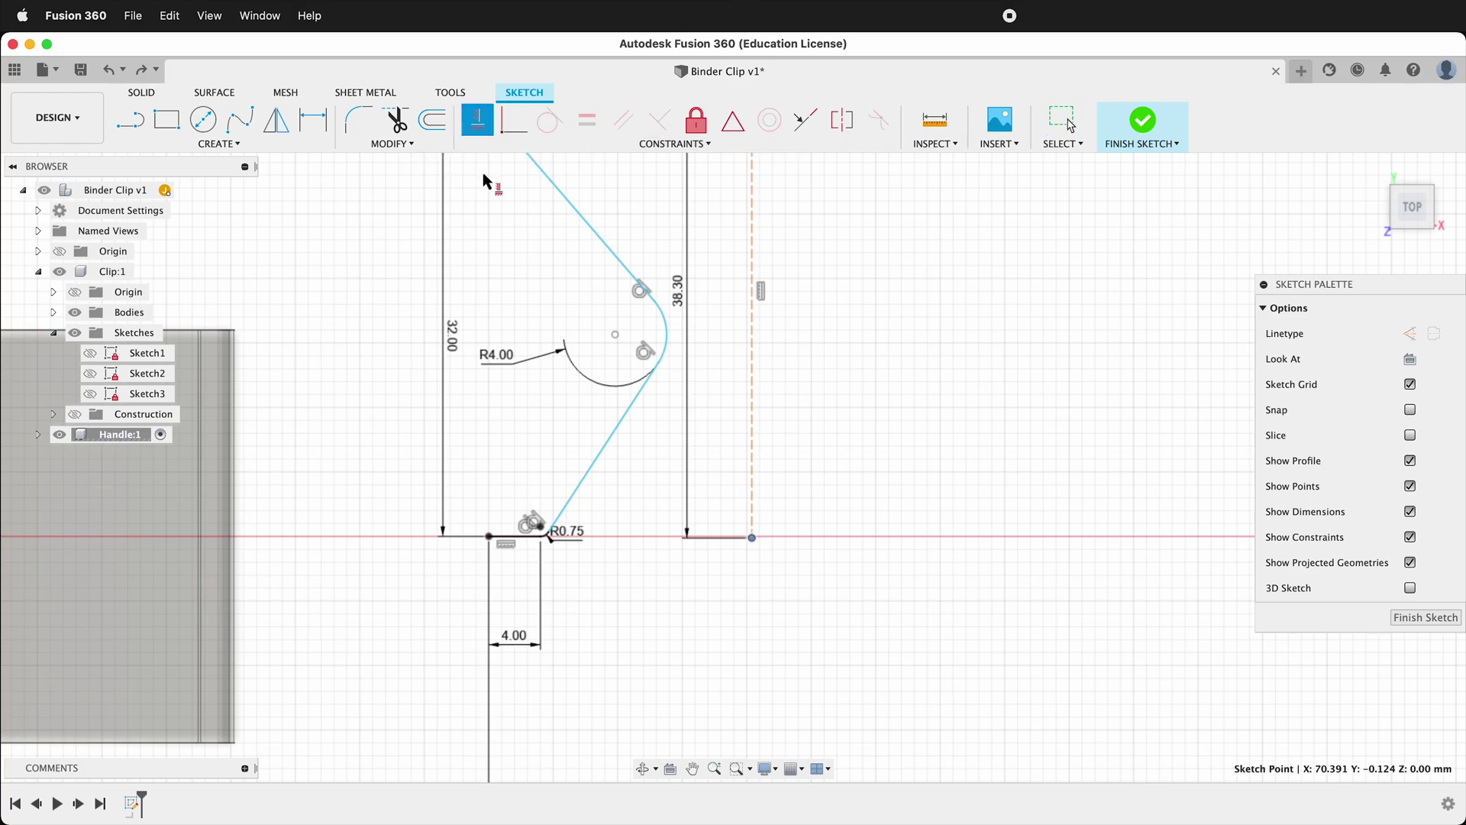
pyautogui.click(492, 545)
pyautogui.scroll(-3, 751, 446)
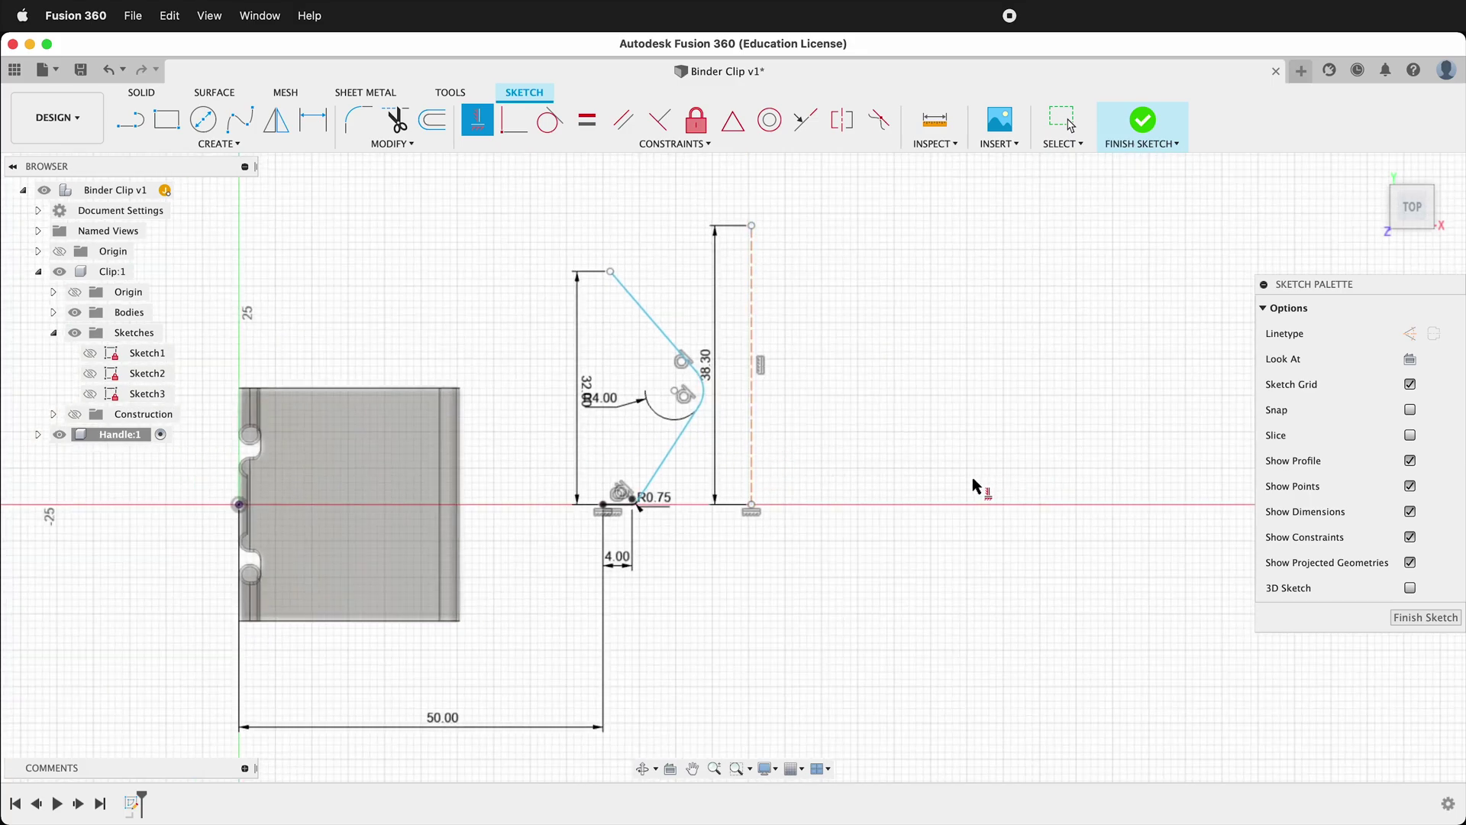
# - Dimension the distance between the handle path's start point and the vertical construction line's lower endpoint as 15 mm
pyautogui.press('d')
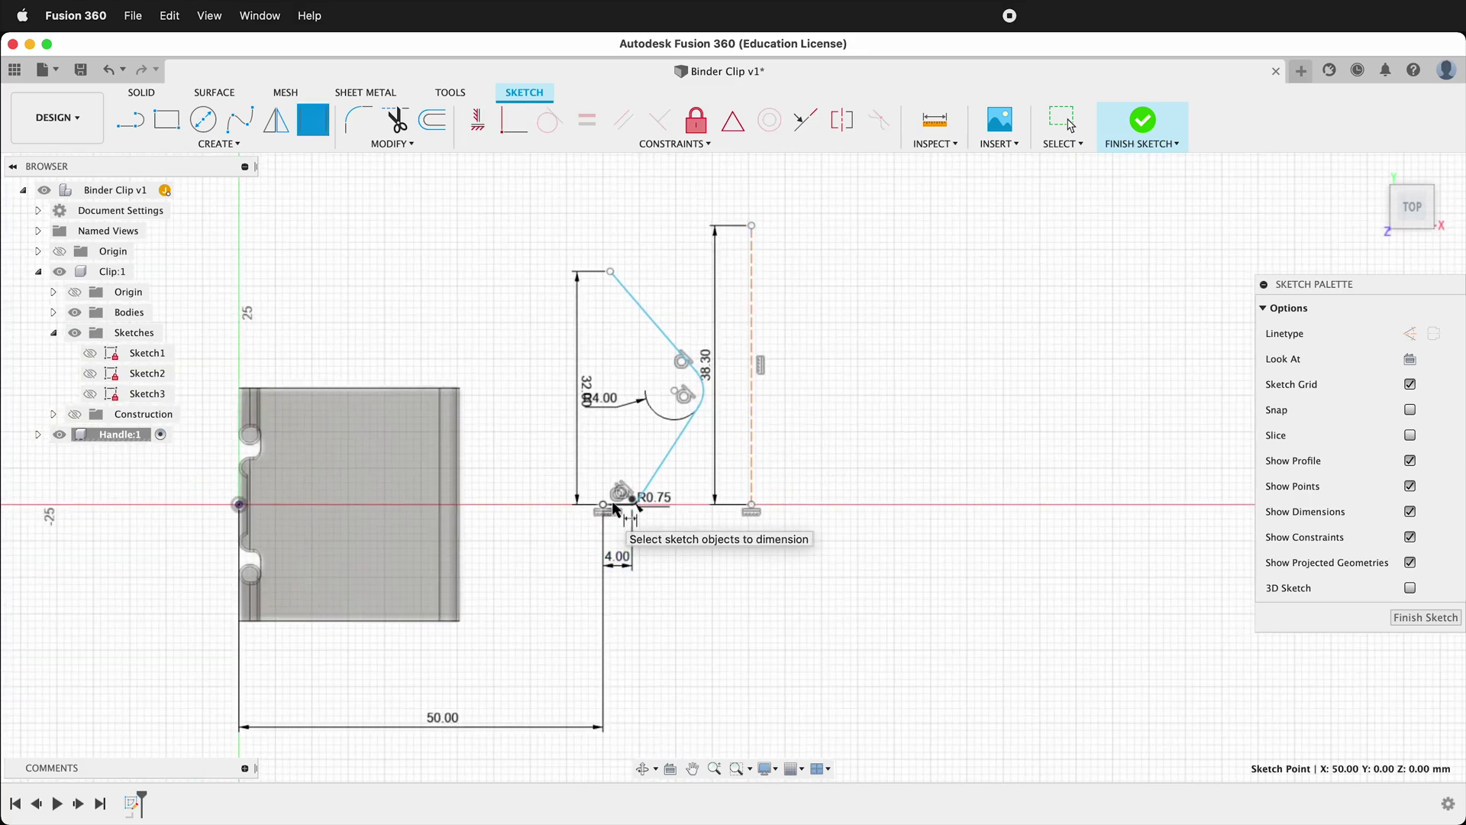
pyautogui.scroll(3, 718, 506)
pyautogui.click(807, 510)
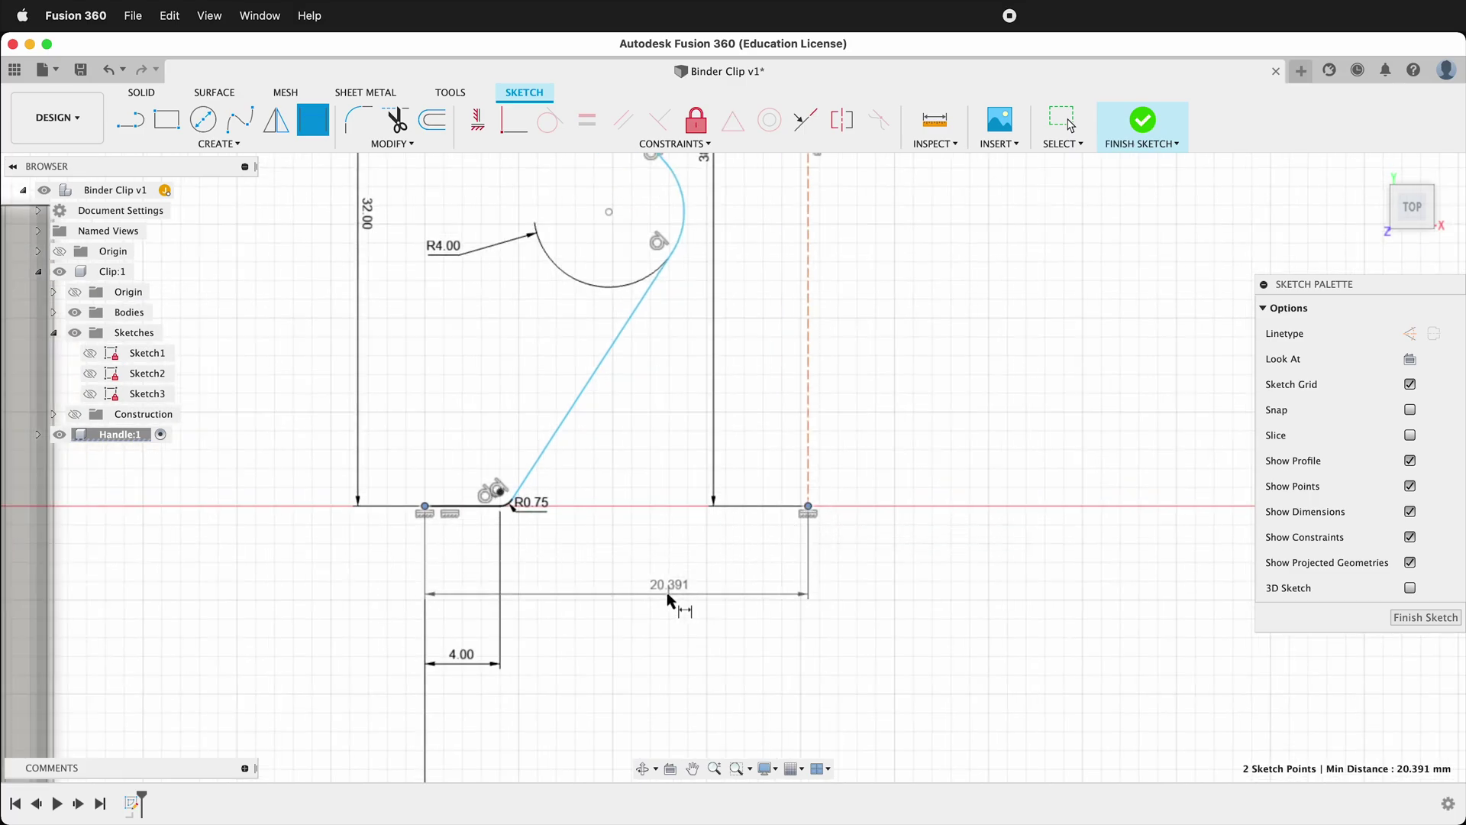
pyautogui.click(668, 595)
pyautogui.write('15')
pyautogui.press('Return')
pyautogui.scroll(-4, 783, 618)
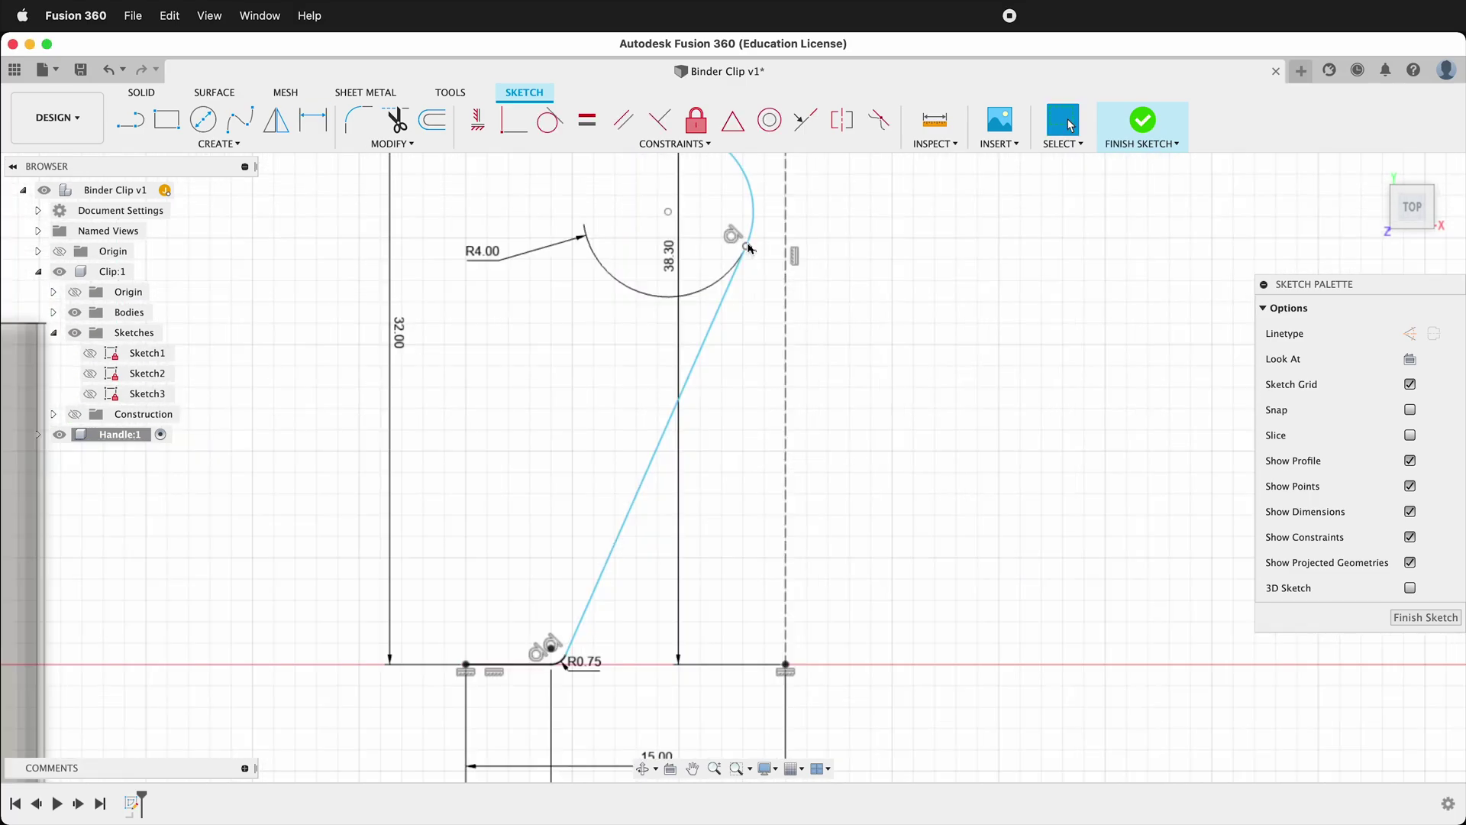
# - Reshape the unconstrained path so the lower slanted line is steeper and longer and the upper slanted line is short
pyautogui.moveTo(748, 247)
pyautogui.mouseDown()
pyautogui.moveTo(662, 255)
pyautogui.moveTo(652, 270)
pyautogui.mouseUp()
pyautogui.scroll(-5, 598, 512)
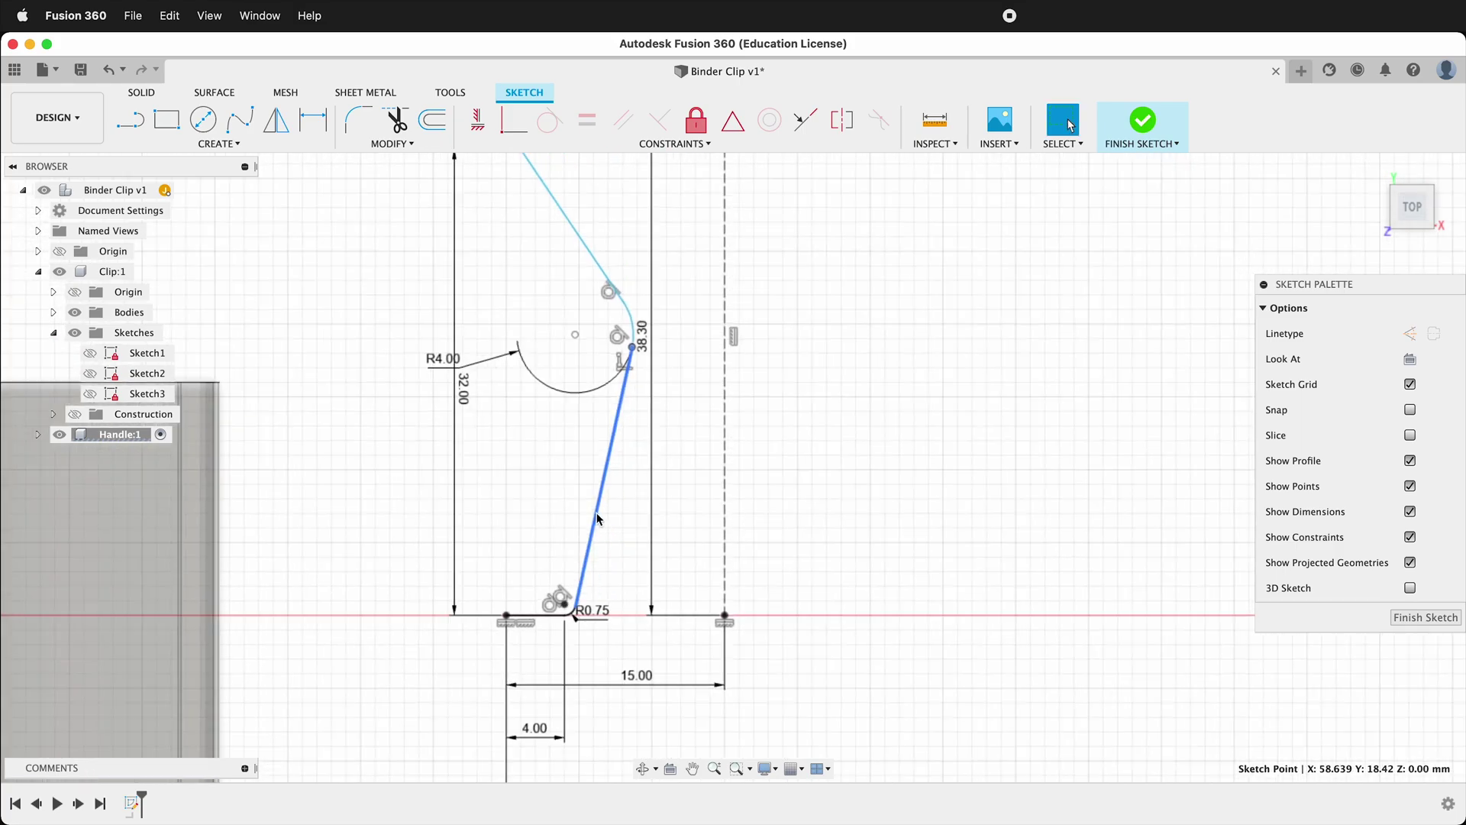
pyautogui.moveTo(619, 413)
pyautogui.mouseDown()
pyautogui.moveTo(623, 313)
pyautogui.moveTo(641, 281)
pyautogui.mouseUp()
pyautogui.scroll(5, 573, 306)
pyautogui.scroll(2, 589, 310)
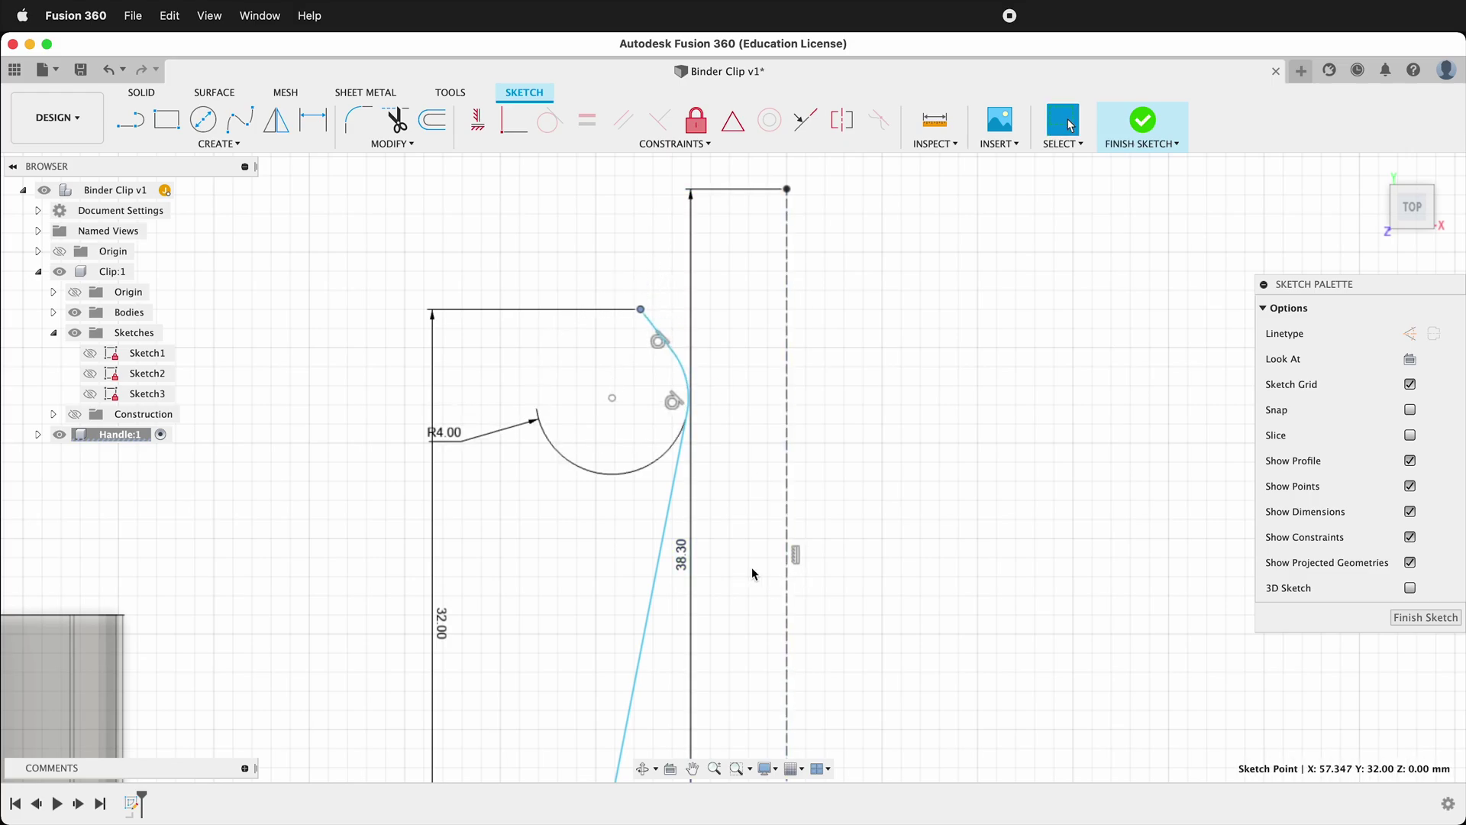
# - Draw a small arc of about 2 mm radius from the short line's upper endpoint, and a larger arc from it to the construction line's upper endpoint
pyautogui.press('l')
pyautogui.click(640, 309)
pyautogui.click(659, 233)
pyautogui.click(621, 251)
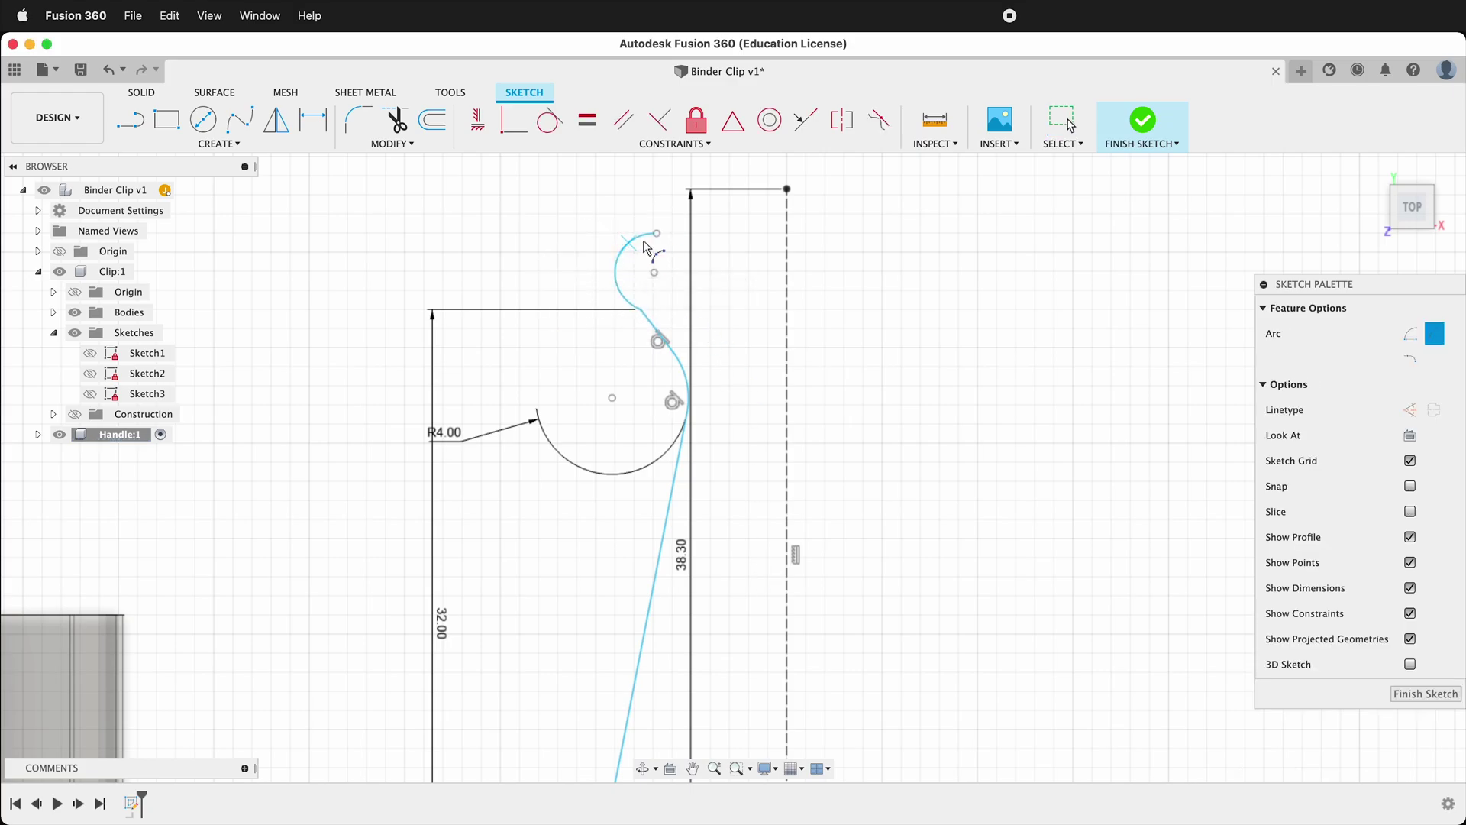
pyautogui.moveTo(660, 239); pyautogui.dragTo(657, 234)
pyautogui.click(656, 234)
pyautogui.click(787, 189)
pyautogui.press('Escape')
# - Make the small arc tangent to both the large upper arc and the short slanted line below it
pyautogui.click(549, 119)
pyautogui.click(628, 254)
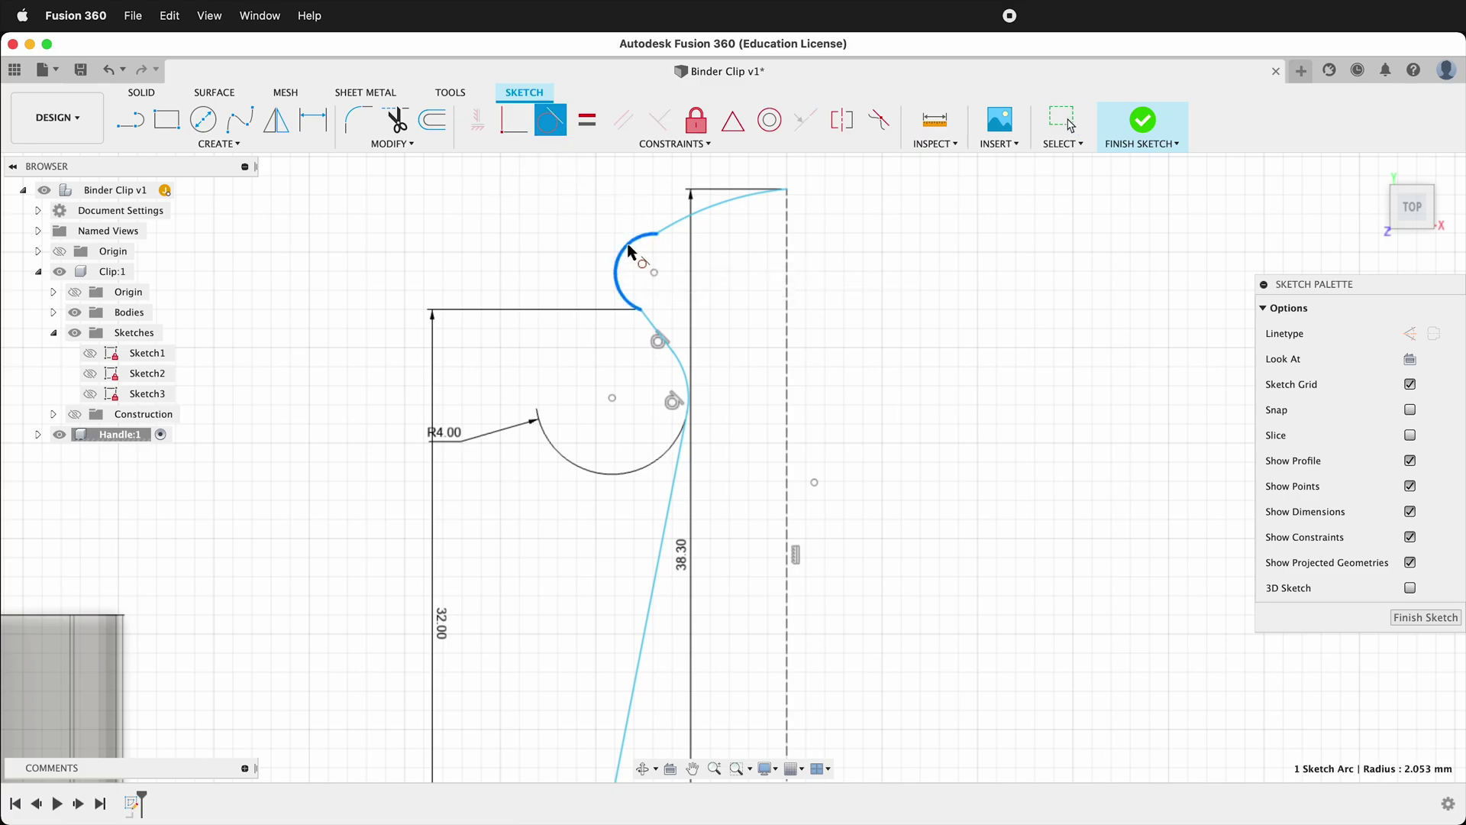
pyautogui.click(670, 223)
pyautogui.click(616, 281)
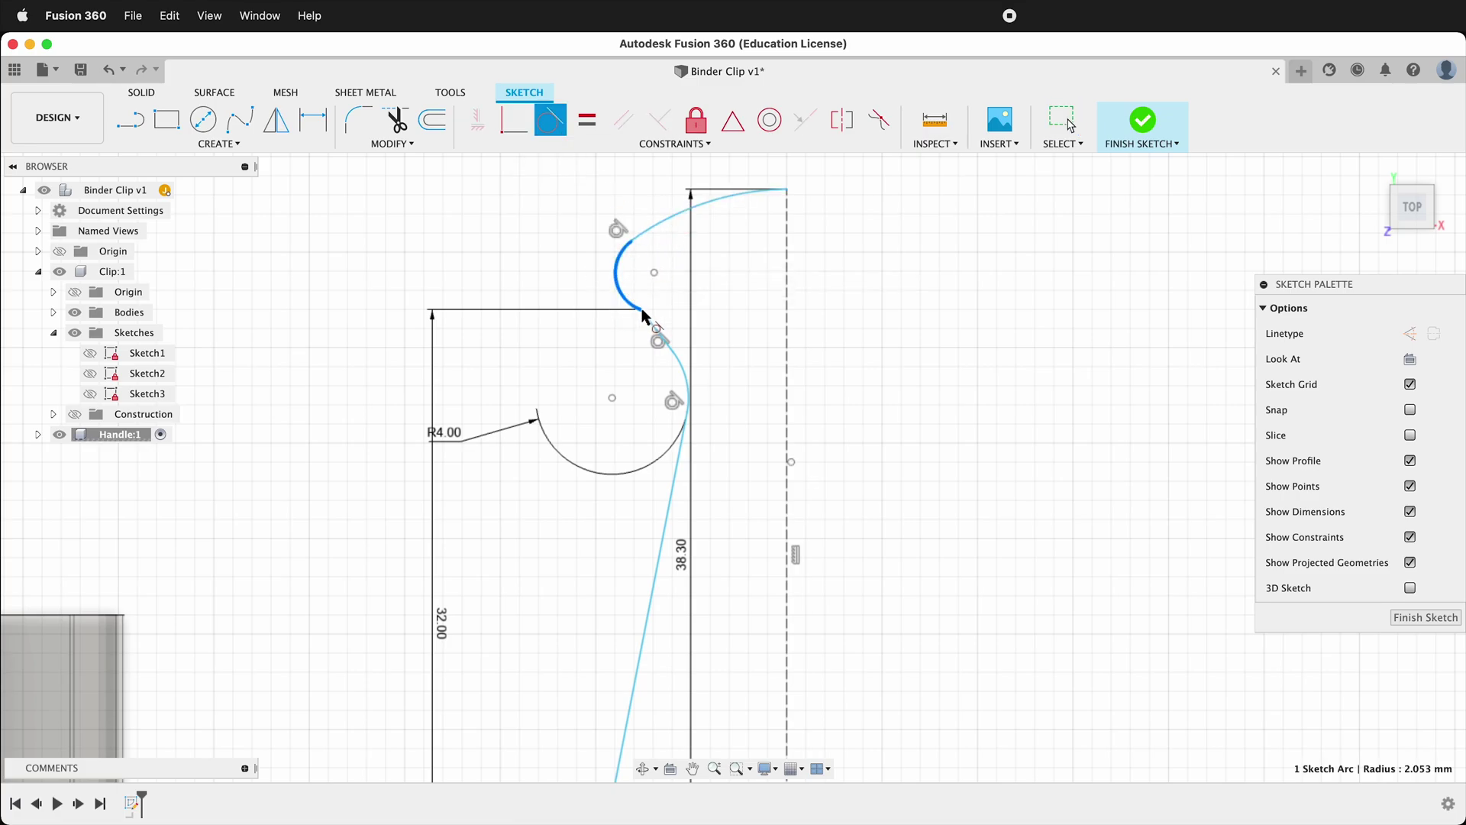
pyautogui.click(650, 327)
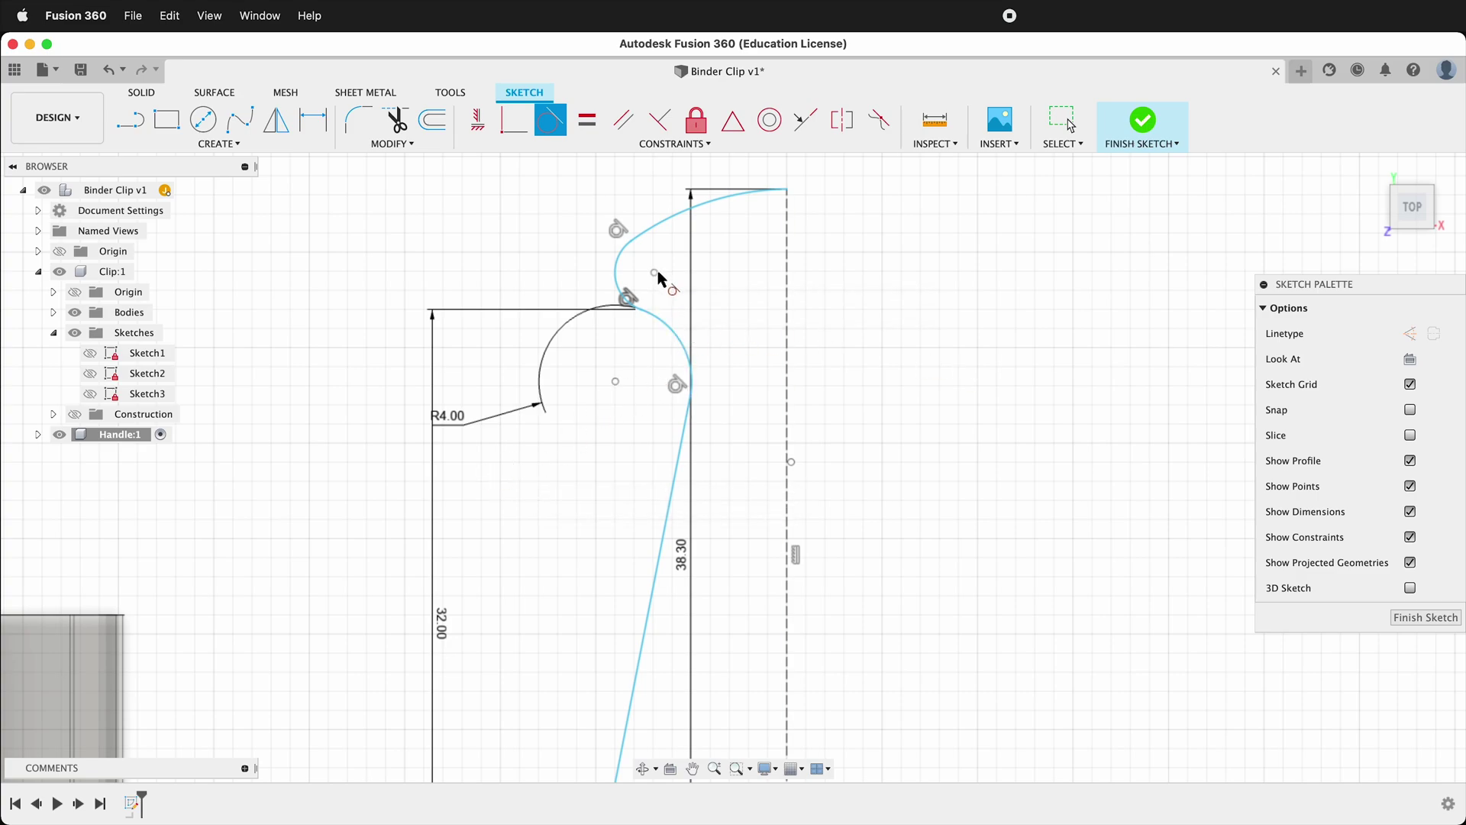
# - Set the small upper arc's radius to 2.5 mm
pyautogui.press('d')
pyautogui.click(617, 263)
pyautogui.click(574, 258)
pyautogui.write('2.5')
pyautogui.press('Return')
pyautogui.scroll(5, 768, 251)
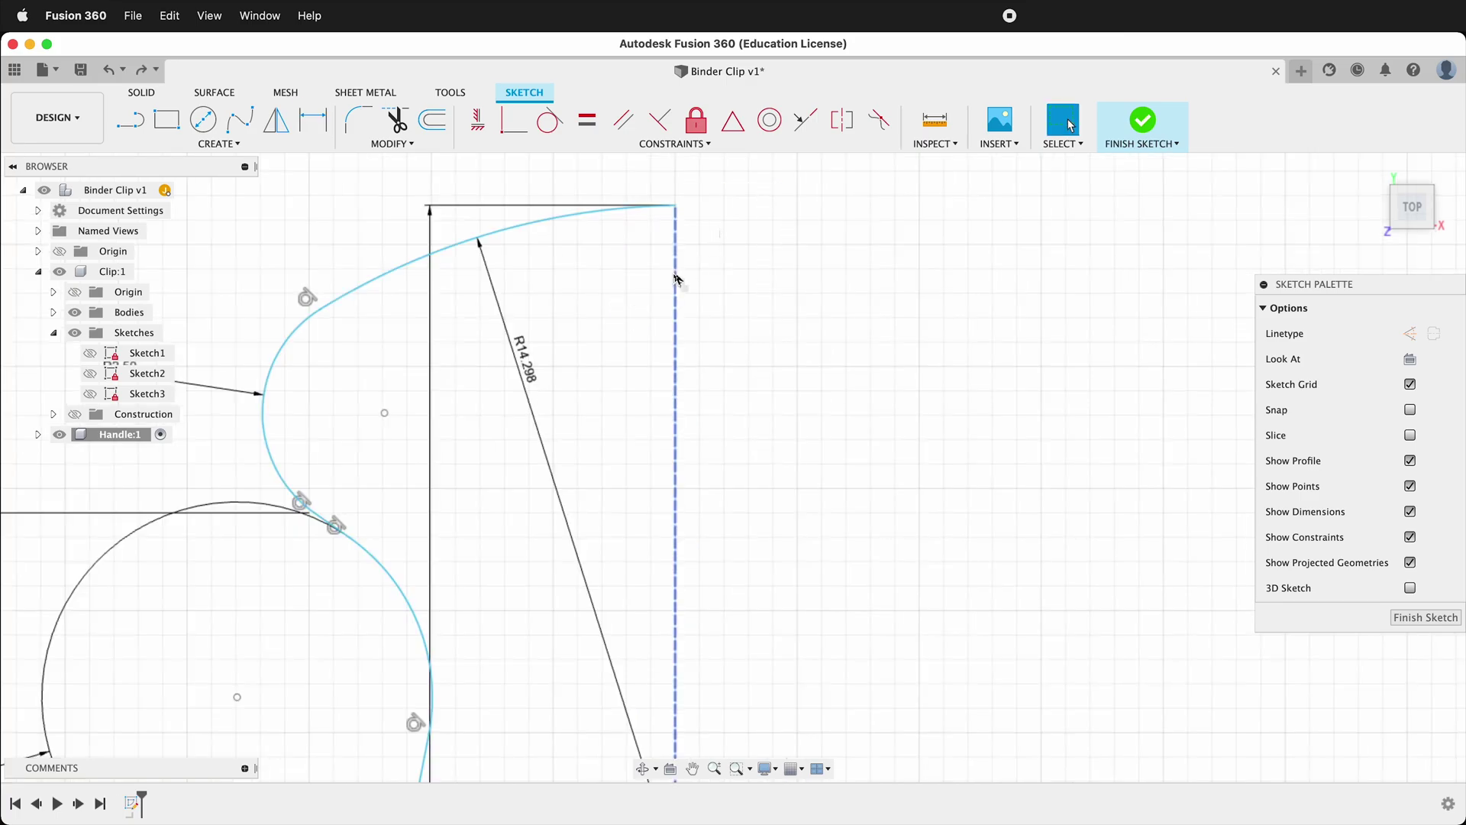
# - Draw a 1 mm horizontal line outward from the vertical construction line's upper endpoint and make it a construction line
pyautogui.press('l')
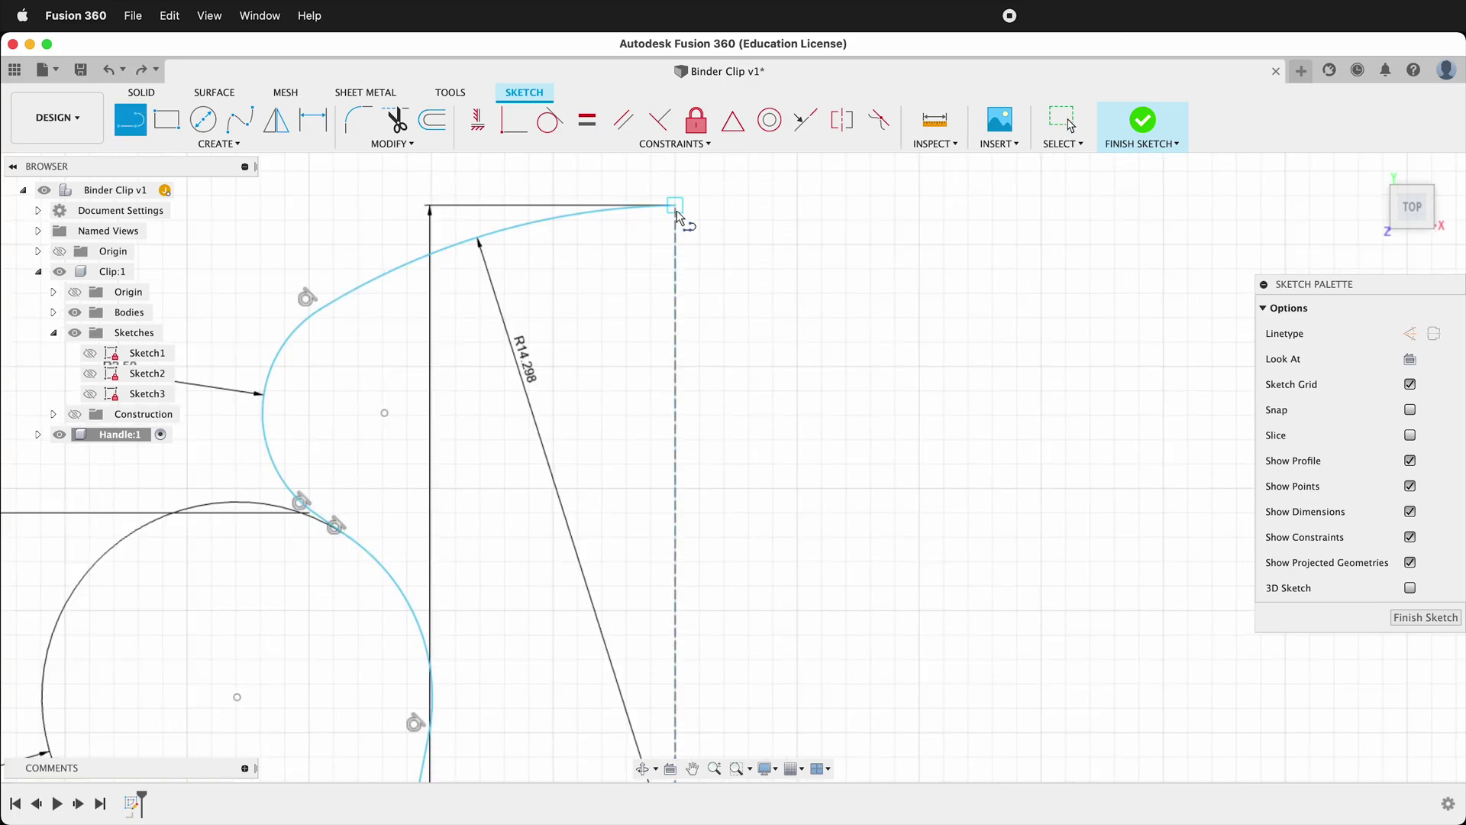
pyautogui.click(739, 205)
pyautogui.press('Escape')
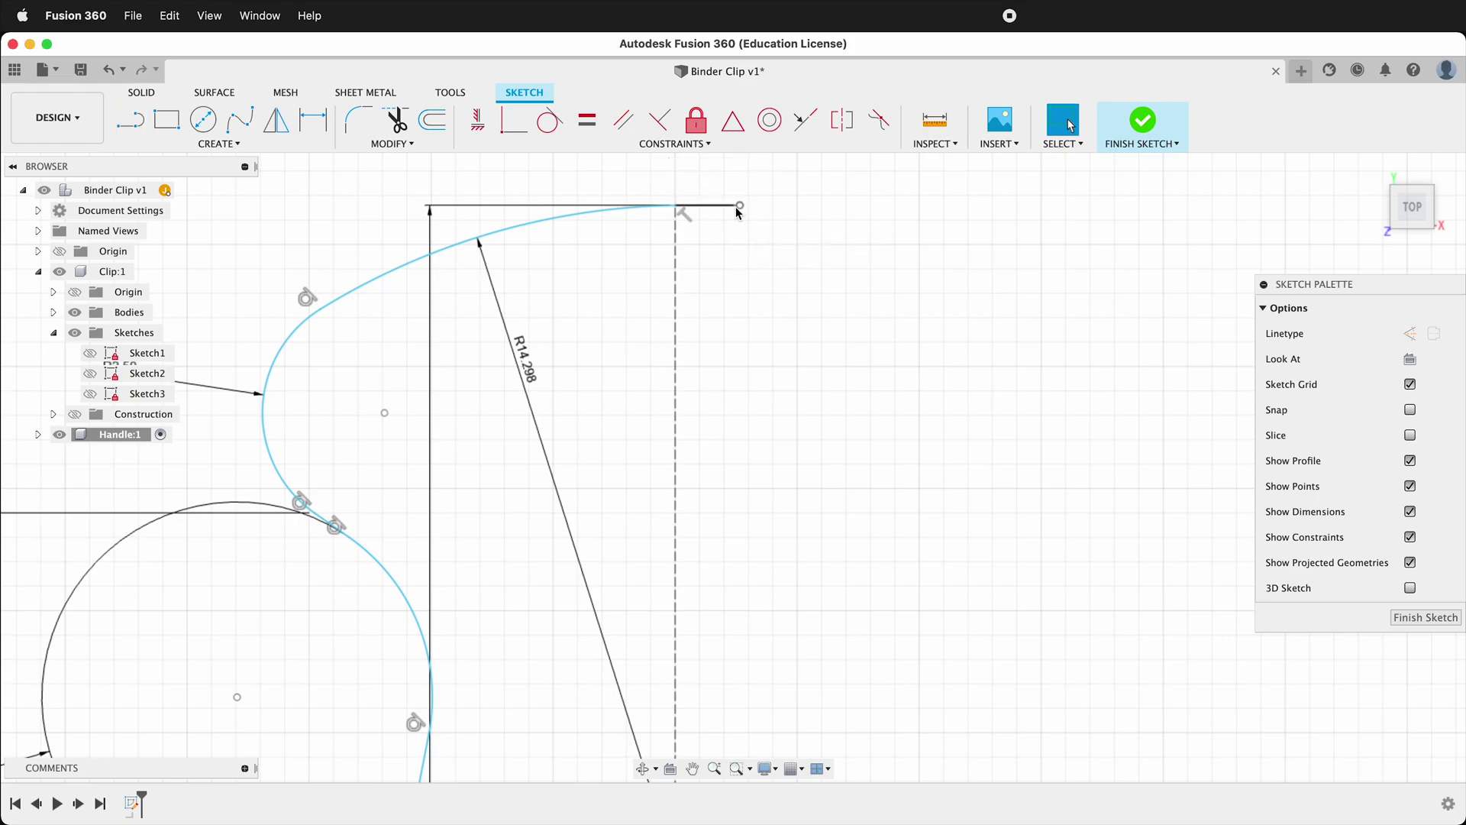
pyautogui.press('d')
pyautogui.click(722, 206)
pyautogui.click(716, 269)
pyautogui.write('1')
pyautogui.press('Return')
pyautogui.click(1410, 334)
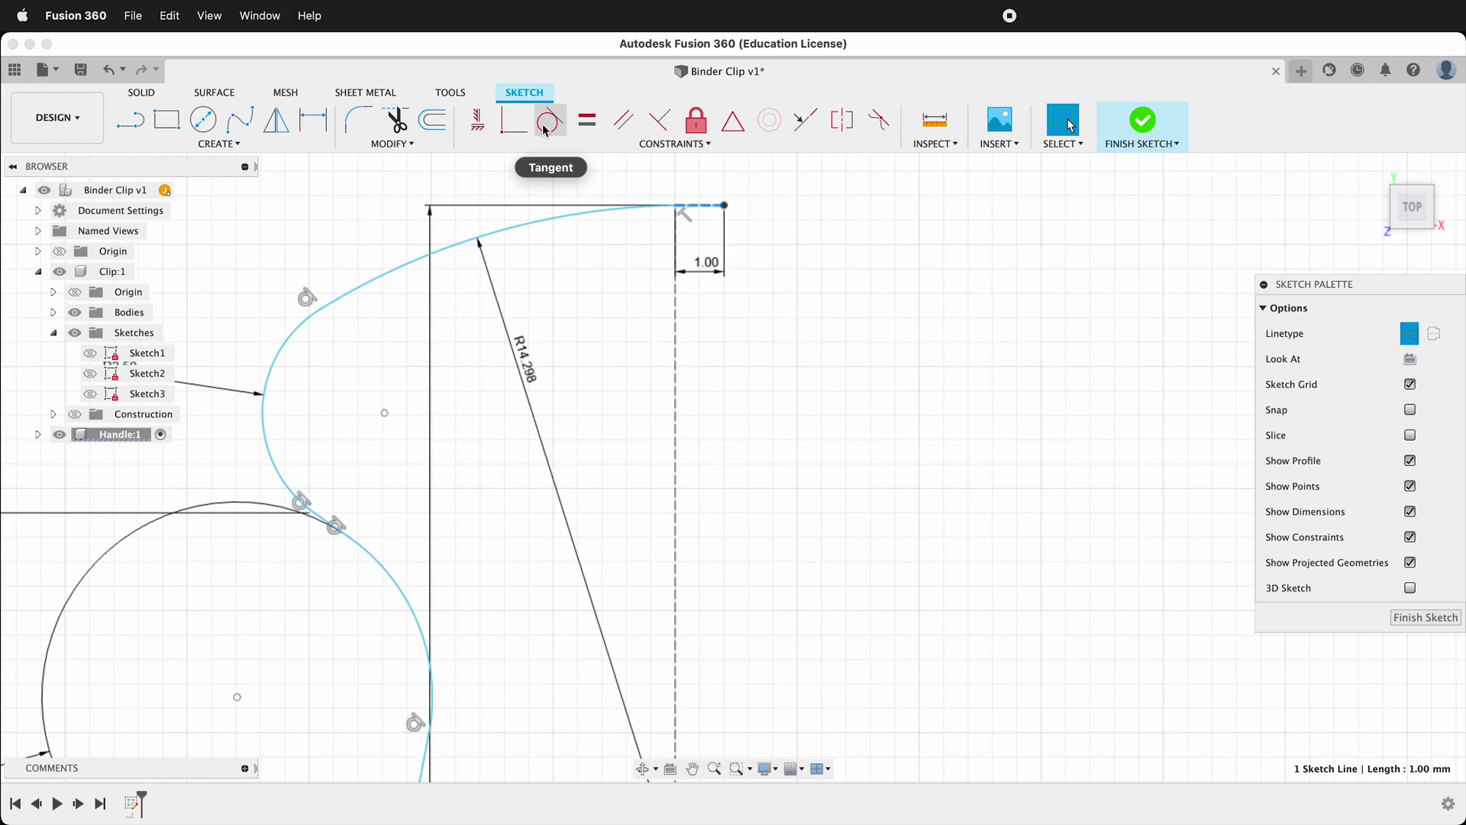